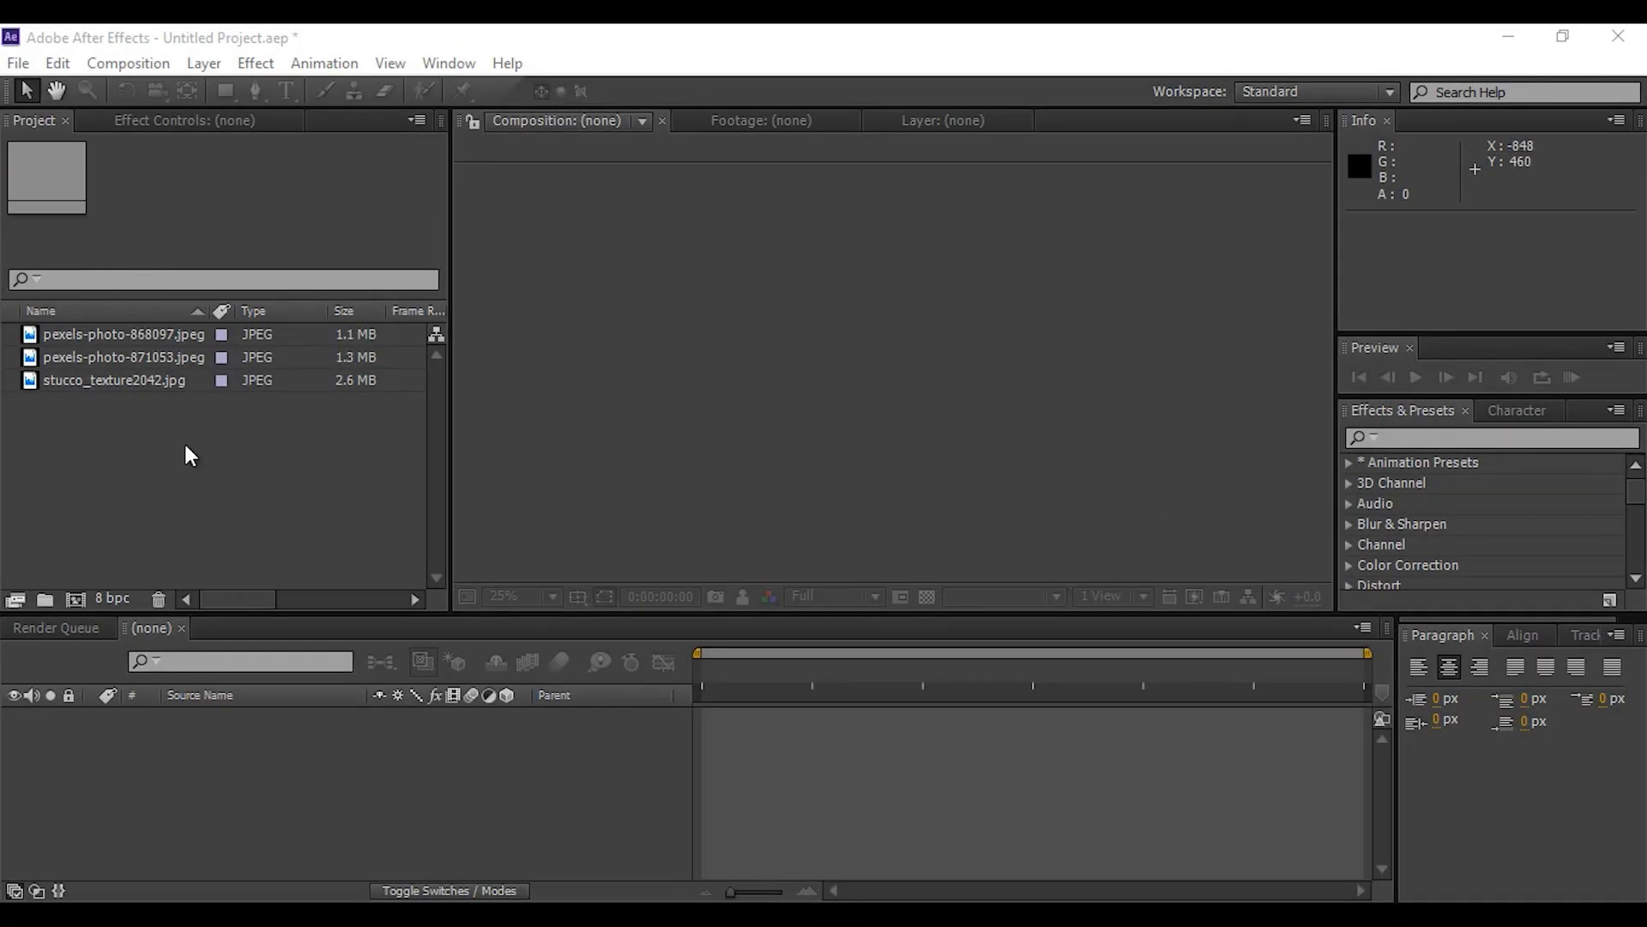
Create a composition with the HDTV 1080 25 preset and a 10-second duration
right_click(247, 439)
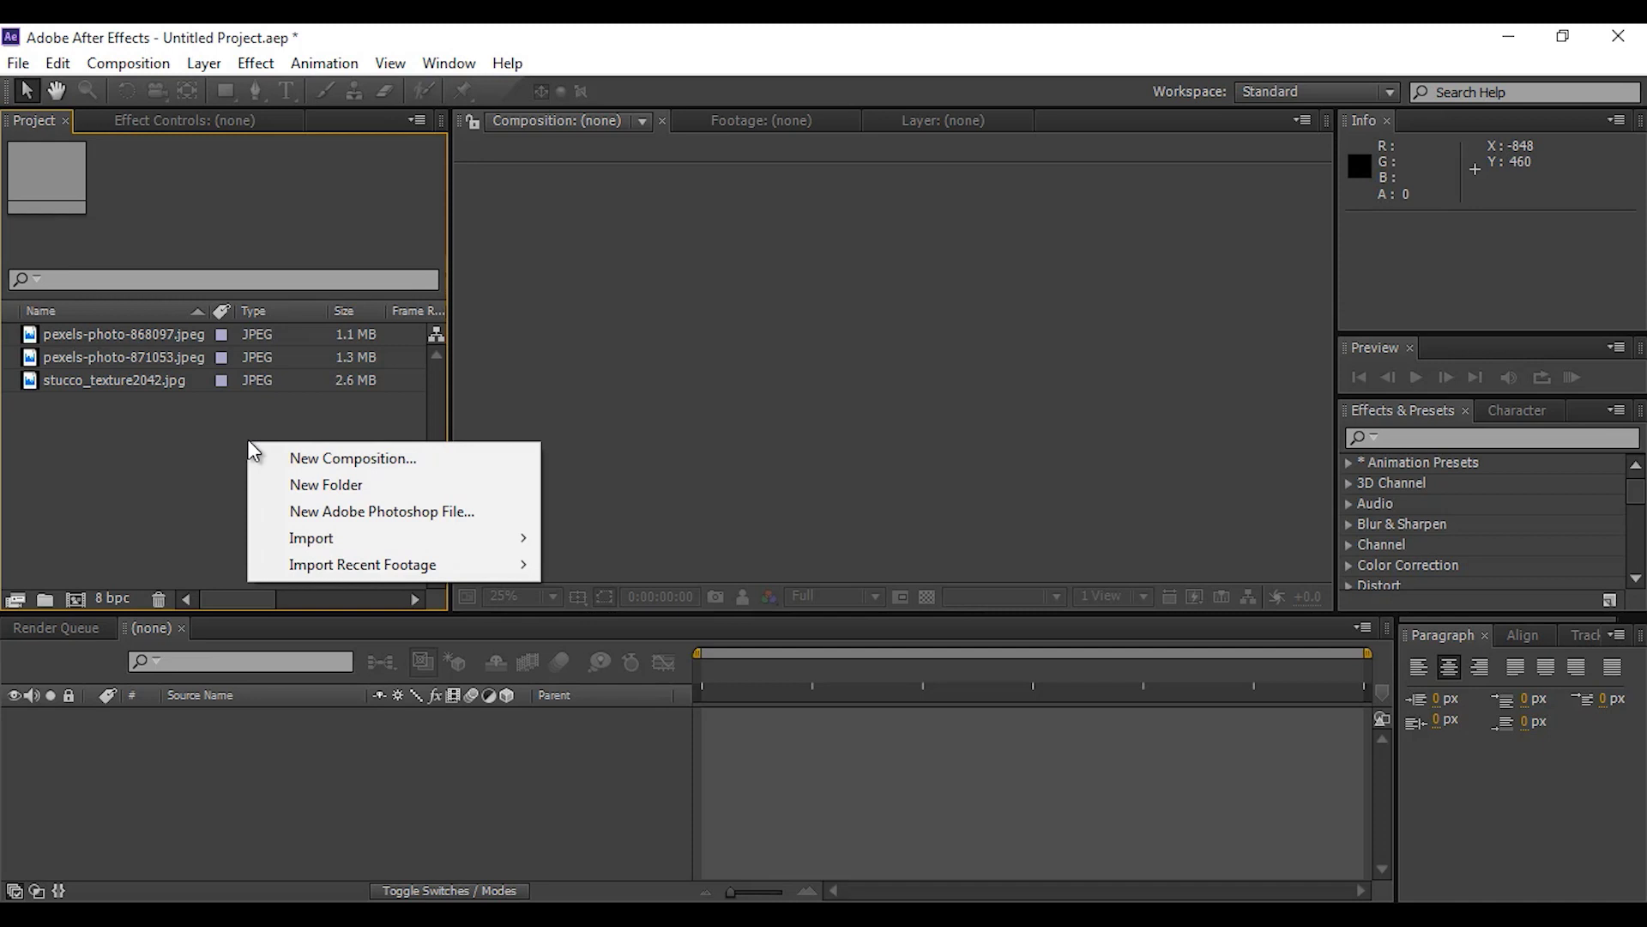
left_click(360, 453)
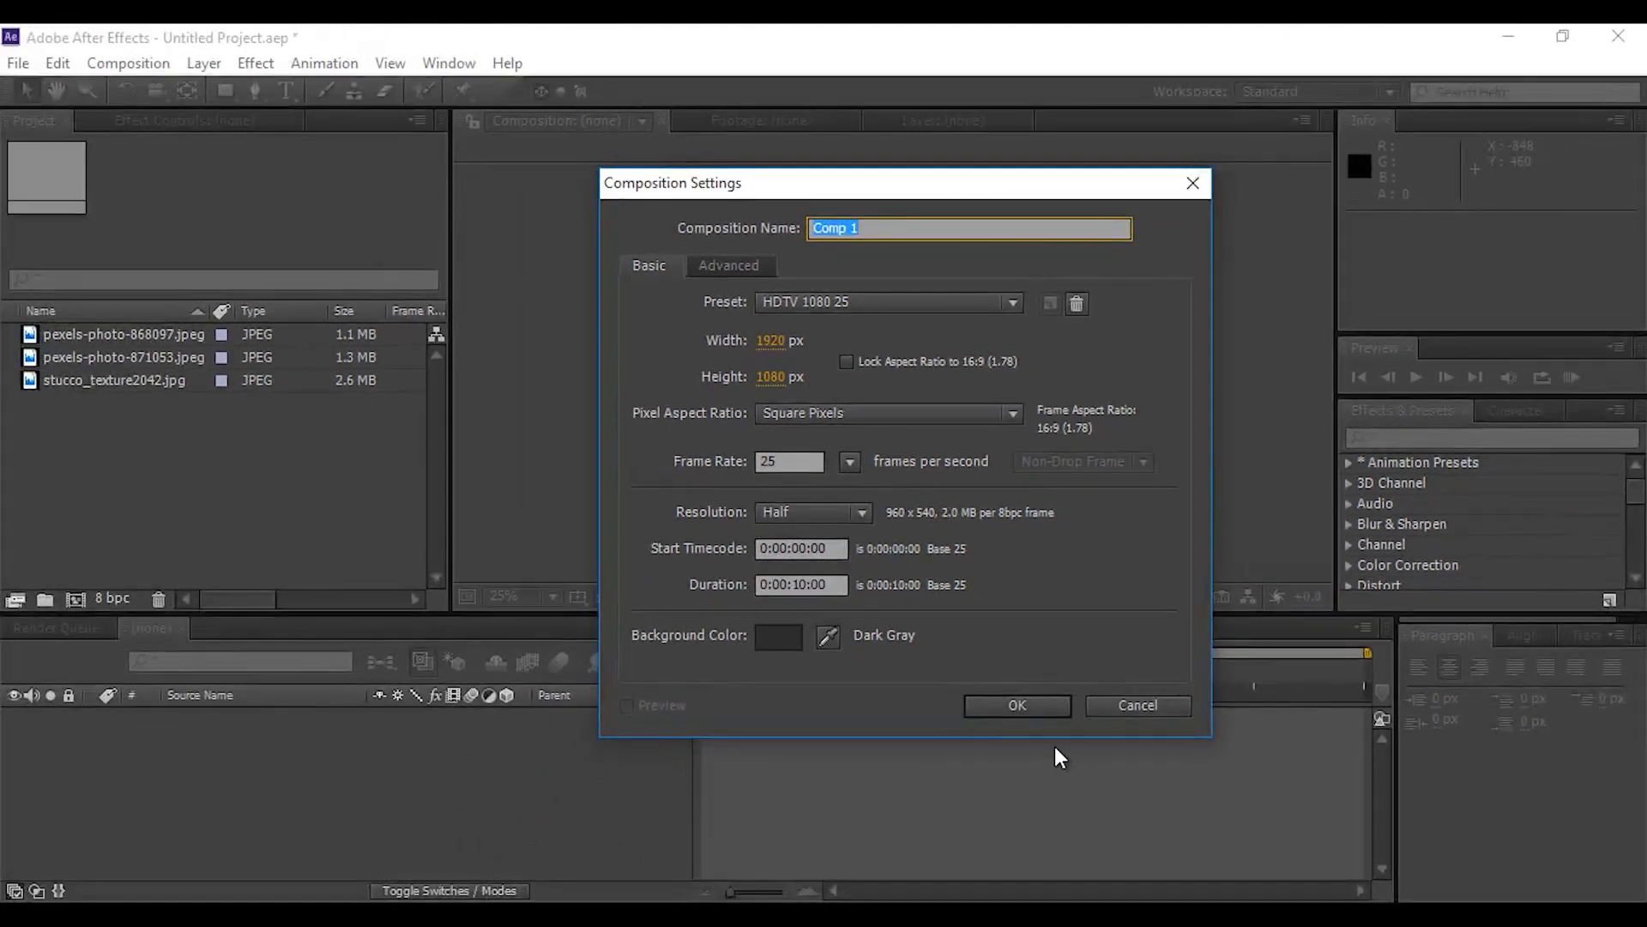
left_click(1029, 704)
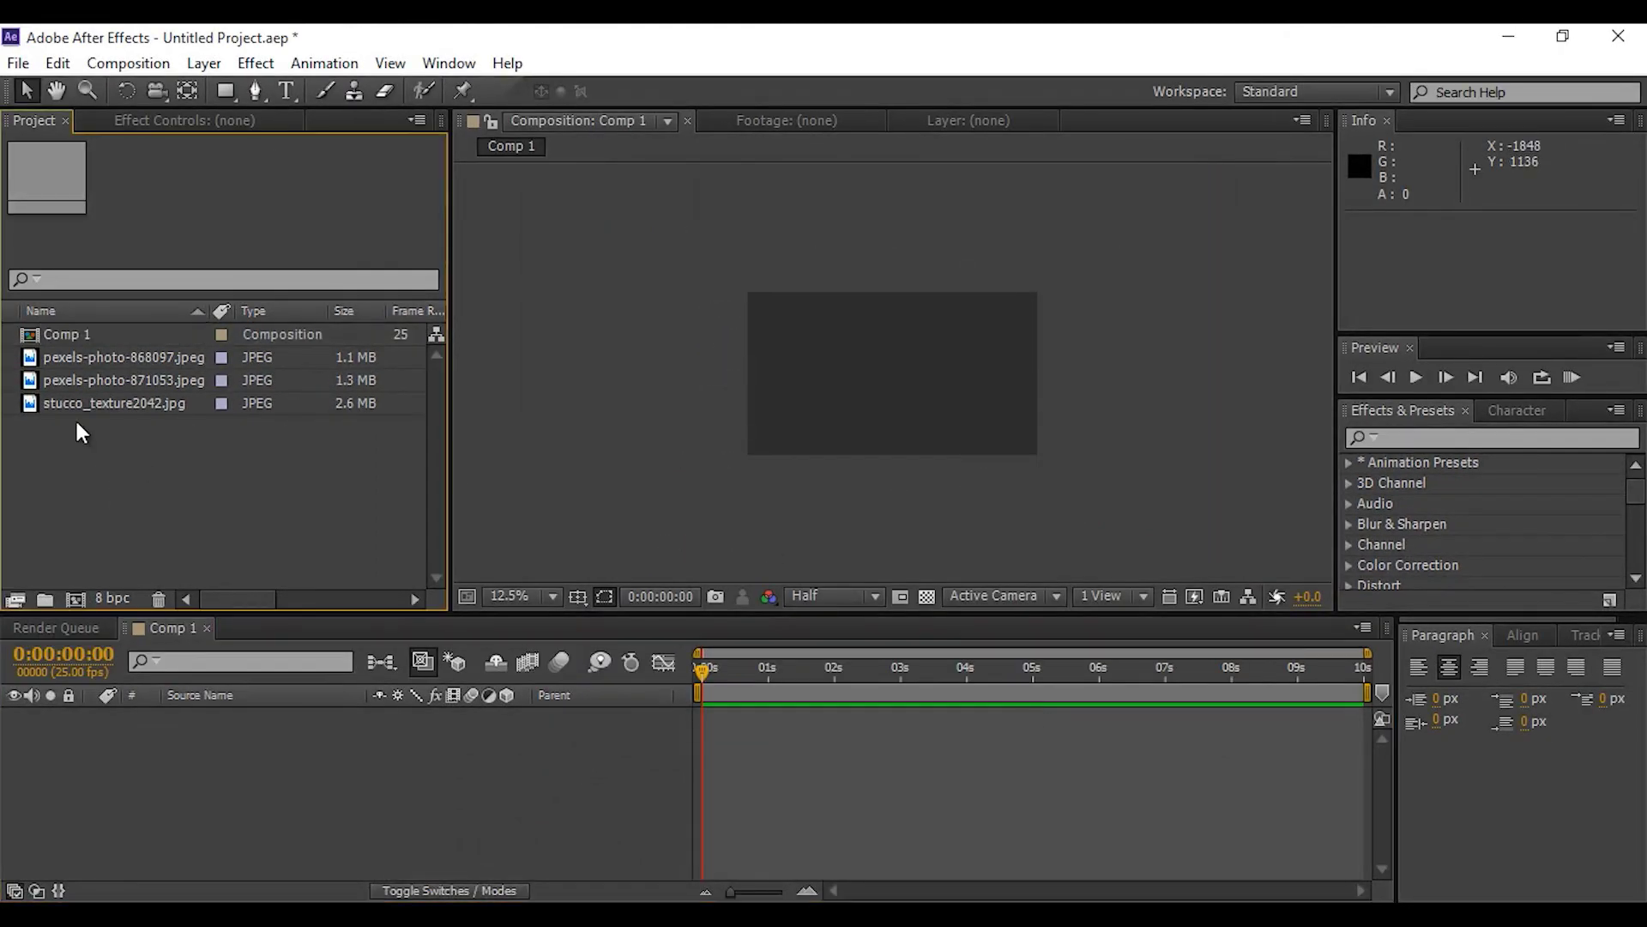
Add stucco_texture2042.jpg to the composition as a layer and set its scale to 47%
left_click_drag(54, 408, 318, 716)
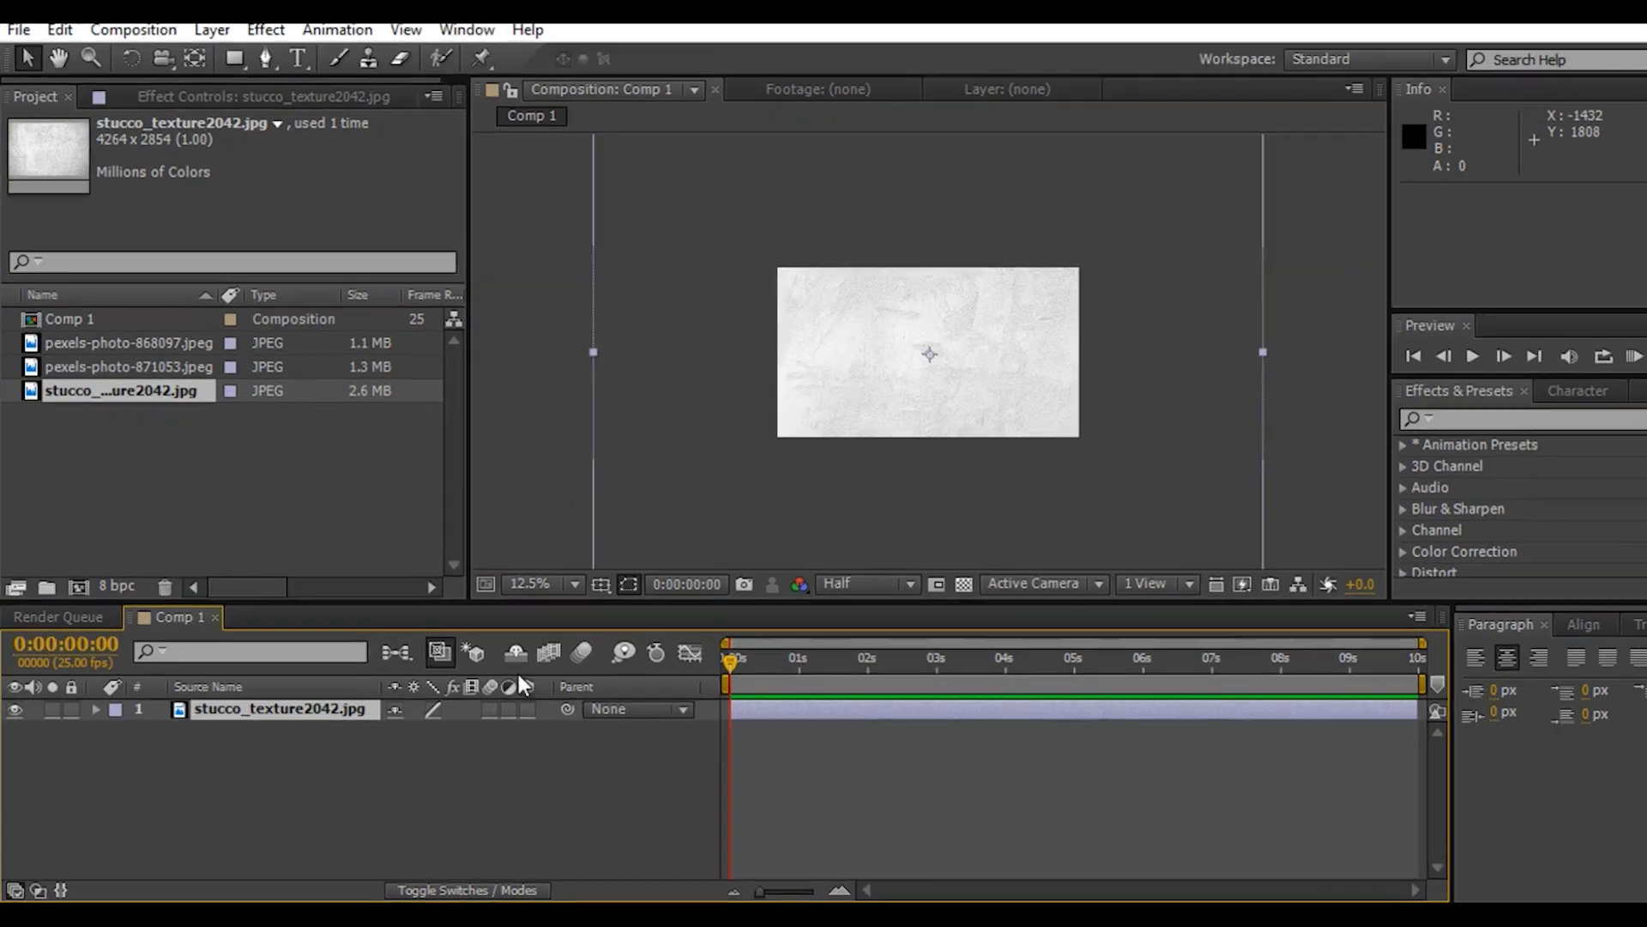
key("s")
left_click_drag(437, 738, 388, 738)
left_click_drag(584, 658, 578, 658)
left_click(456, 725)
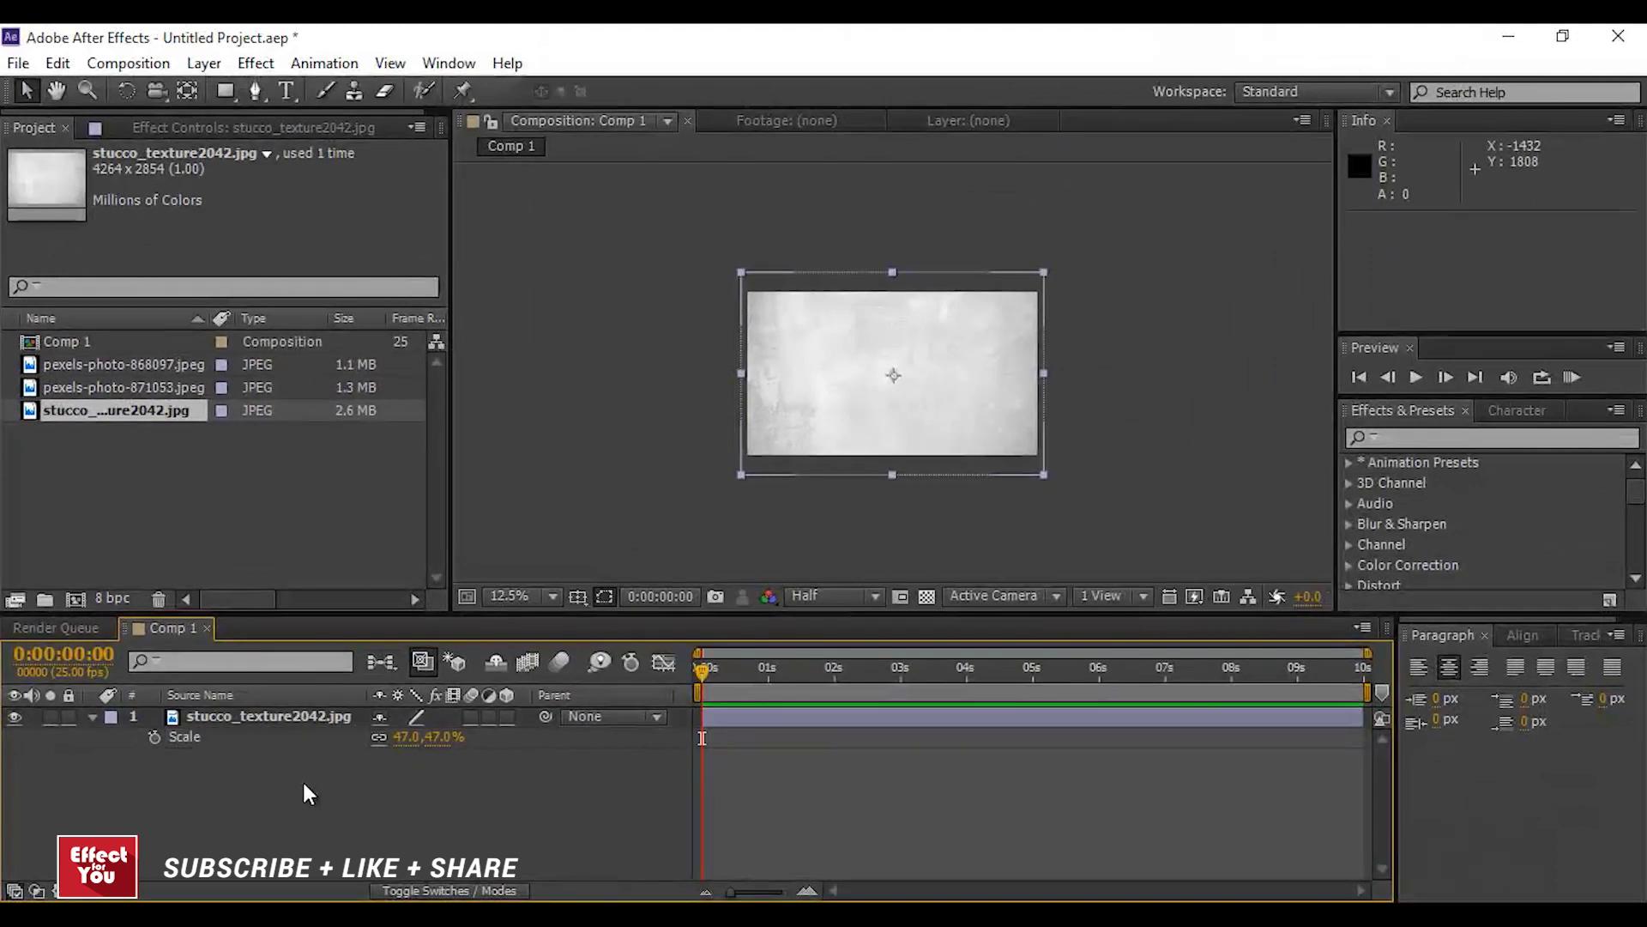
left_click(91, 717)
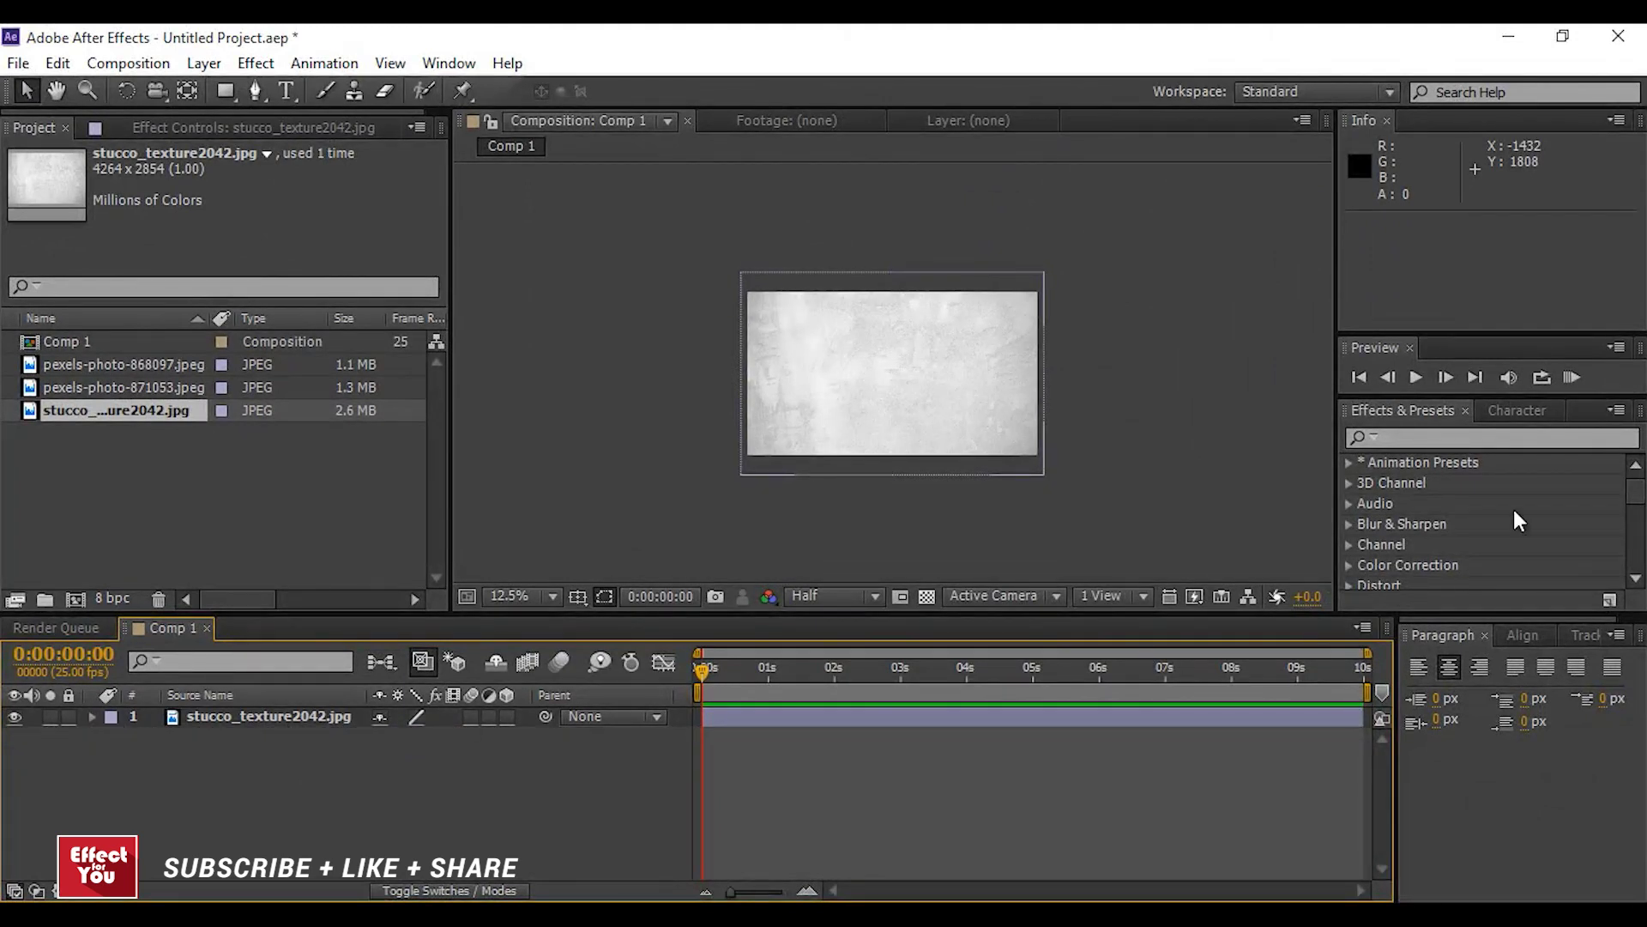
Apply Gaussian Blur to the stucco texture layer with a blurriness of 30
left_click(1447, 439)
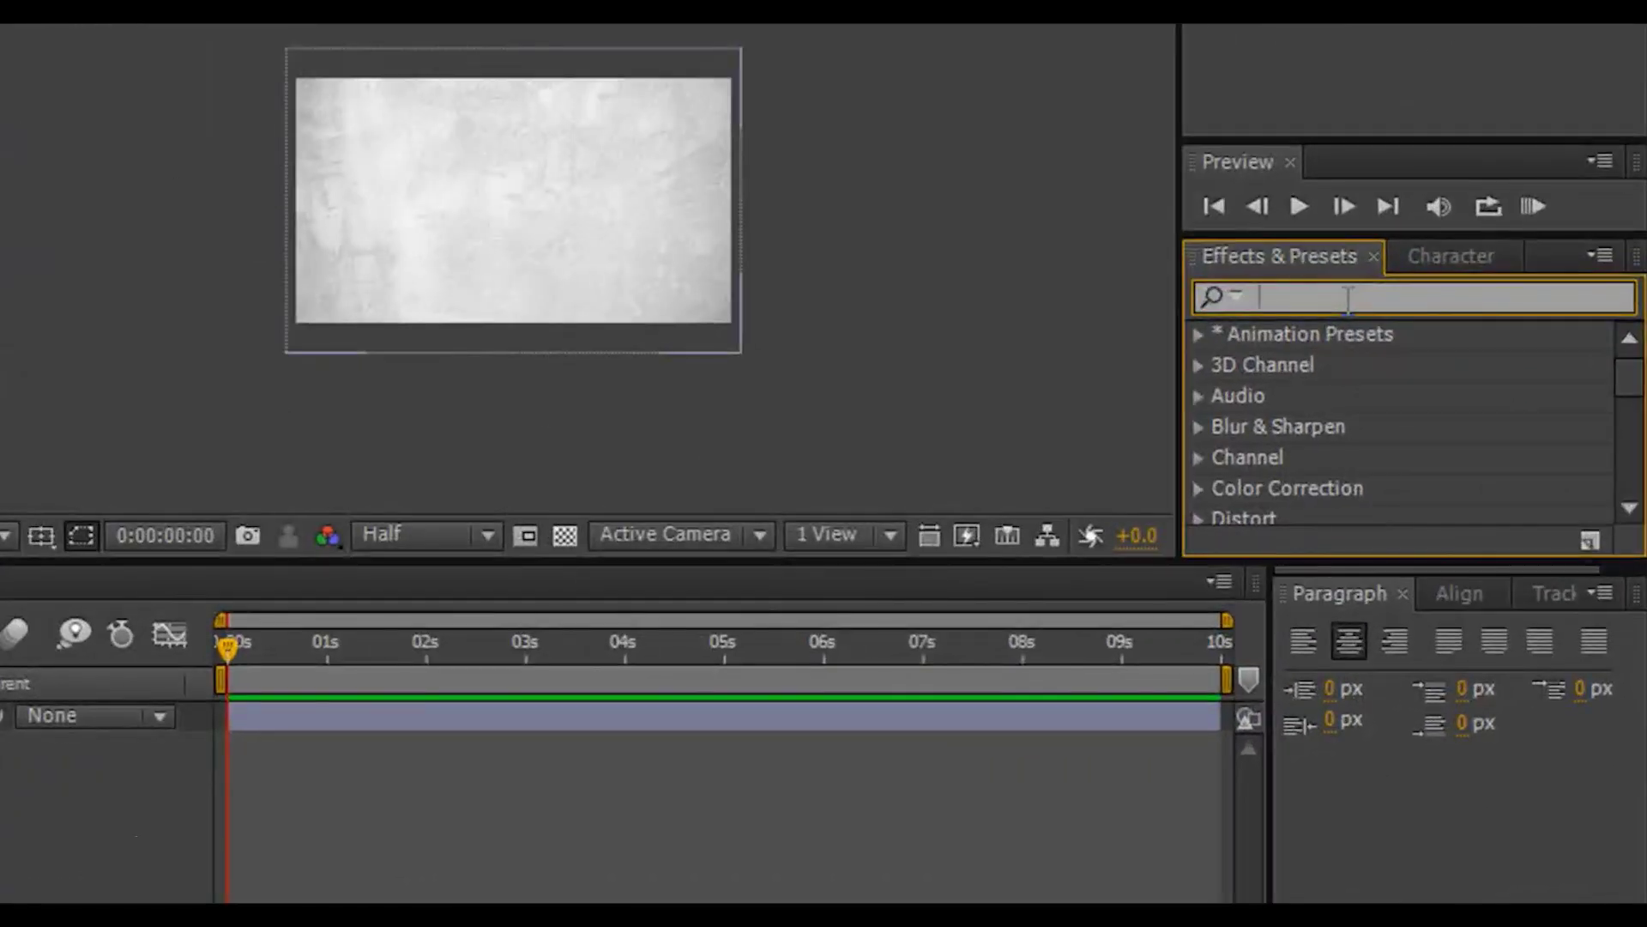
type("gau")
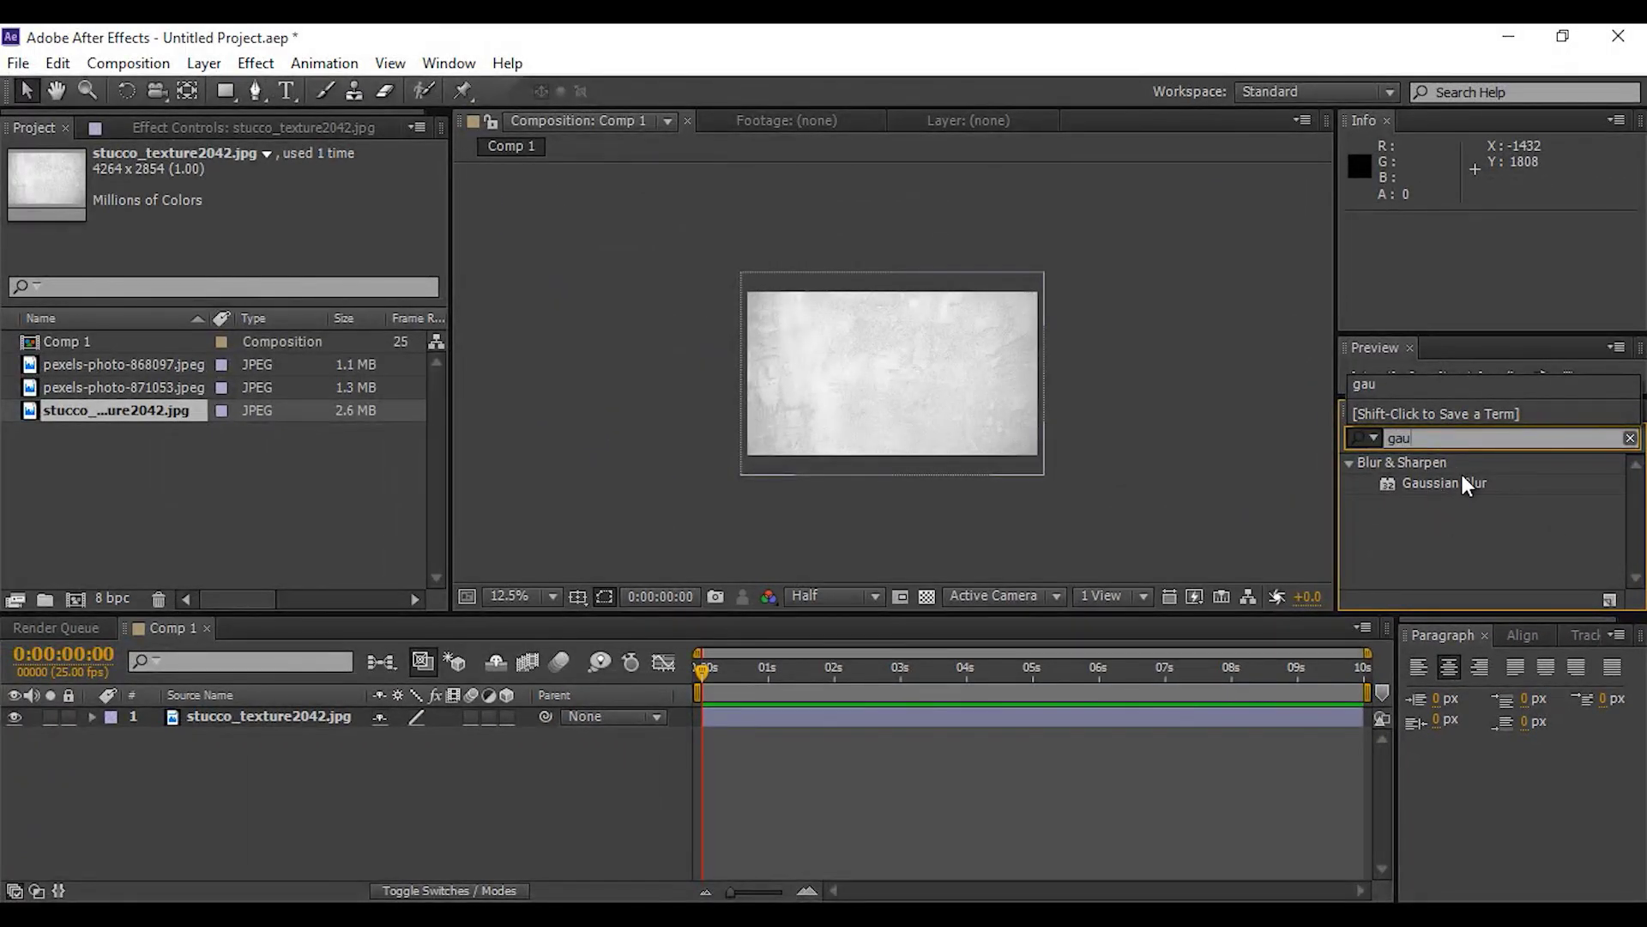
left_click_drag(1462, 482, 755, 719)
key("period")
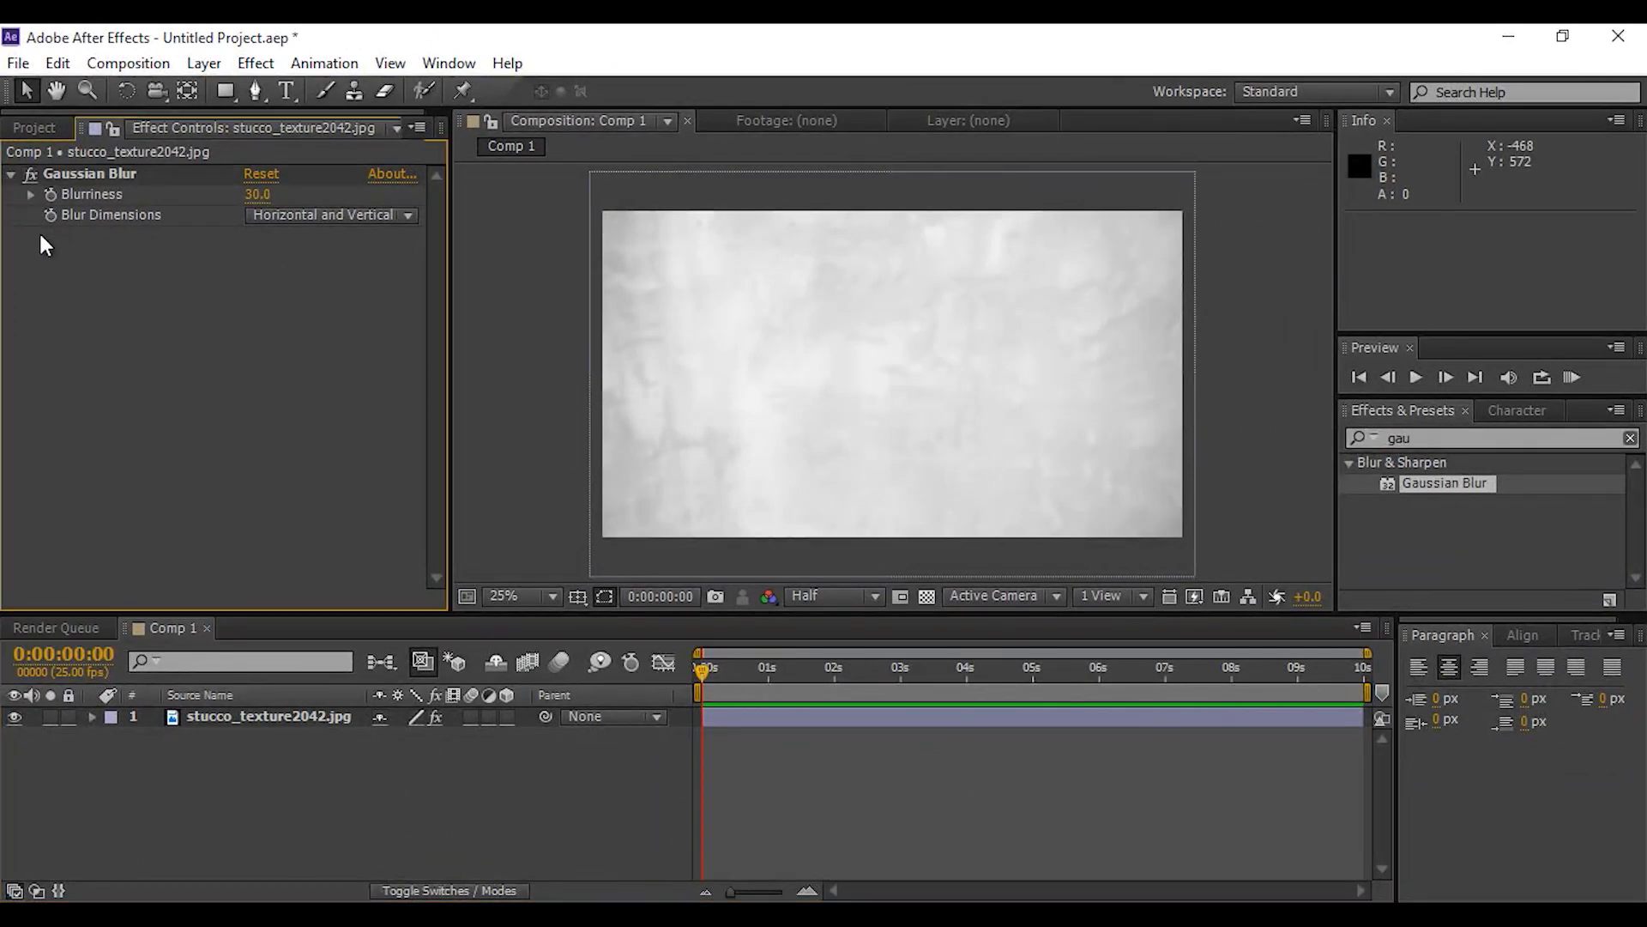
Add pexels-photo-868097.jpeg above the stucco texture layer and set its scale to 36%
left_click(31, 127)
left_click(293, 507)
left_click(108, 366)
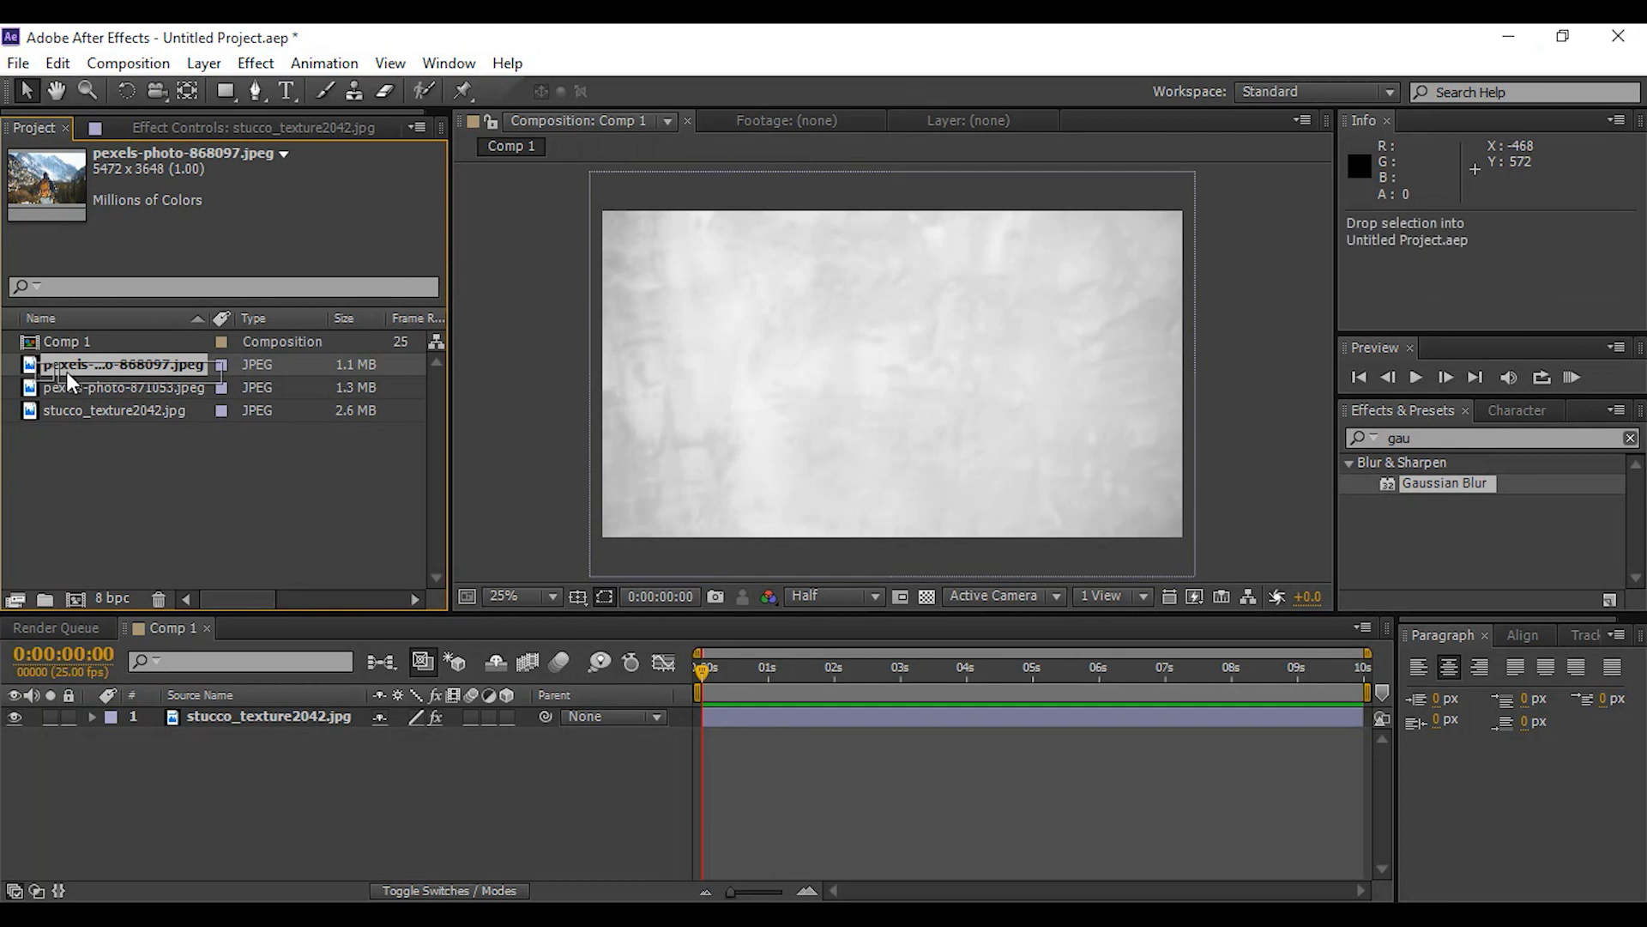
left_click_drag(144, 448, 195, 707)
scroll(921, 408, "down", 1)
key("s")
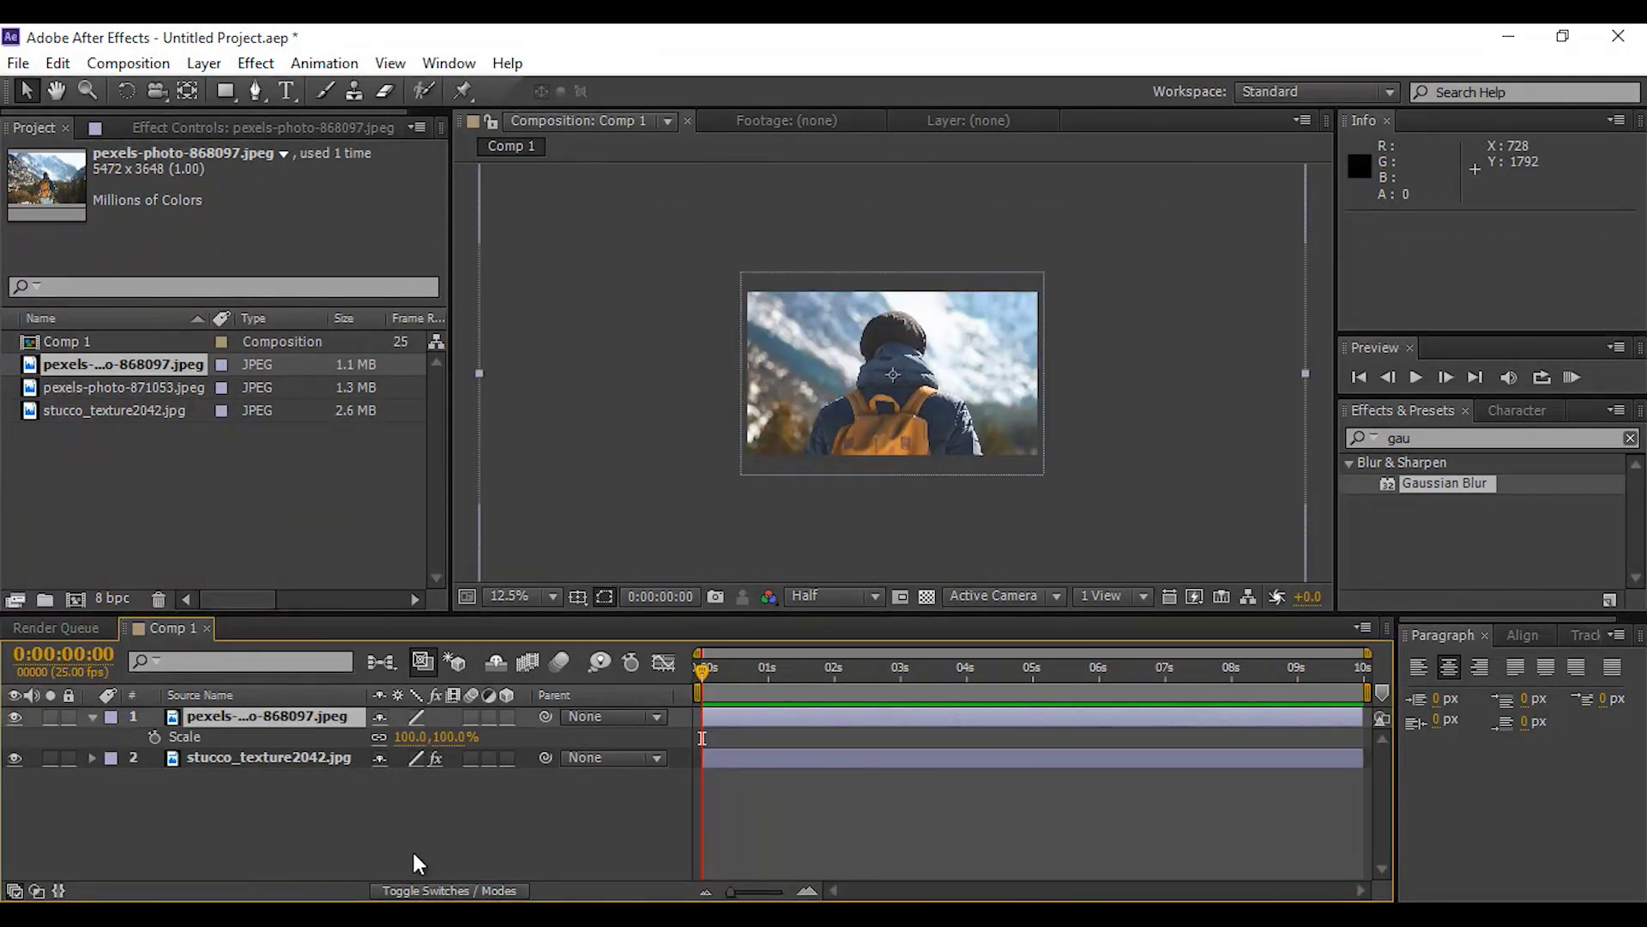
left_click_drag(462, 749, 376, 738)
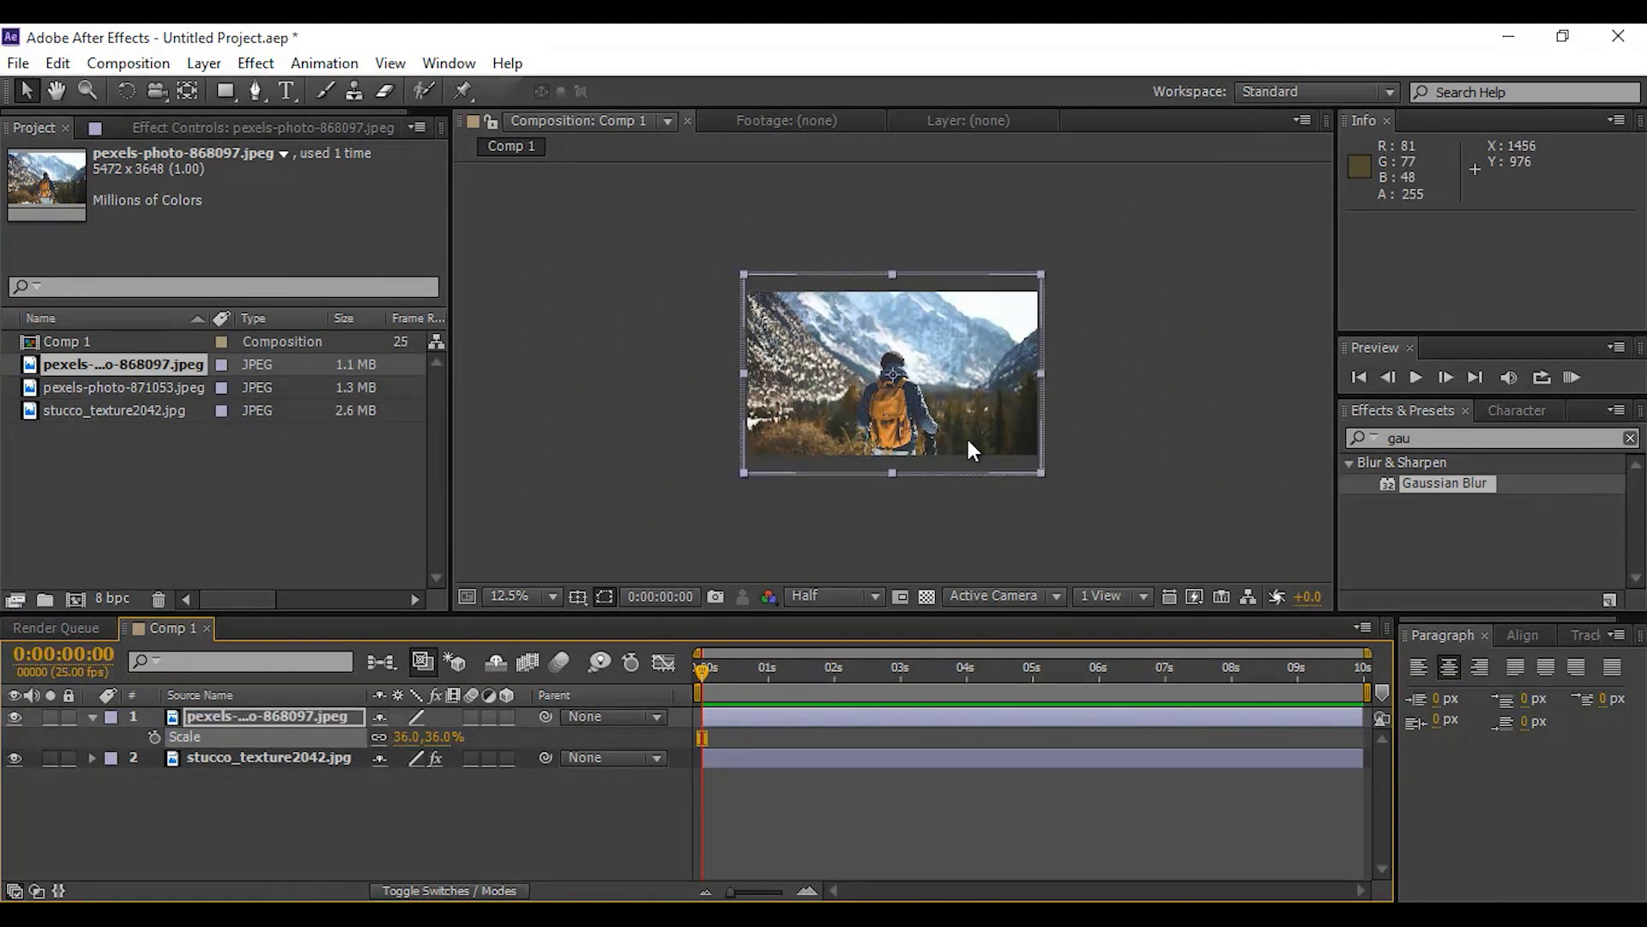
key("period")
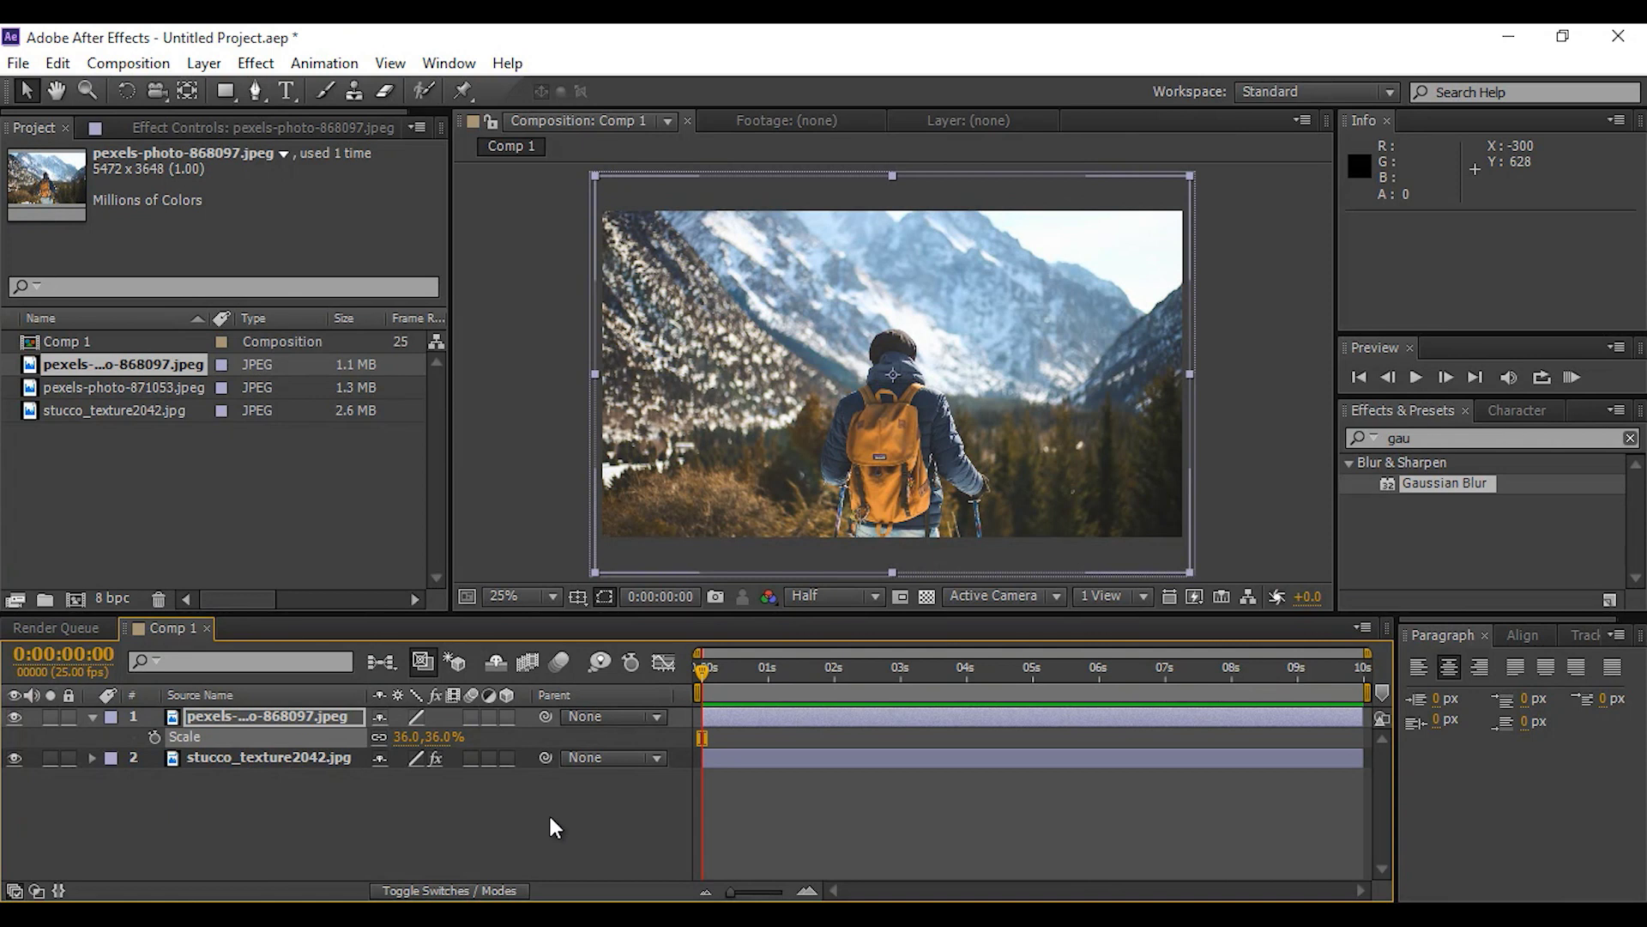
left_click(93, 717)
left_click(266, 811)
Draw a wide rectangular mask across the middle of the hiker photo, with edges at about T 968, L 203, B 2657, R 5258
left_click(245, 714)
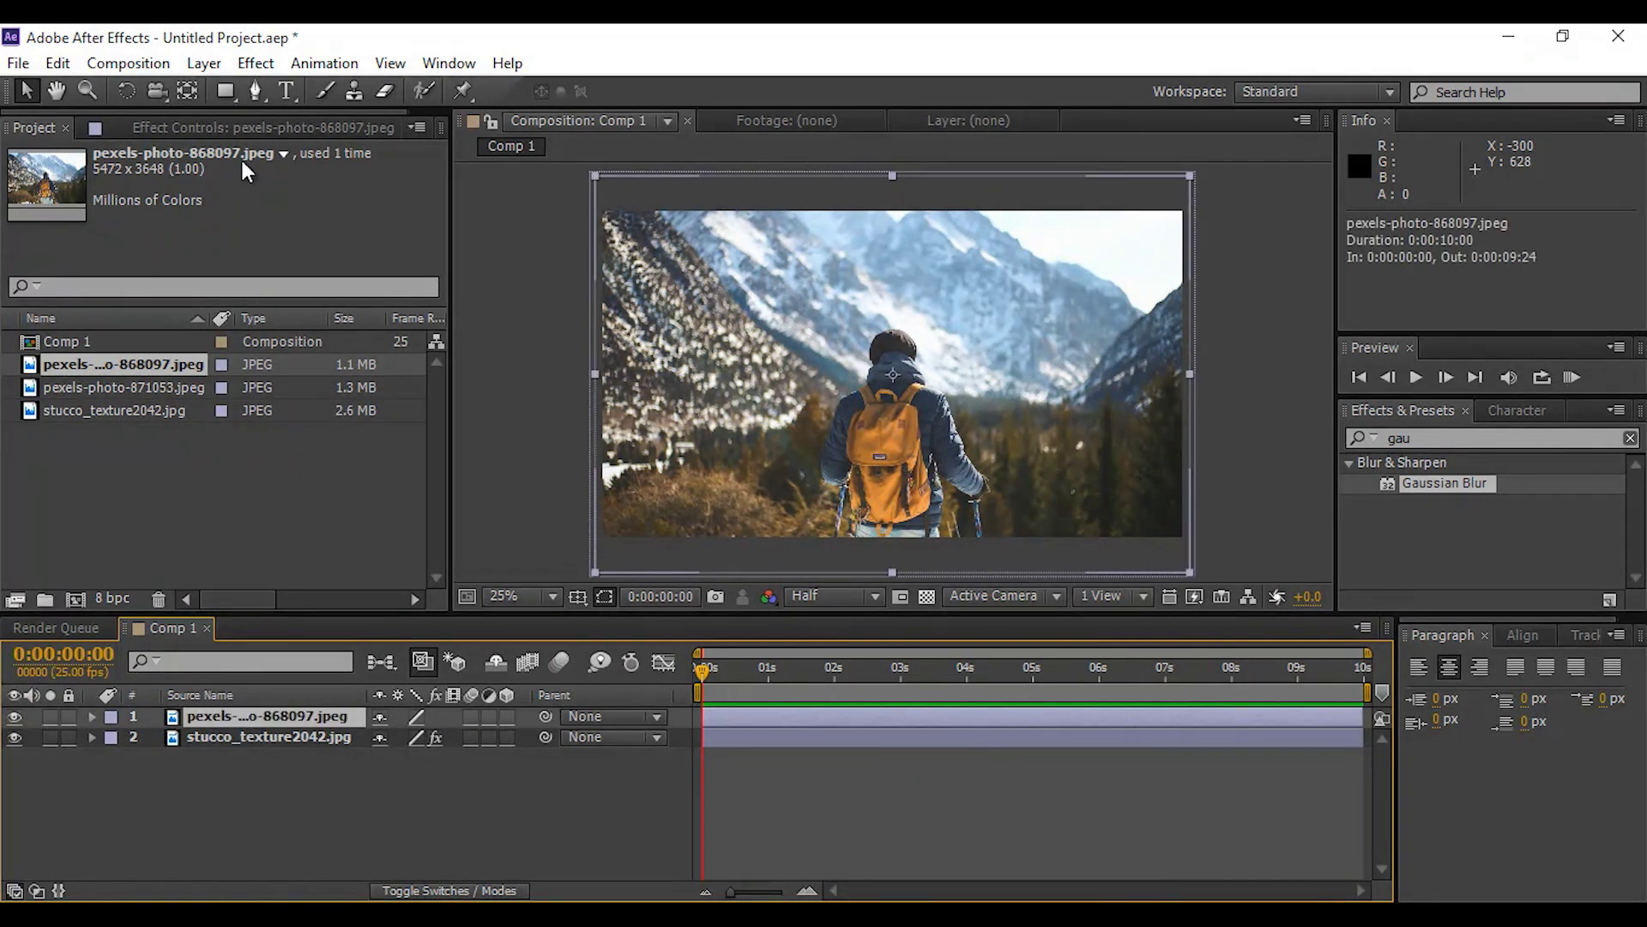
left_click(228, 88)
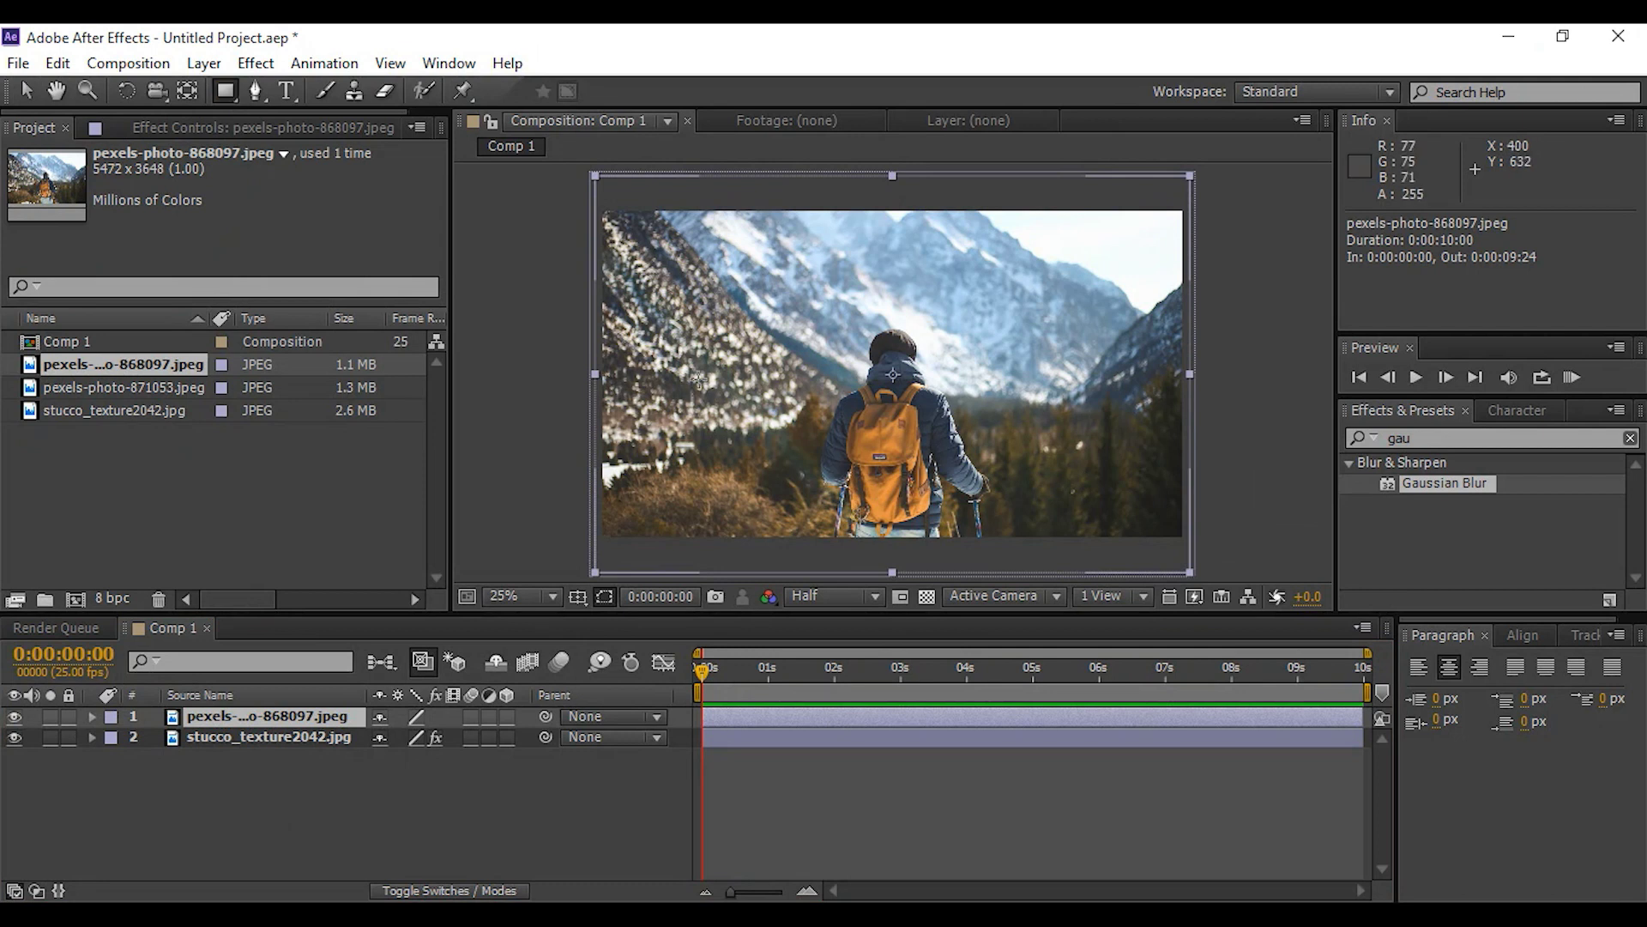
left_click_drag(616, 281, 1166, 465)
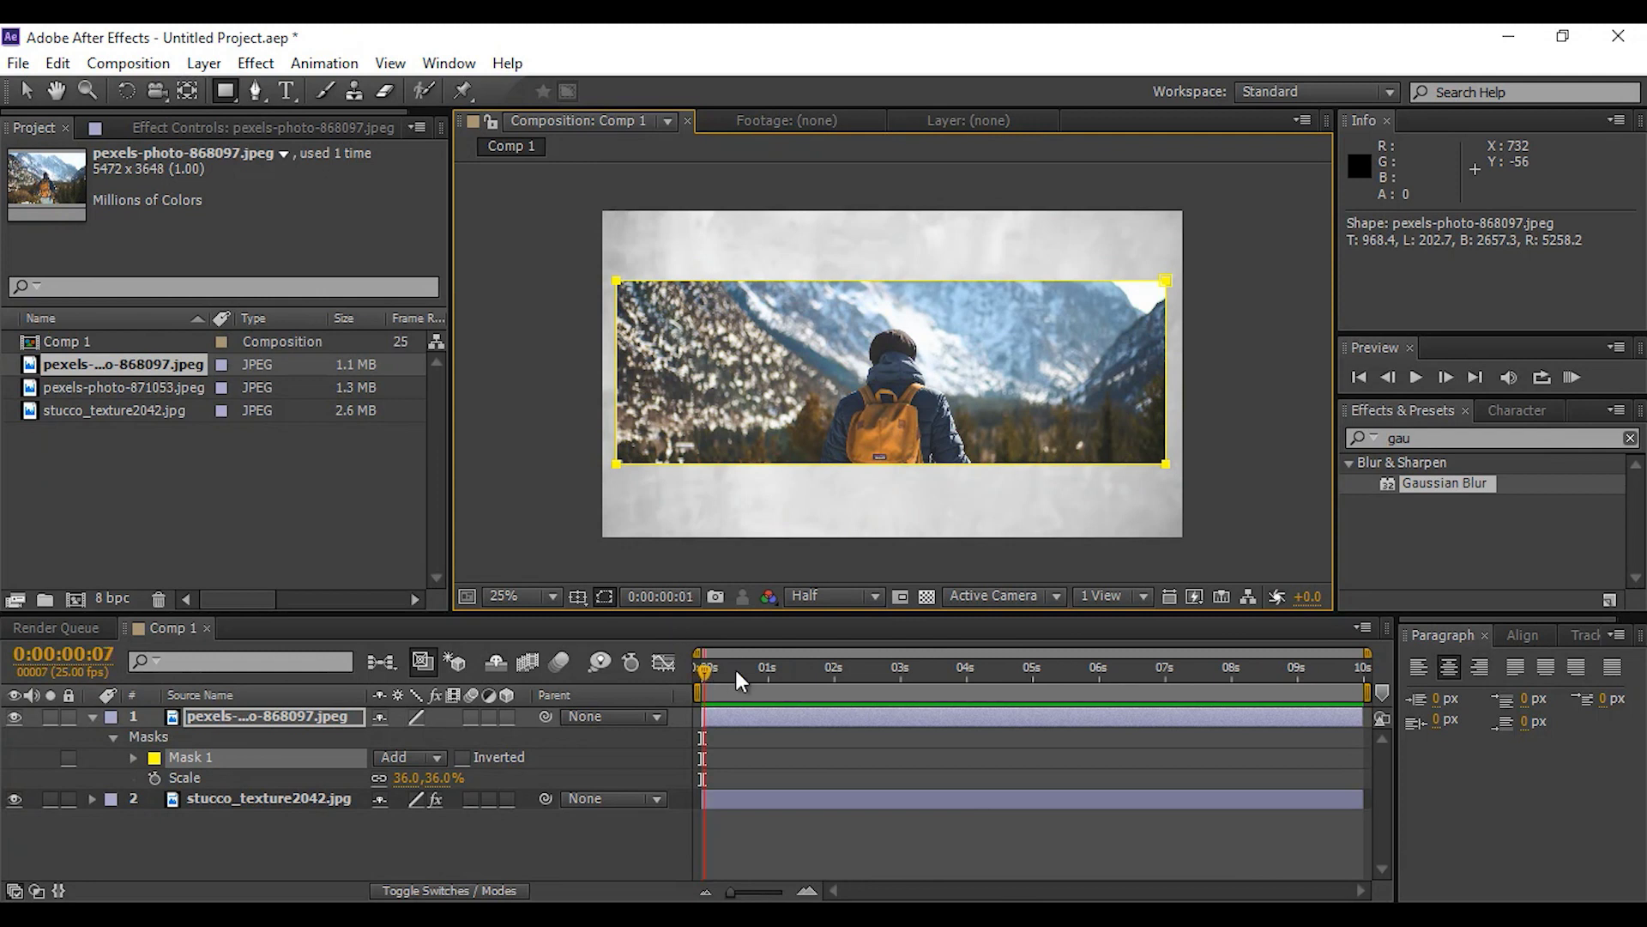
Set a Mask Path keyframe for the photo's Mask 1 at 0:00:01:13
left_click_drag(809, 679, 800, 678)
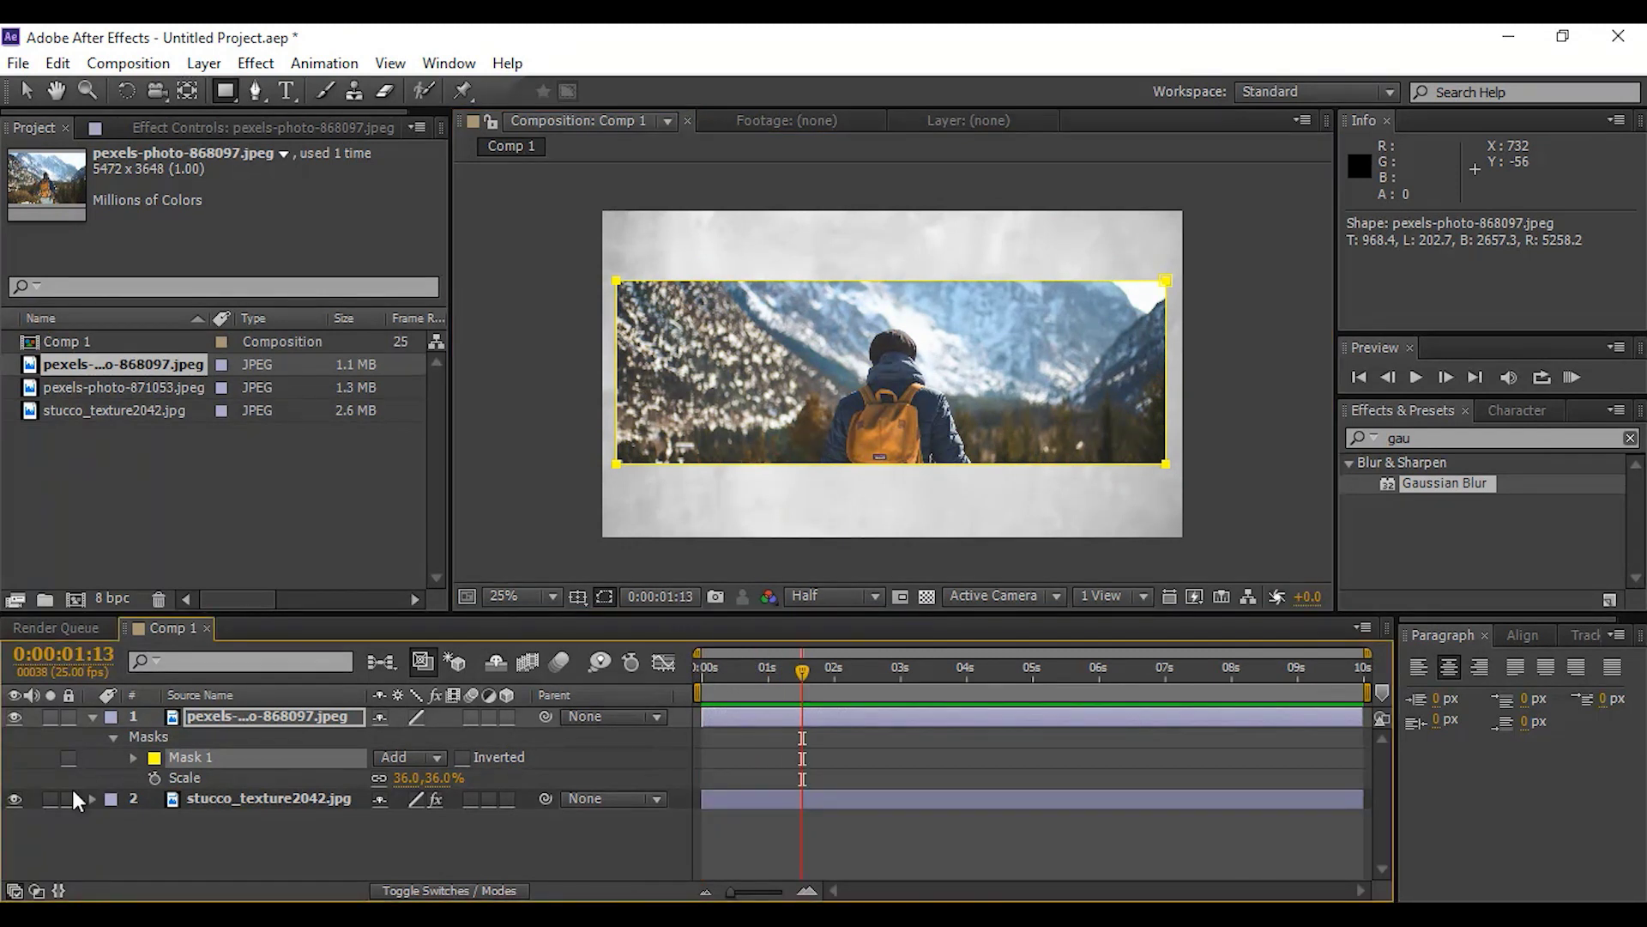
left_click(134, 756)
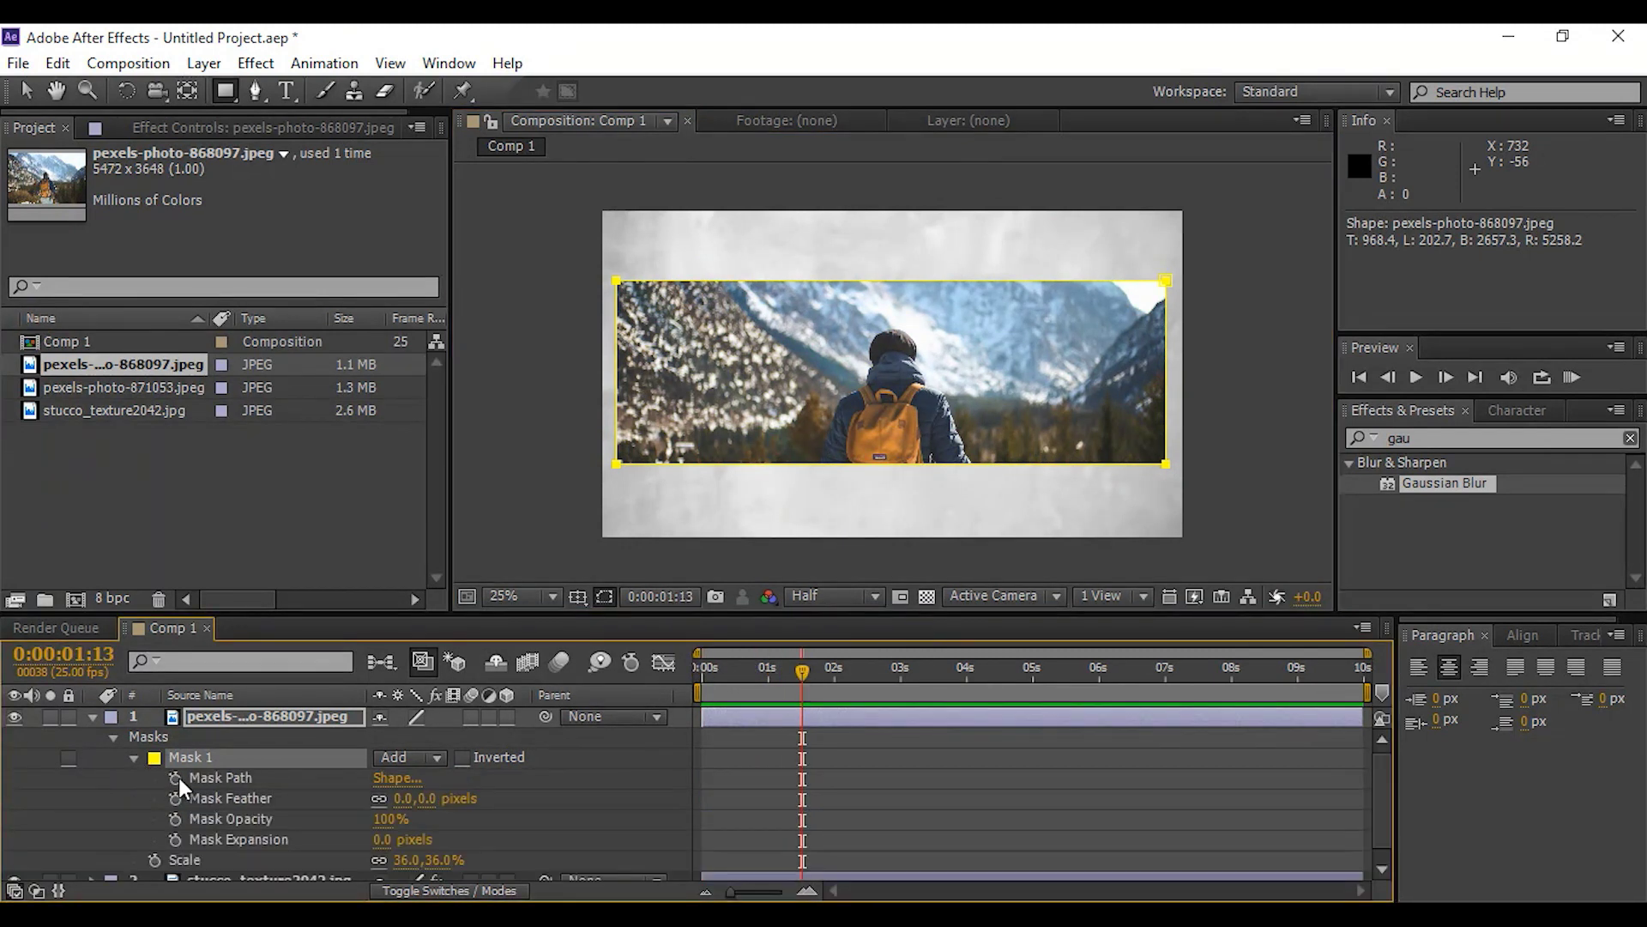
left_click(176, 777)
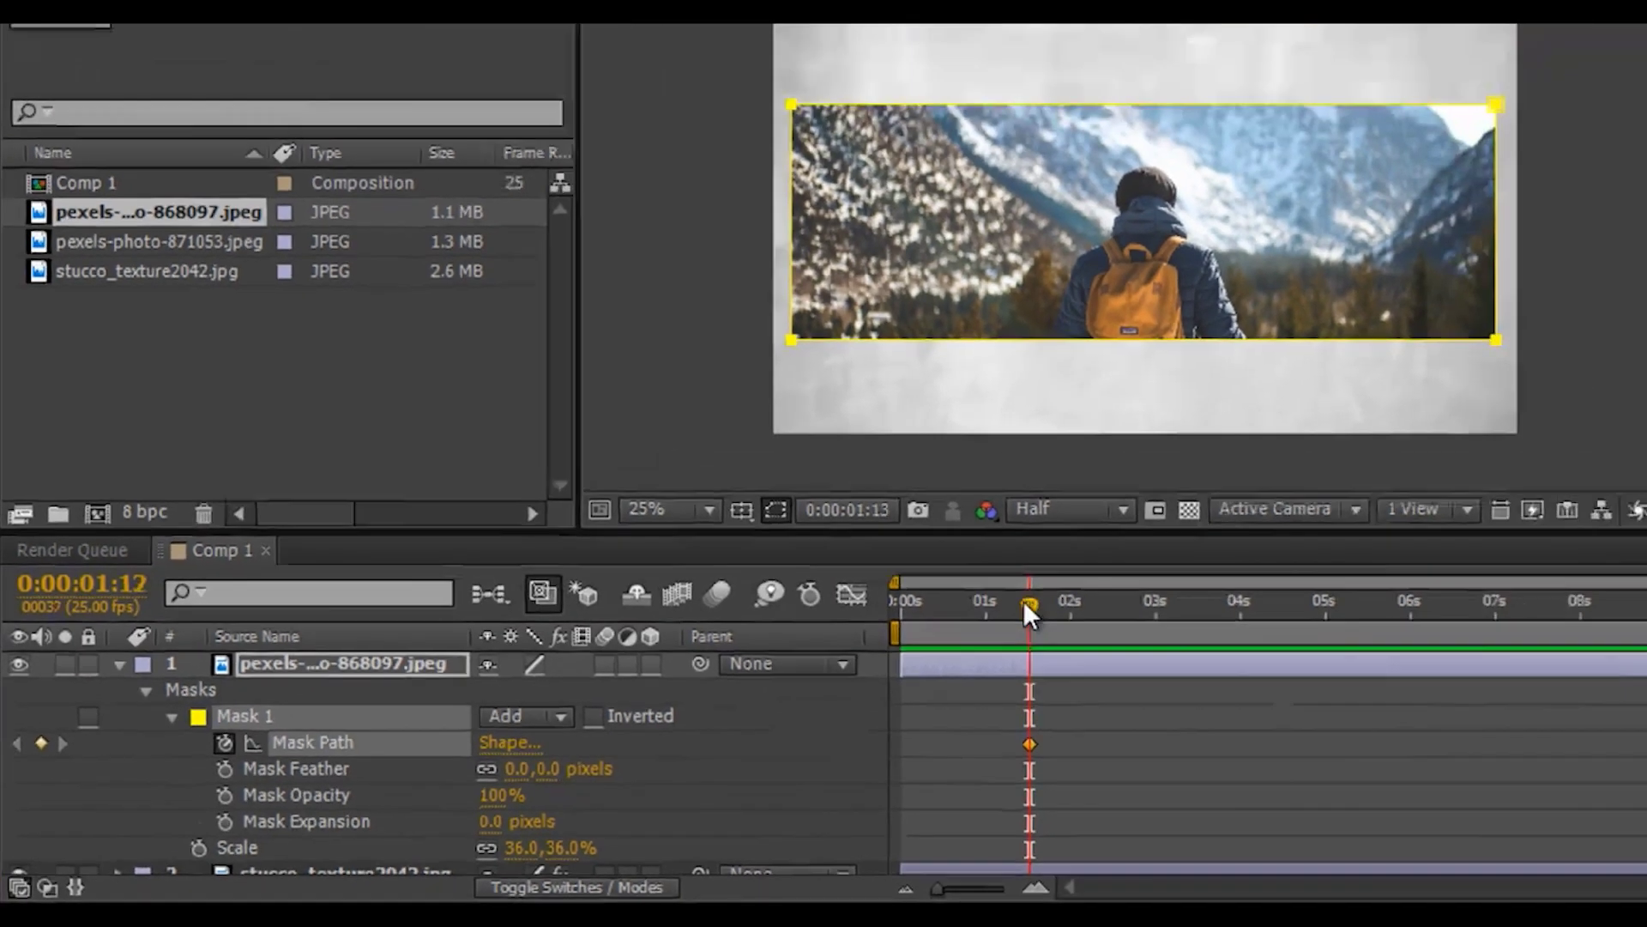
At 0:00:00:00, move the photo's mask straight down until it sits just below the composition frame
left_click_drag(1206, 556, 1074, 556)
left_click_drag(708, 676, 692, 676)
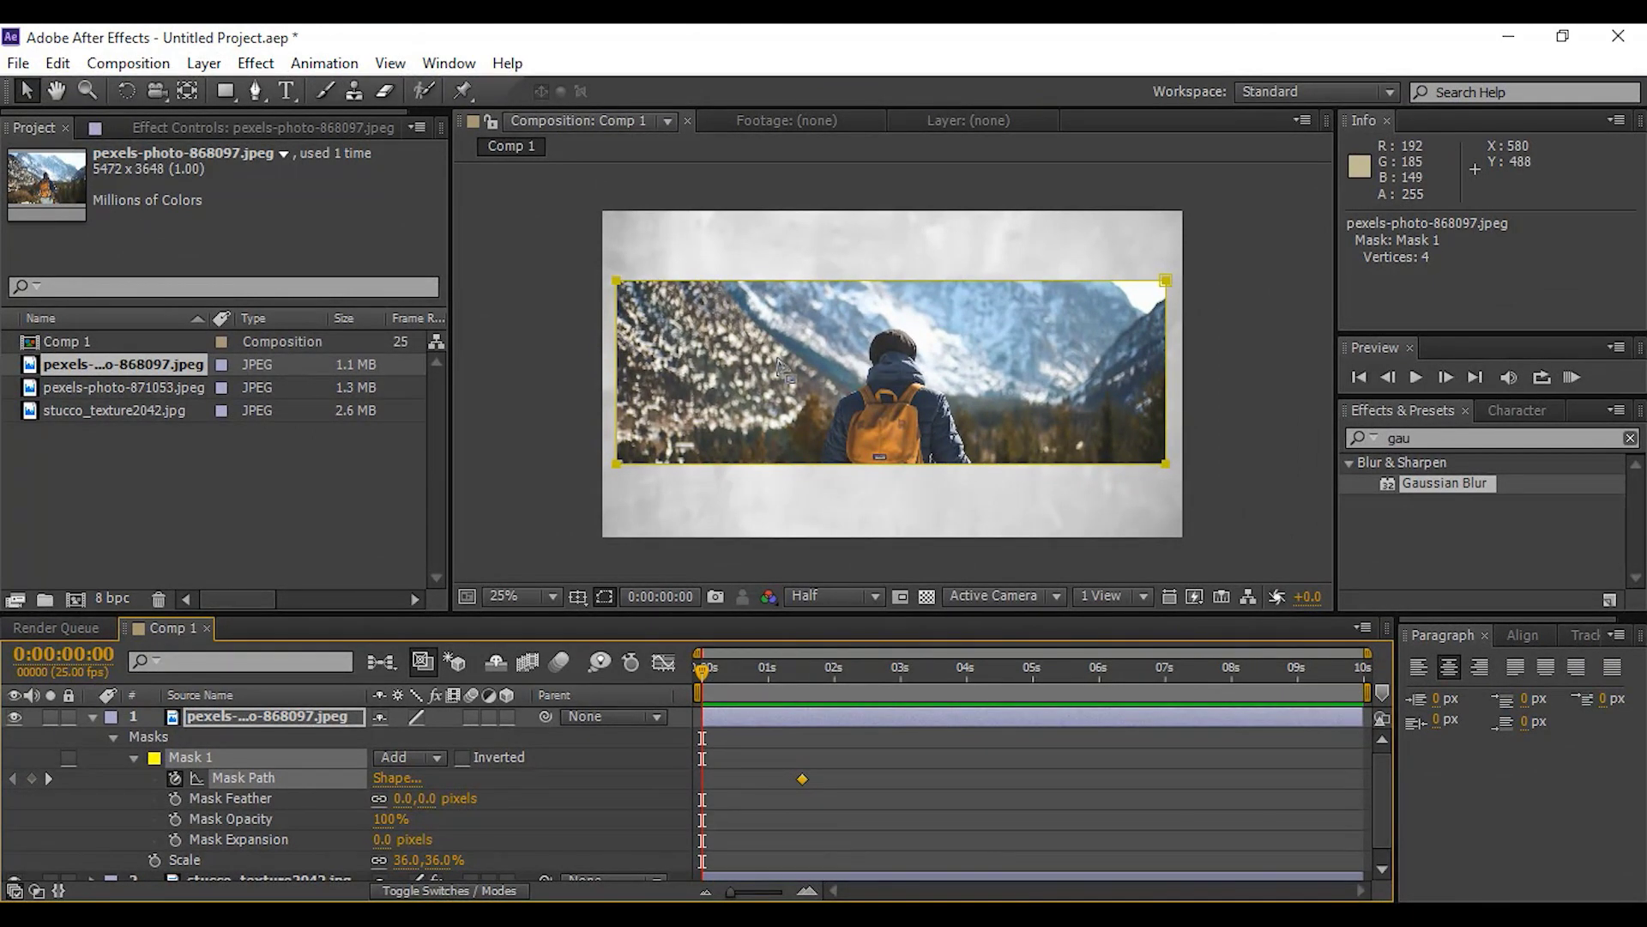
key("shift+Down")
key("shift+Down")
key("shift+Down")
key("shift+Down")
key("shift+Down")
key("shift+Down")
key("shift+Down")
key("shift+Down")
key("shift+Down")
key("shift+Down")
key("shift+Down")
key("shift+Down")
key("shift+Down")
key("shift+Down")
key("shift+Down")
key("shift+Down")
key("shift+Down")
key("shift+Down")
key("shift+Down")
key("shift+Down")
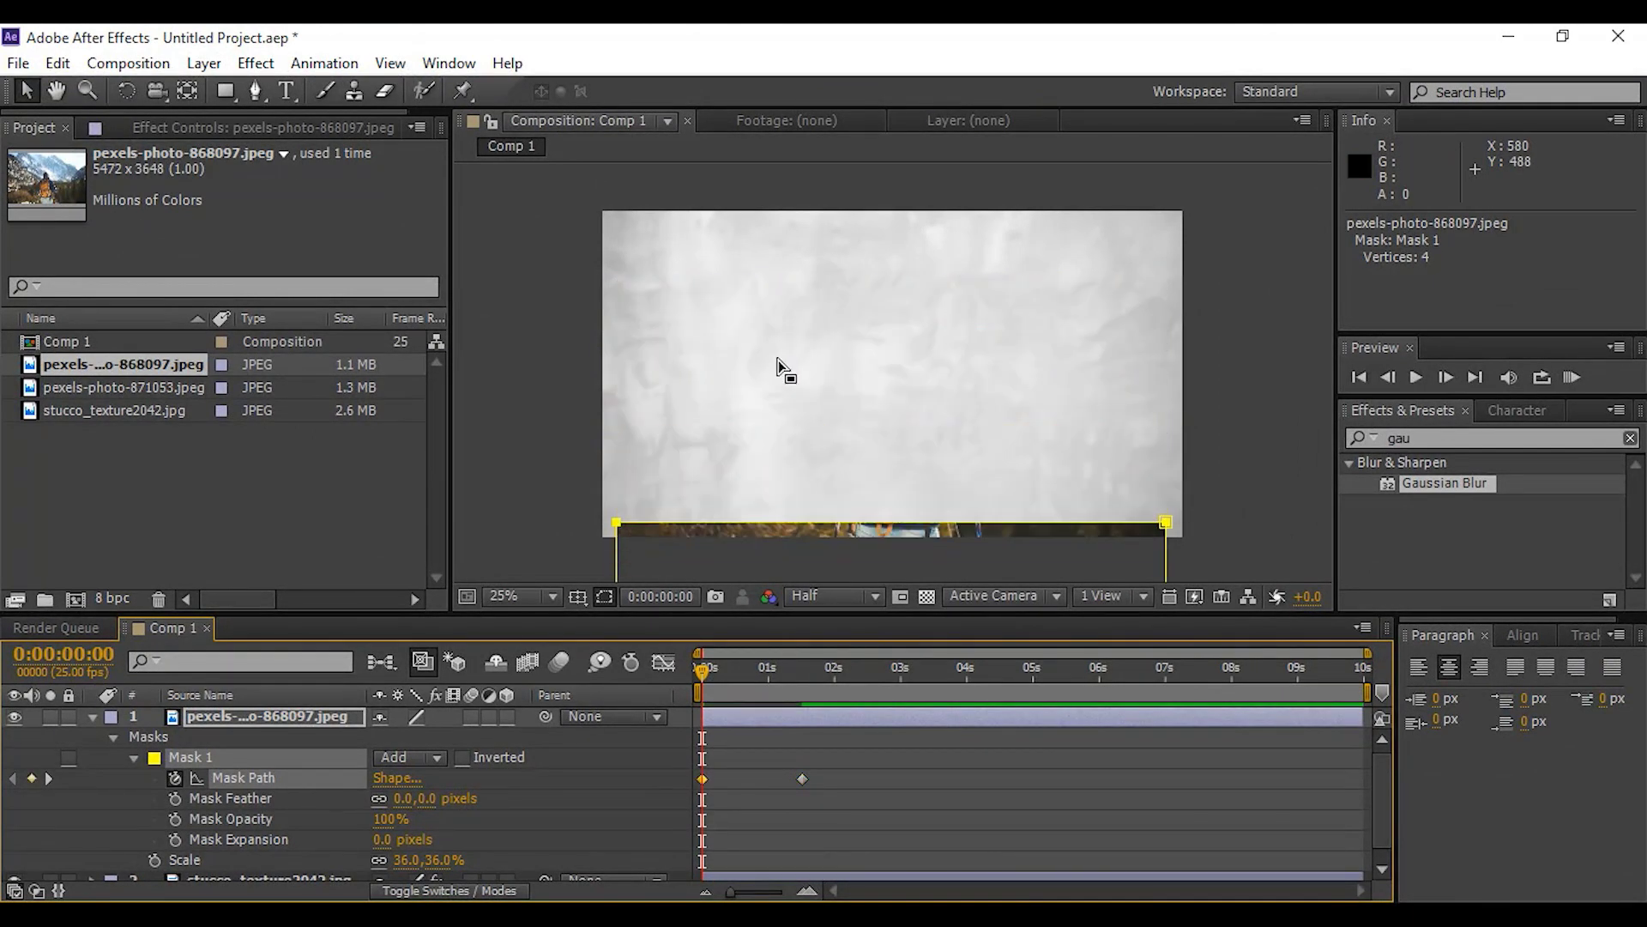
key("shift+Up")
key("shift+Up")
key("shift+Up")
key("shift+Up")
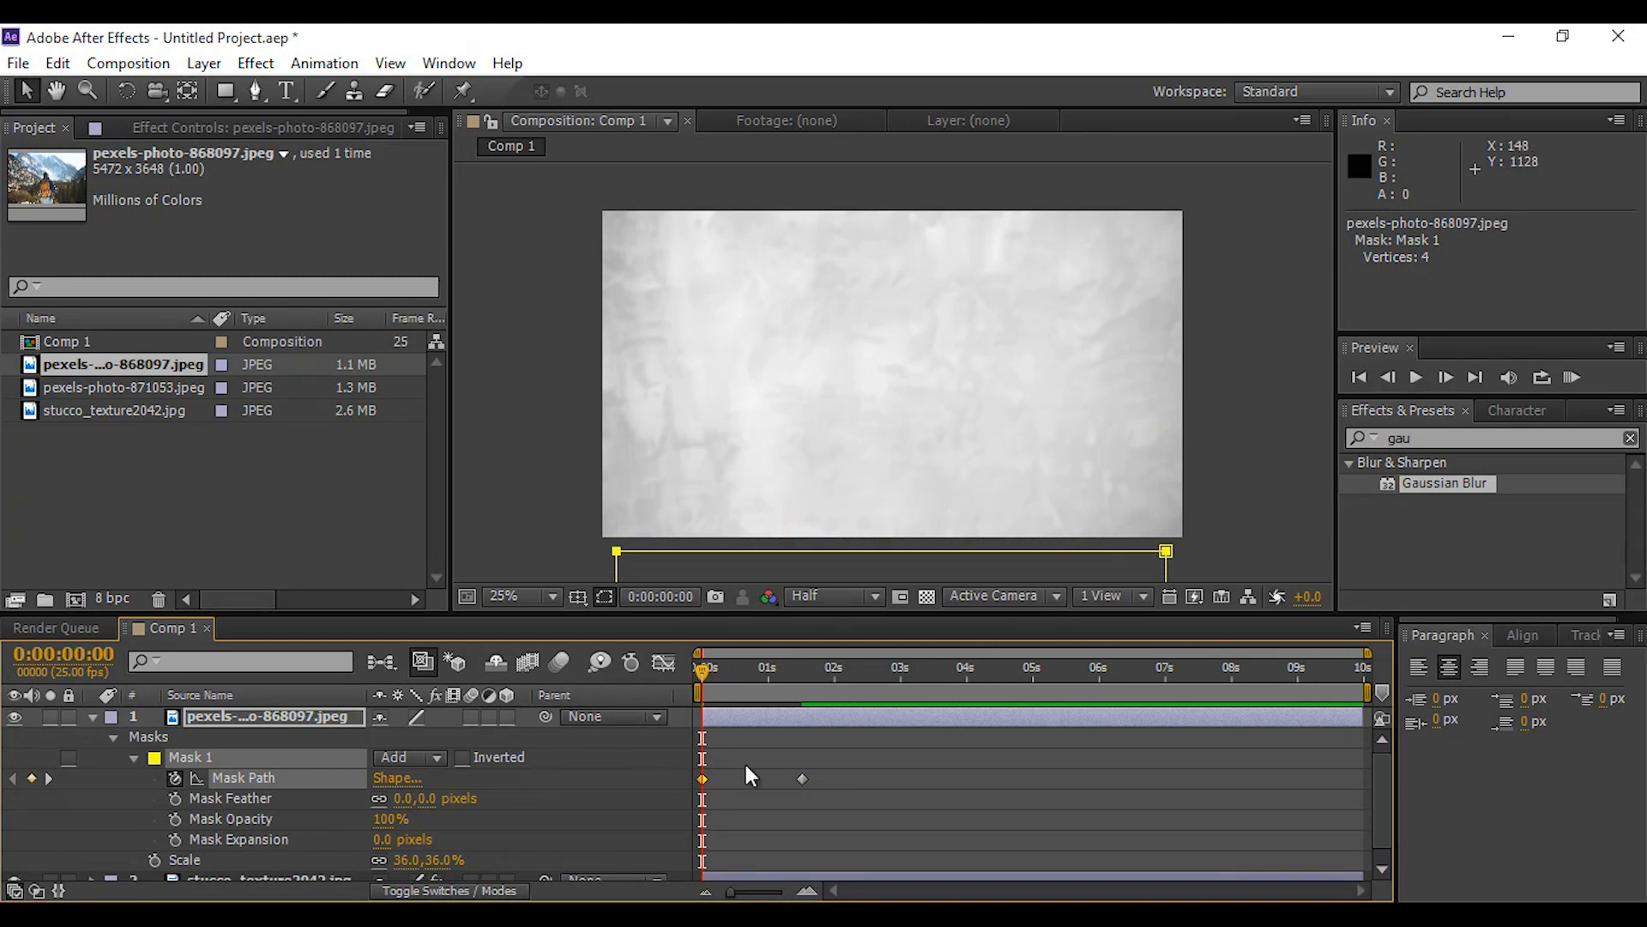
Apply Easy Ease to both Mask Path keyframes of the photo layer
left_click_drag(726, 672, 808, 678)
left_click_drag(877, 781, 693, 801)
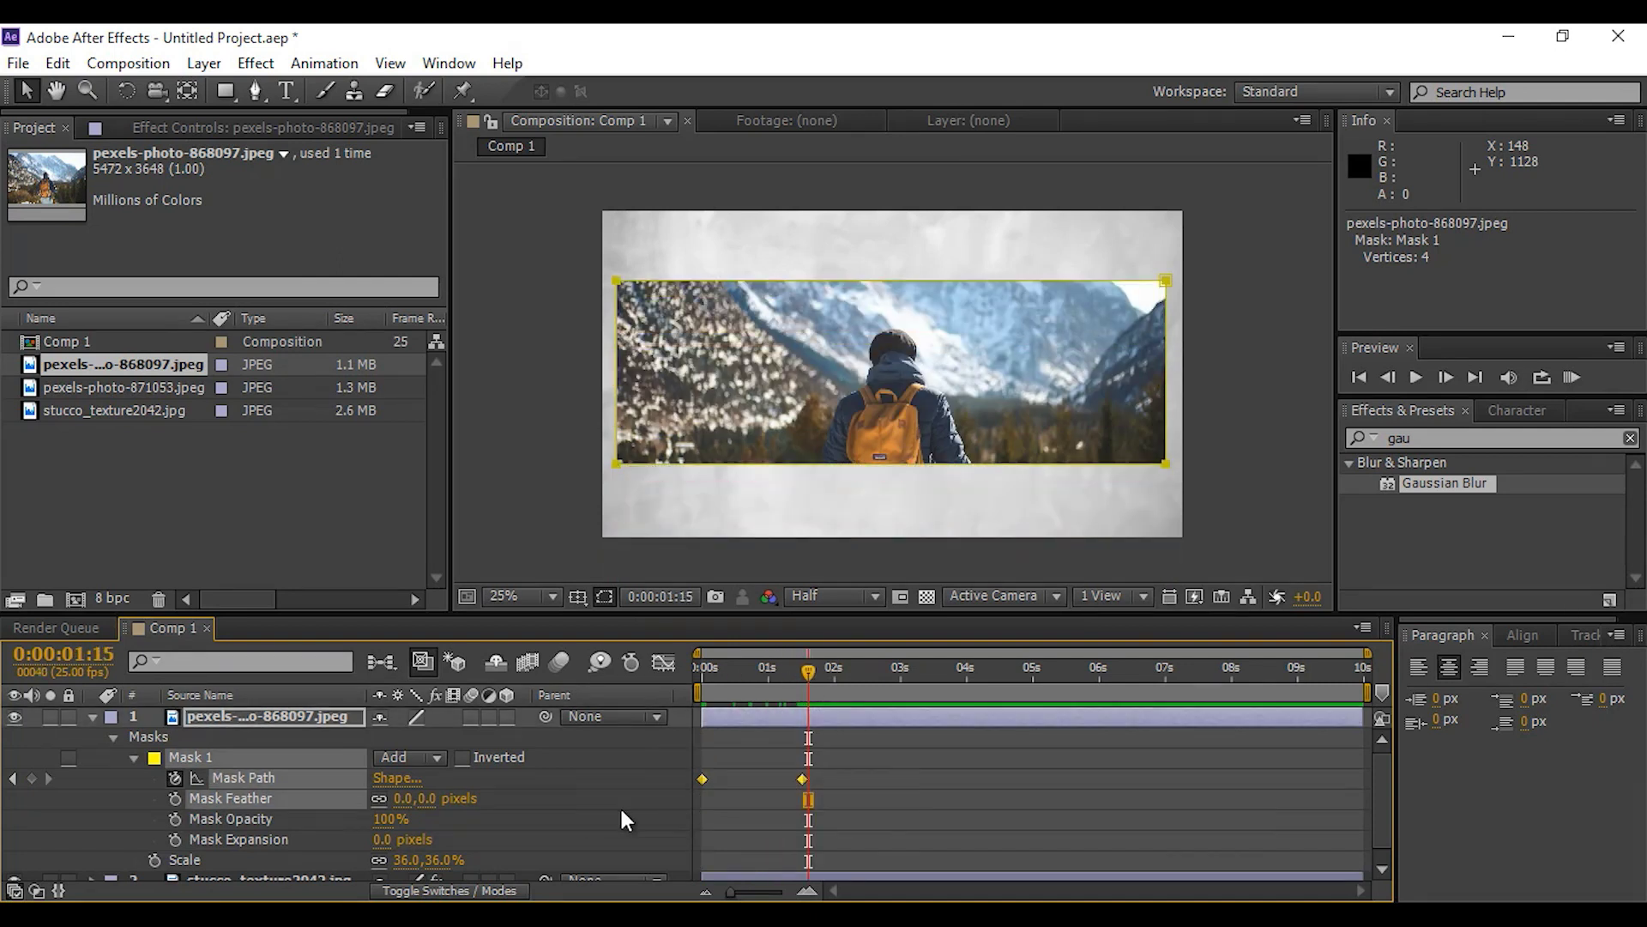
right_click(806, 779)
mouse_move(879, 759)
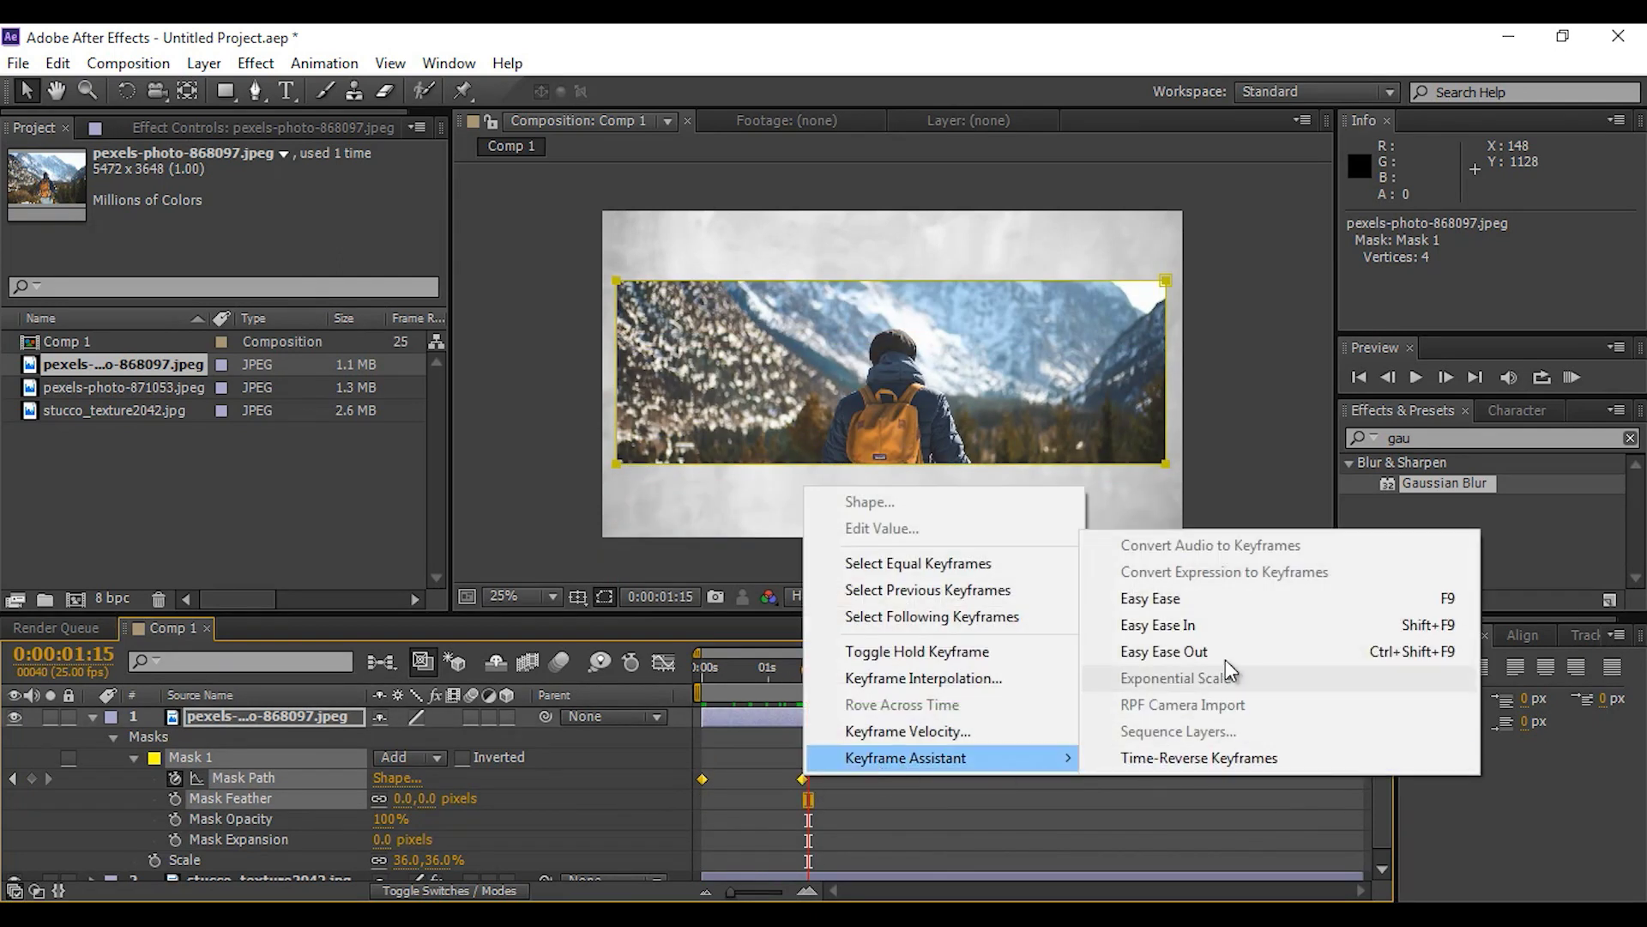
left_click(1175, 605)
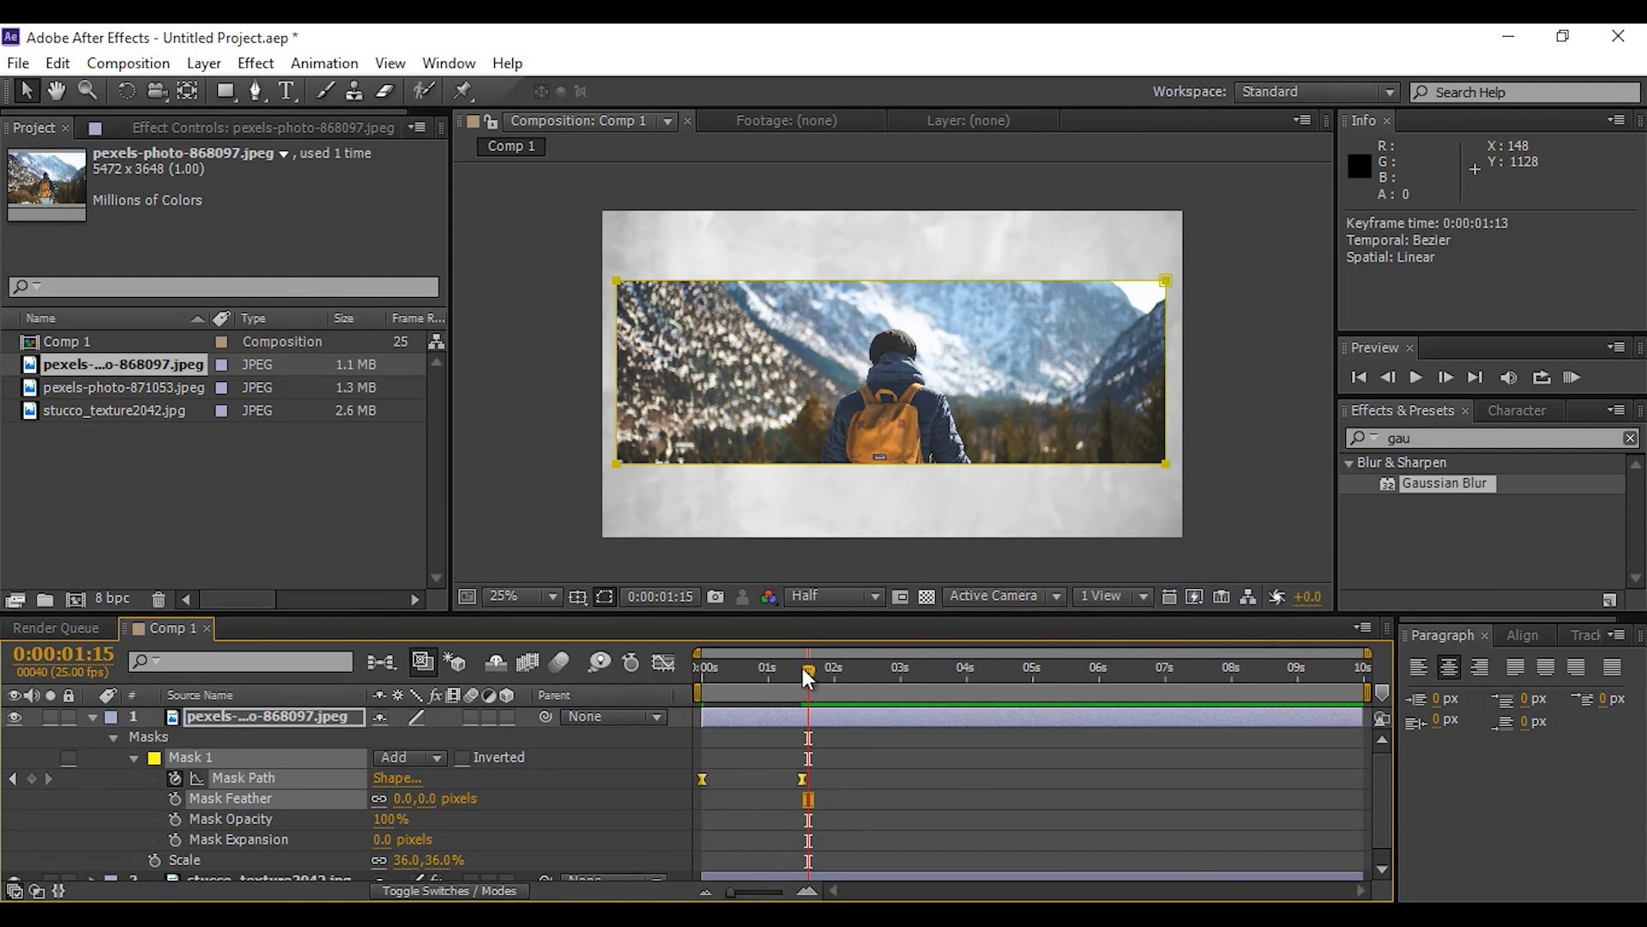
Preview the mask reveal from the start, return the playhead to 0:00:01:13 and collapse the photo layer's properties
left_click_drag(771, 677, 676, 702)
key("space")
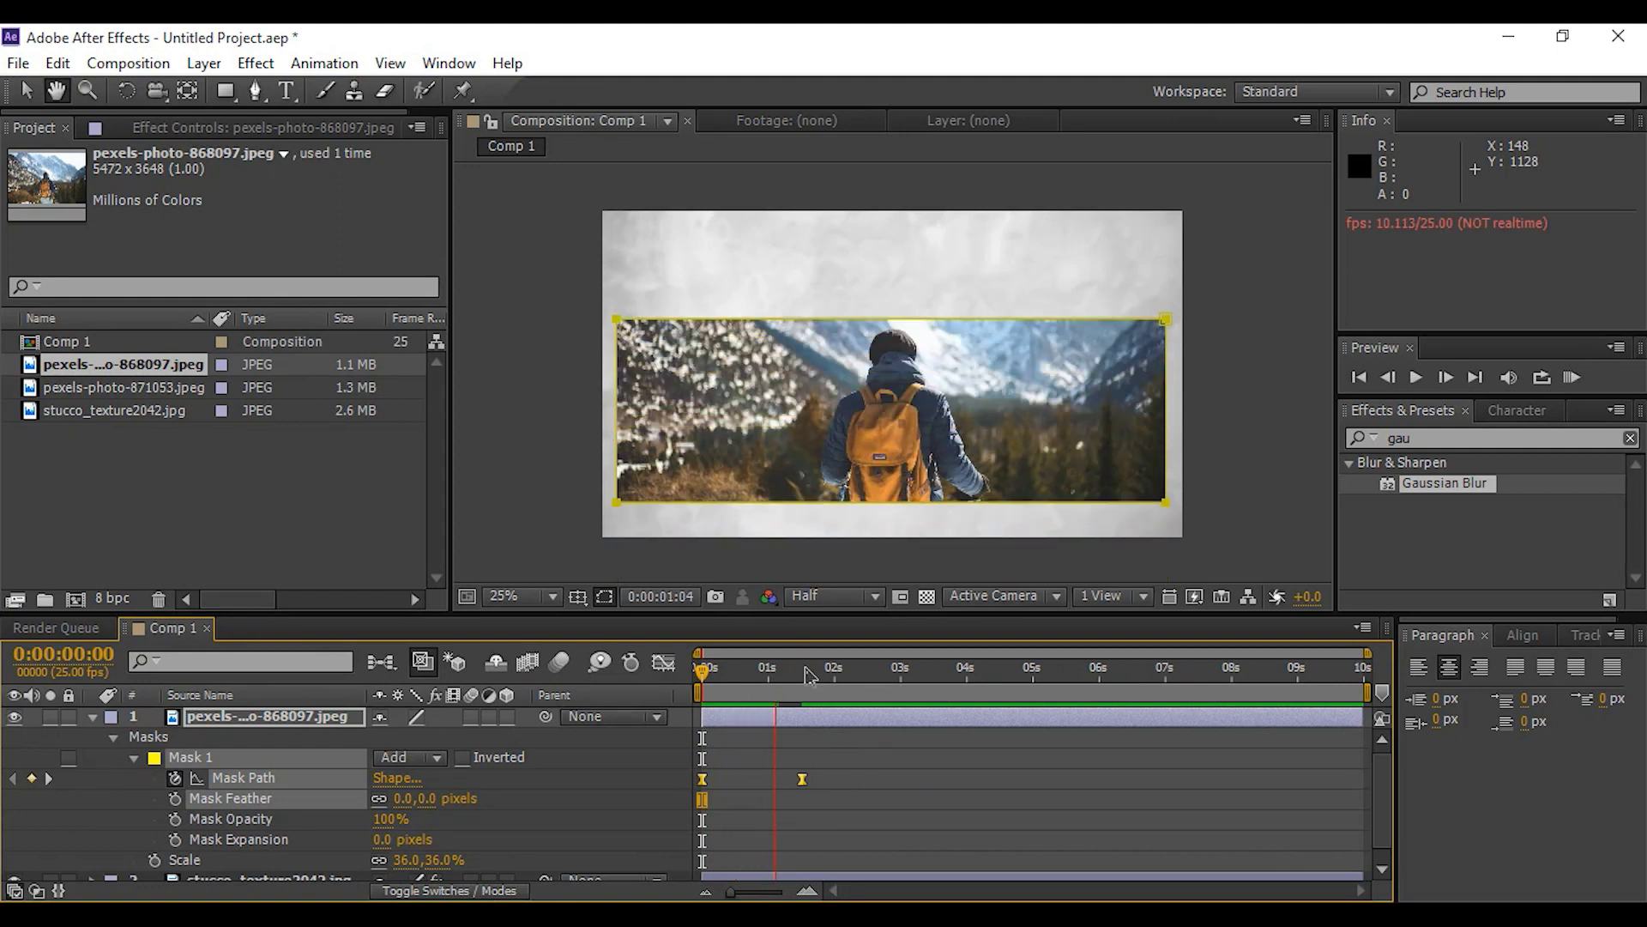
left_click_drag(760, 671, 802, 673)
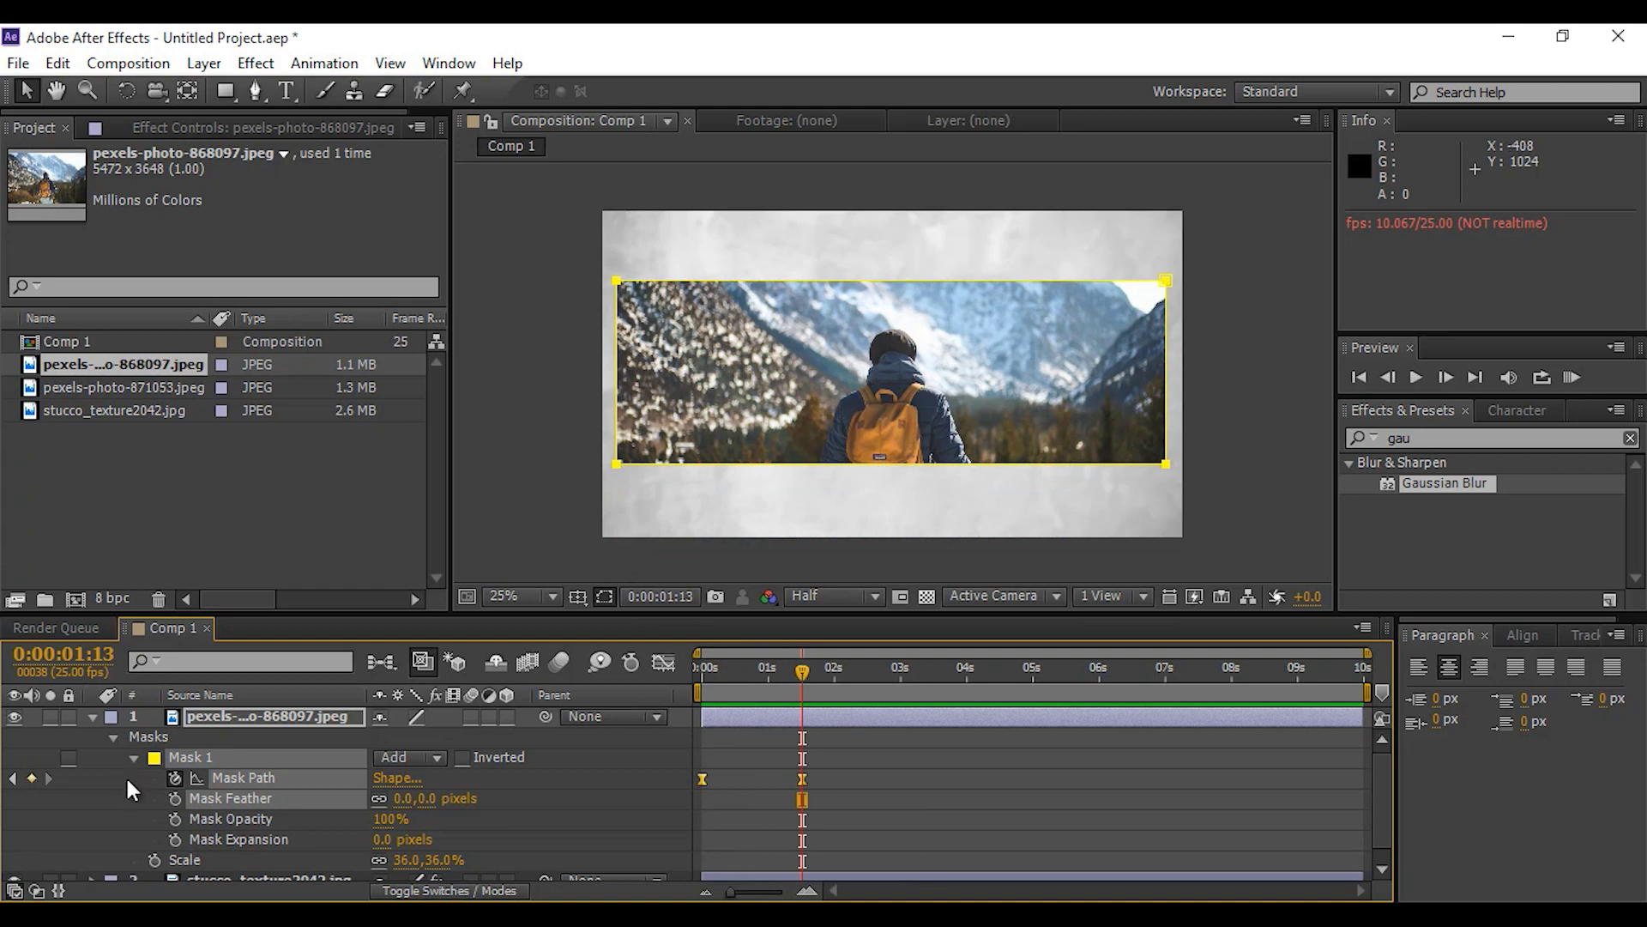
left_click(93, 719)
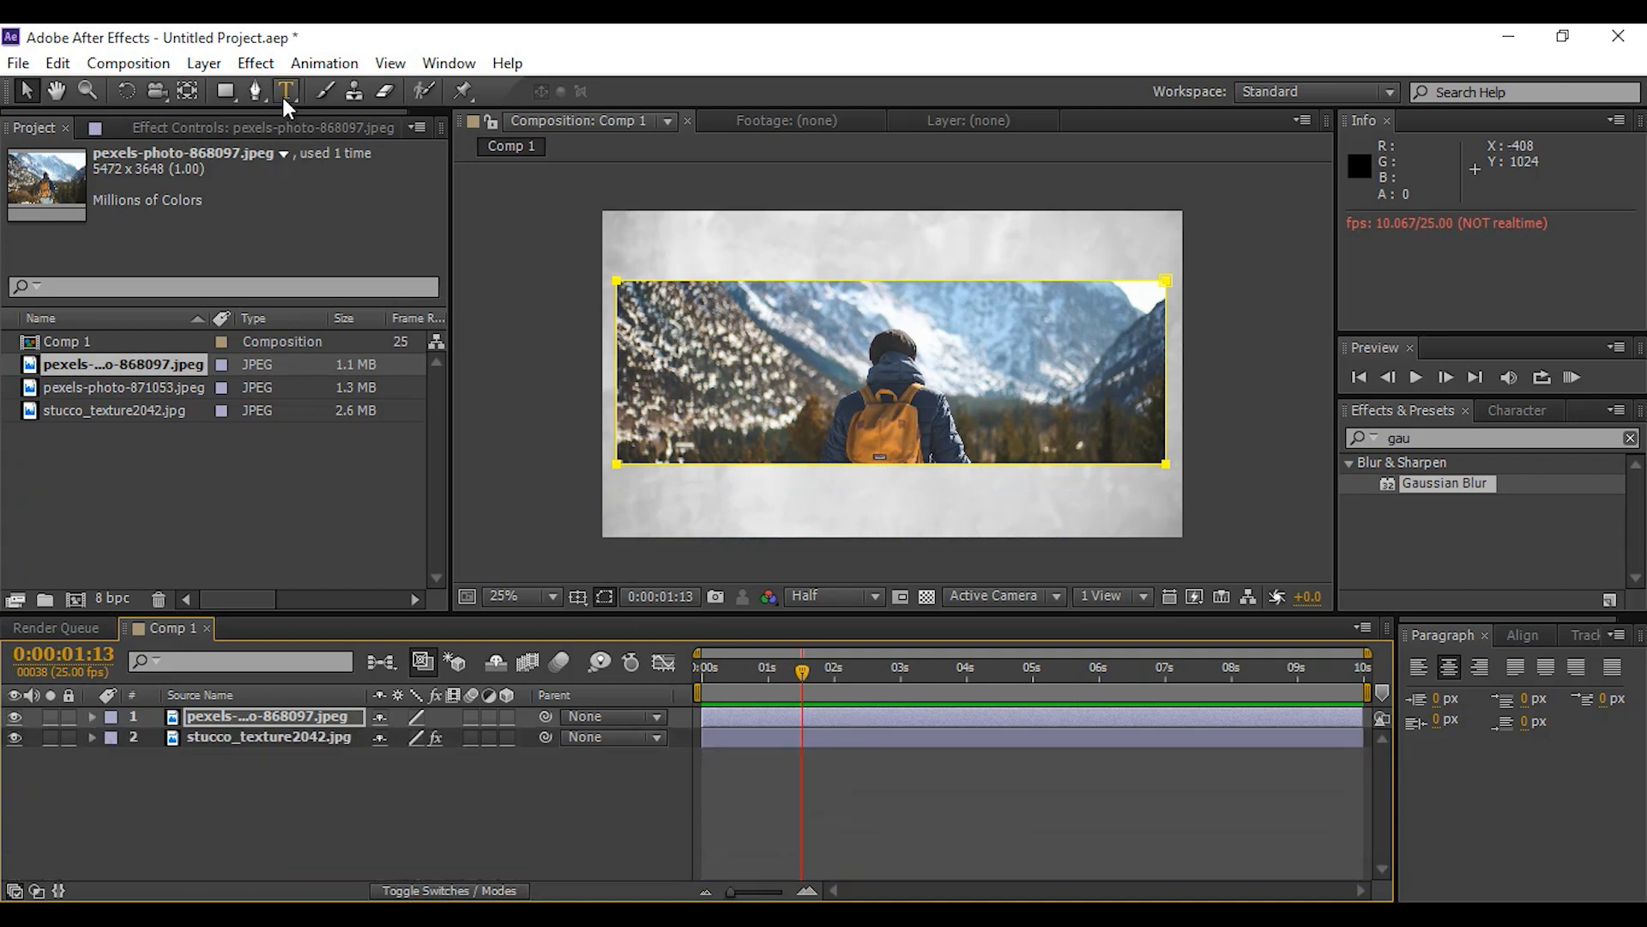
Draw a downward-pointing triangle about 365 px wide with the Pen tool on a new shape layer, over the photo's lower-right corner
left_click(258, 91)
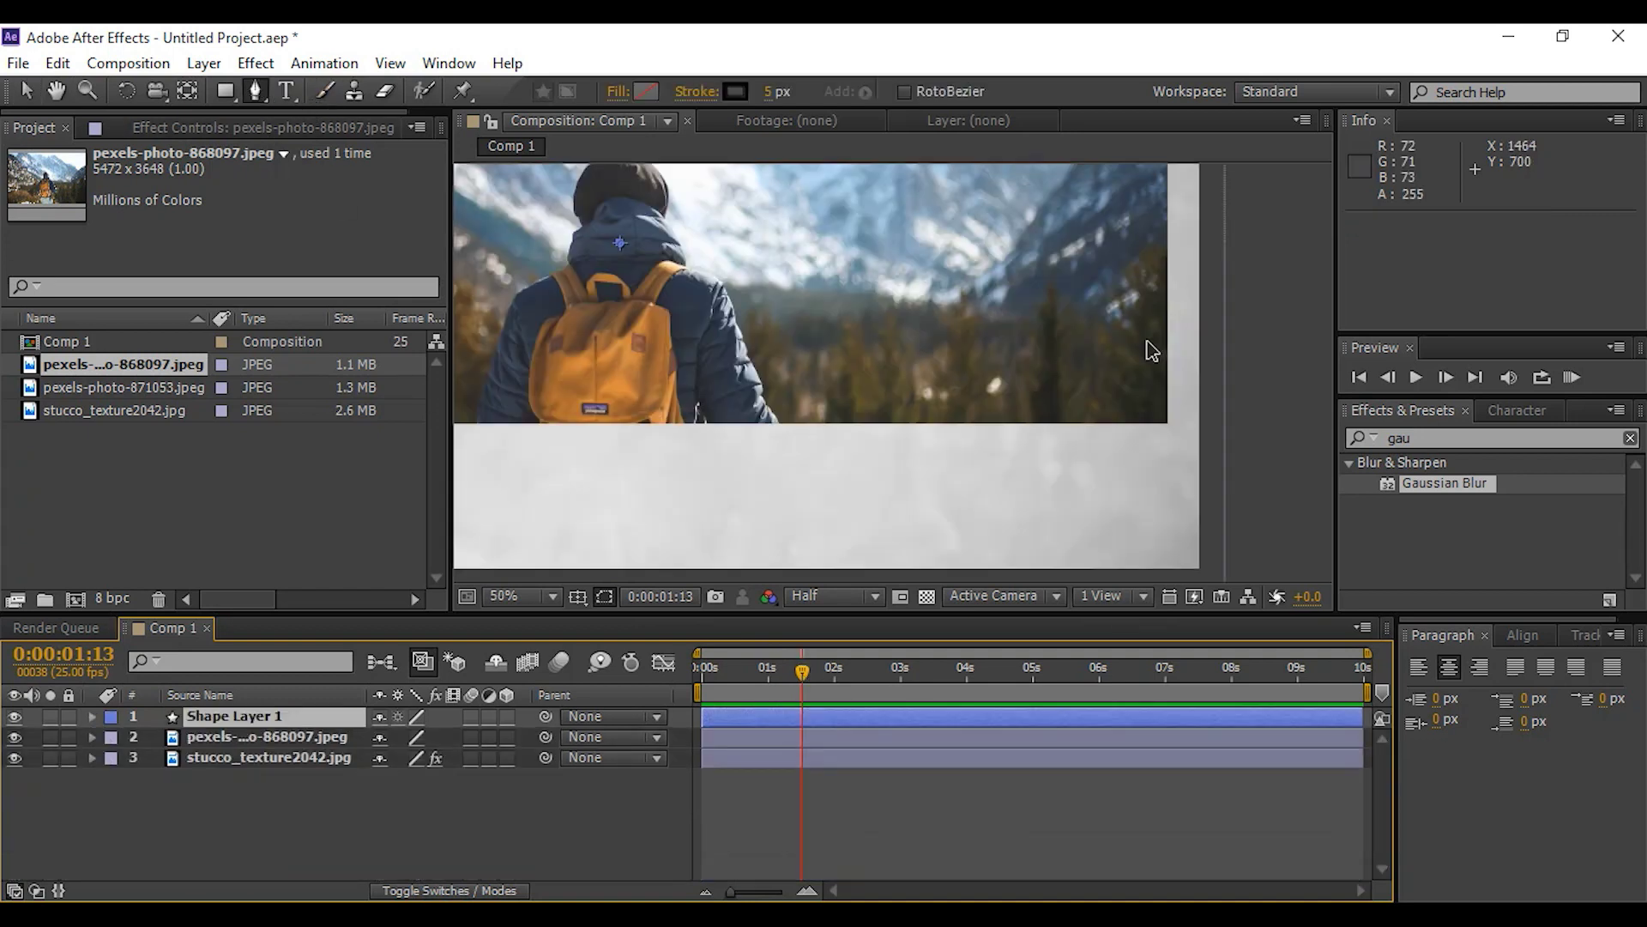
left_click(922, 338)
left_click(1144, 344)
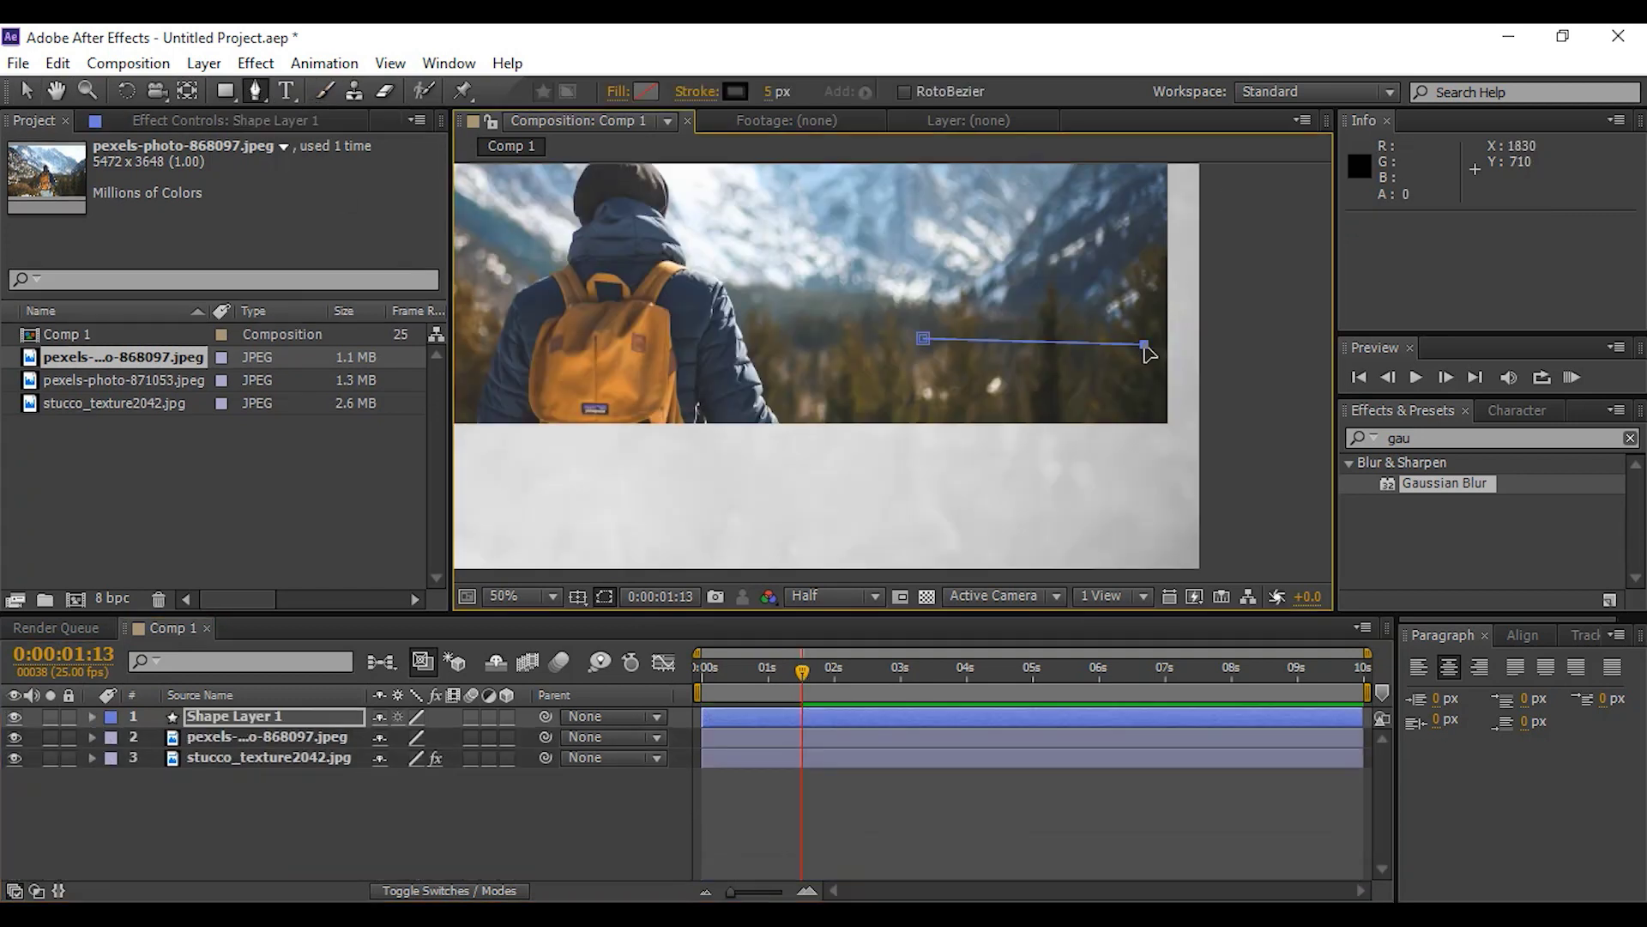
key("ctrl+z")
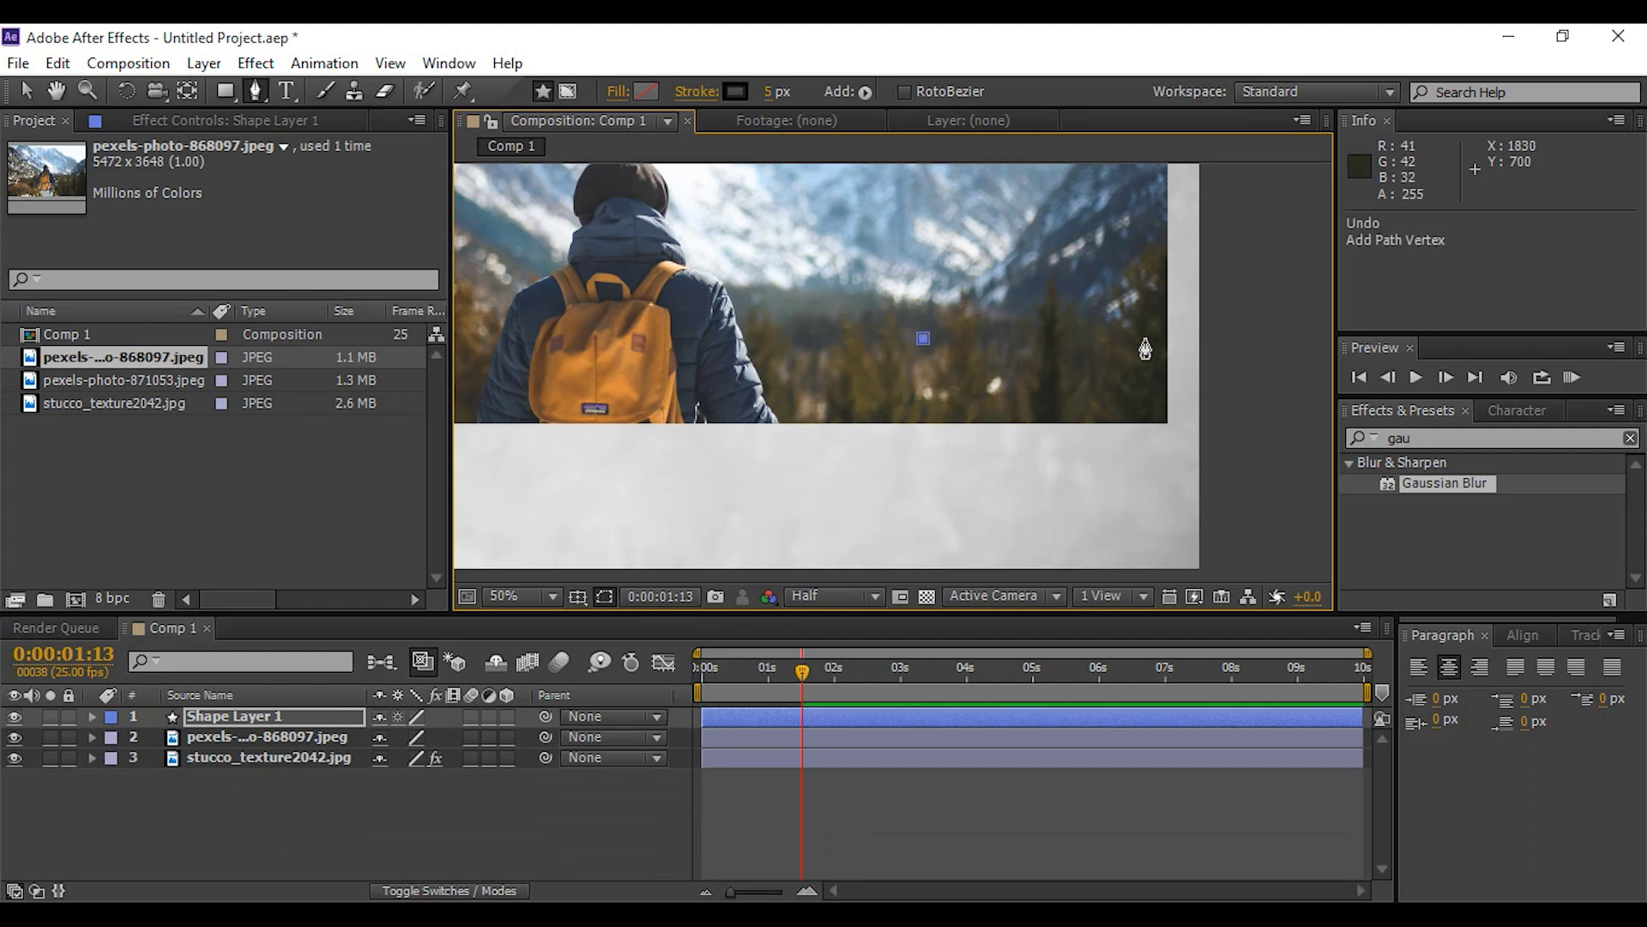
left_click(922, 338)
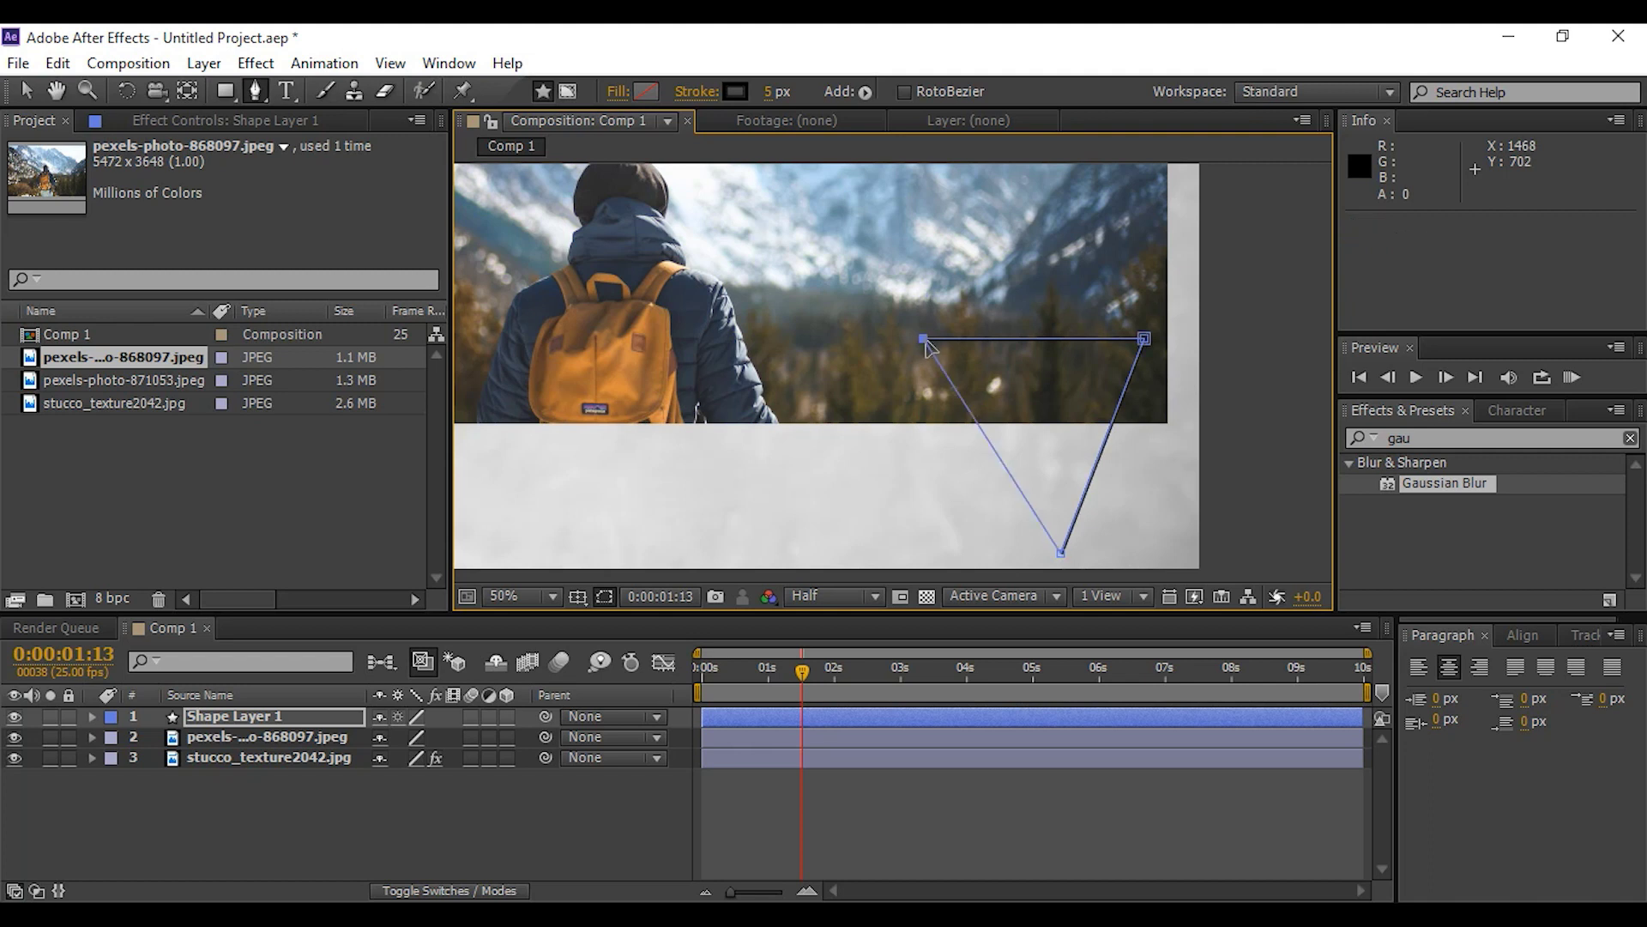
Set the triangle's fill color to blue #6693DD and its stroke color to white
left_click(645, 90)
left_click_drag(563, 486, 547, 487)
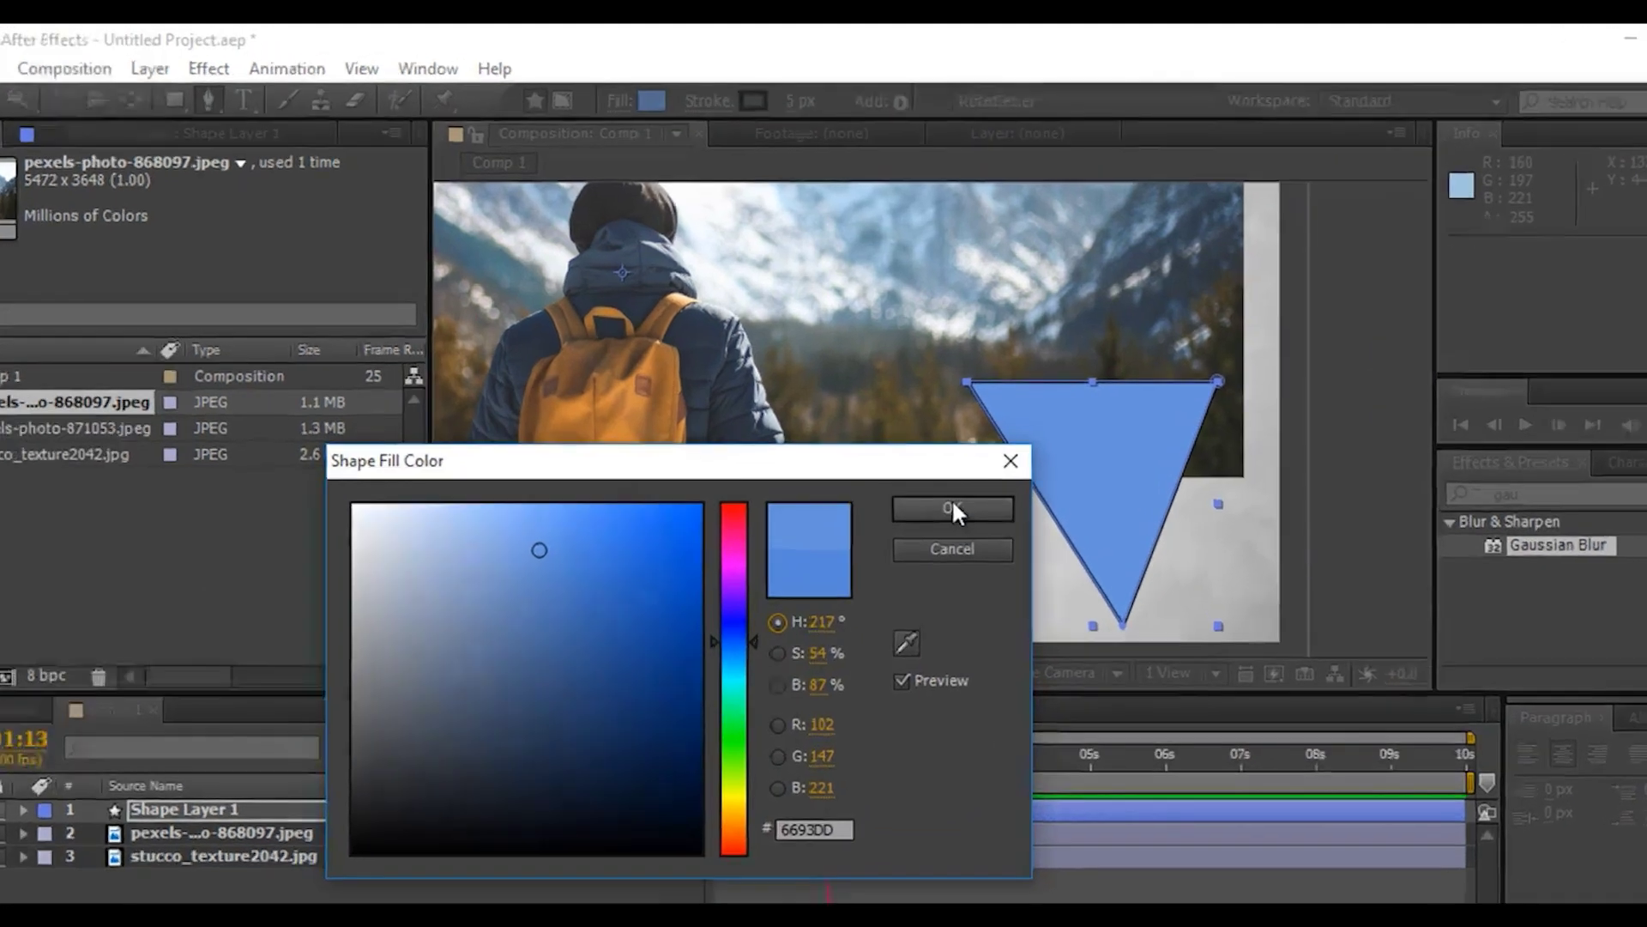
left_click(912, 450)
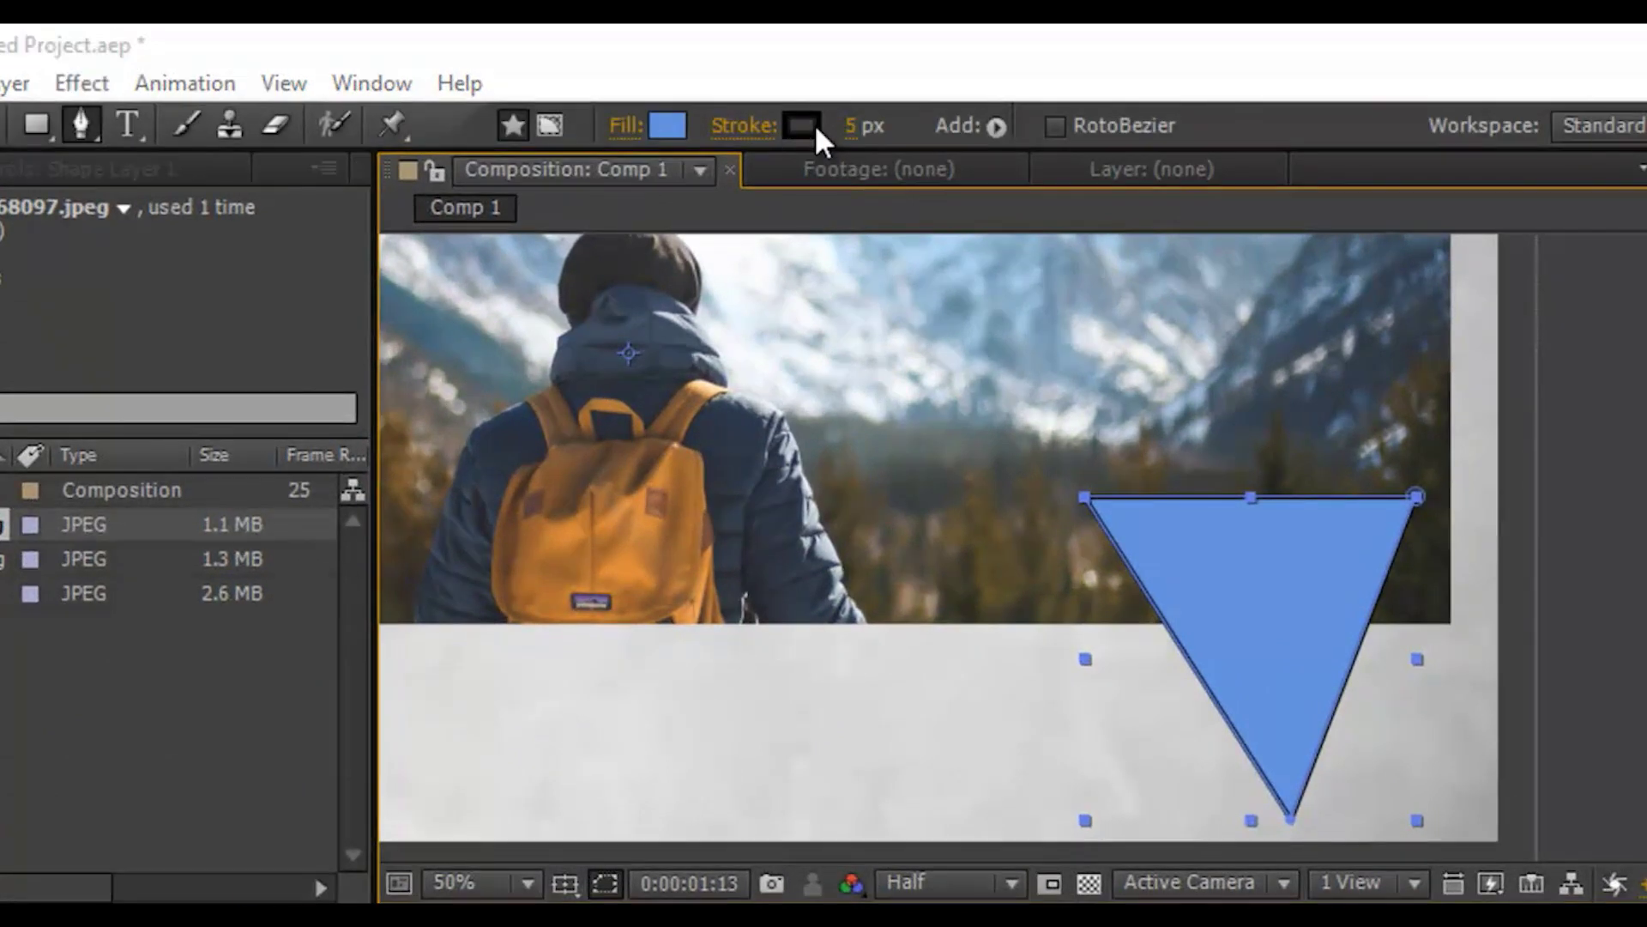
left_click(815, 124)
left_click(507, 656)
left_click(1100, 654)
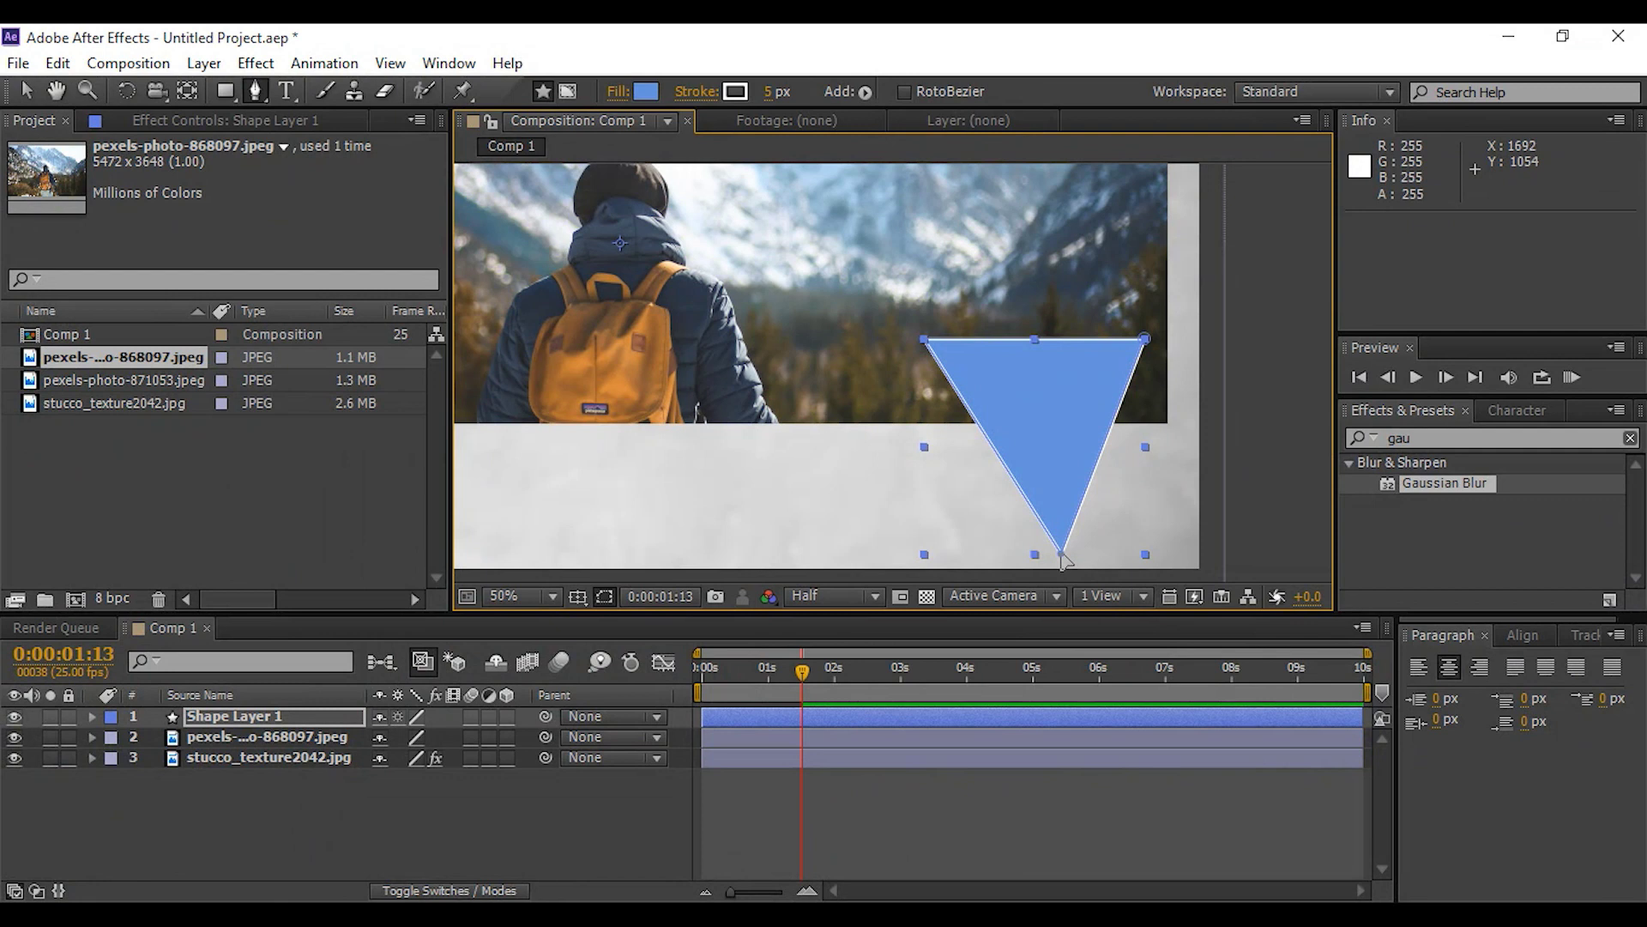
Move the triangle's bottom vertex slightly left to 834, 529 so that both slanted sides look even
left_click_drag(1062, 555, 1047, 558)
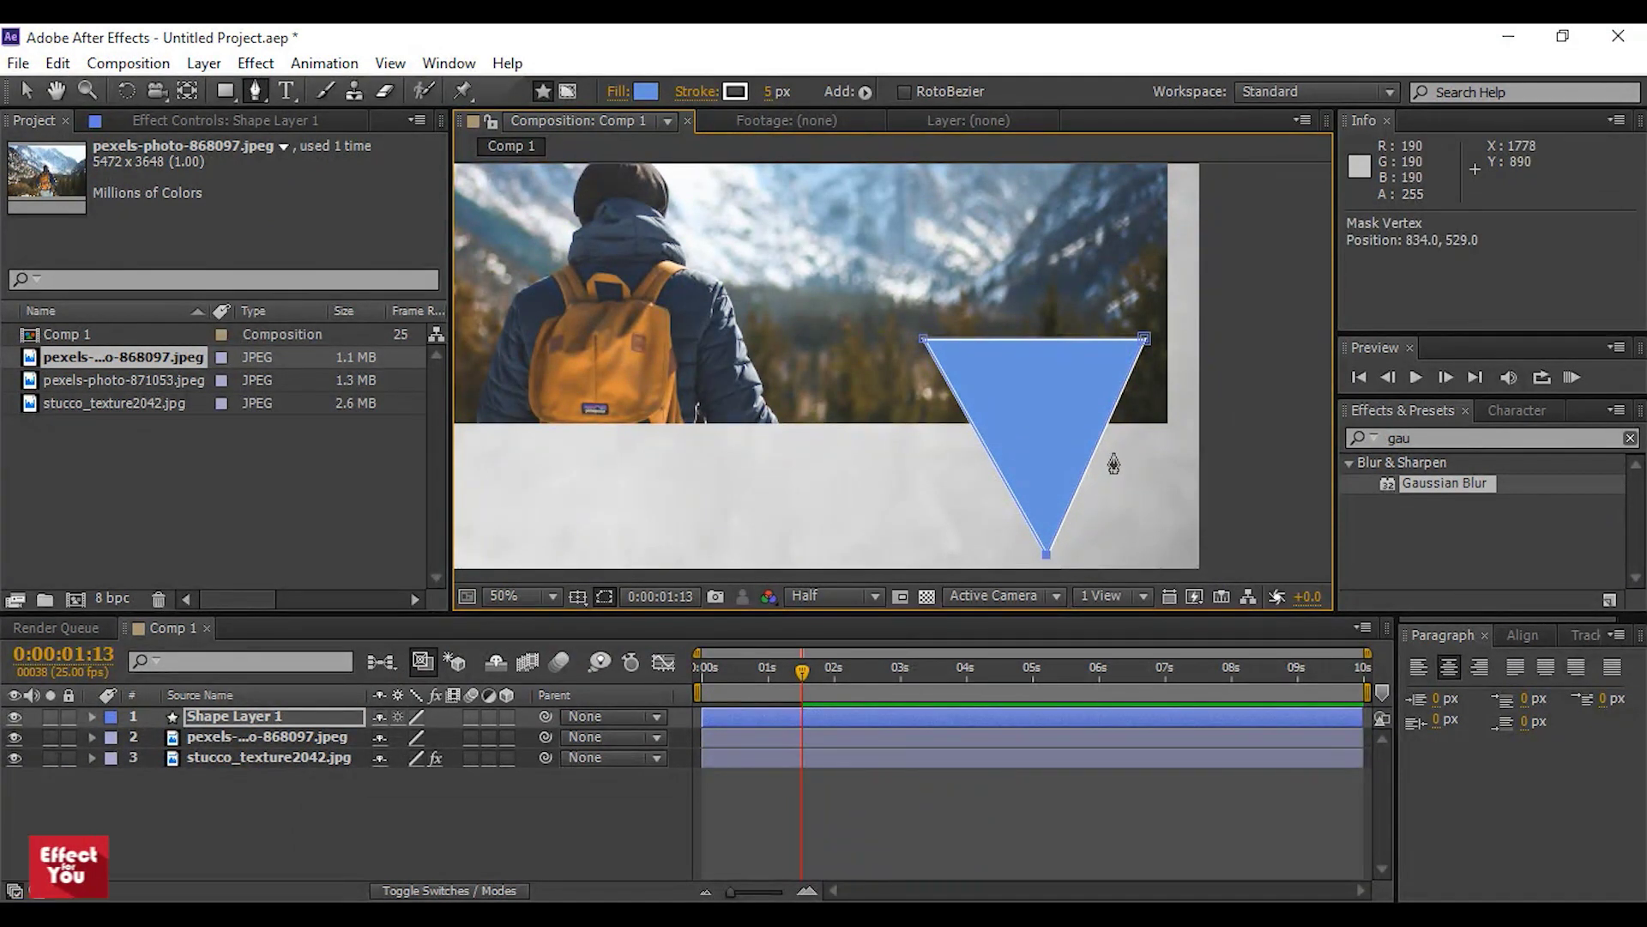
key("comma")
key("v")
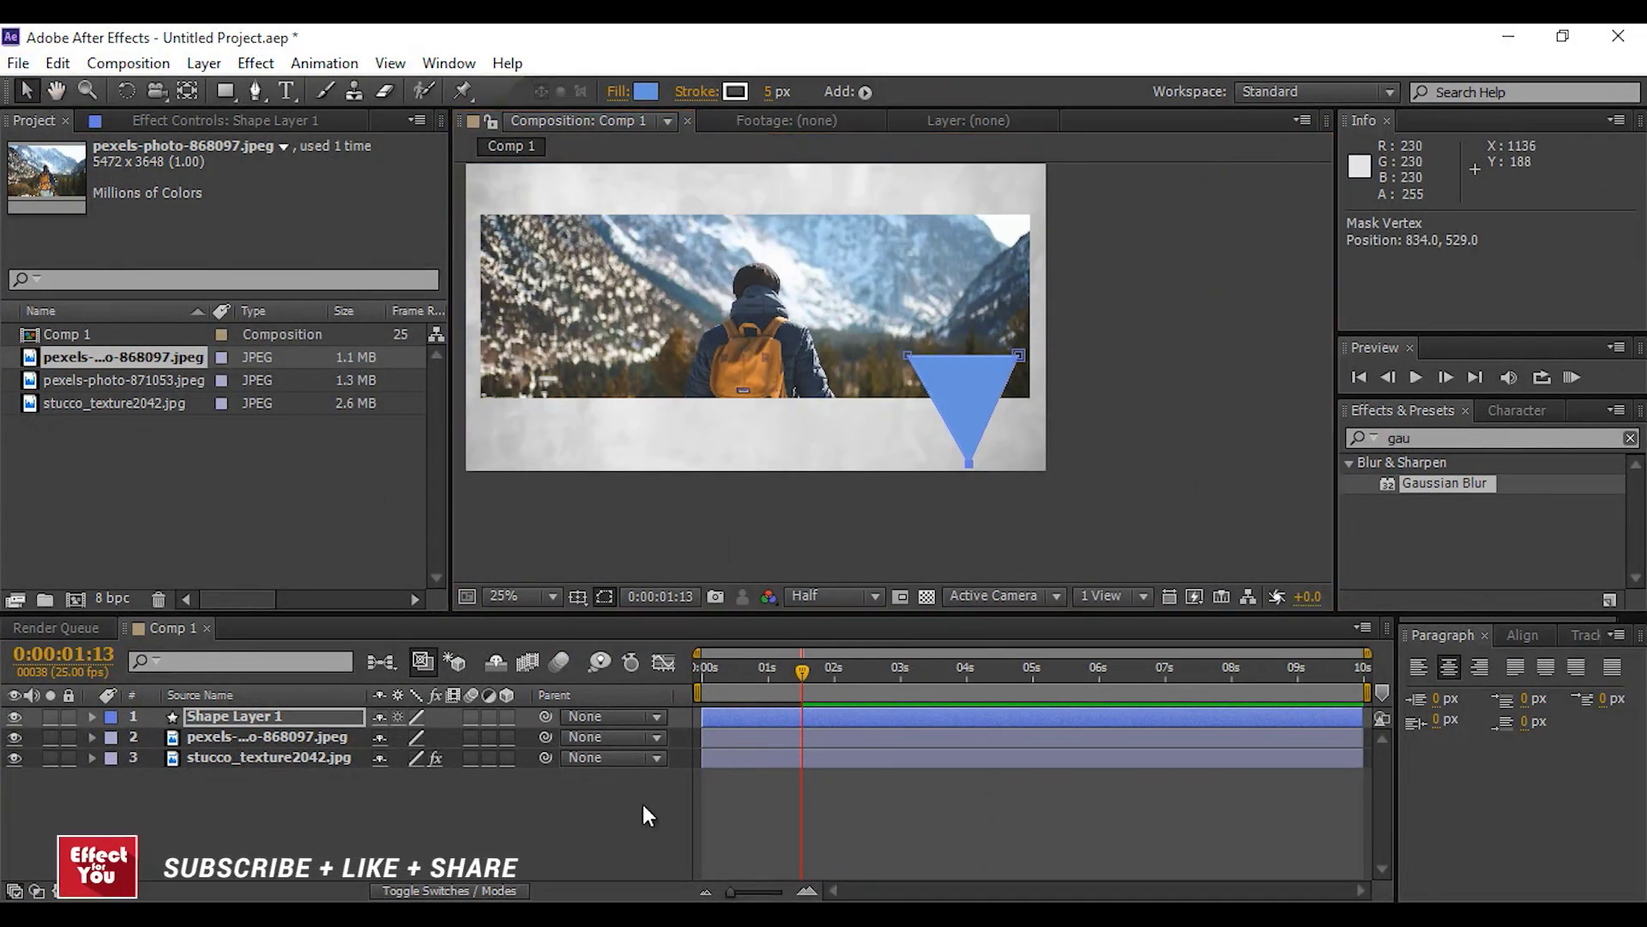
key("period")
Animate the triangle's Position with keyframes from 960, -740 above the frame at 0:00:00:07 to 960, 540 at 0:00:01:13
left_click(1078, 444)
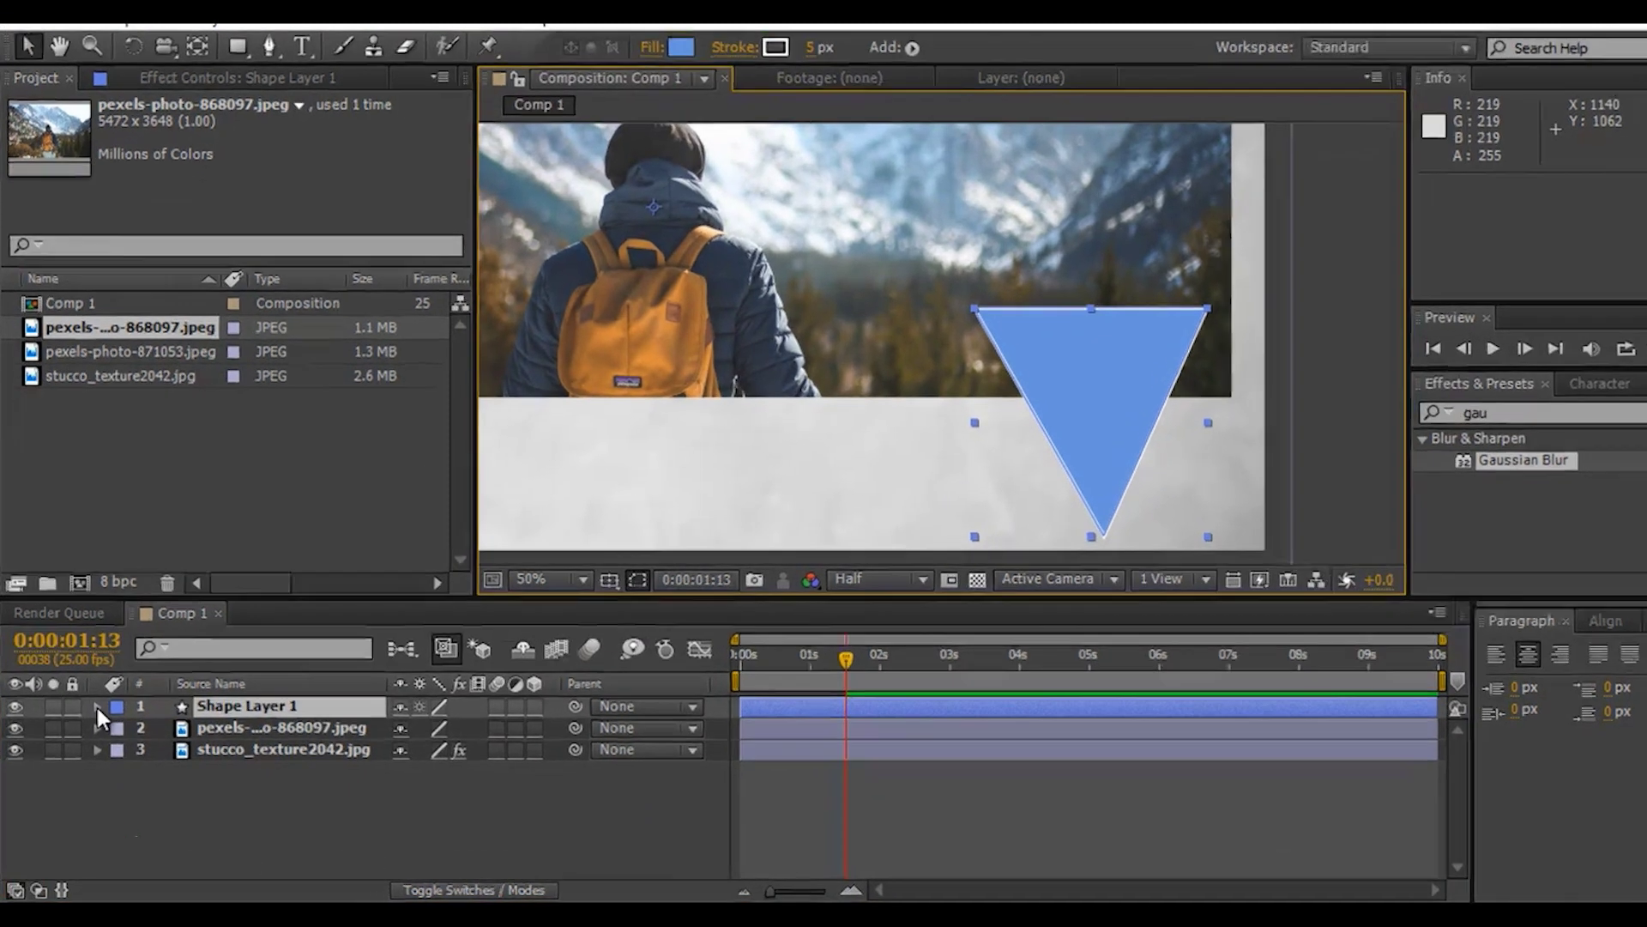
key("p")
left_click(224, 661)
key("comma")
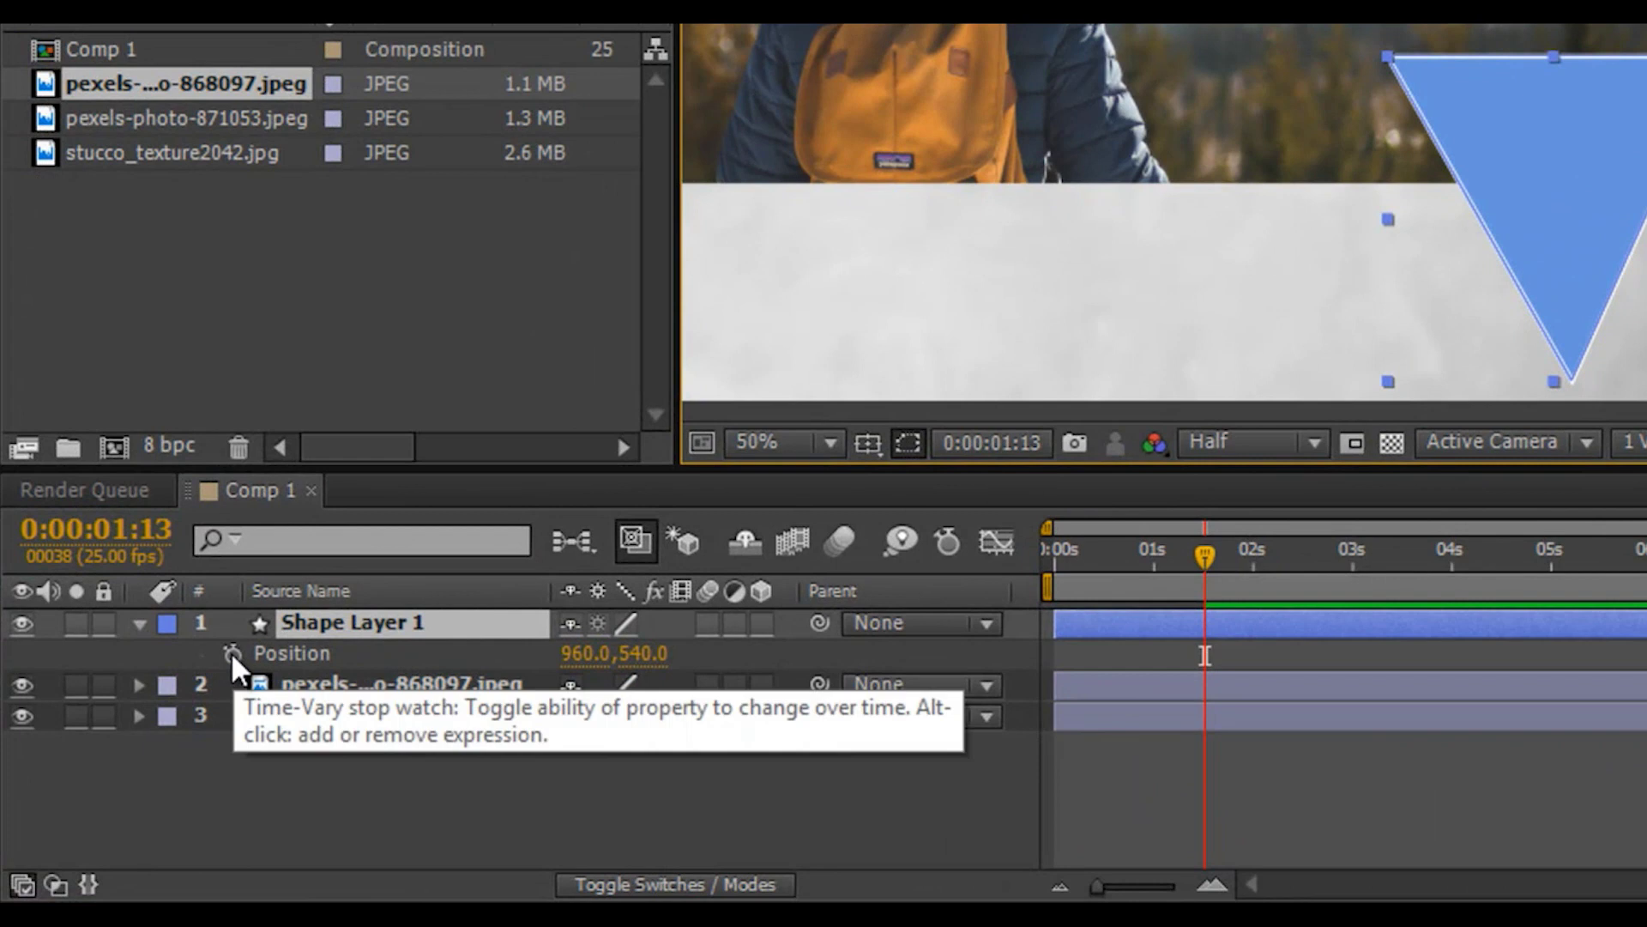
left_click_drag(1176, 556, 1083, 559)
scroll(1363, 243, "down", 1)
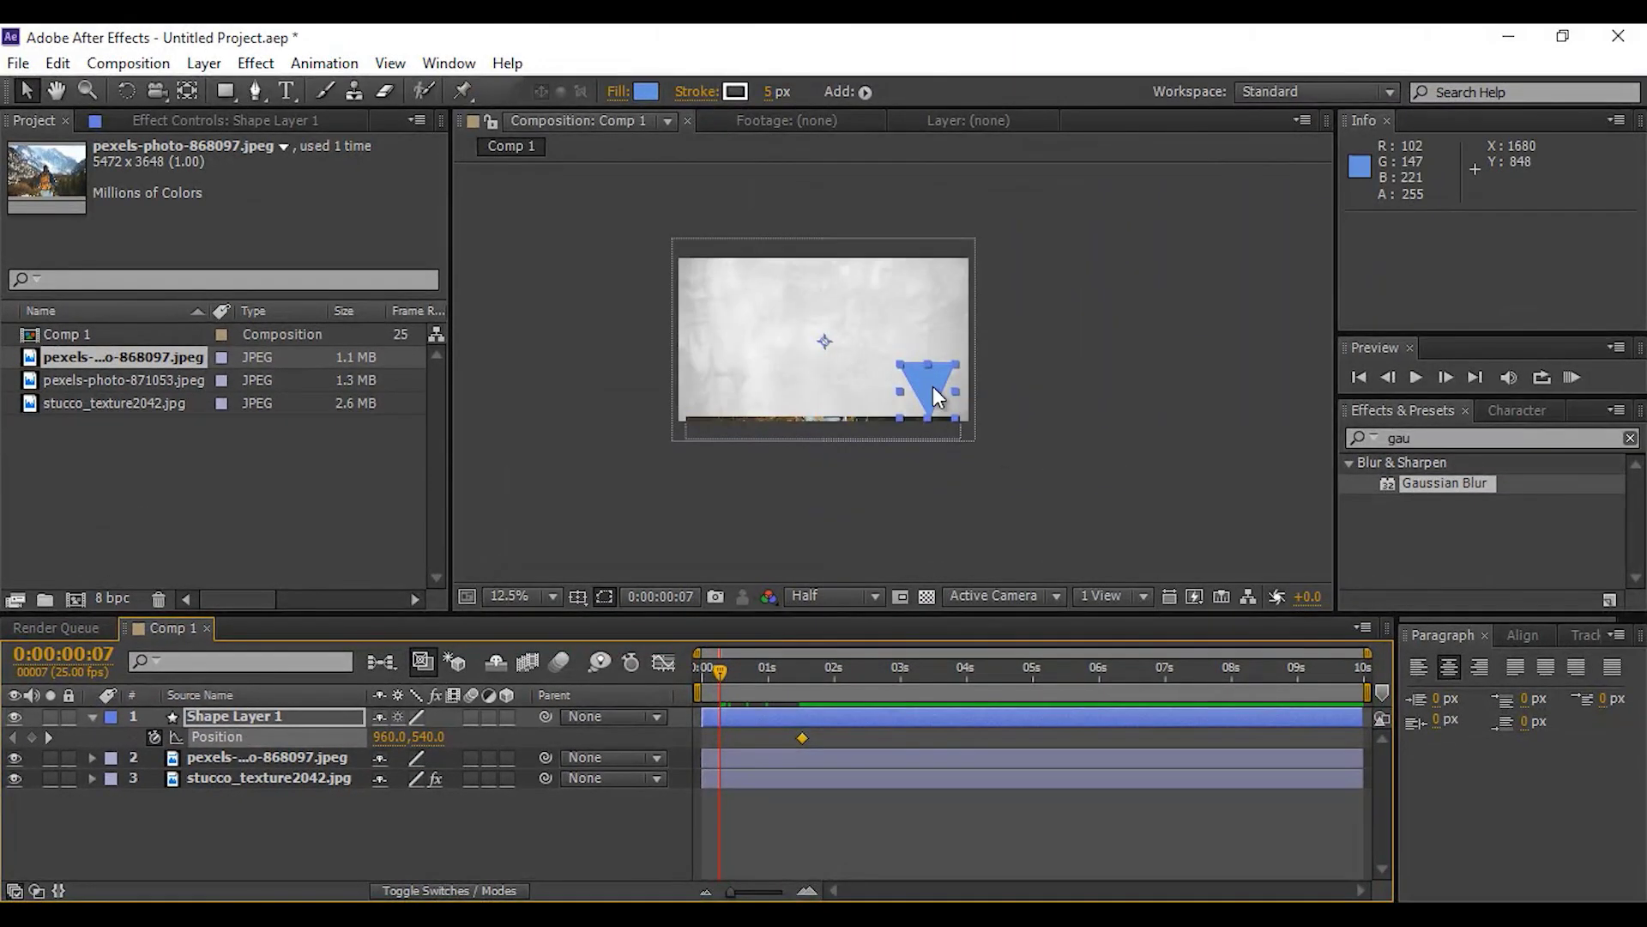
left_click_drag(934, 387, 942, 201)
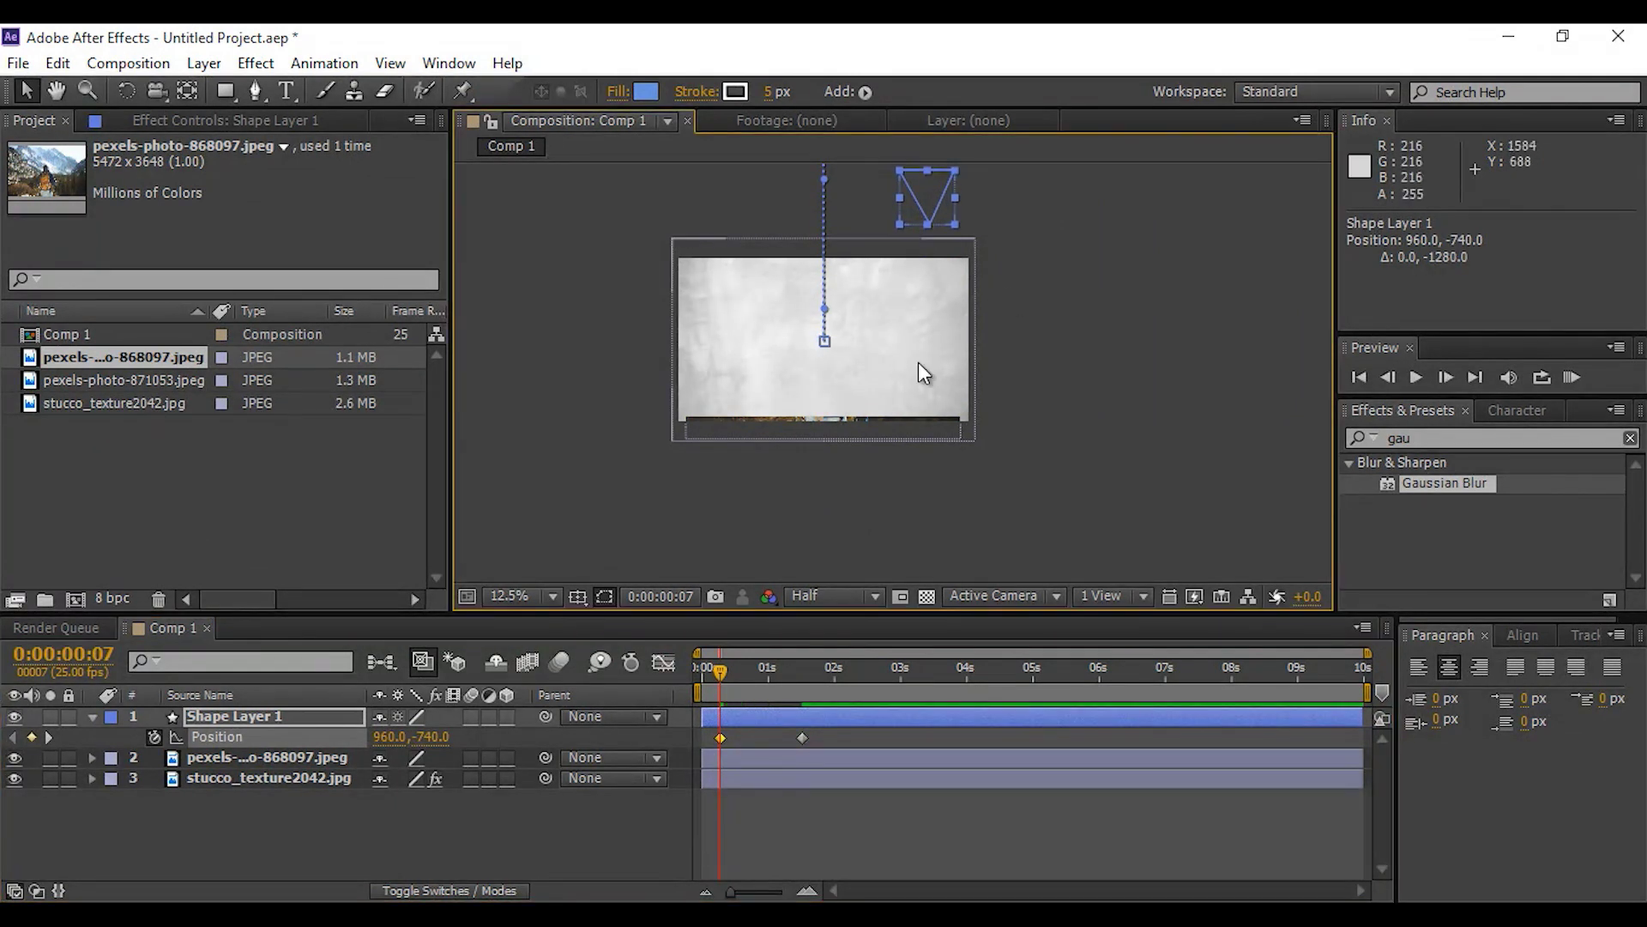
Apply Easy Ease to both Position keyframes of the triangle layer
mouse_move(719, 671)
left_mouse_down()
mouse_move(805, 679)
mouse_move(728, 693)
left_mouse_up()
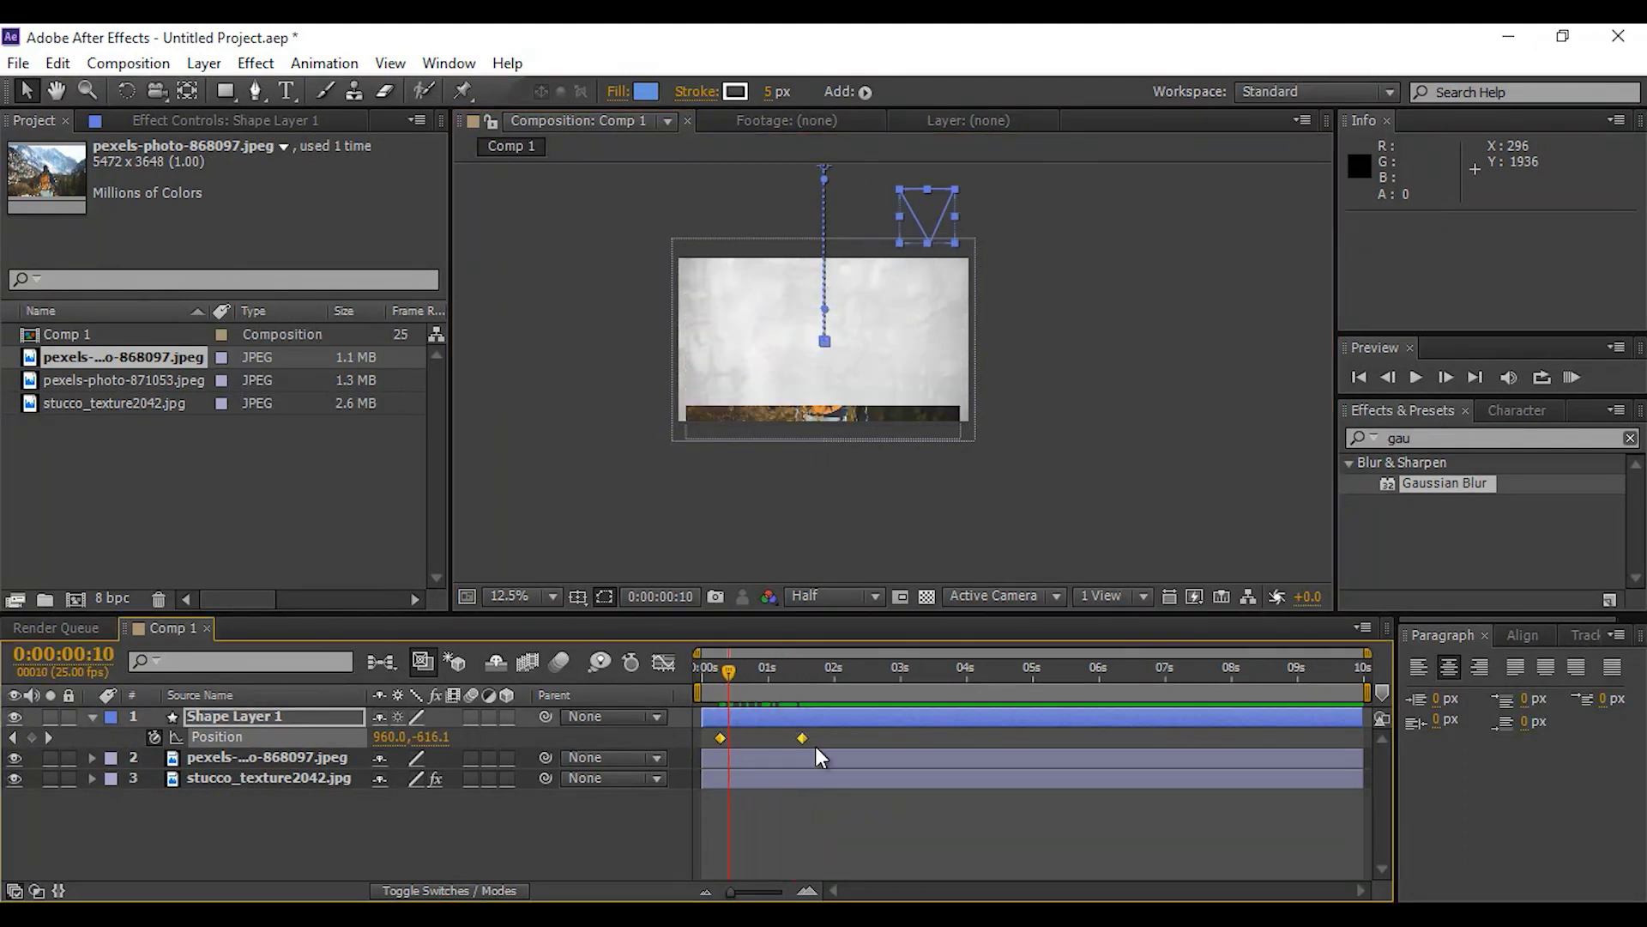
right_click(806, 740)
mouse_move(935, 722)
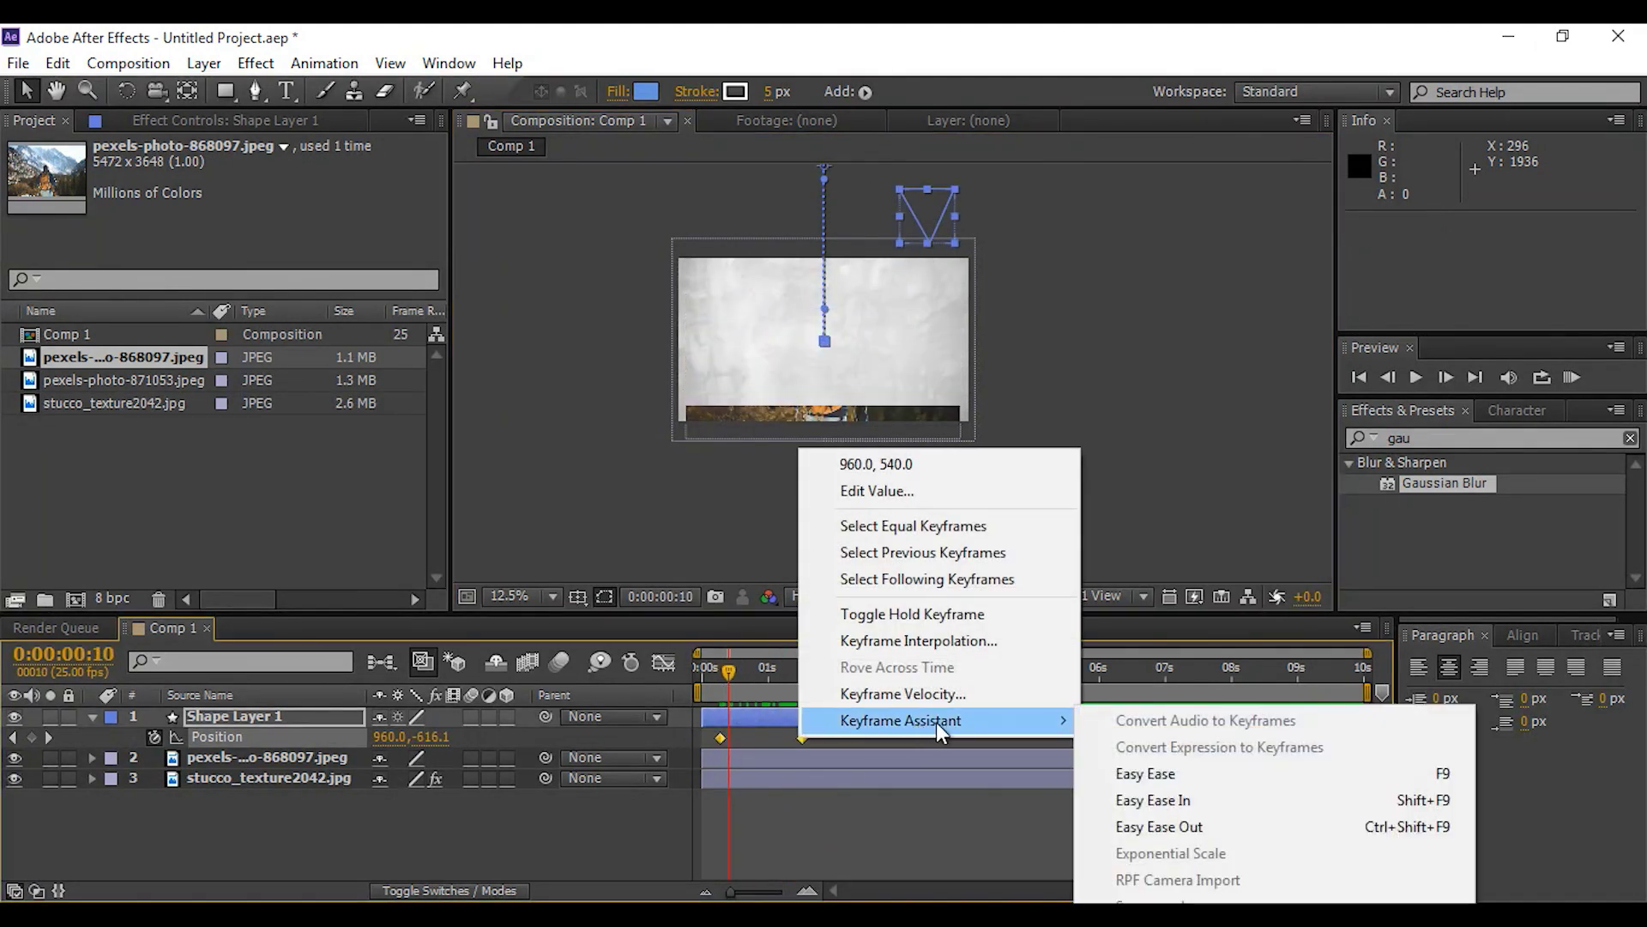
left_click(1166, 775)
Preview the triangle's drop-in animation from near the start and return the playhead to 0:00:01:13
left_click_drag(729, 677, 708, 677)
key("space")
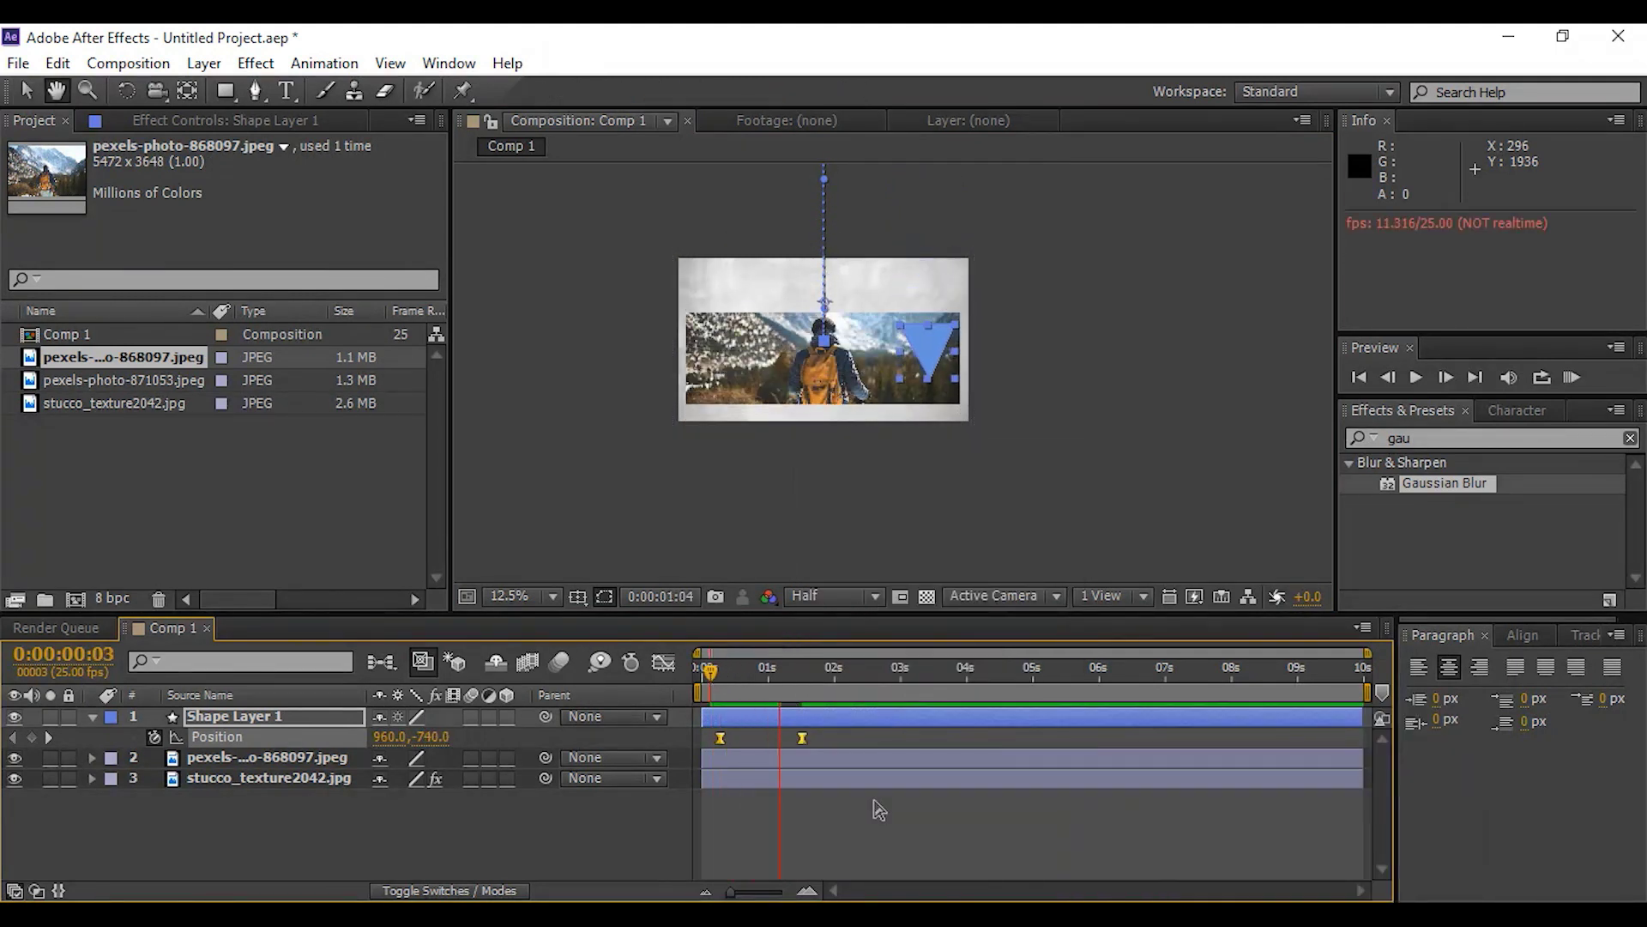
key("period")
left_click_drag(753, 667, 803, 671)
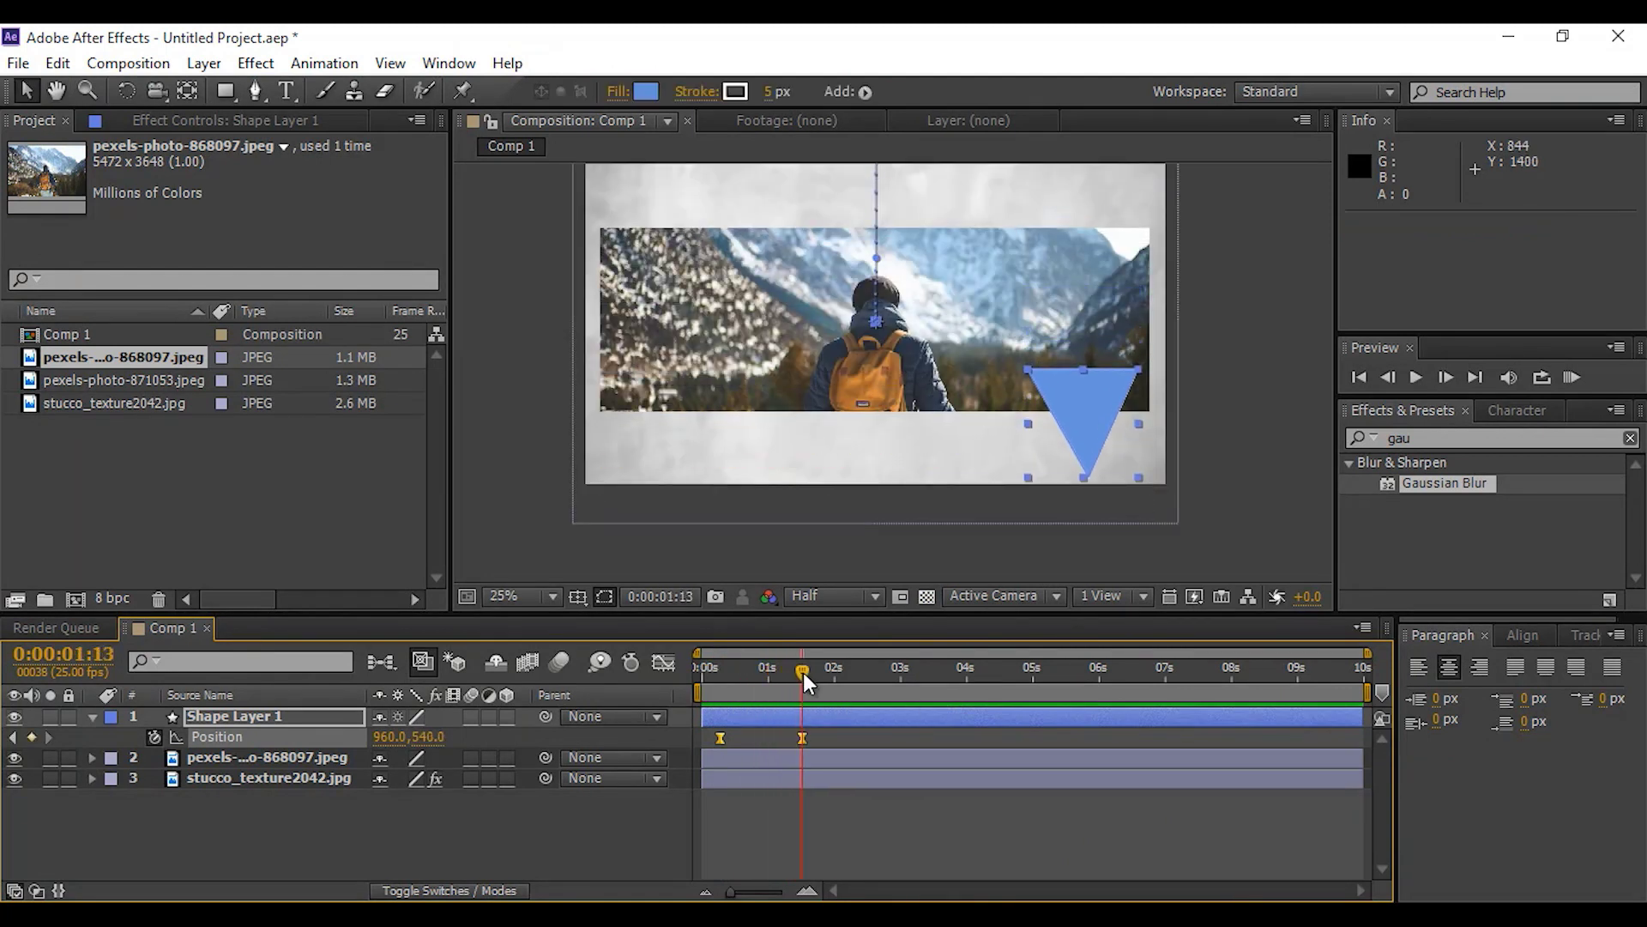
Draw a rectangle about 622 px wide and 90 px high on a new shape layer, below the center of the photo
left_click(824, 549)
key("u")
left_click(225, 91)
scroll(876, 478, "up", 1)
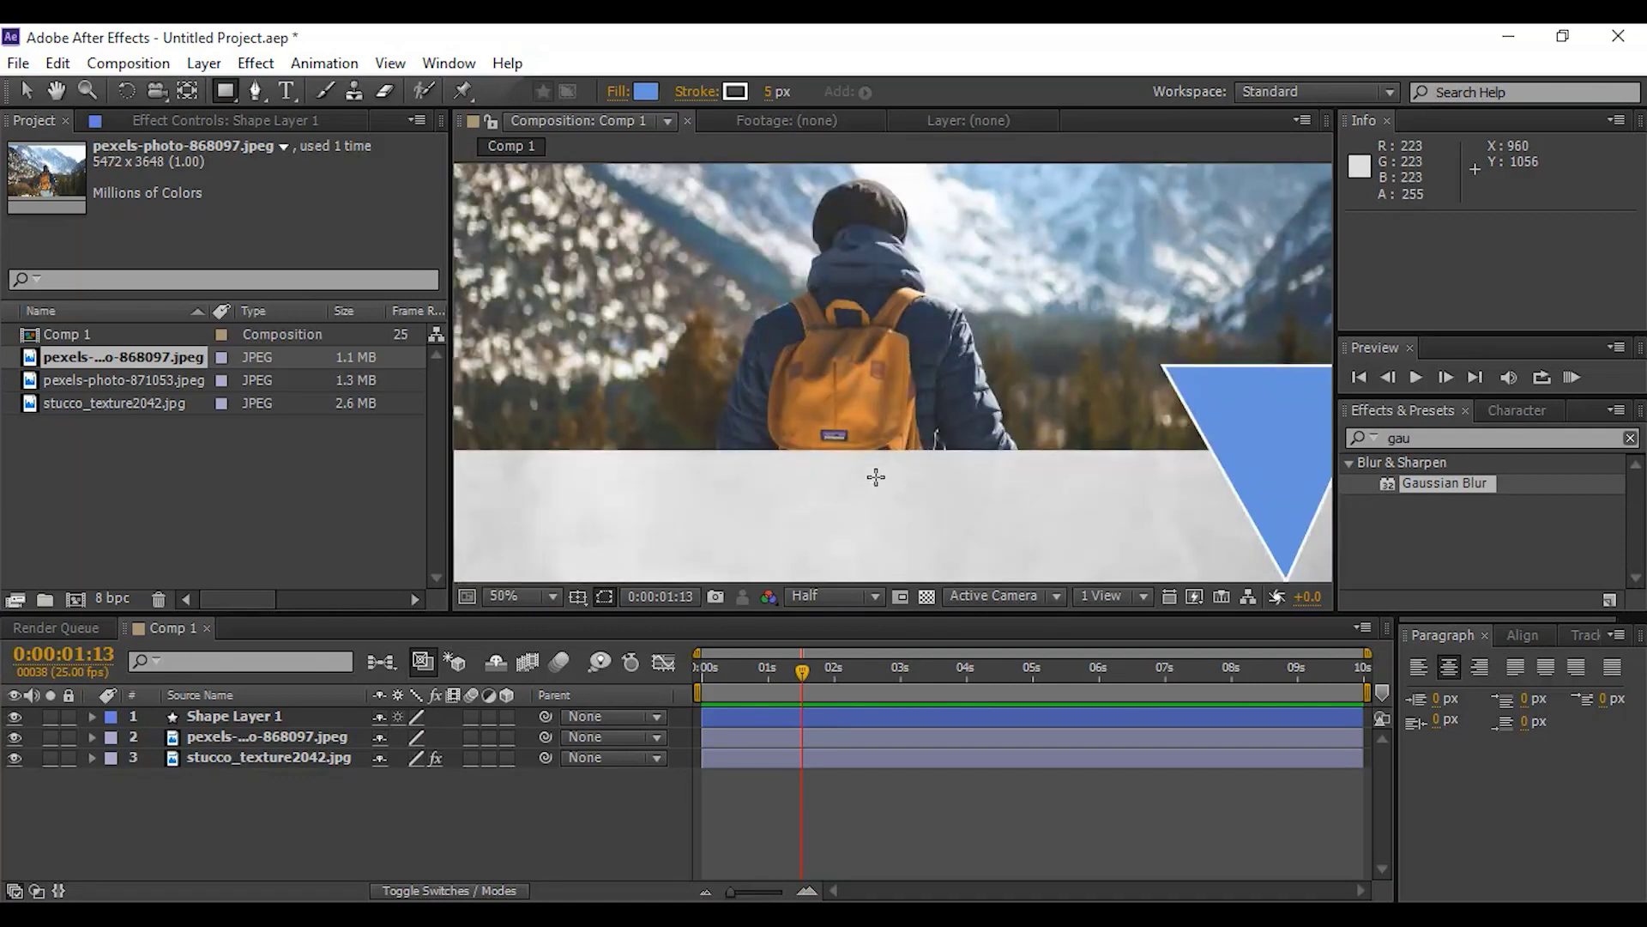
left_click_drag(859, 492, 818, 346)
left_click_drag(691, 388, 858, 432)
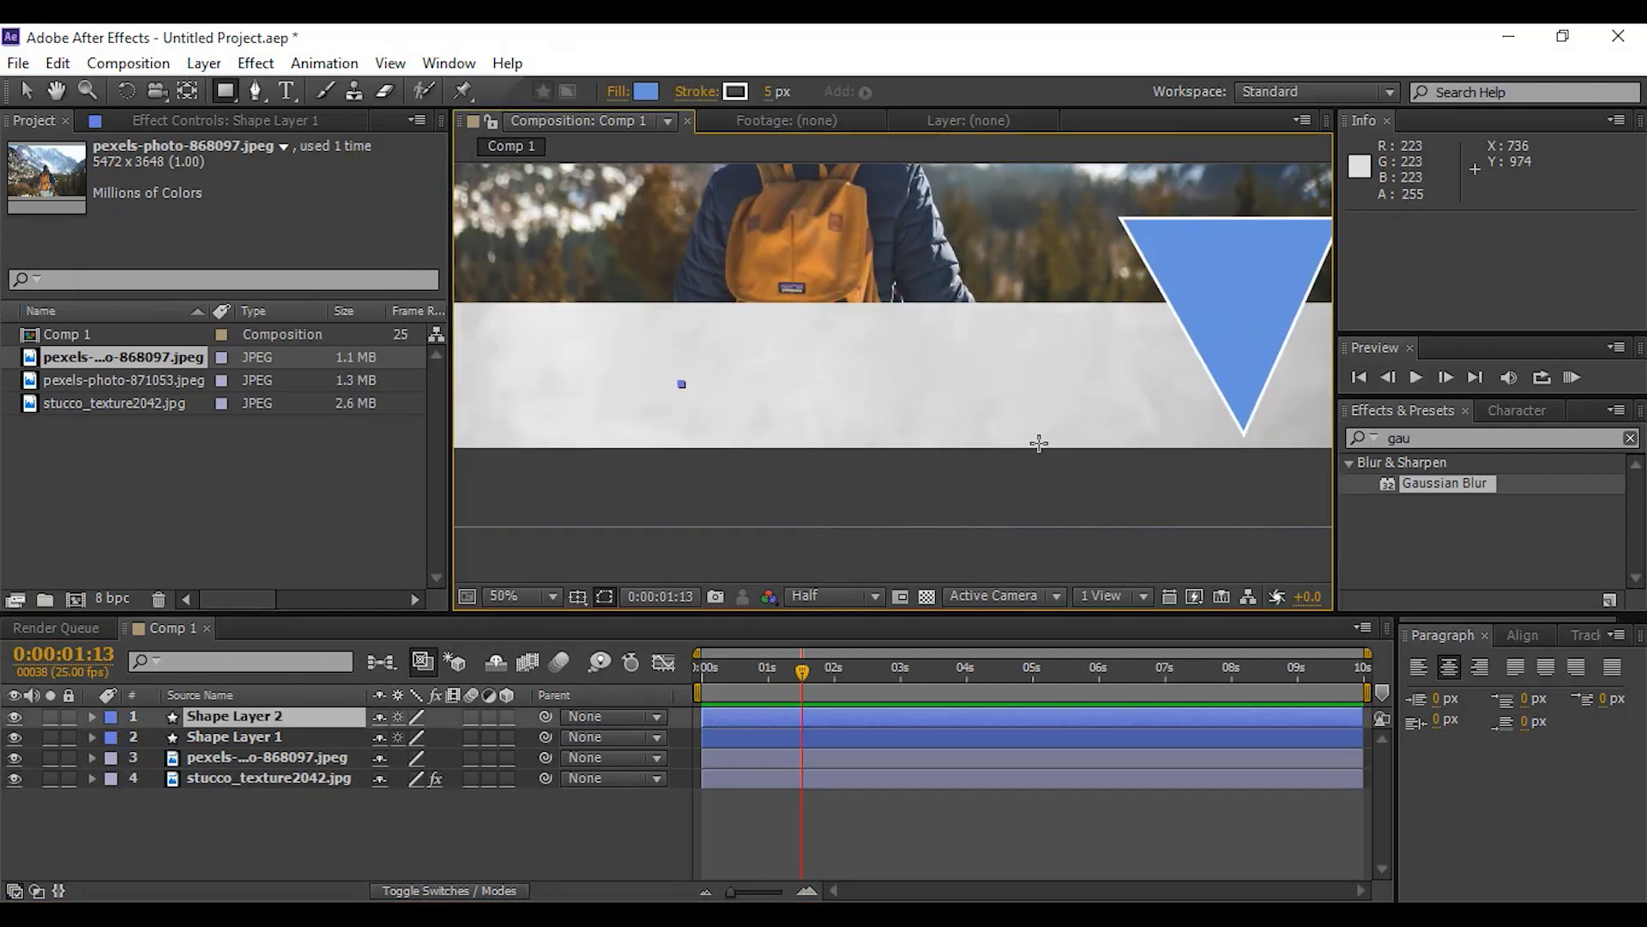
left_click_drag(1041, 443, 1058, 438)
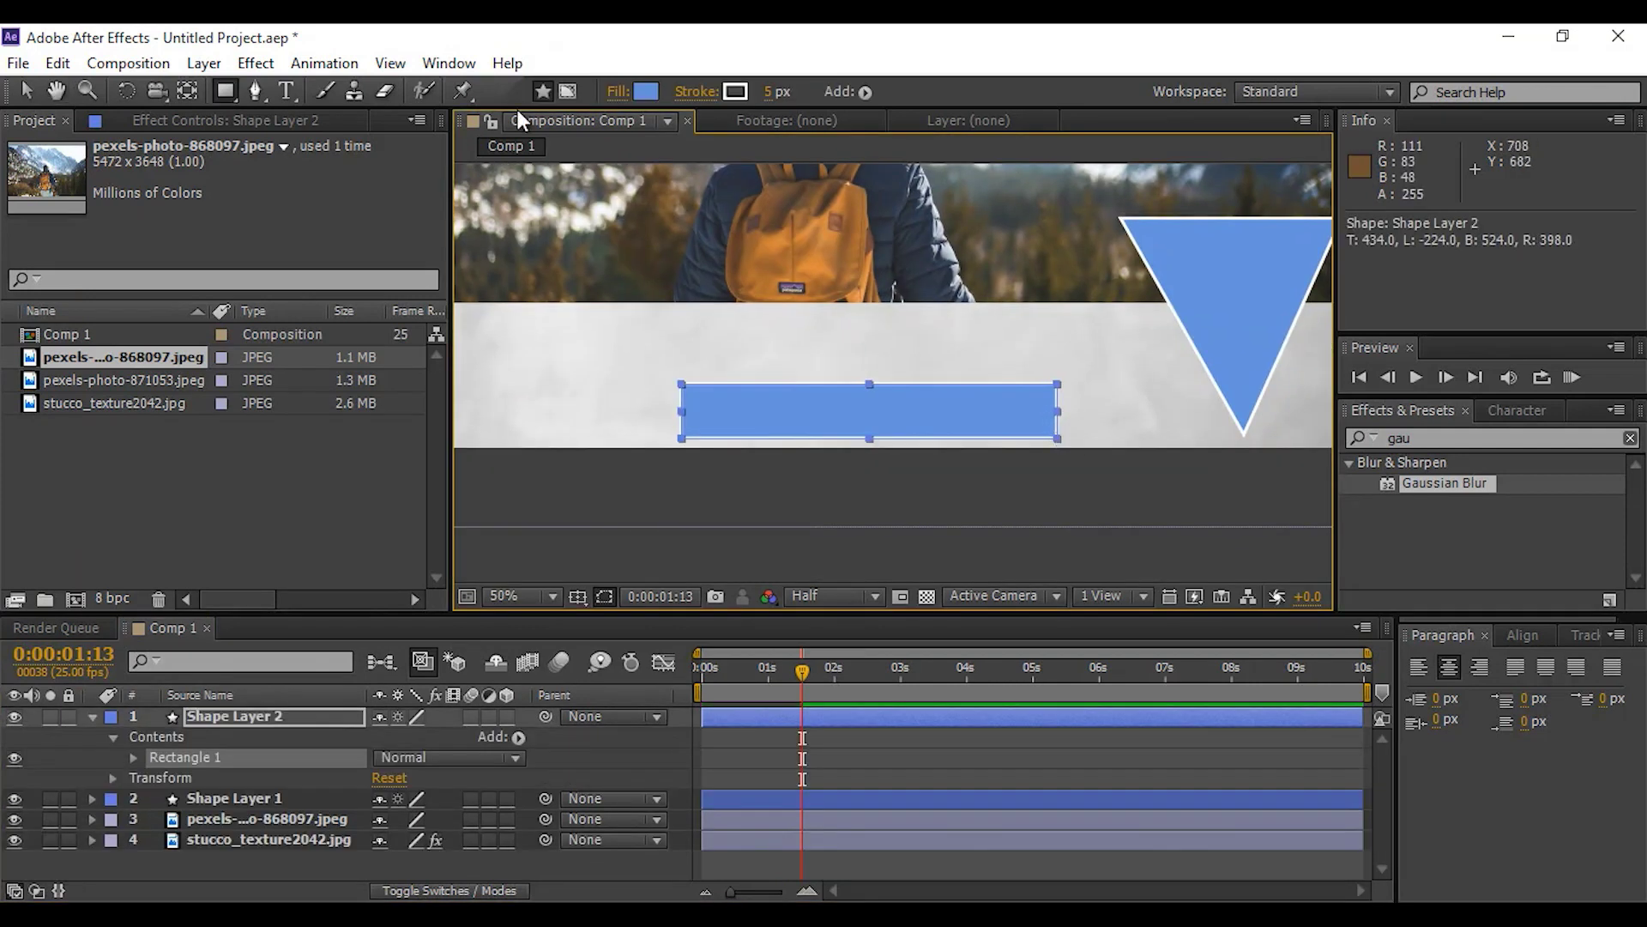
Set the rectangle's fill to none
left_click(616, 92)
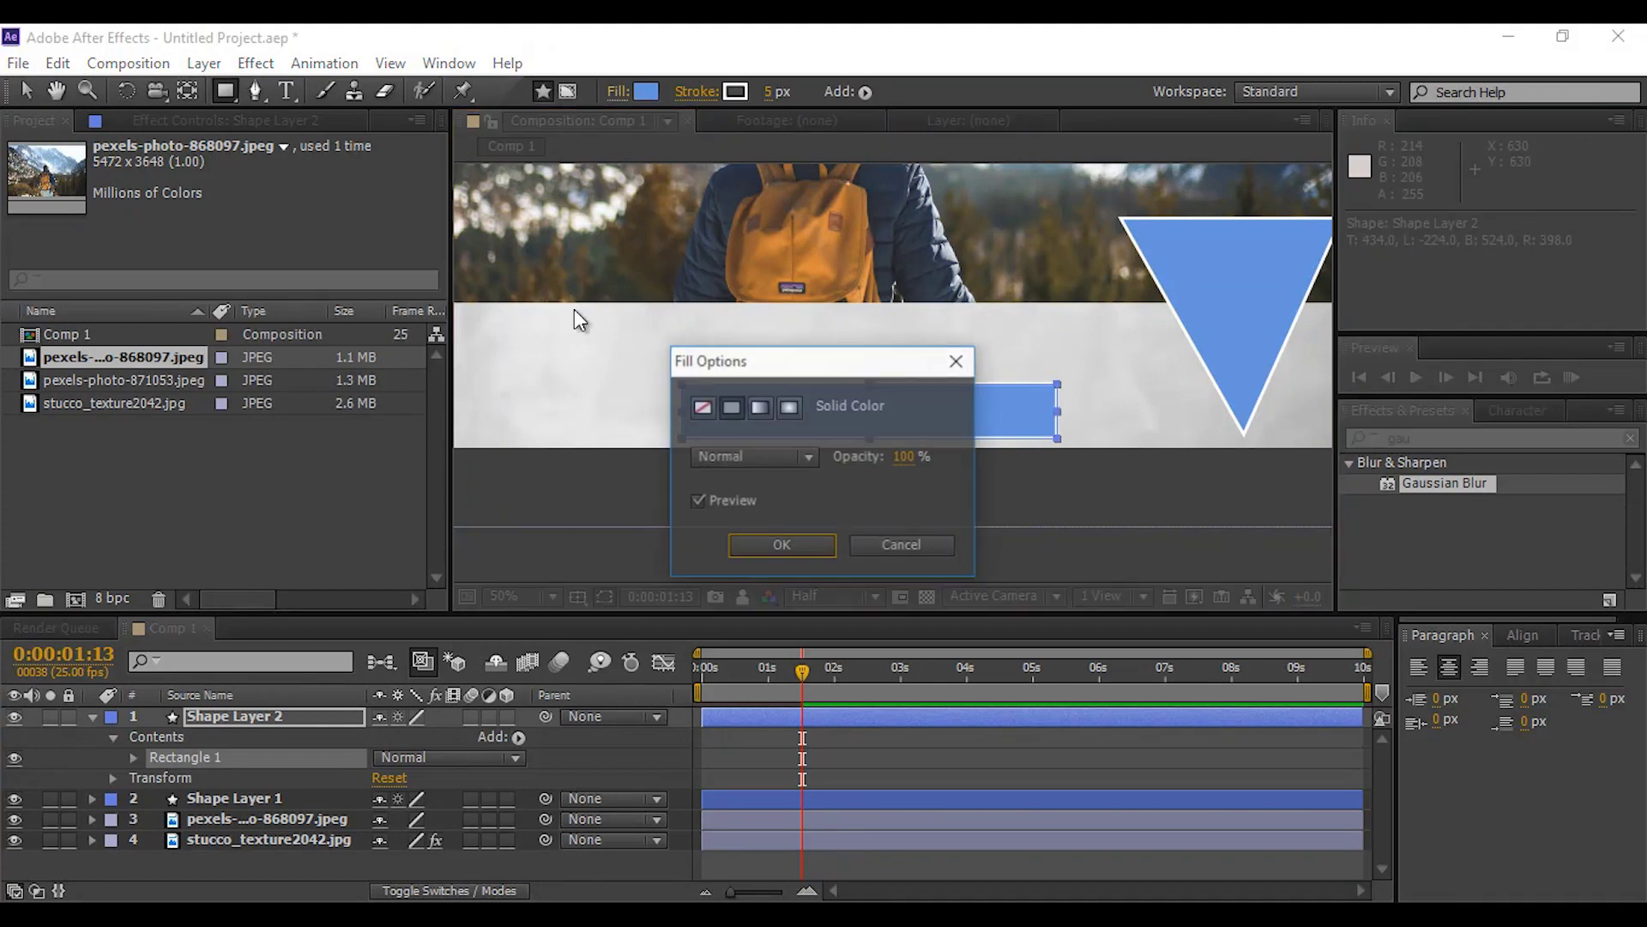
left_click(701, 408)
left_click(782, 546)
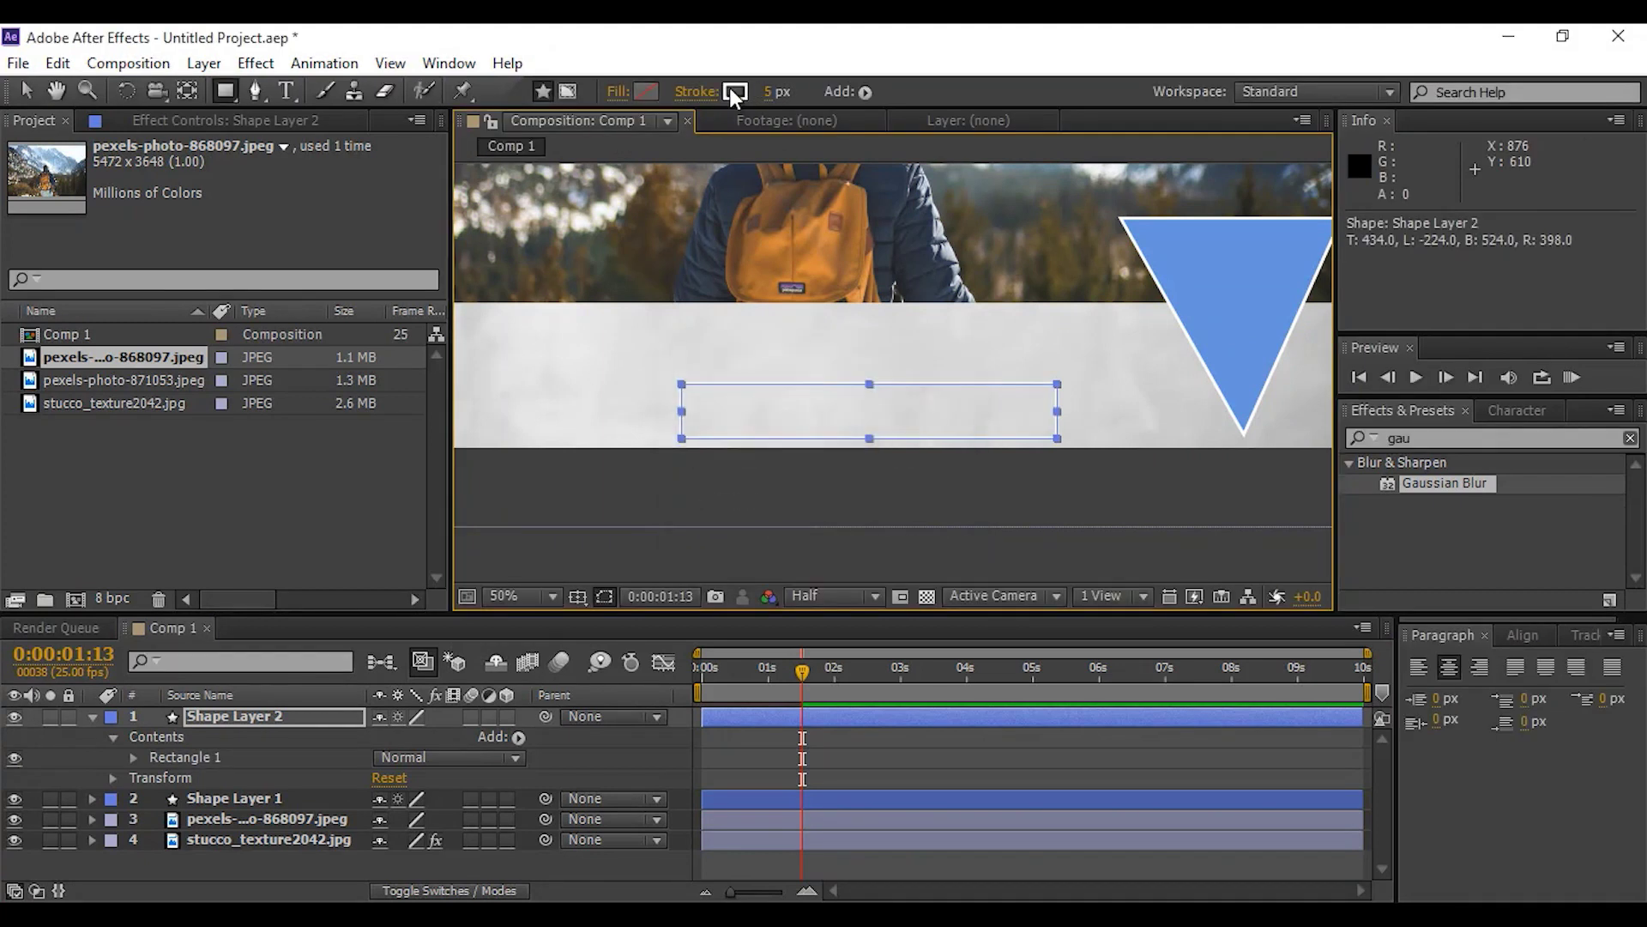
Set the rectangle's stroke color to black #000000 and draw a vertical line from its top edge up over the photo
left_click(735, 92)
left_click(437, 664)
left_click_drag(350, 812, 350, 813)
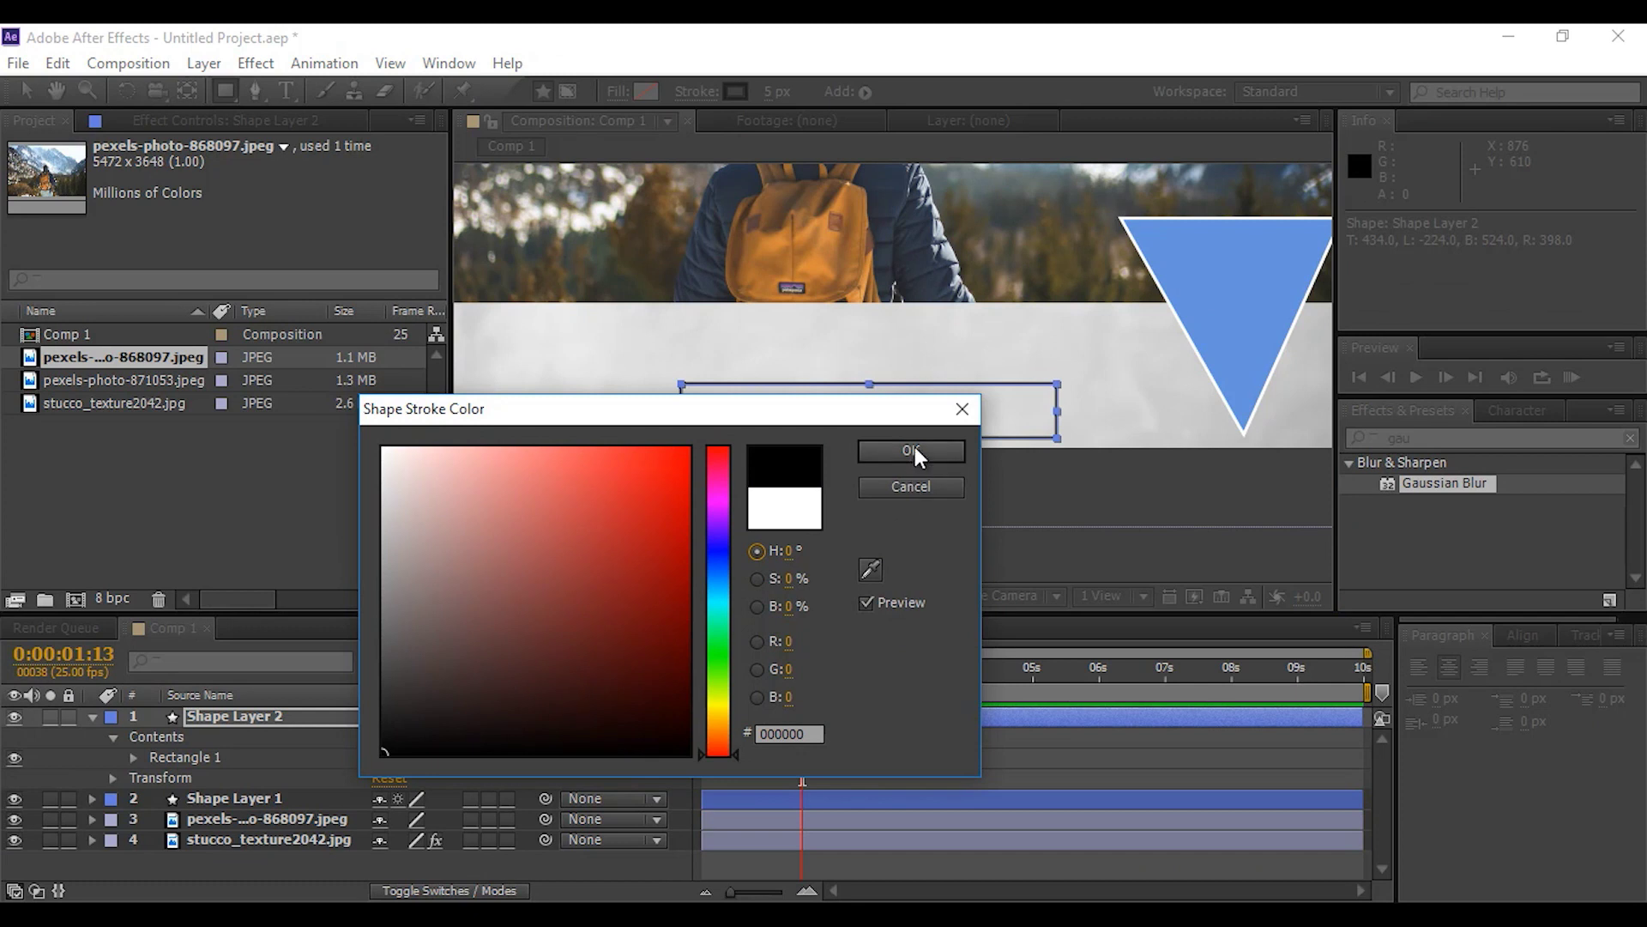
left_click(914, 452)
mouse_move(904, 405)
left_mouse_down()
mouse_move(905, 496)
mouse_move(871, 361)
mouse_move(872, 194)
left_mouse_up()
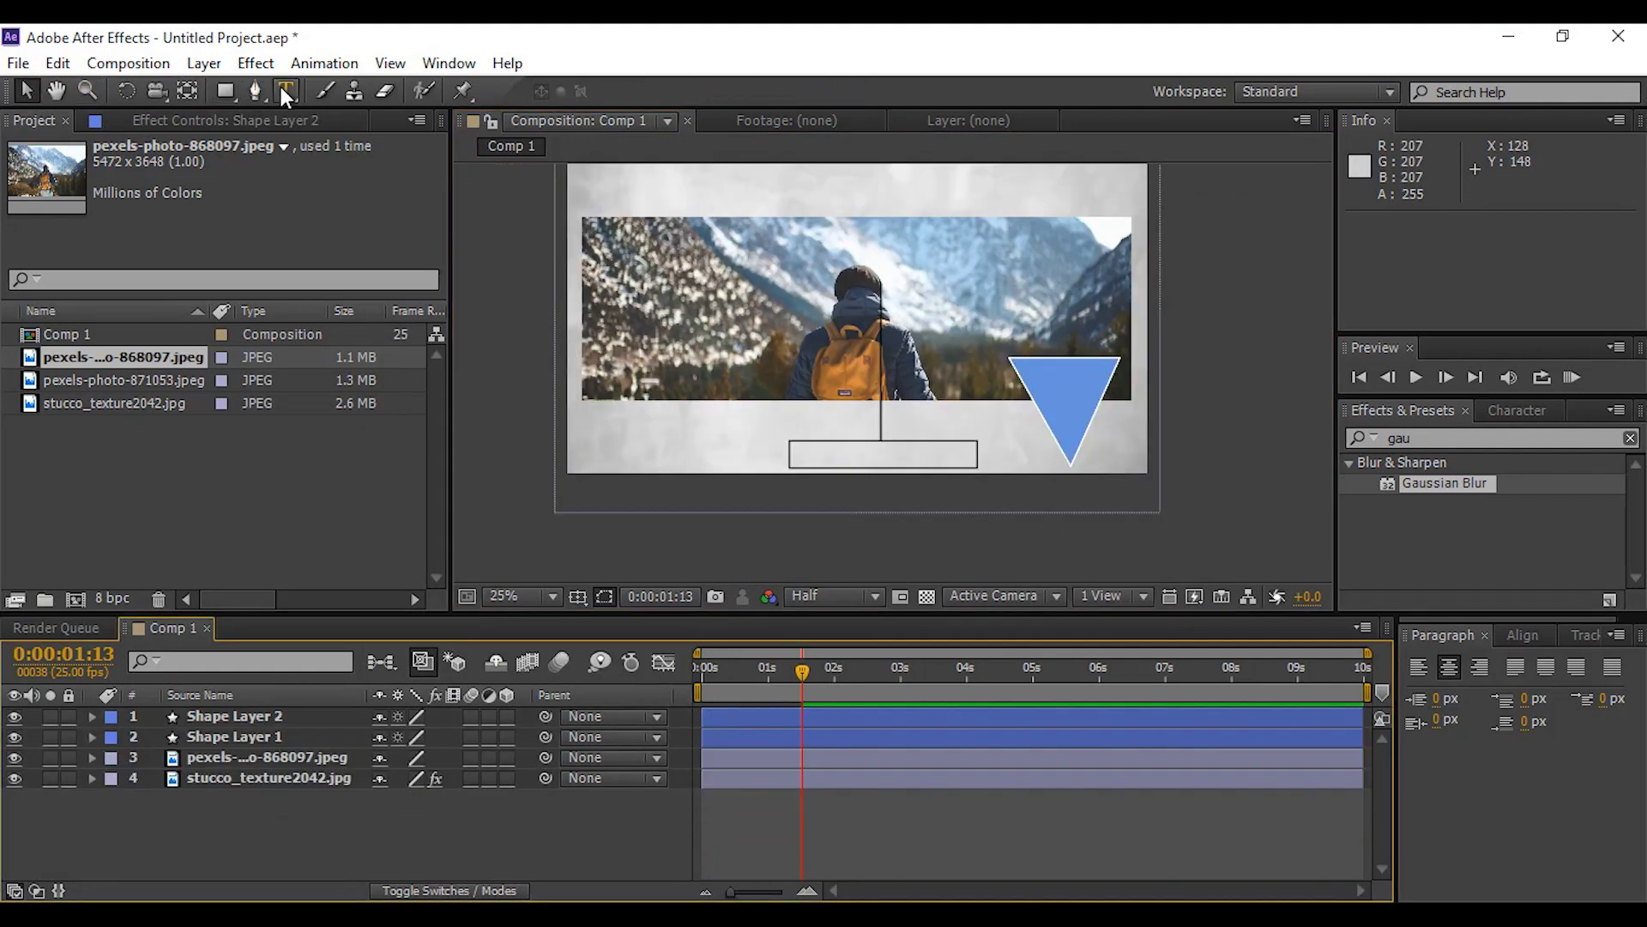
Add the text EFFECT FOR YOU in Roboto Regular 54 px and center it inside the outlined rectangle
left_click(283, 91)
scroll(761, 427, "up", 1)
key("space")
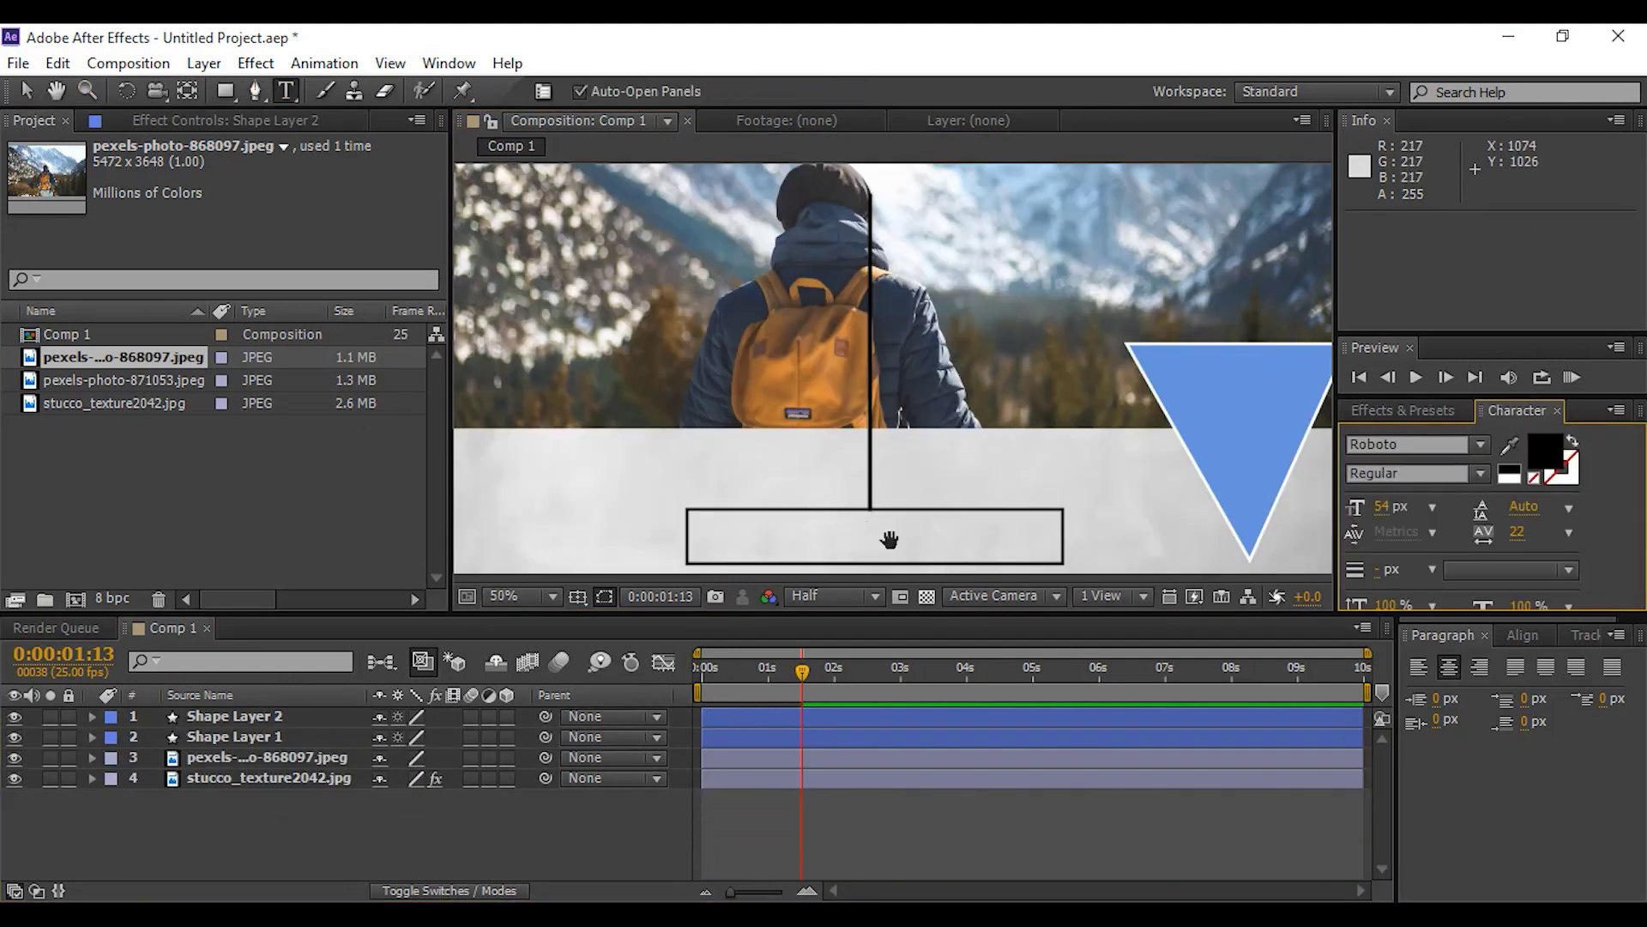
left_click_drag(890, 526, 890, 425)
left_click(869, 507)
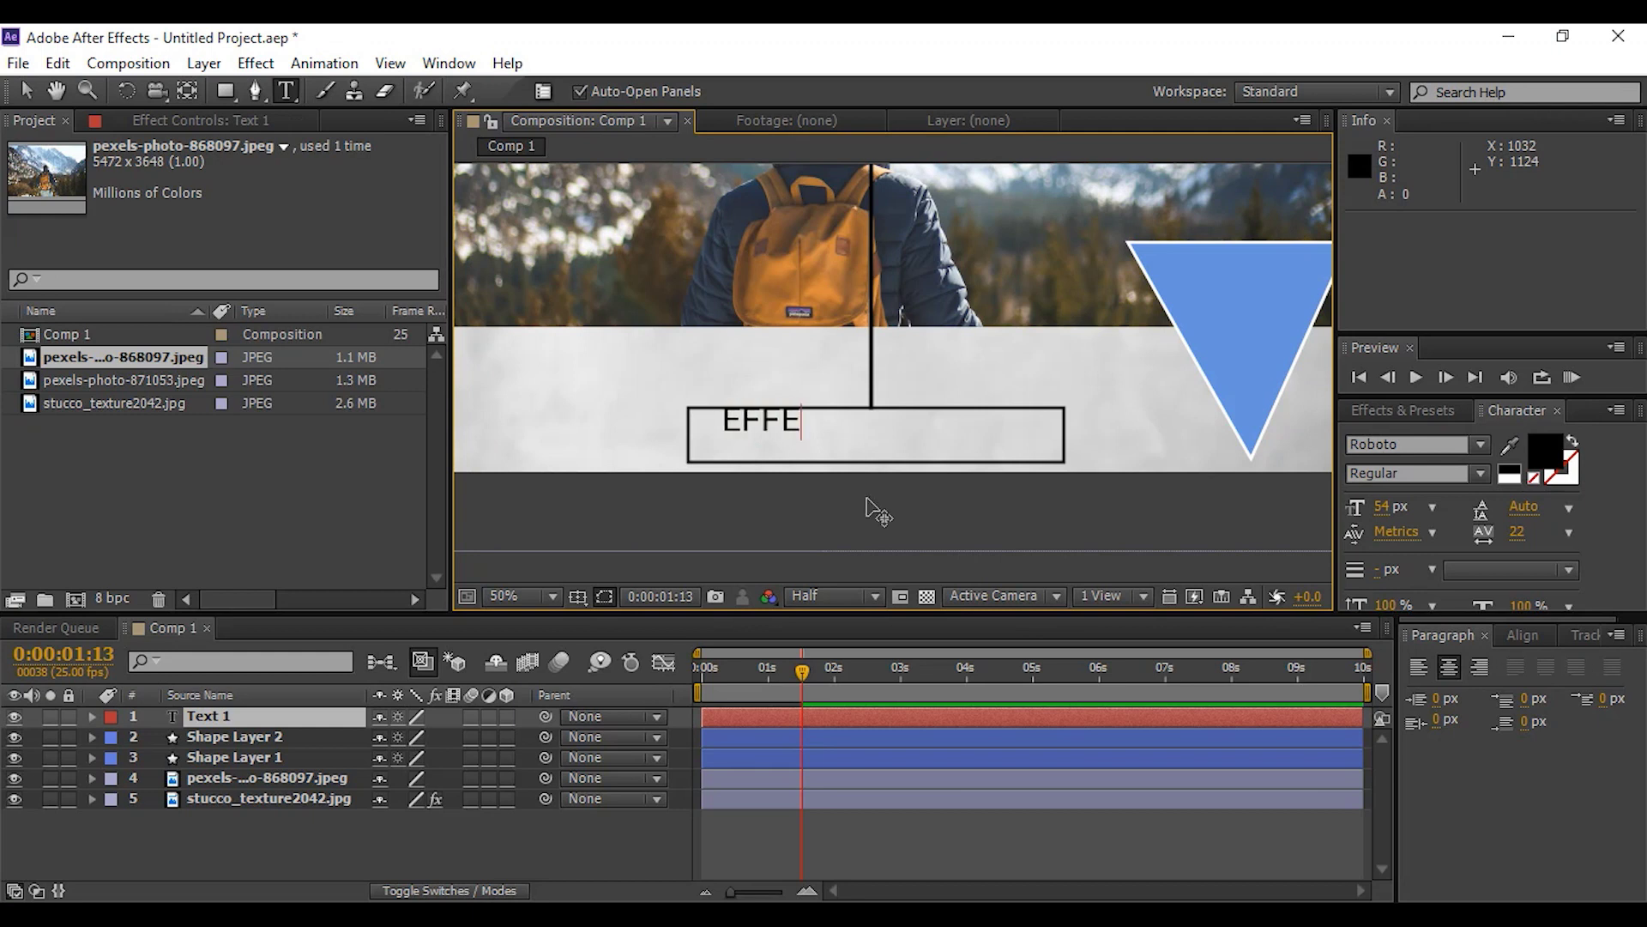
type("EFFECT FOR YOU")
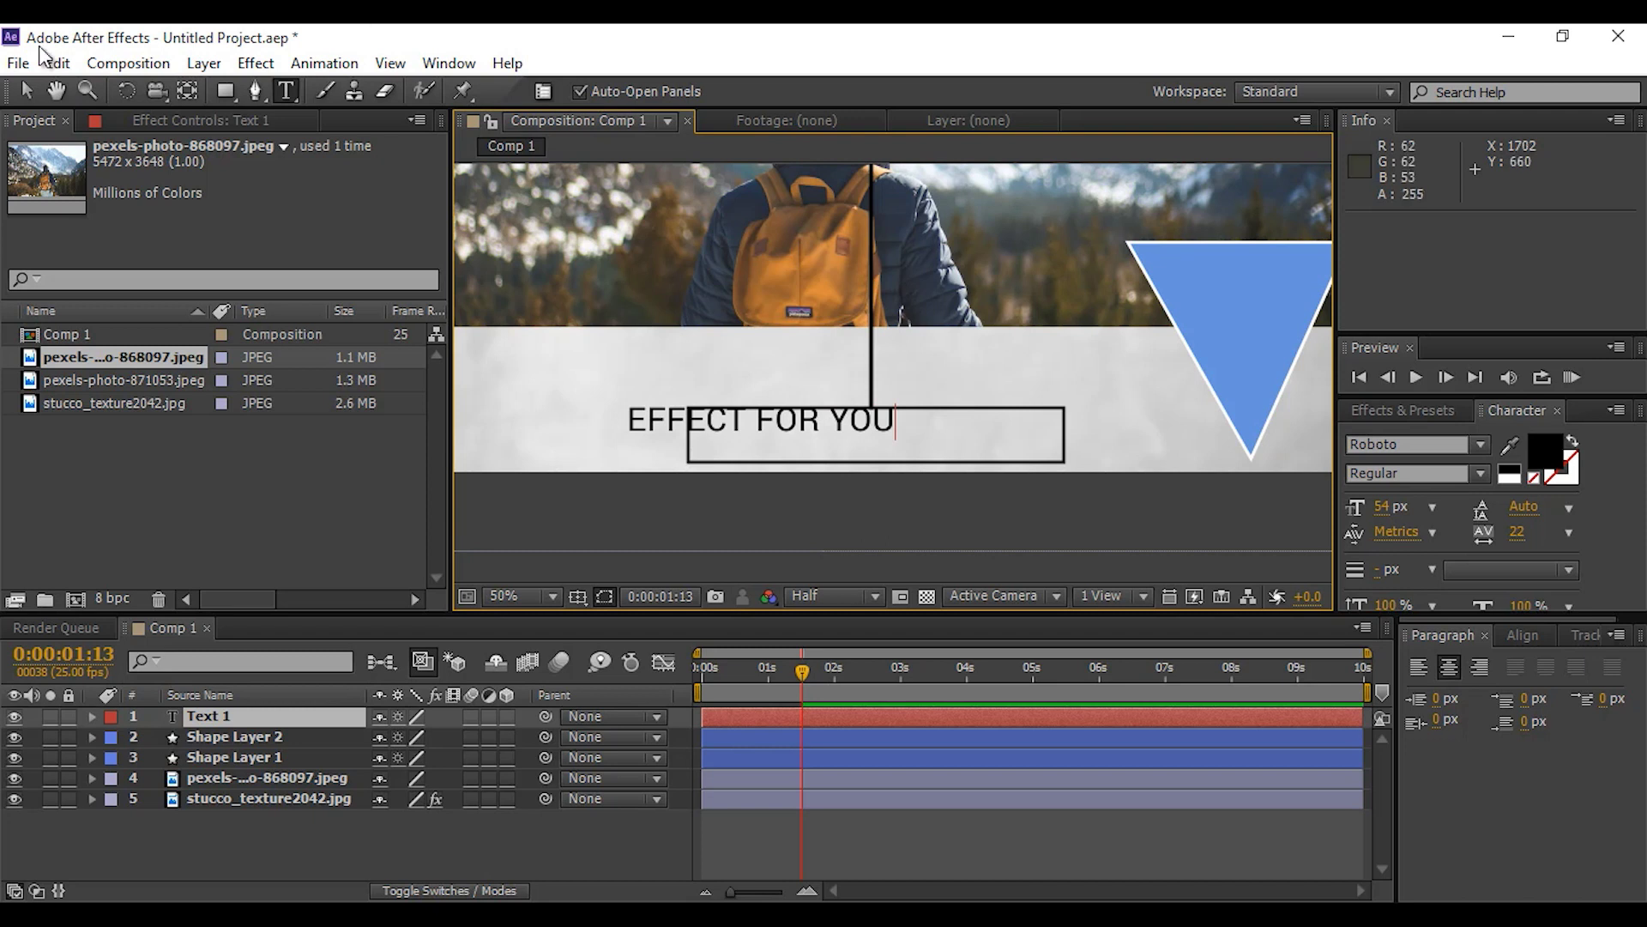
left_click(27, 90)
left_click_drag(825, 434, 902, 444)
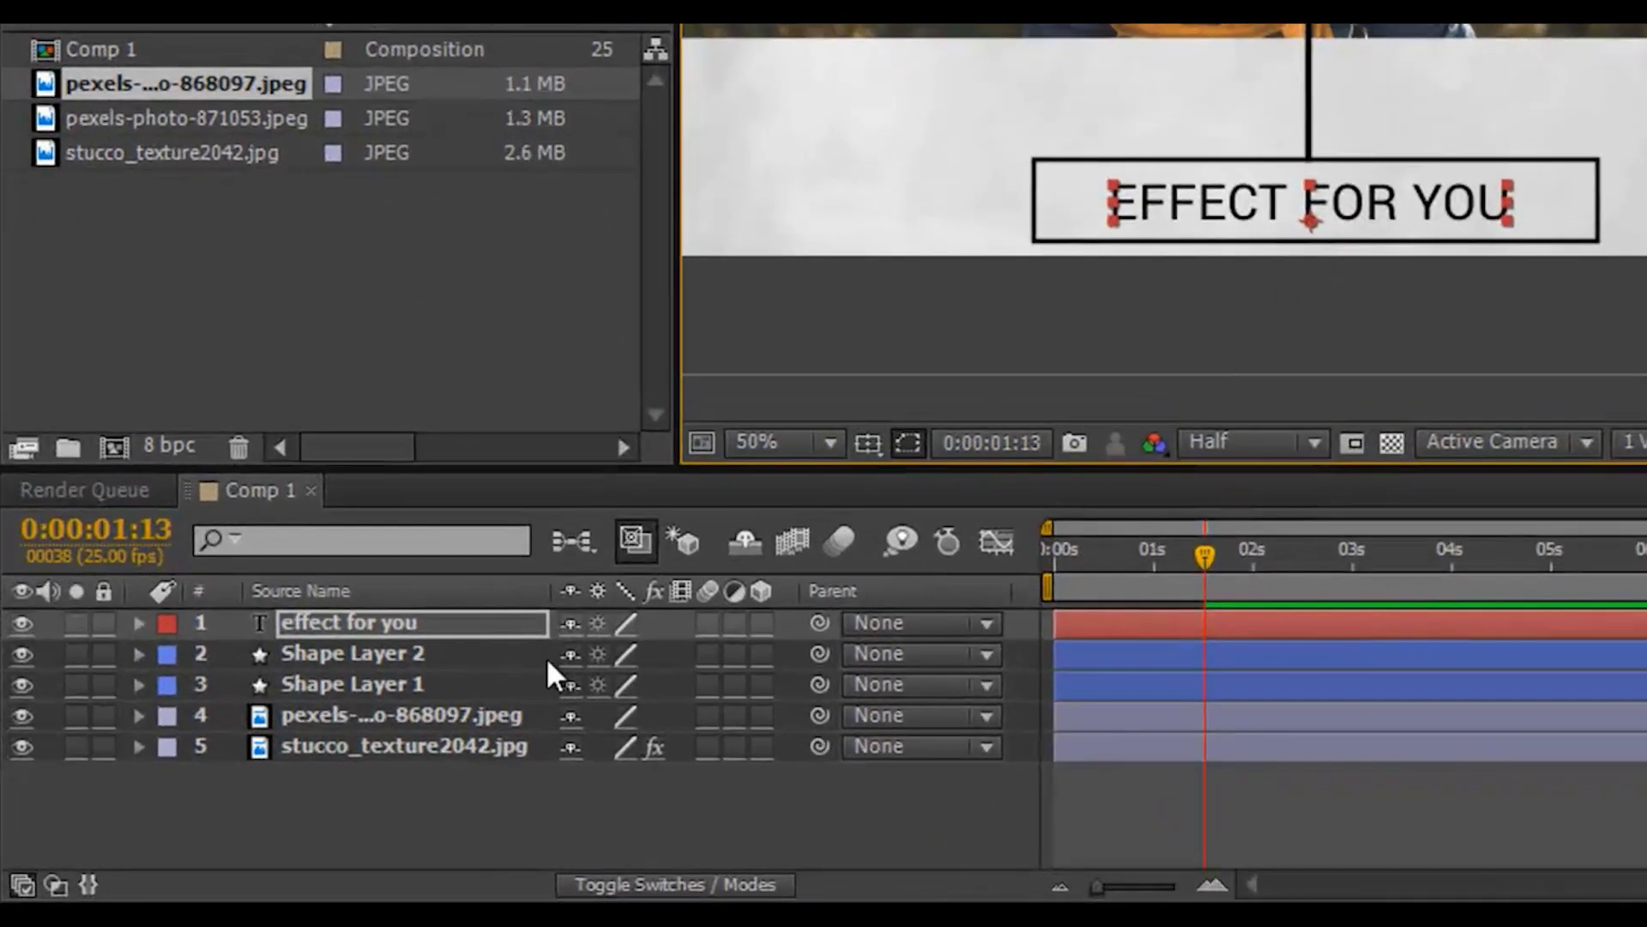
Move the text layer and Shape Layer 2 below the photo layer, and parent the text to Shape Layer 2
left_click(416, 654, "ctrl")
left_click_drag(357, 662, 359, 729)
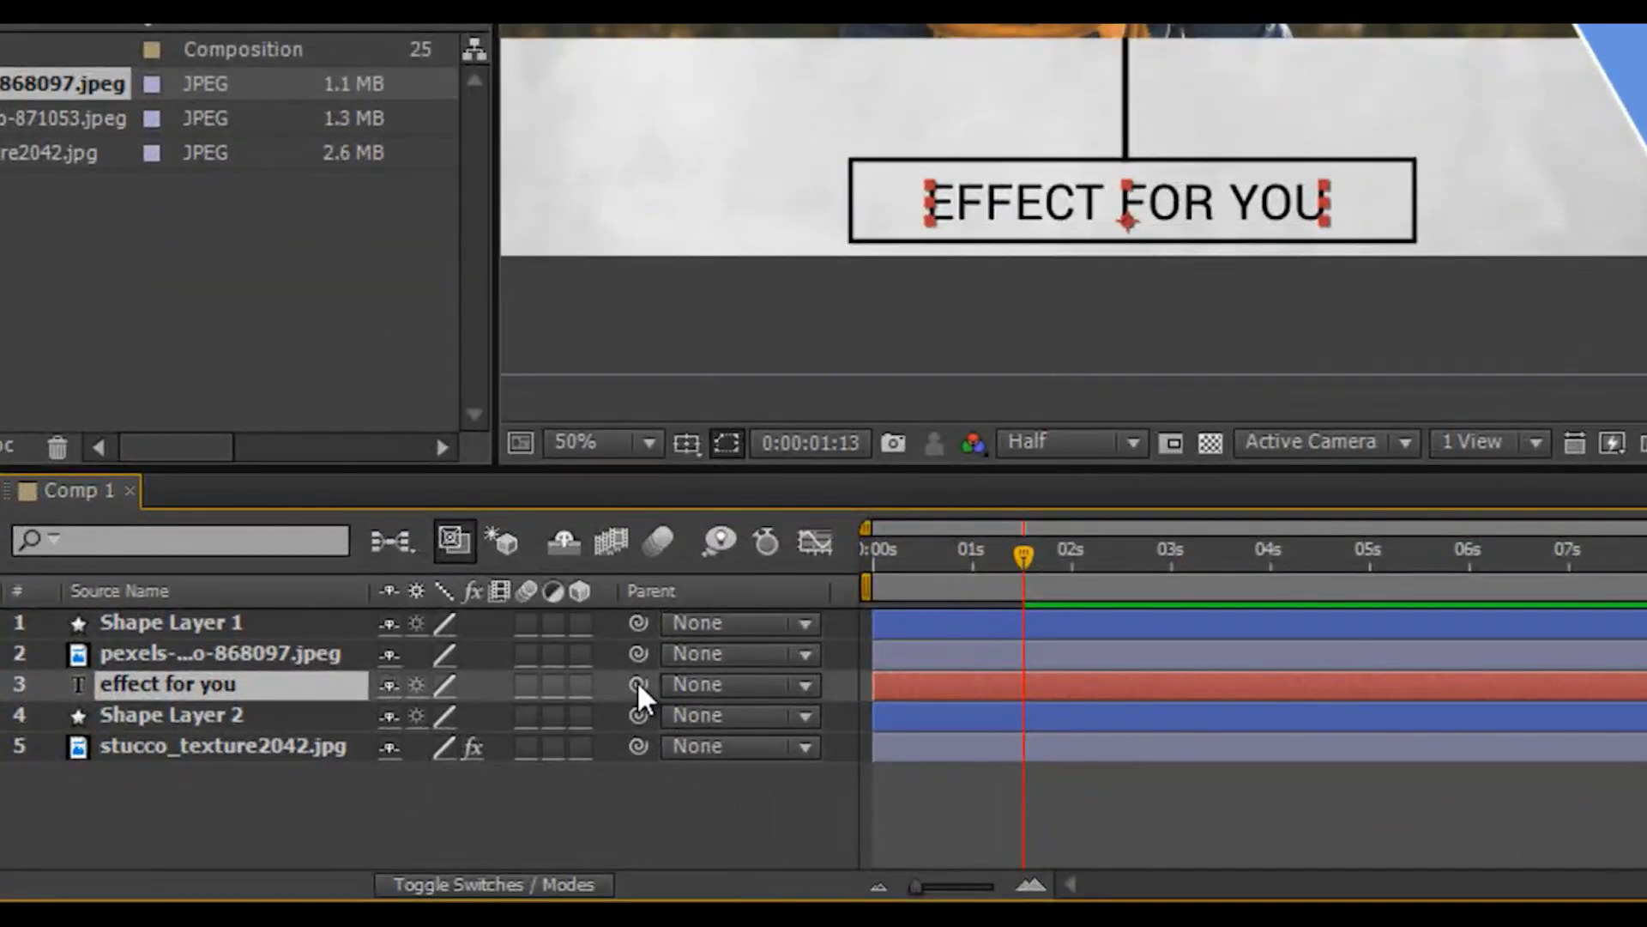
left_click_drag(546, 756, 173, 784)
left_click_drag(149, 714, 150, 714)
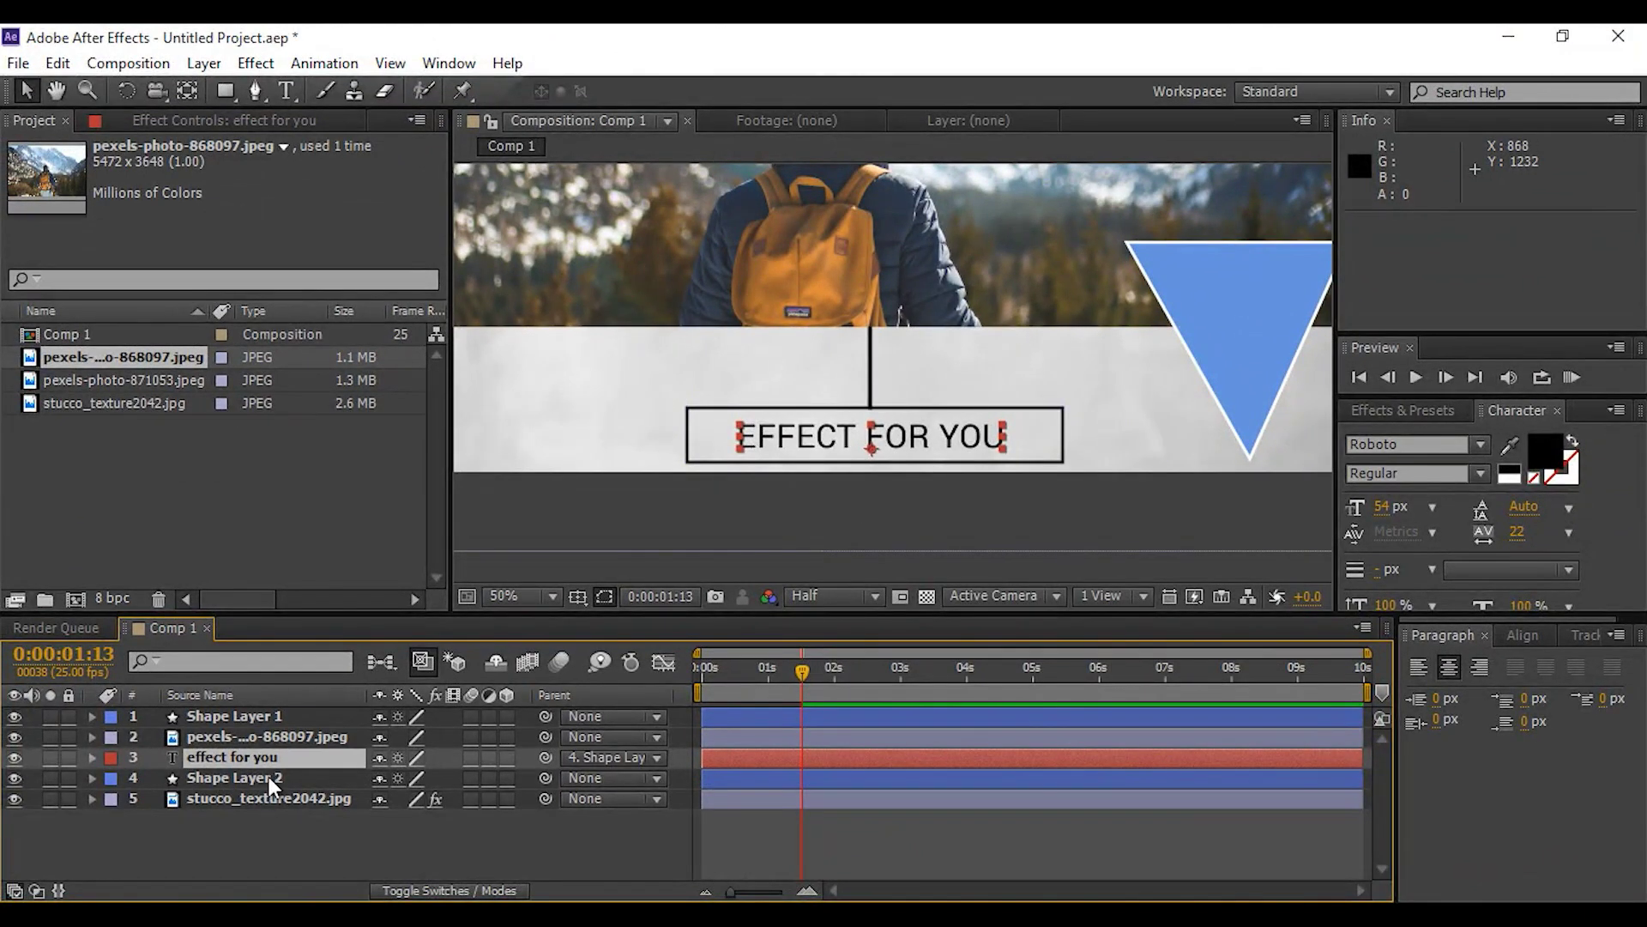
Move Shape Layer 2 with its text straight down out of the frame to position 960, 1160
scroll(905, 464, "down", 2)
left_click(890, 387)
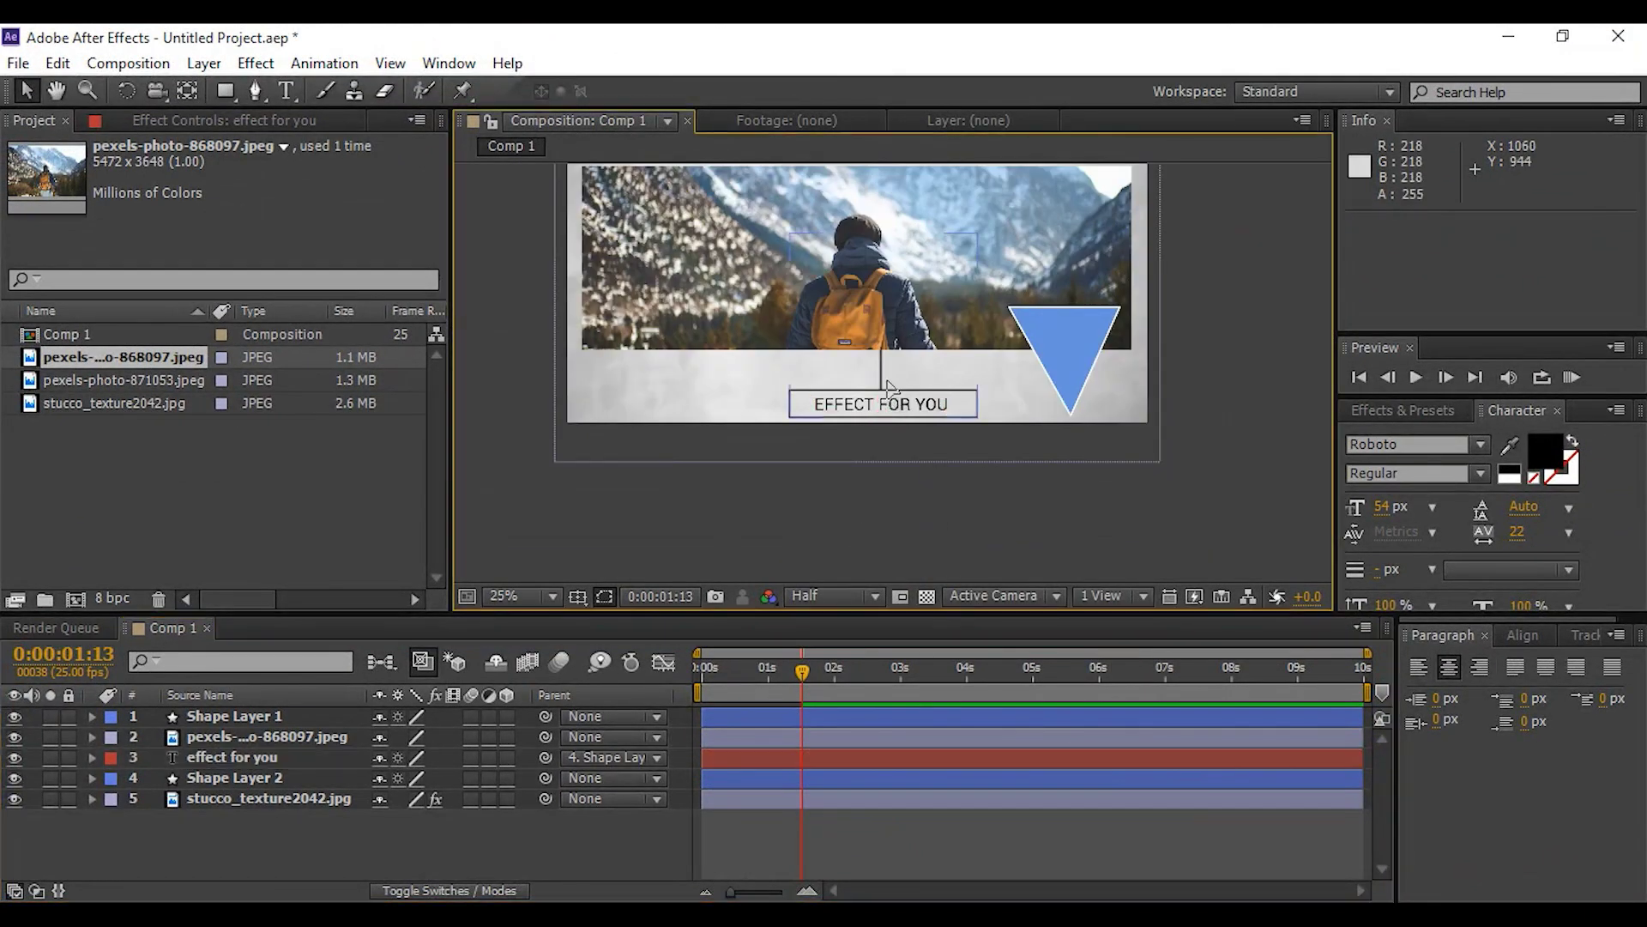
left_click_drag(890, 388, 883, 562)
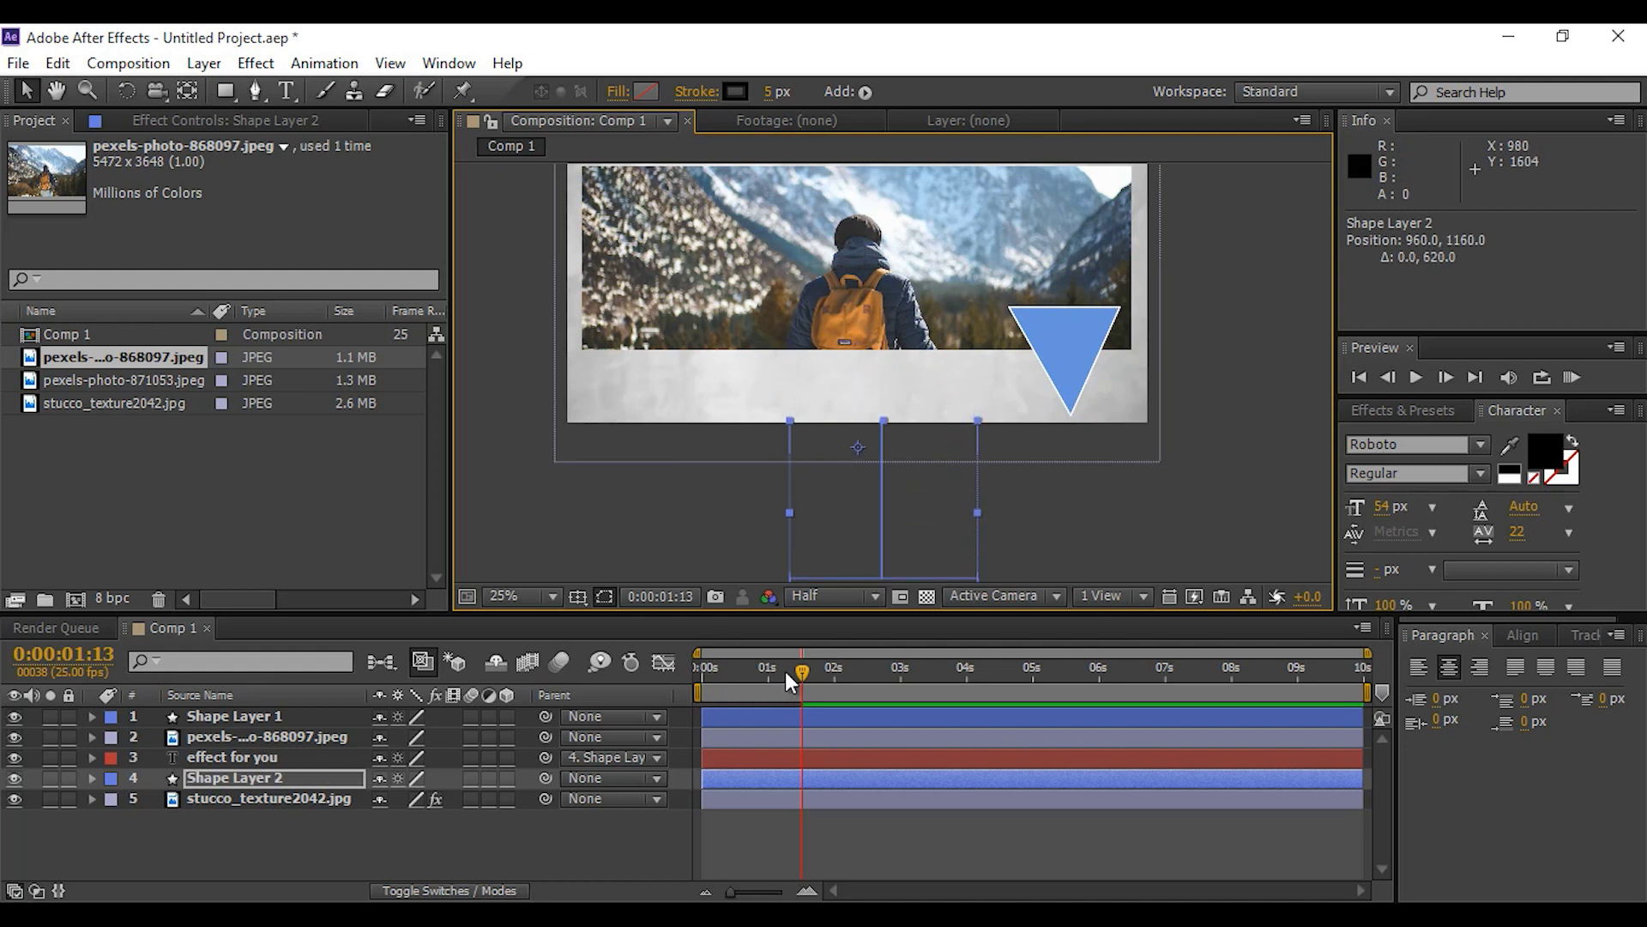
Keyframe Shape Layer 2's off-screen Position at 0:00:00:01 and raise the layer to 960, 468 at 0:00:01:17
mouse_move(803, 671)
left_mouse_down()
mouse_move(744, 677)
mouse_move(831, 678)
mouse_move(811, 677)
left_mouse_up()
left_click(276, 756)
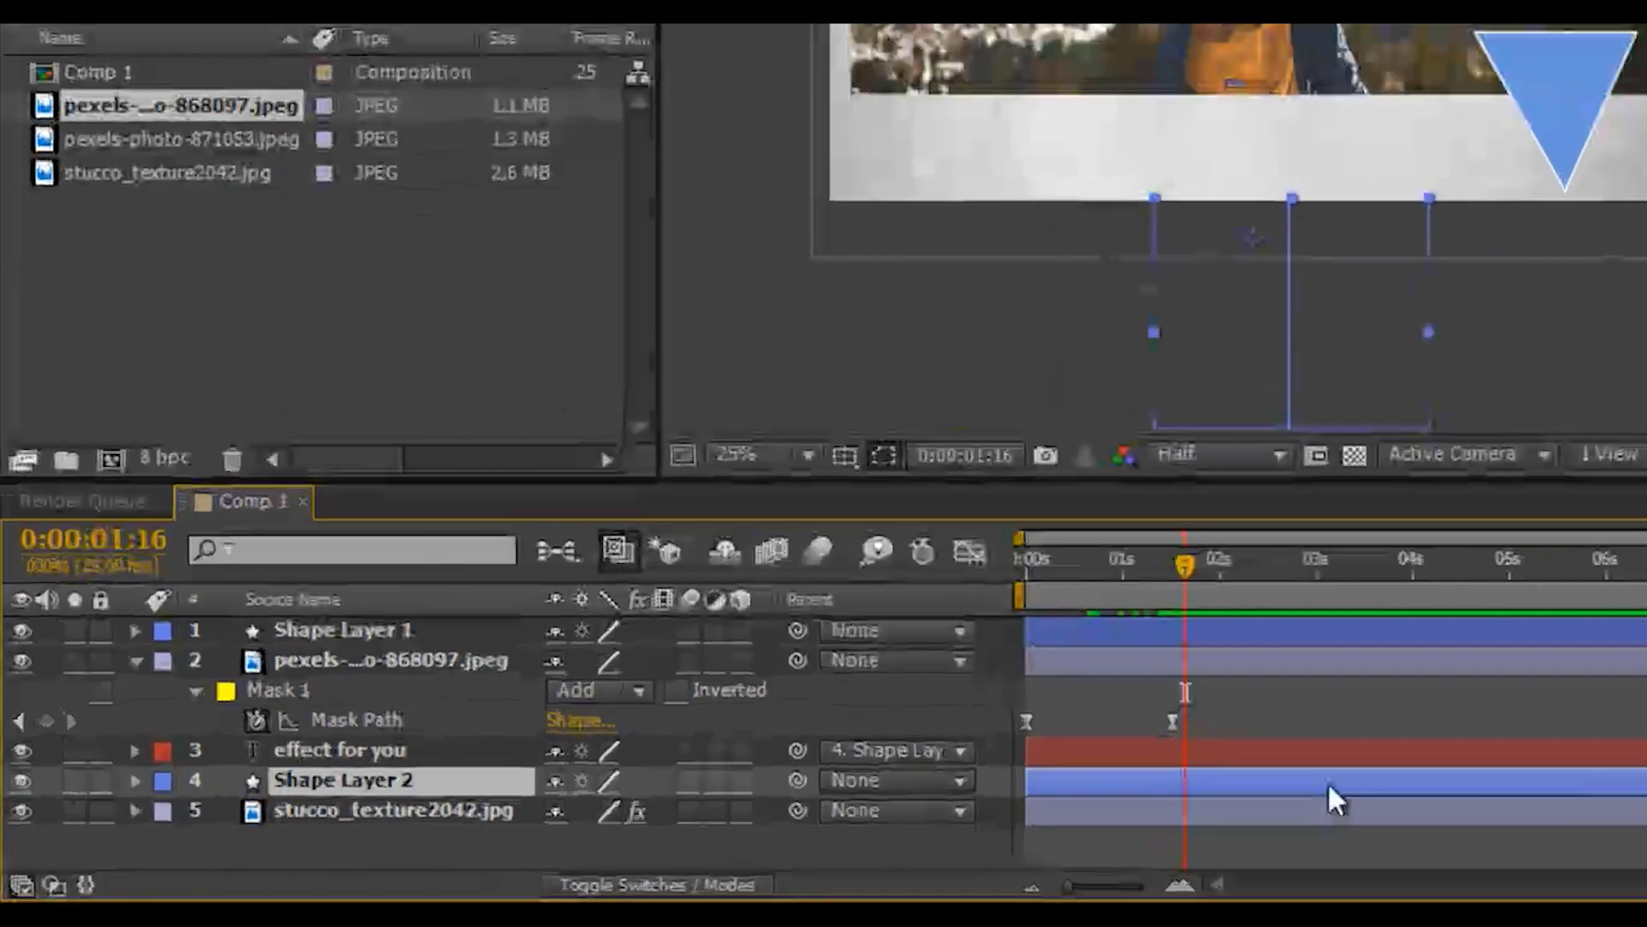
key("p")
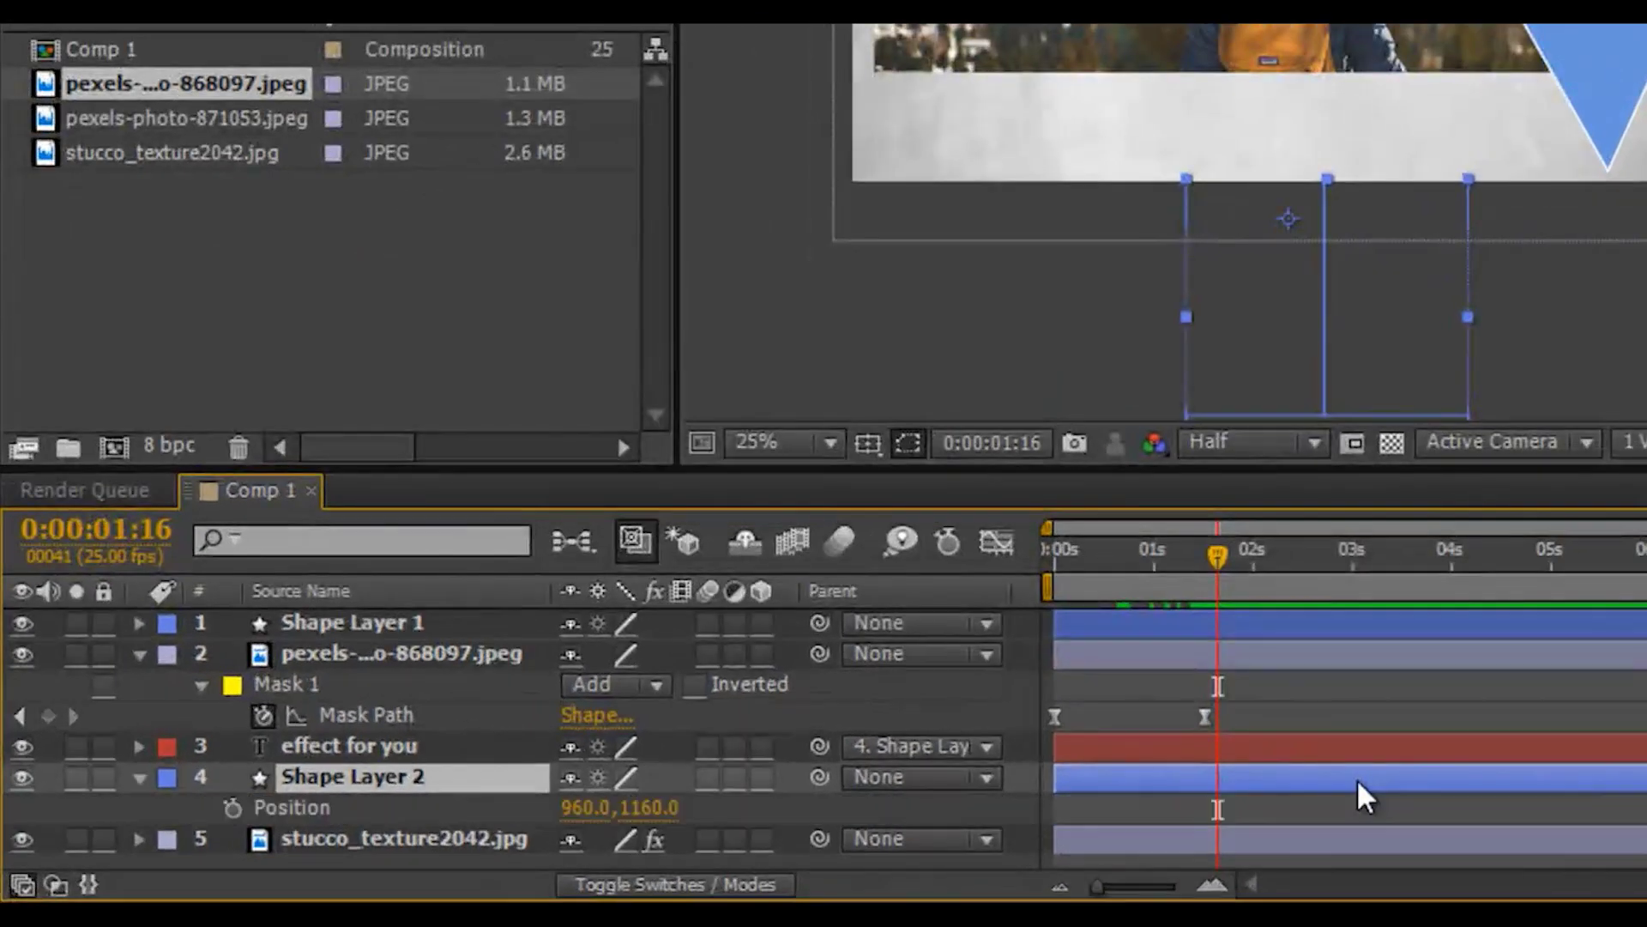
left_click(232, 808)
left_click_drag(1217, 553, 980, 584)
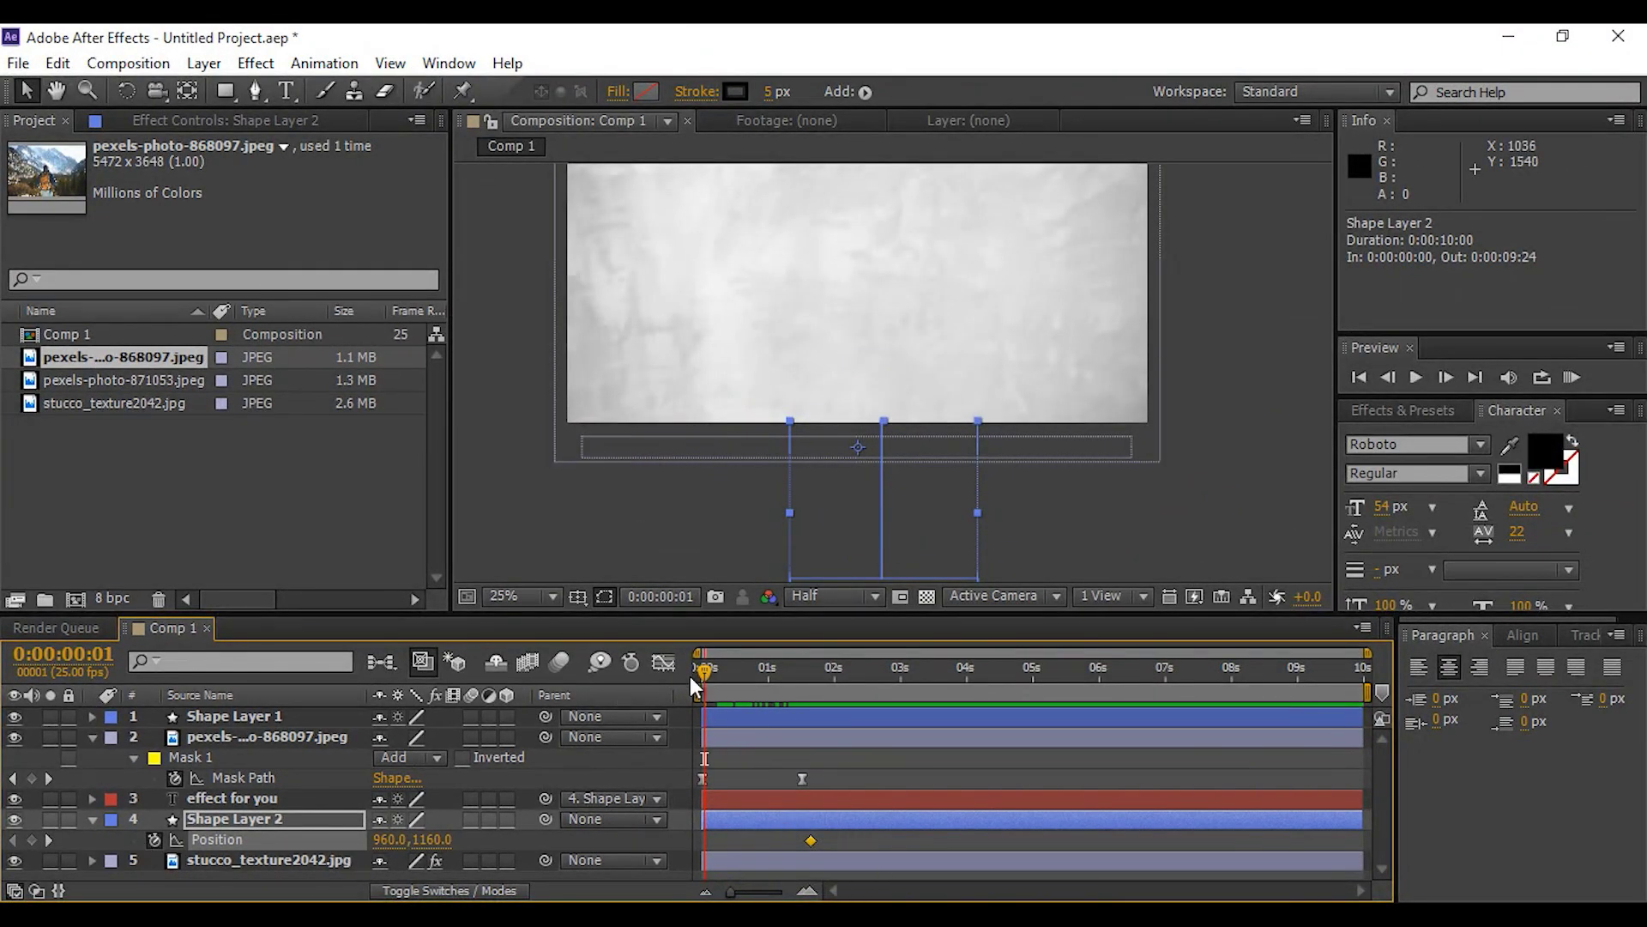
left_click_drag(702, 670, 813, 691)
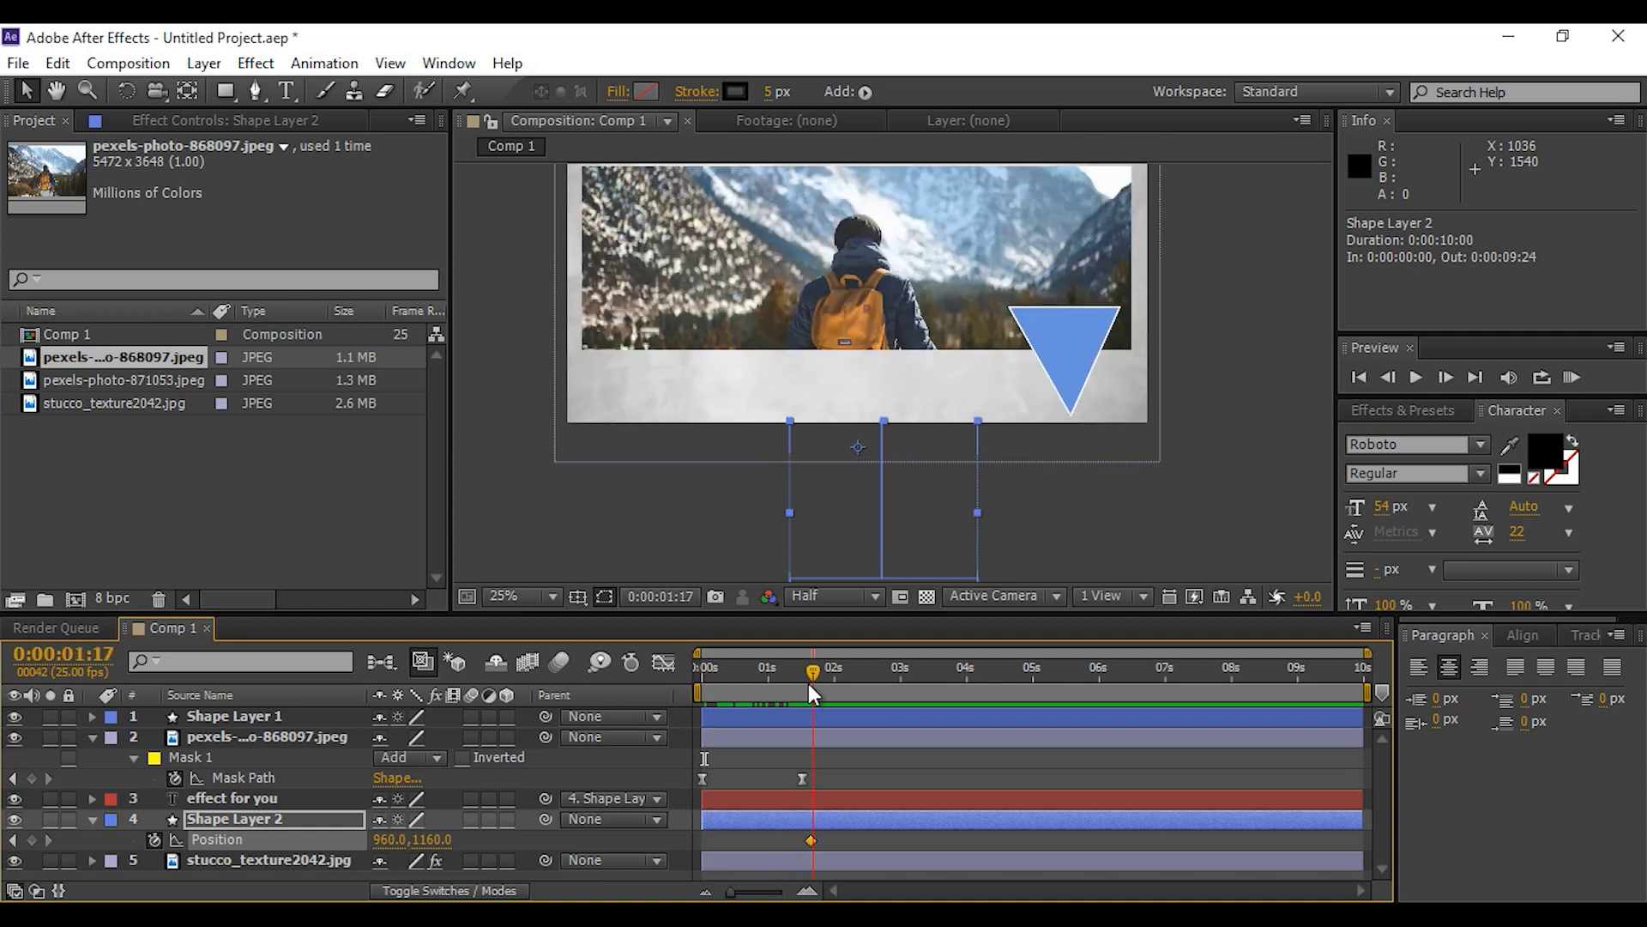
left_click_drag(809, 840, 766, 840)
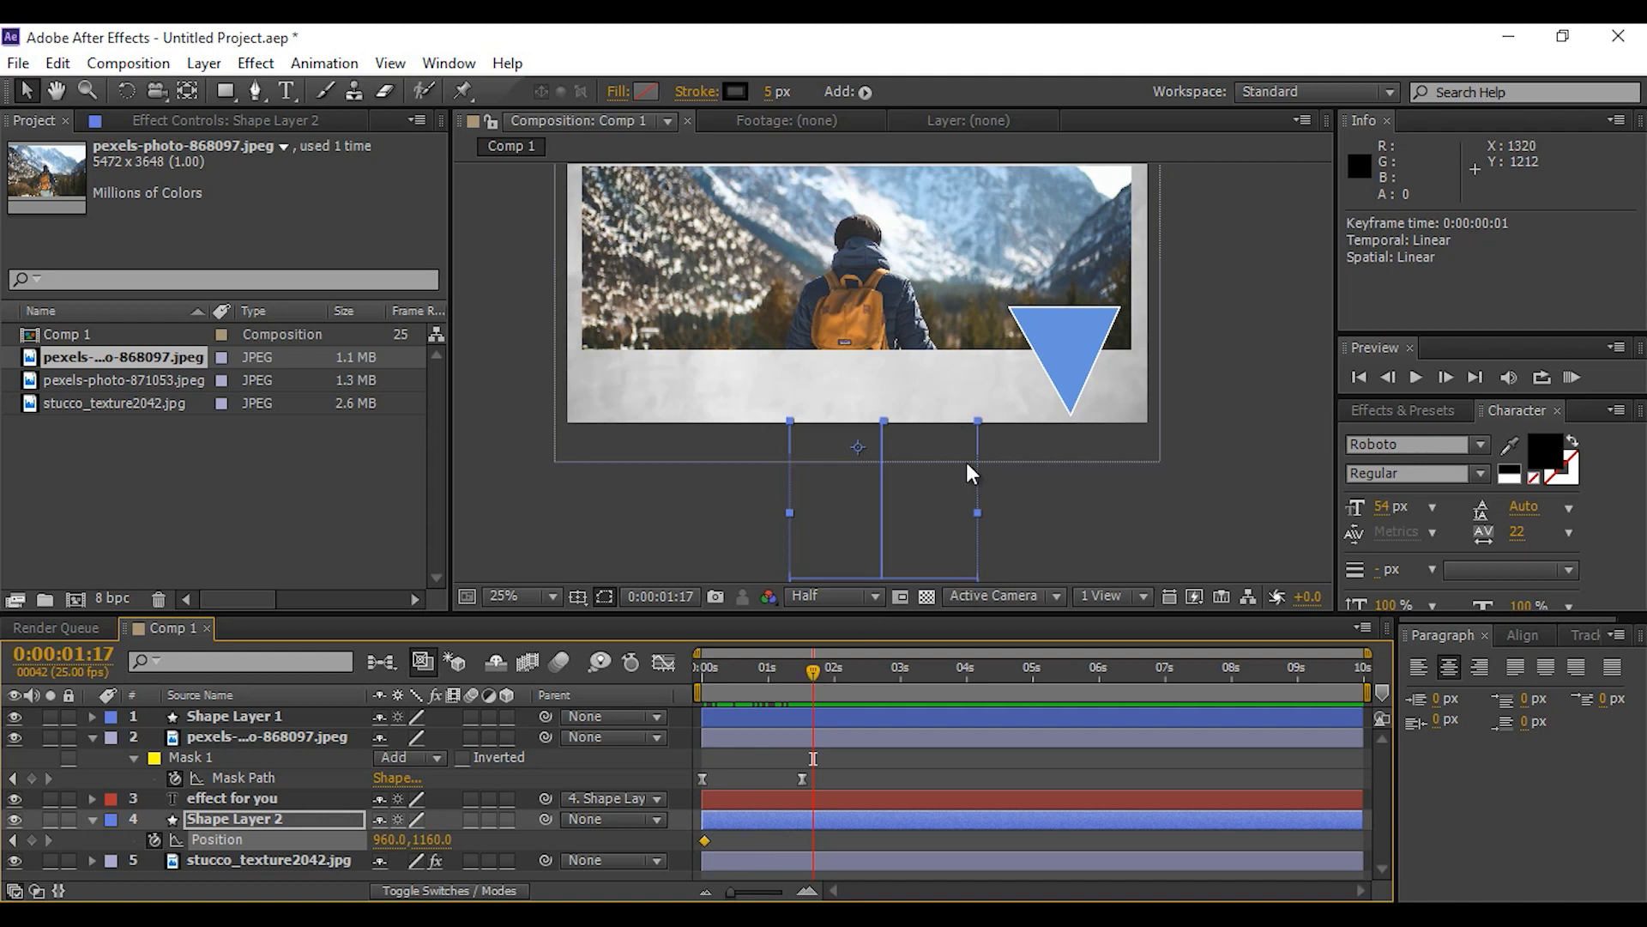
left_click_drag(888, 505, 888, 350)
left_click_drag(870, 417, 869, 362)
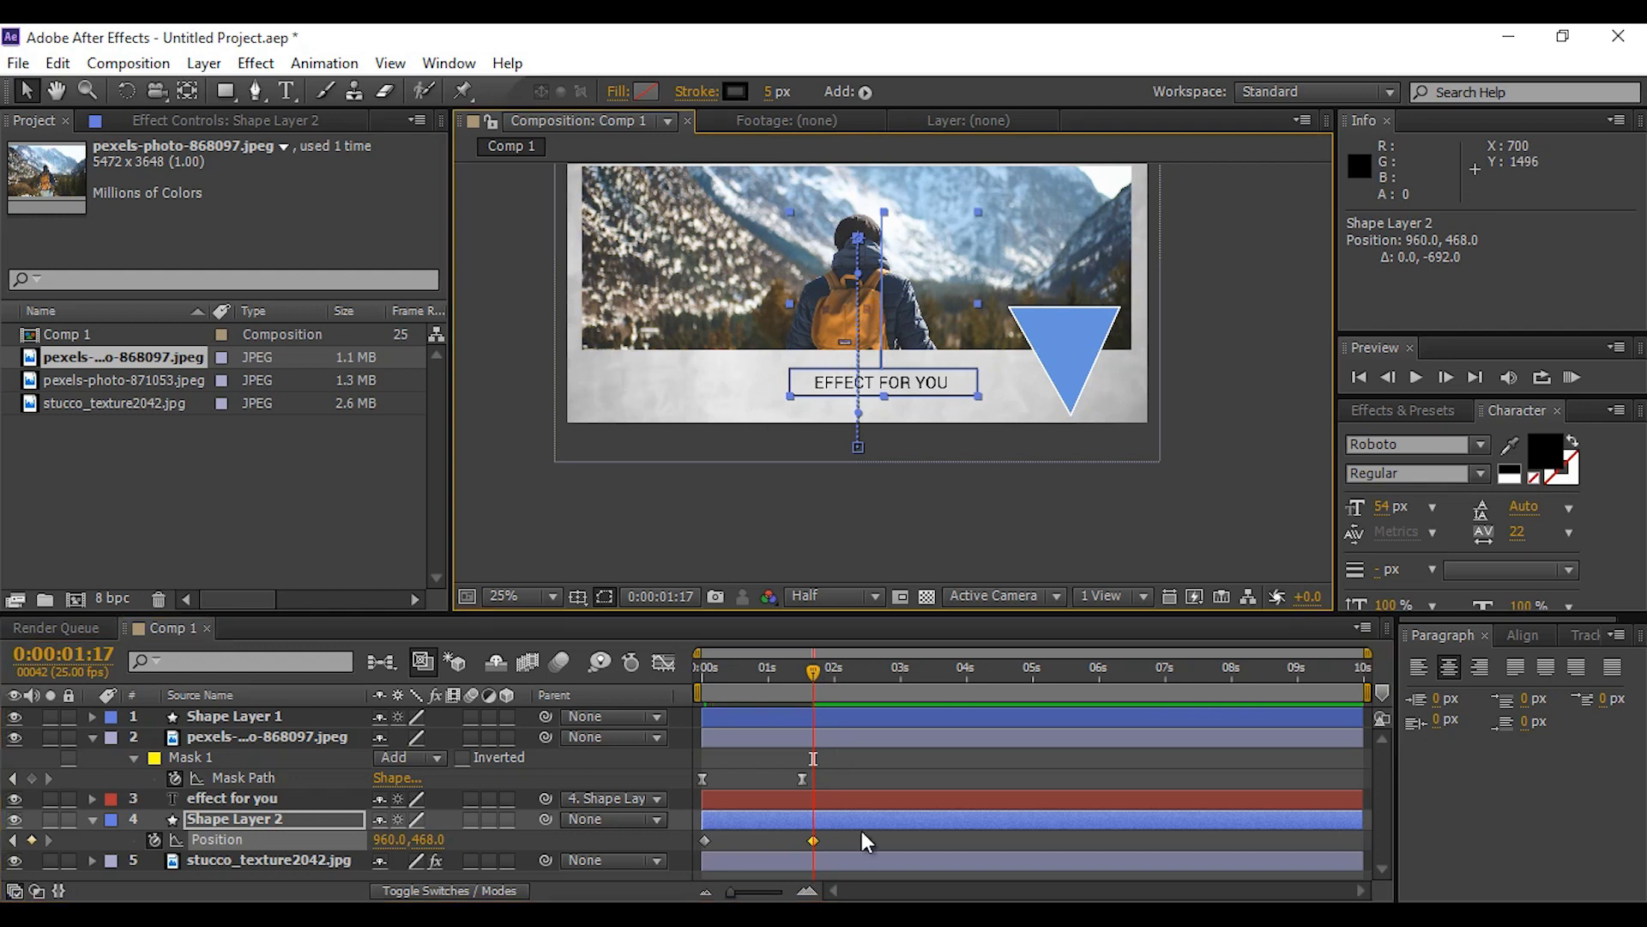
Apply Easy Ease to both Position keyframes of Shape Layer 2 and shift them later, with the first at 0:00:00:05
left_click(704, 840)
right_click(701, 839)
mouse_move(853, 824)
left_click(1065, 665)
left_click_drag(805, 667, 692, 686)
left_click(583, 551)
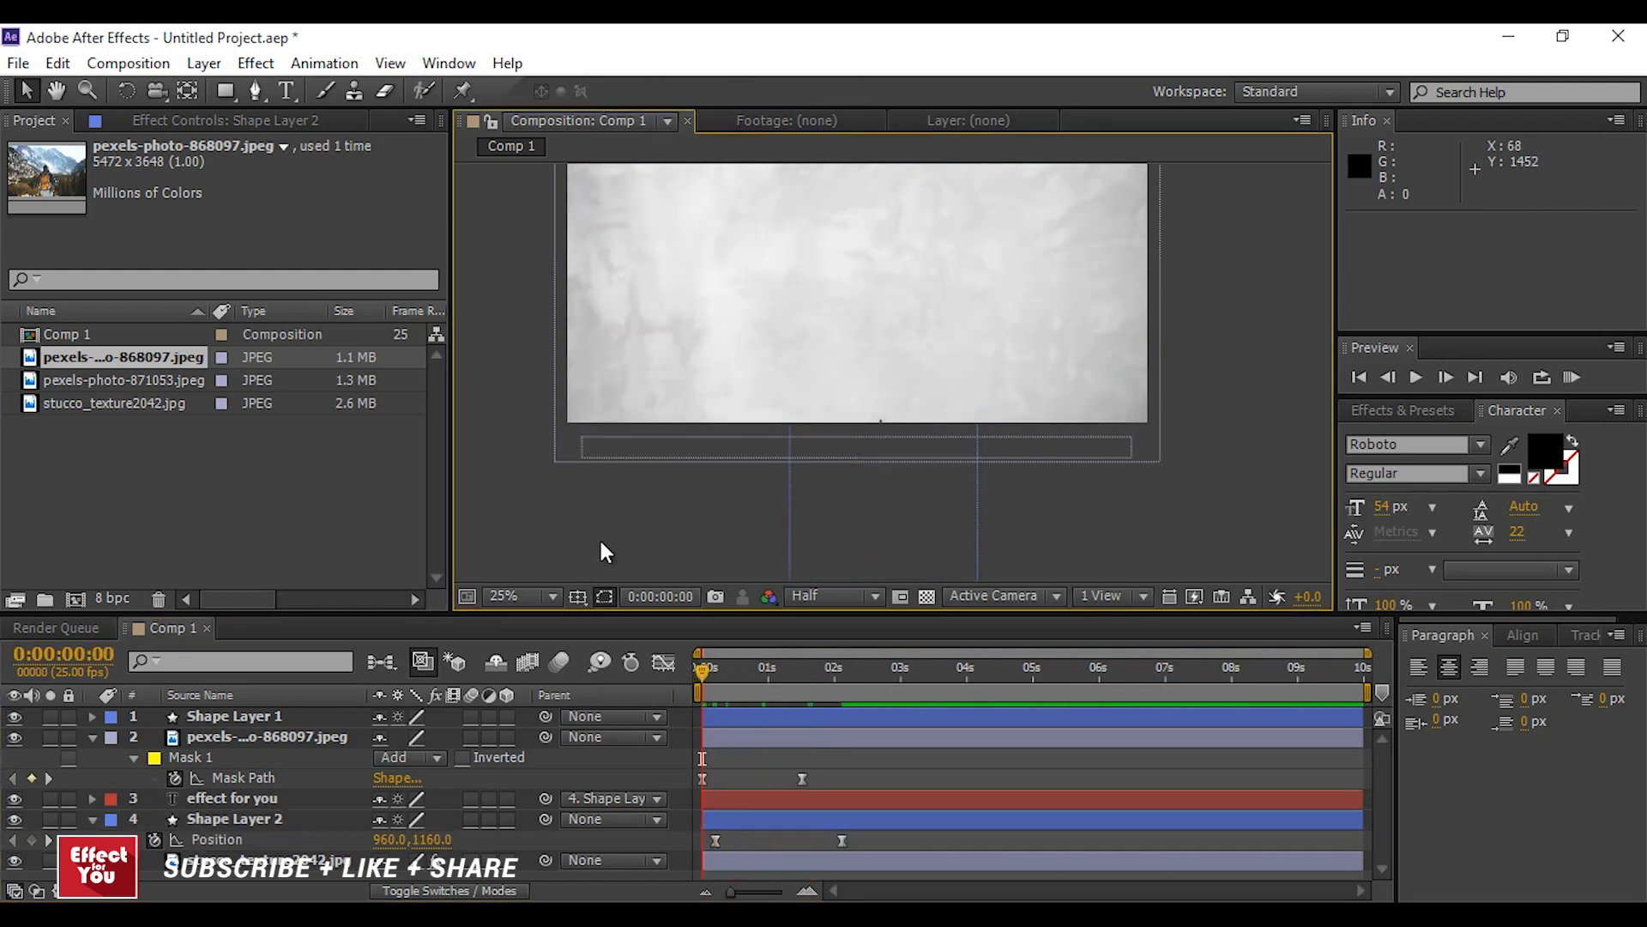
Lower Shape Layer 2's first Position keyframe at 0:00:00:05 to 960, 1204 and preview the animation
left_click(717, 839)
left_click_drag(703, 667, 716, 666)
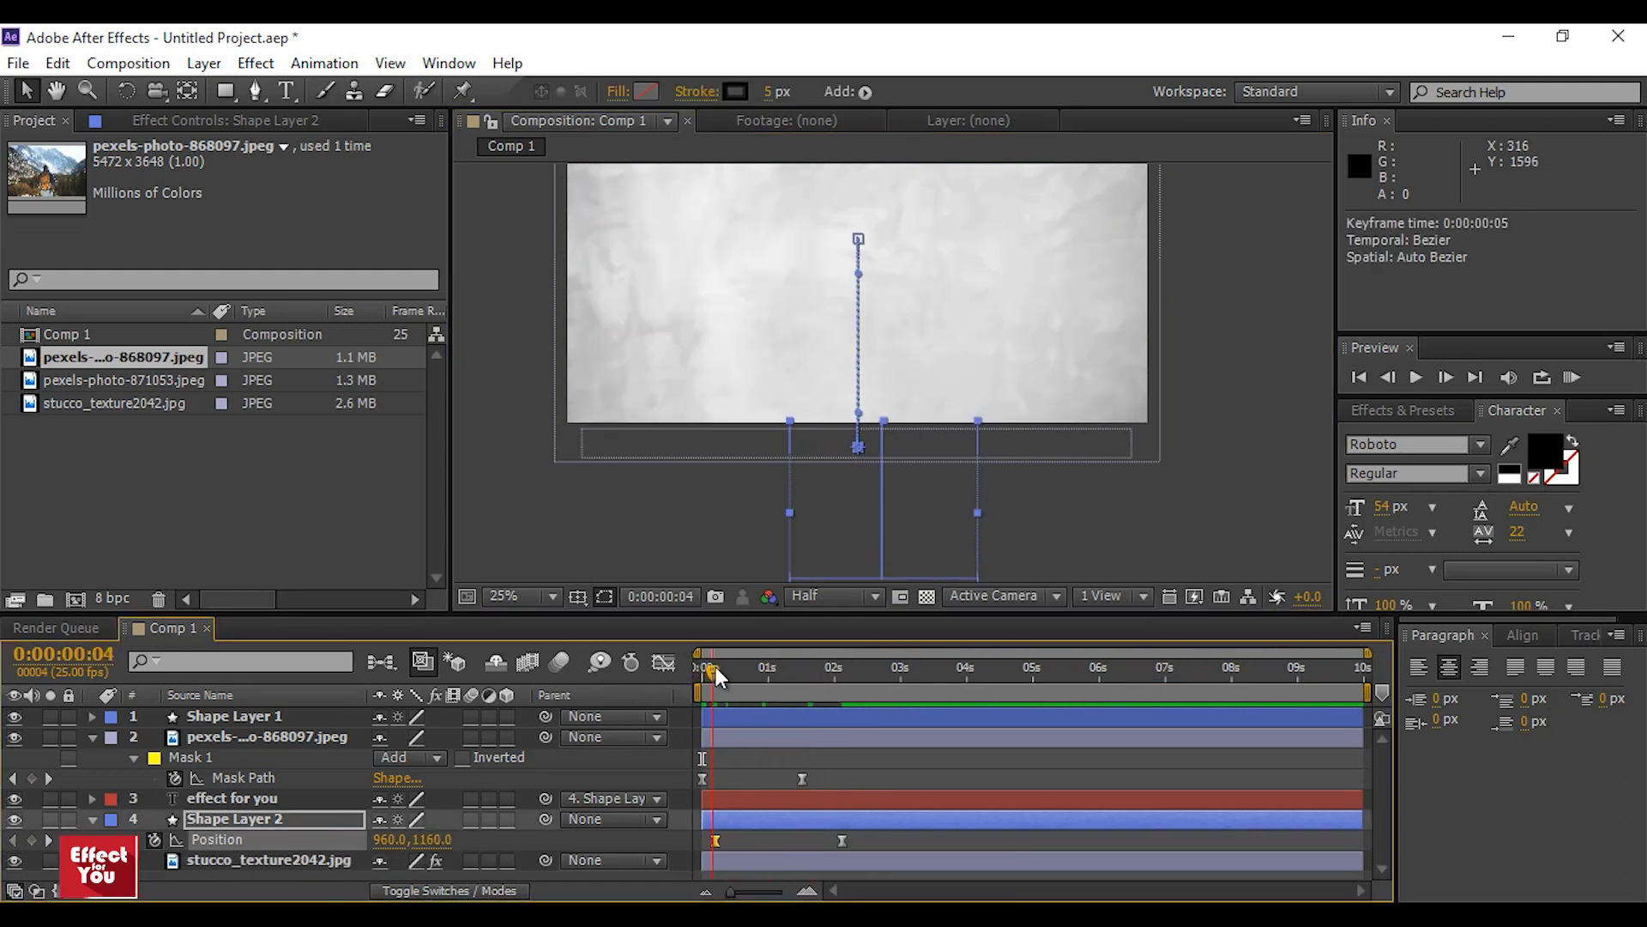
key("Down")
key("Down")
key("Down")
key("Down")
key("Down")
key("Down")
key("Down")
key("Down")
key("Down")
key("Down")
key("Down")
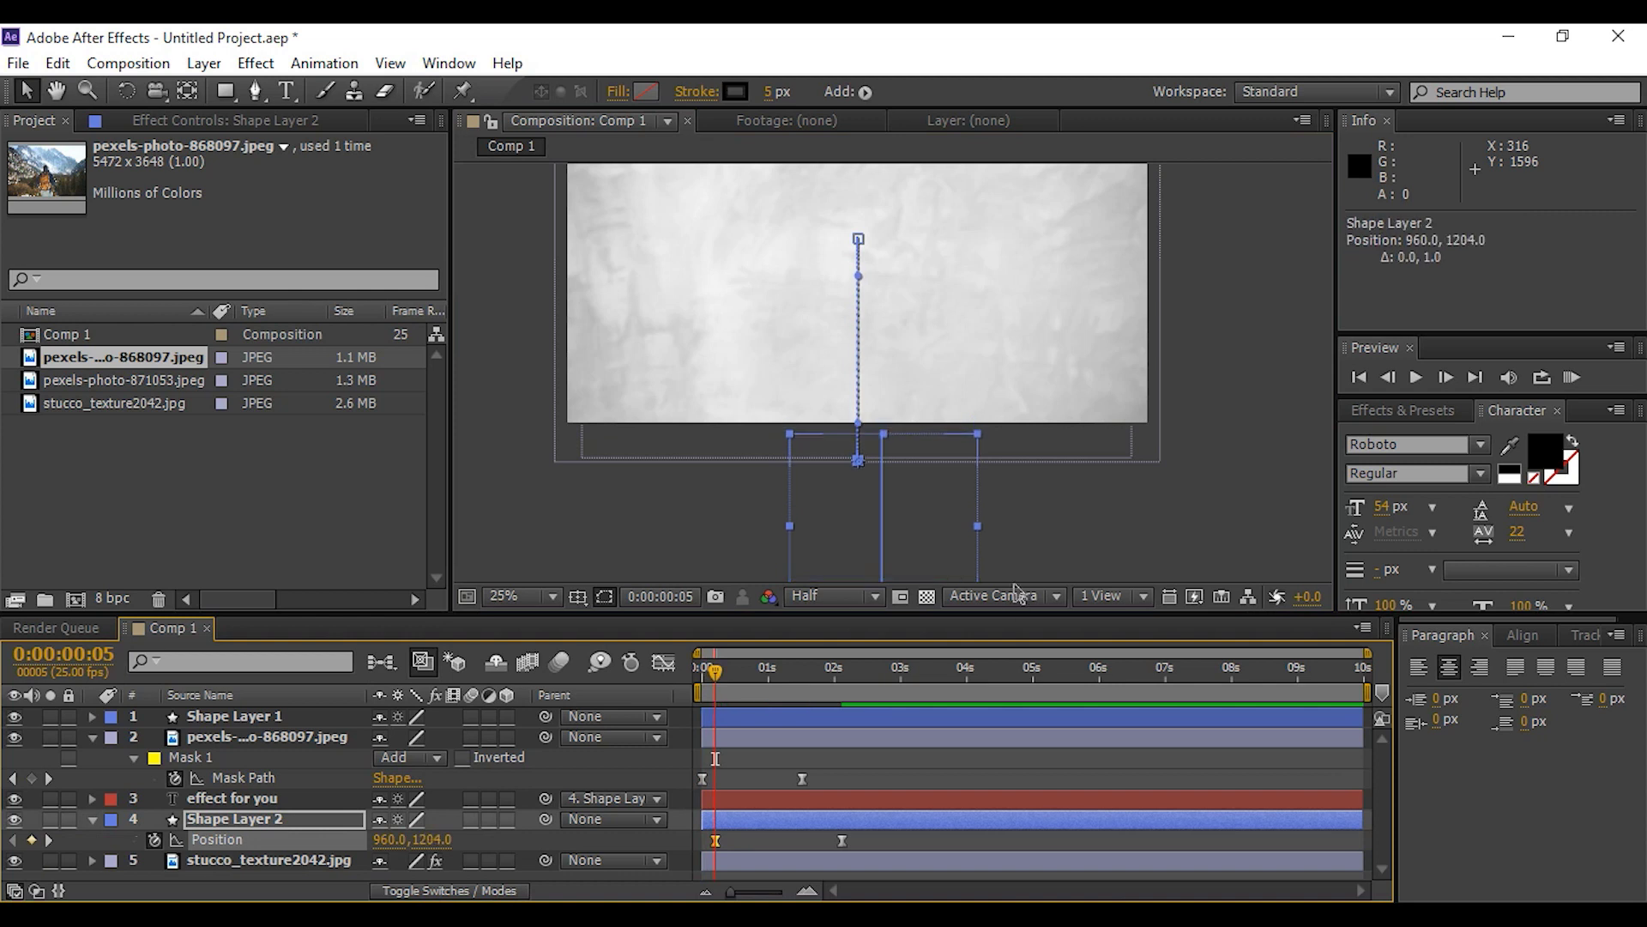
left_click_drag(708, 678, 831, 684)
key("KP_0")
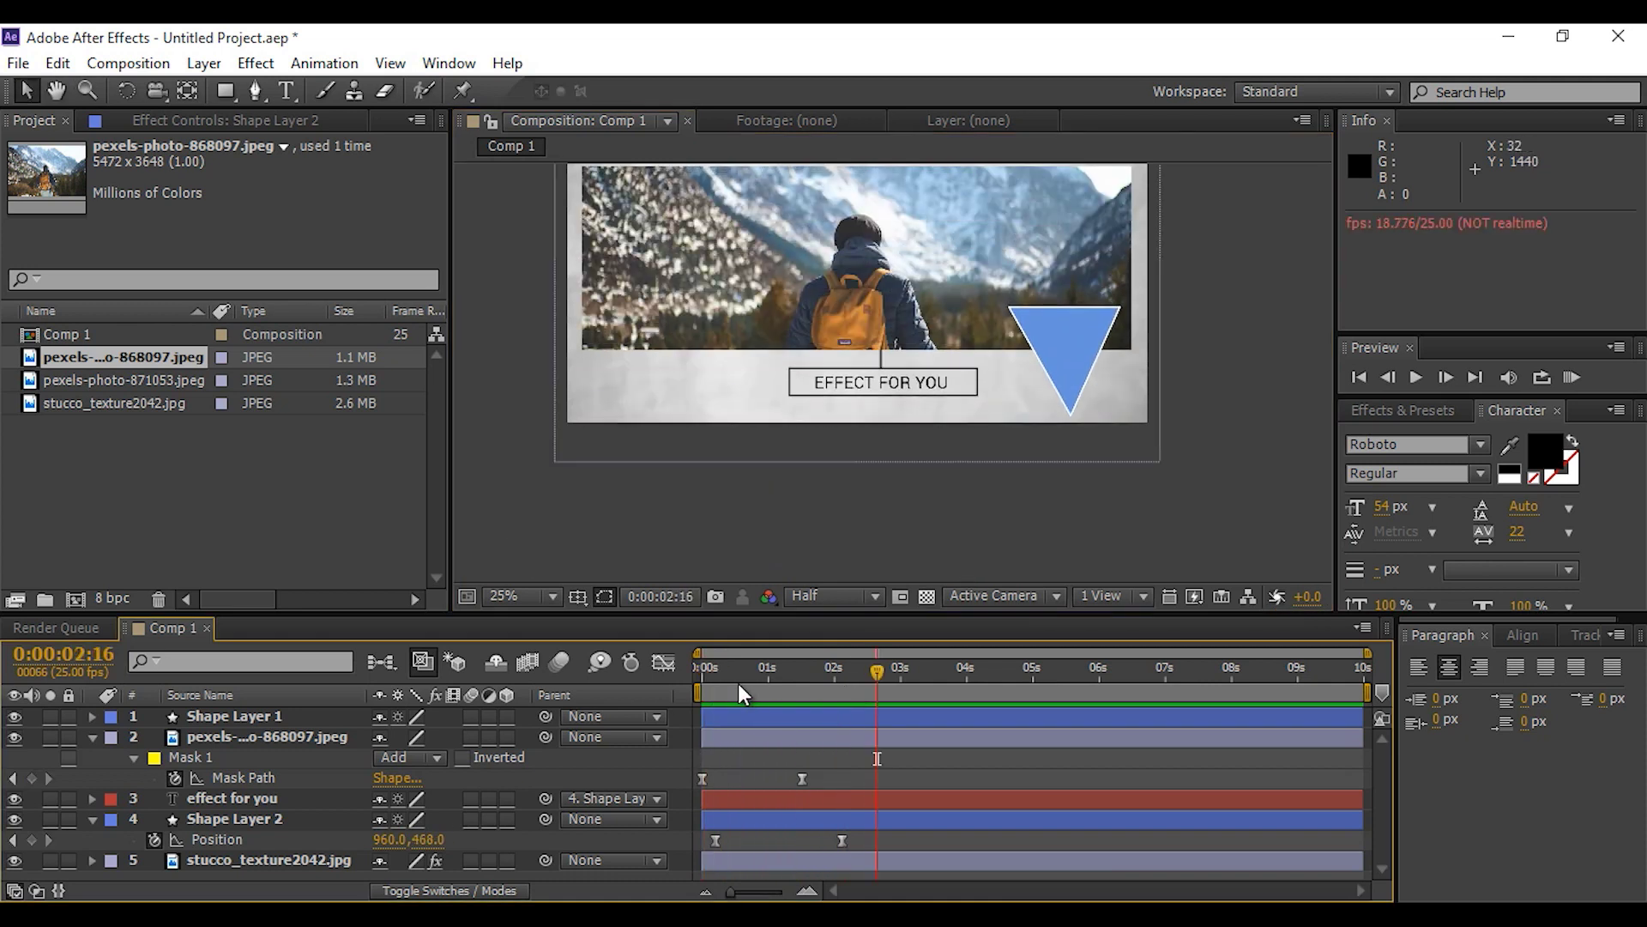
Add the text MINIMAL PROMO near the photo's lower-left corner with the time set to 0:00:02:03
left_click_drag(713, 683, 842, 686)
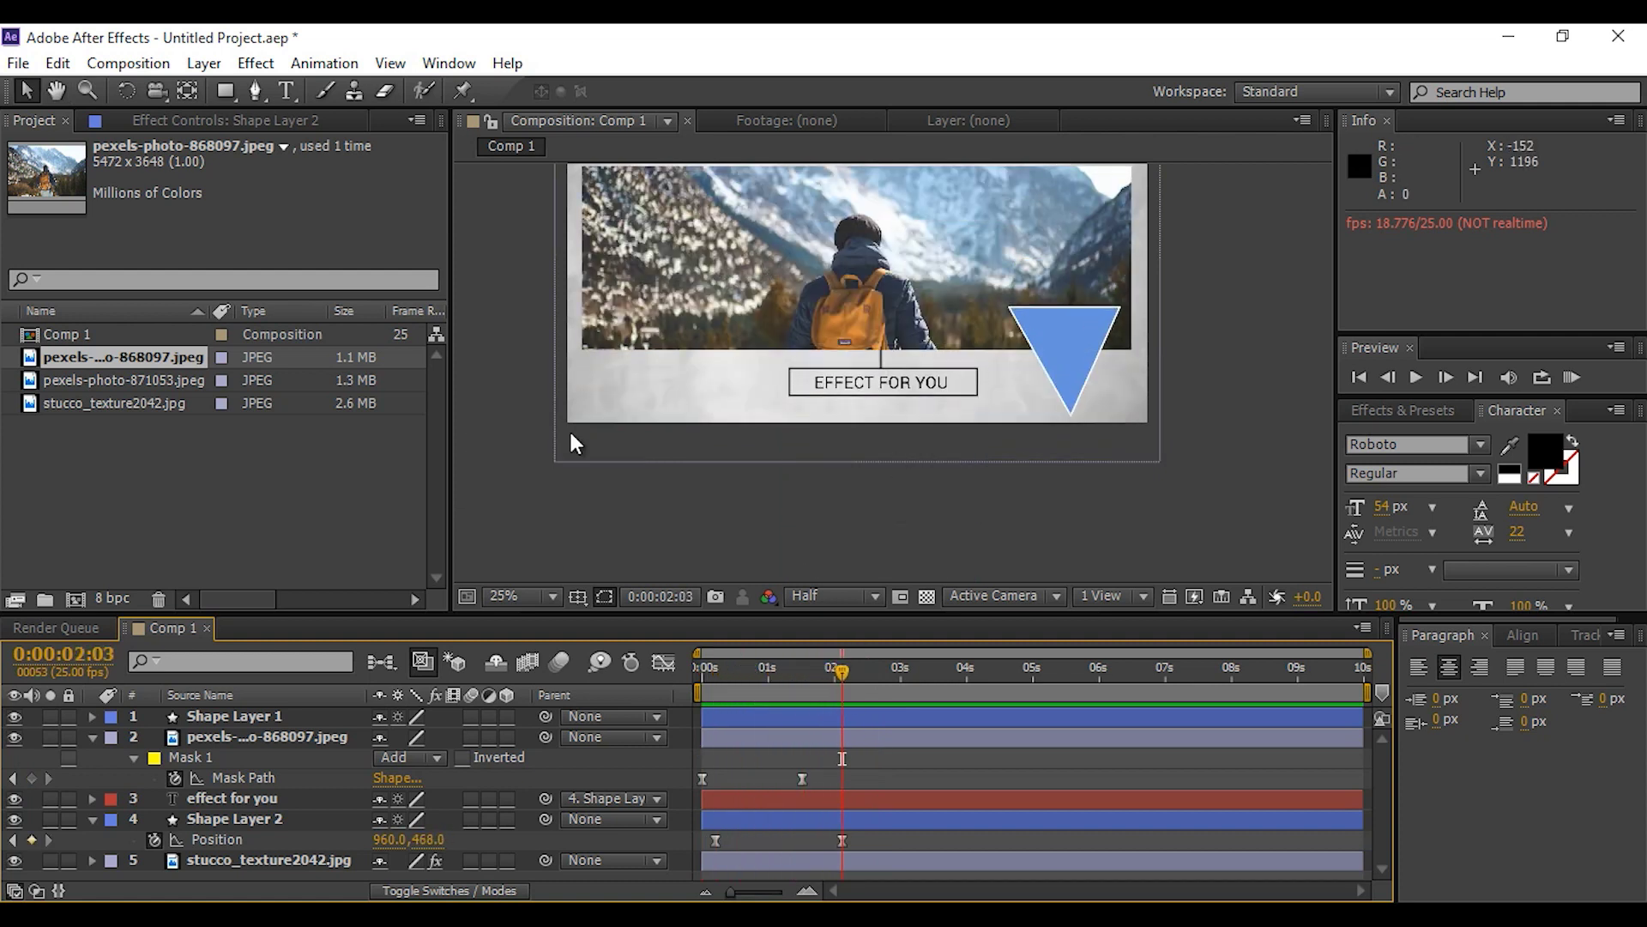
key("h")
left_click_drag(853, 475, 893, 537)
left_click(318, 92)
left_click(284, 90)
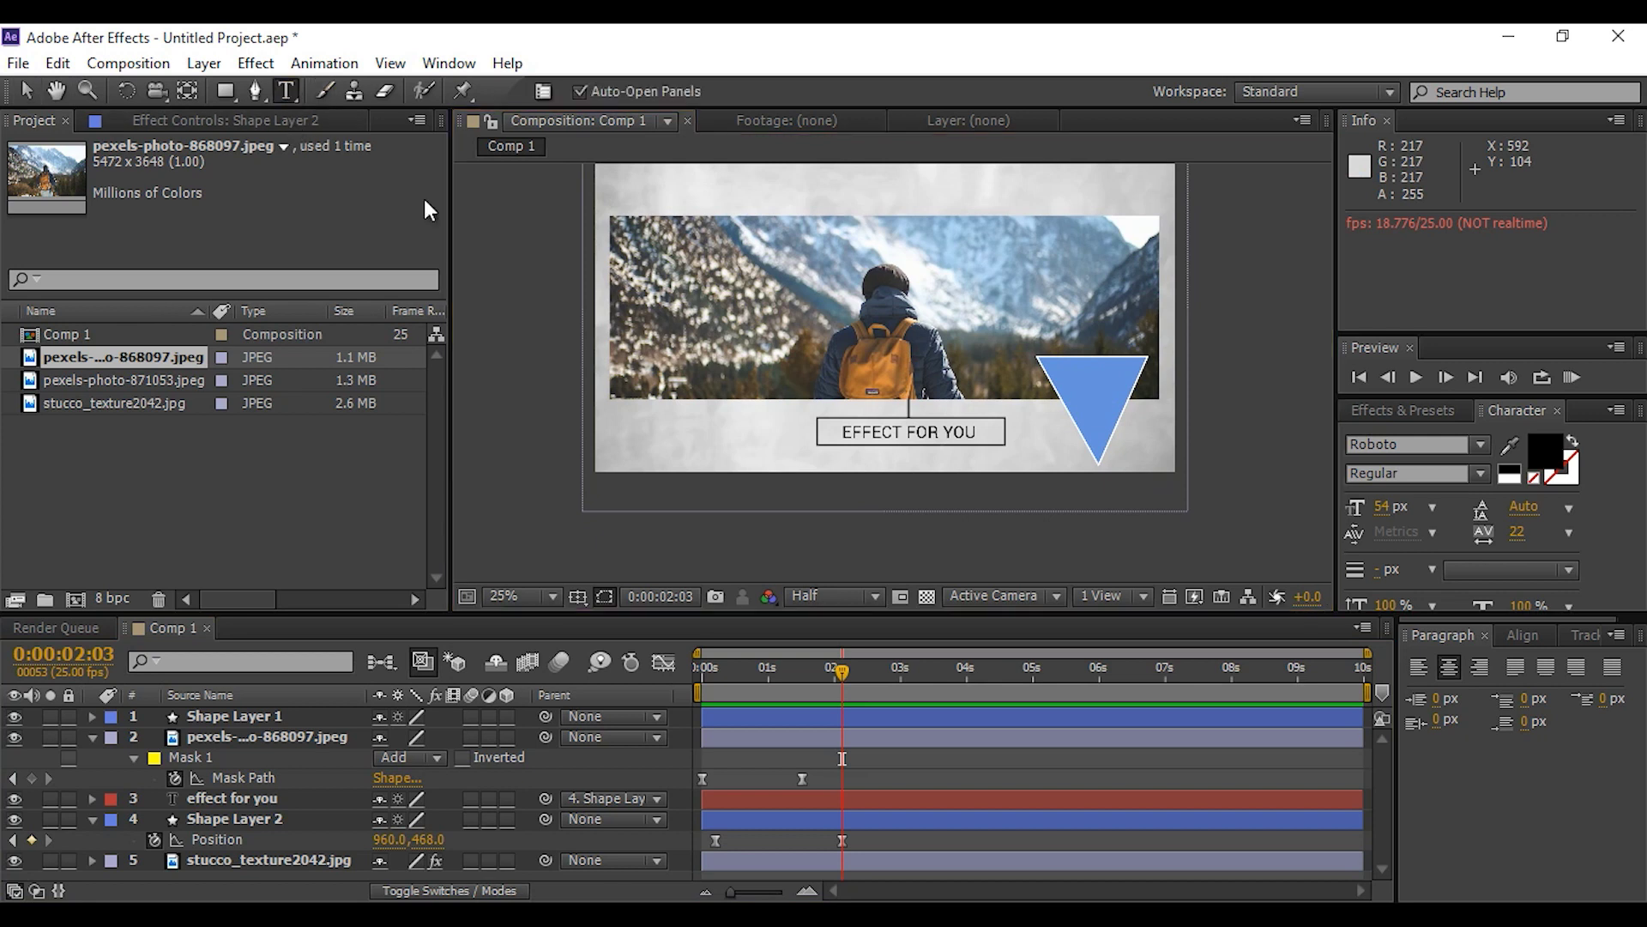
scroll(620, 373, "up", 2)
left_click(669, 413)
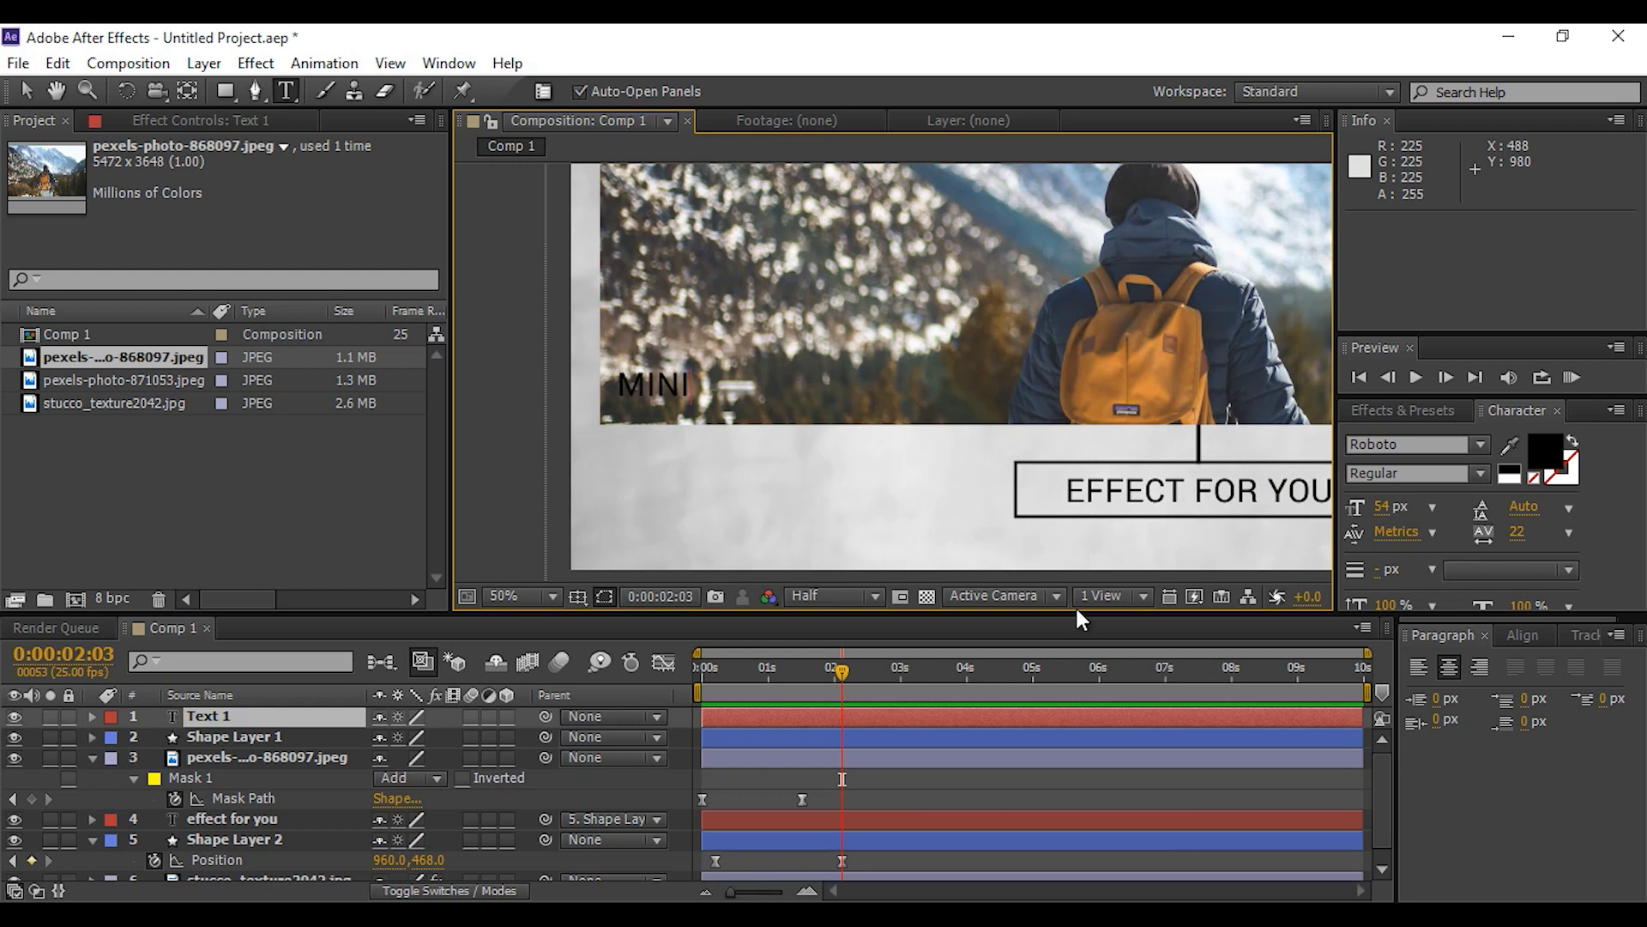
type("MINIMAL PR")
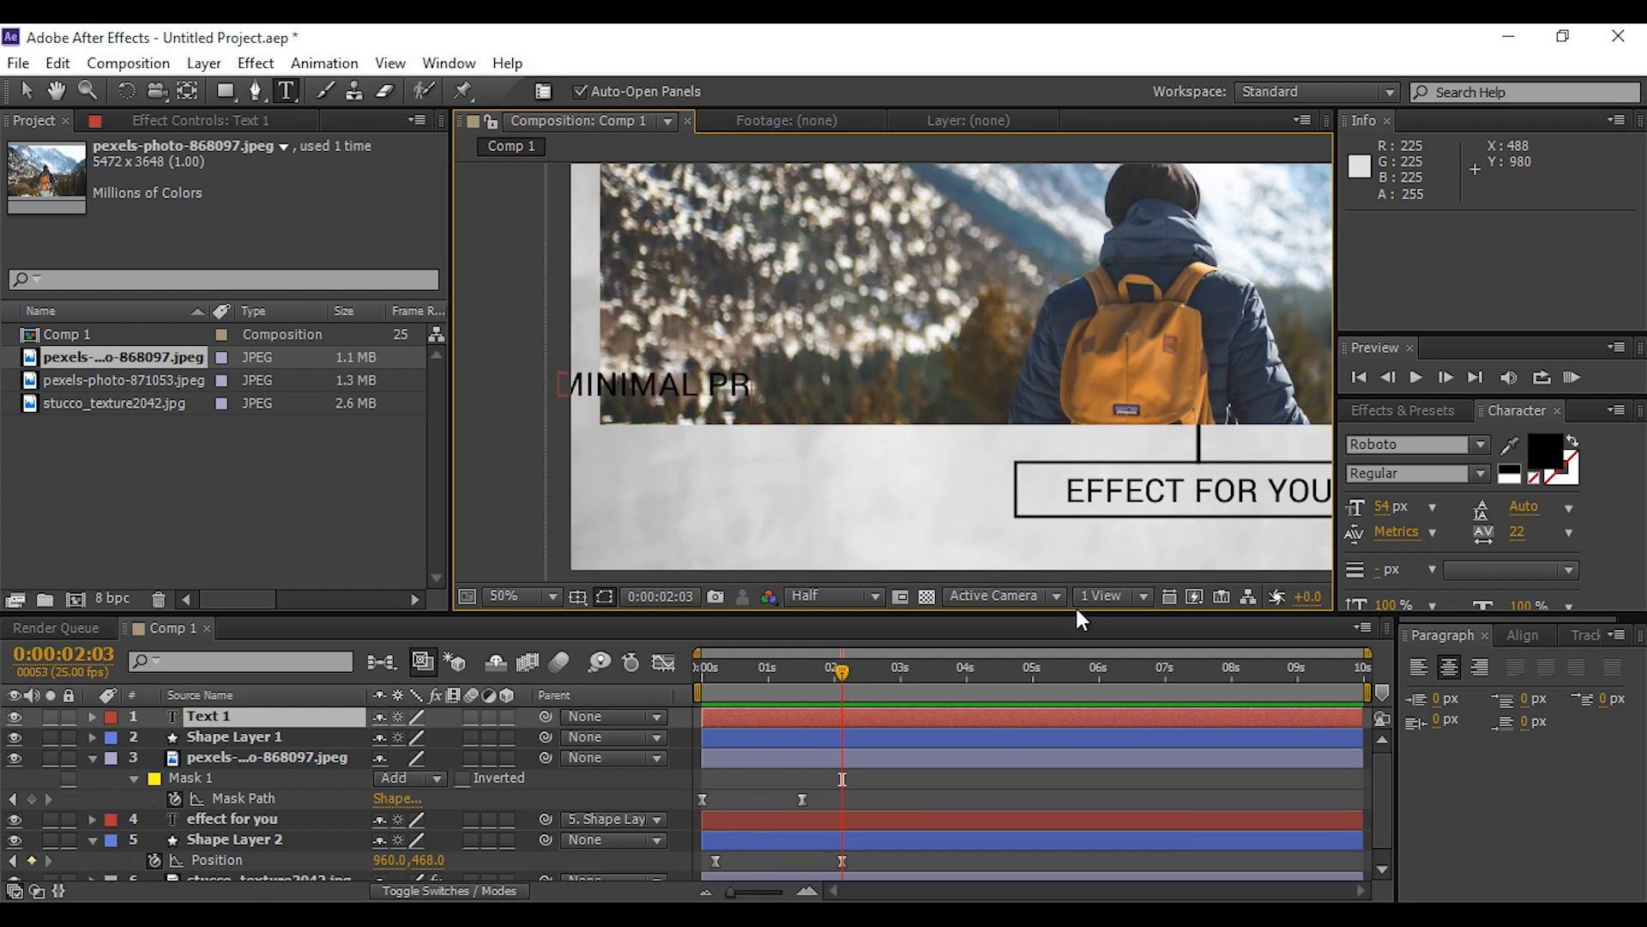
type("OMO")
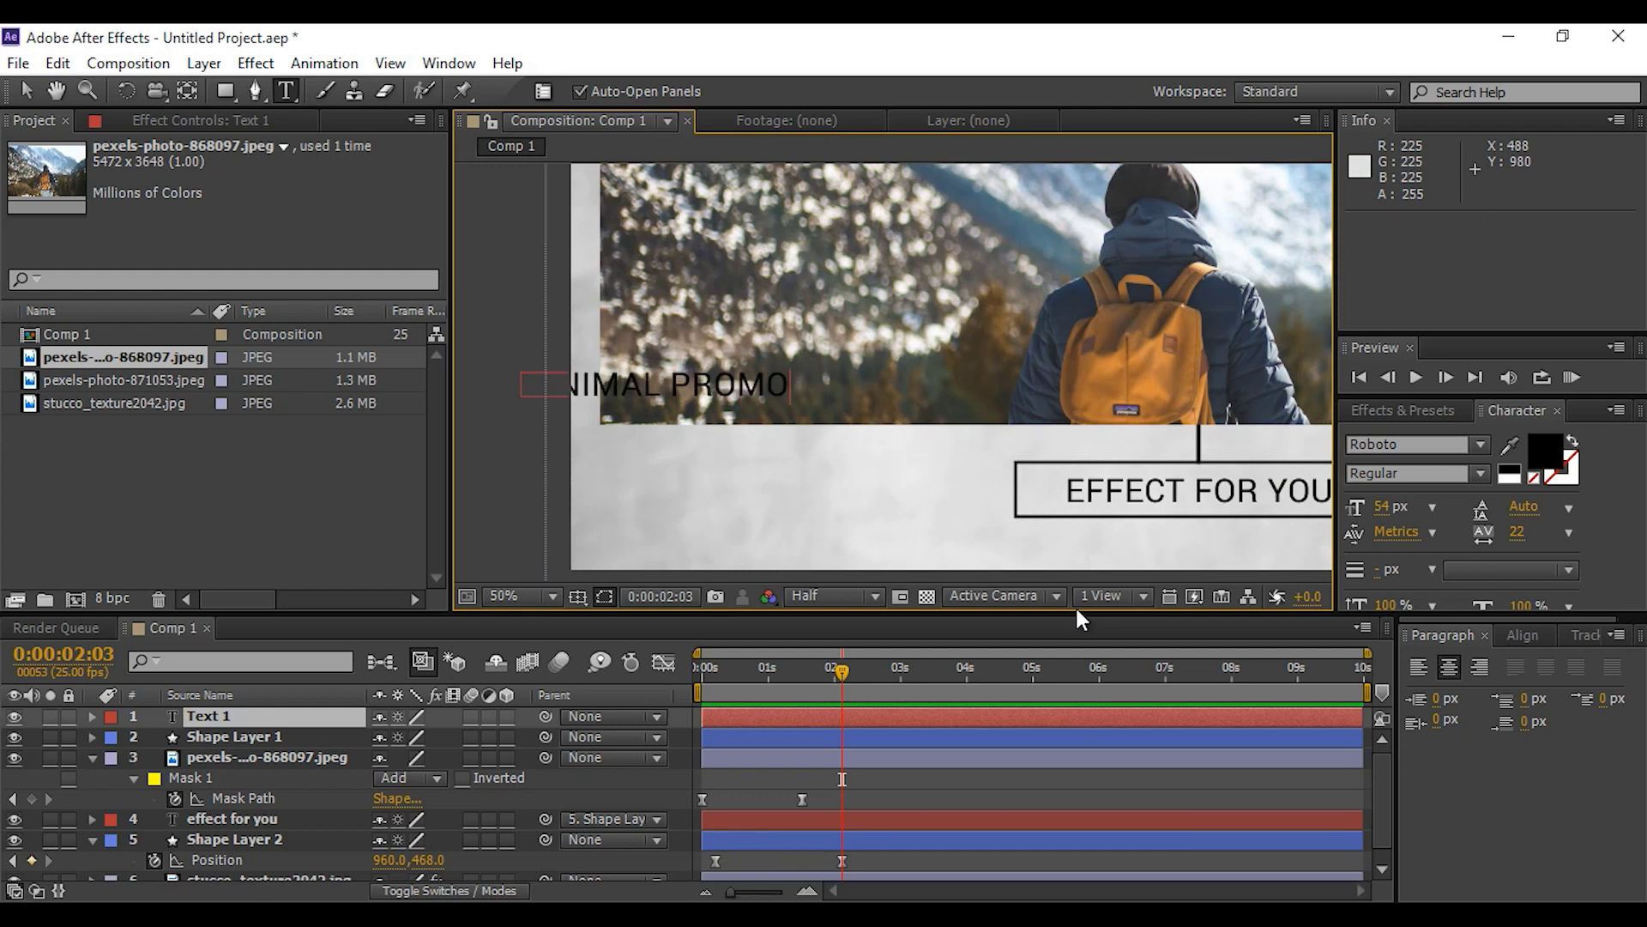
Move the MINIMAL PROMO text fully onto the photo at position 306, 806 and make its fill white
left_click(26, 90)
left_click_drag(807, 409, 903, 417)
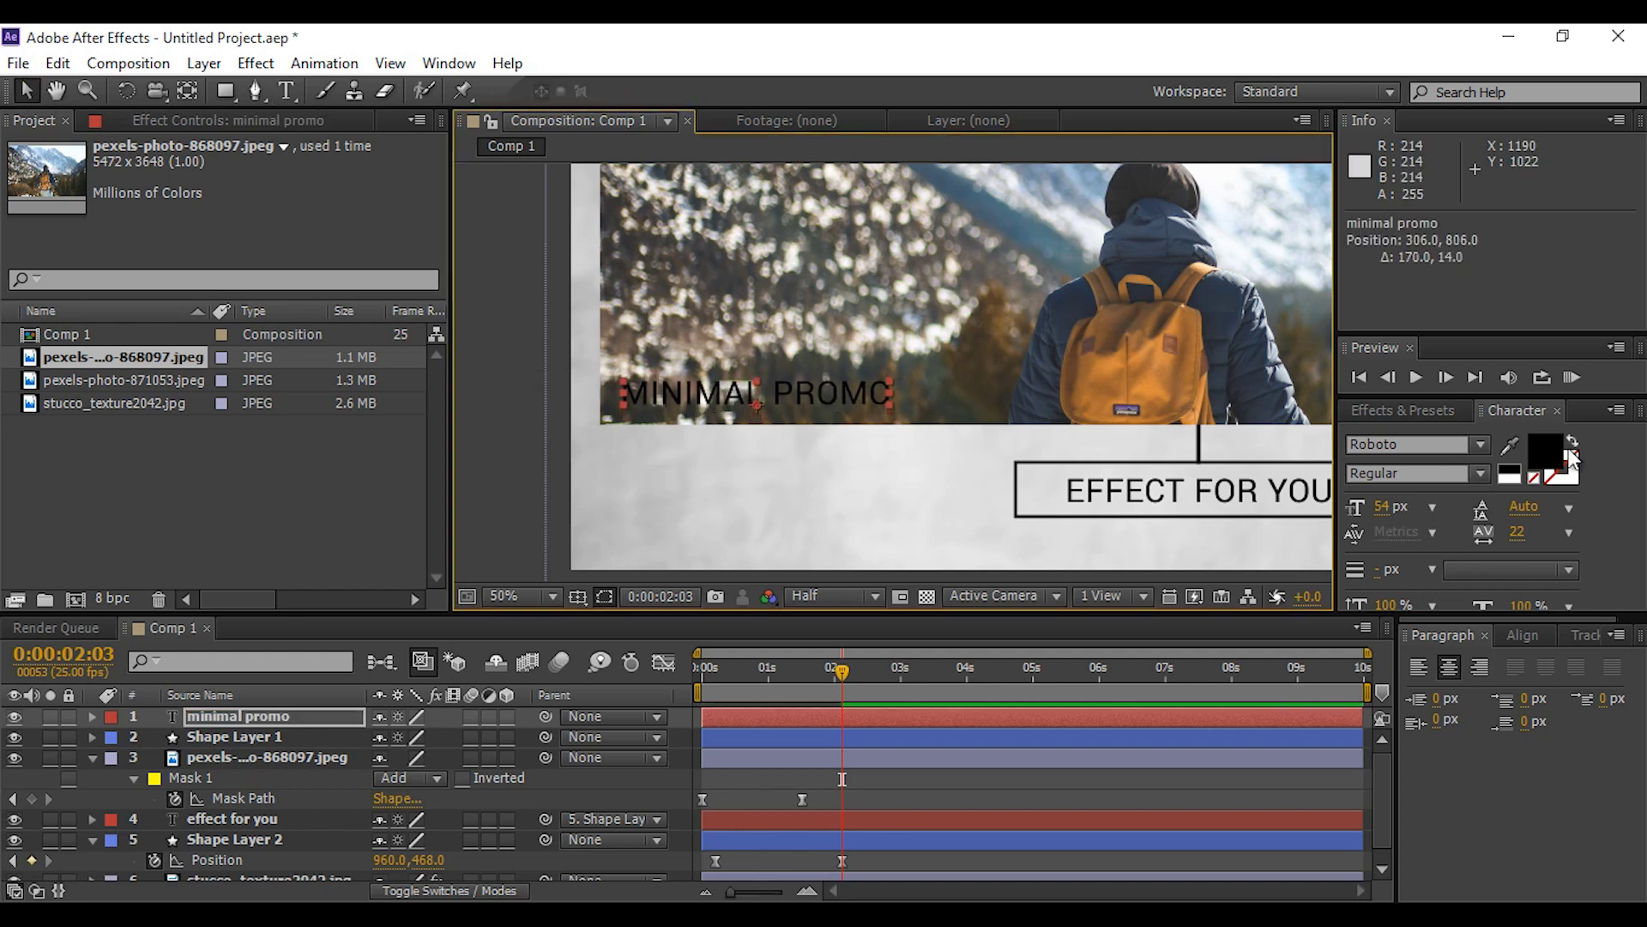
left_click(1522, 469)
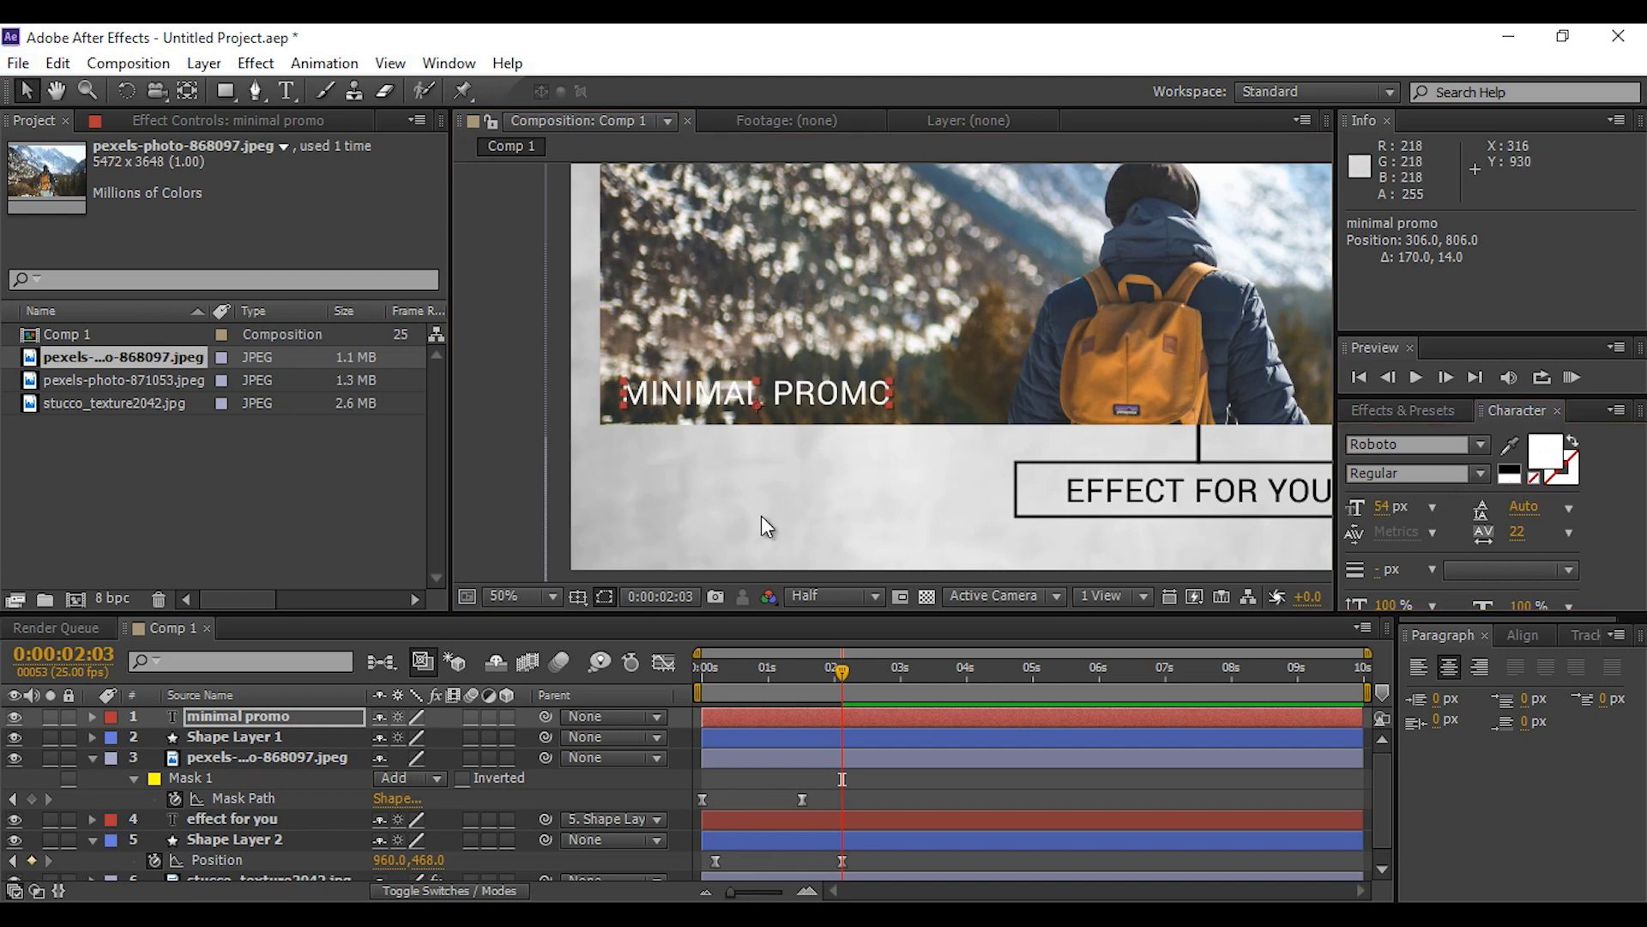
Draw a rectangular mask around the MINIMAL PROMO text and keyframe its Mask Path at 0:00:02:03
left_click(225, 91)
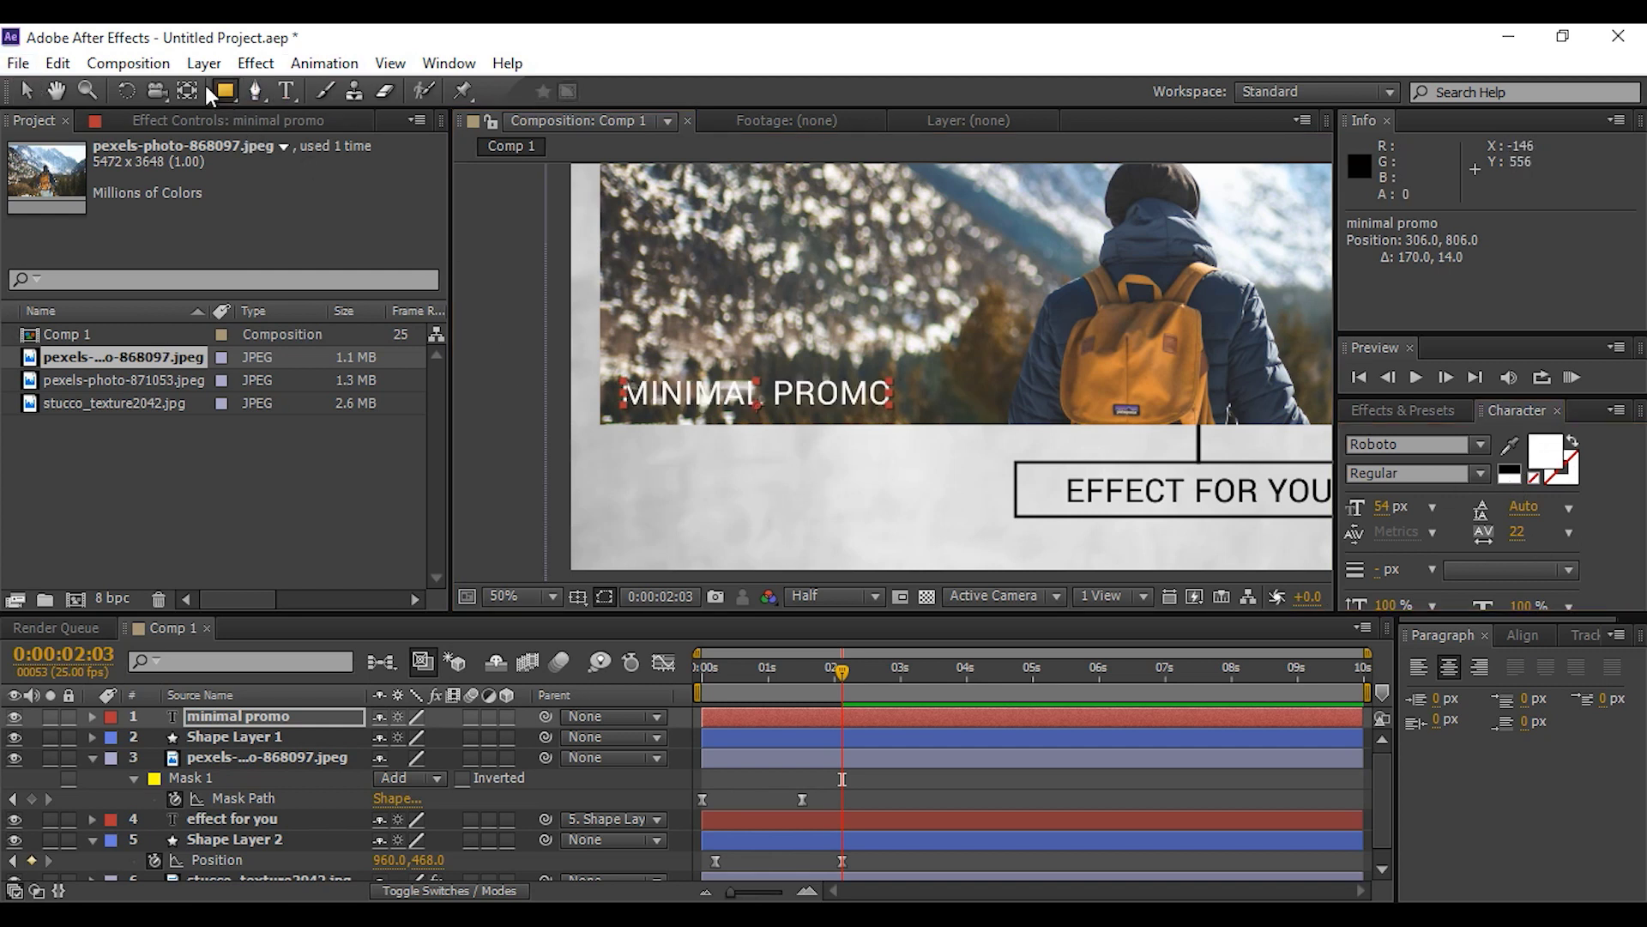
mouse_move(605, 361)
left_mouse_down()
mouse_move(949, 438)
mouse_move(947, 409)
mouse_move(912, 417)
left_mouse_up()
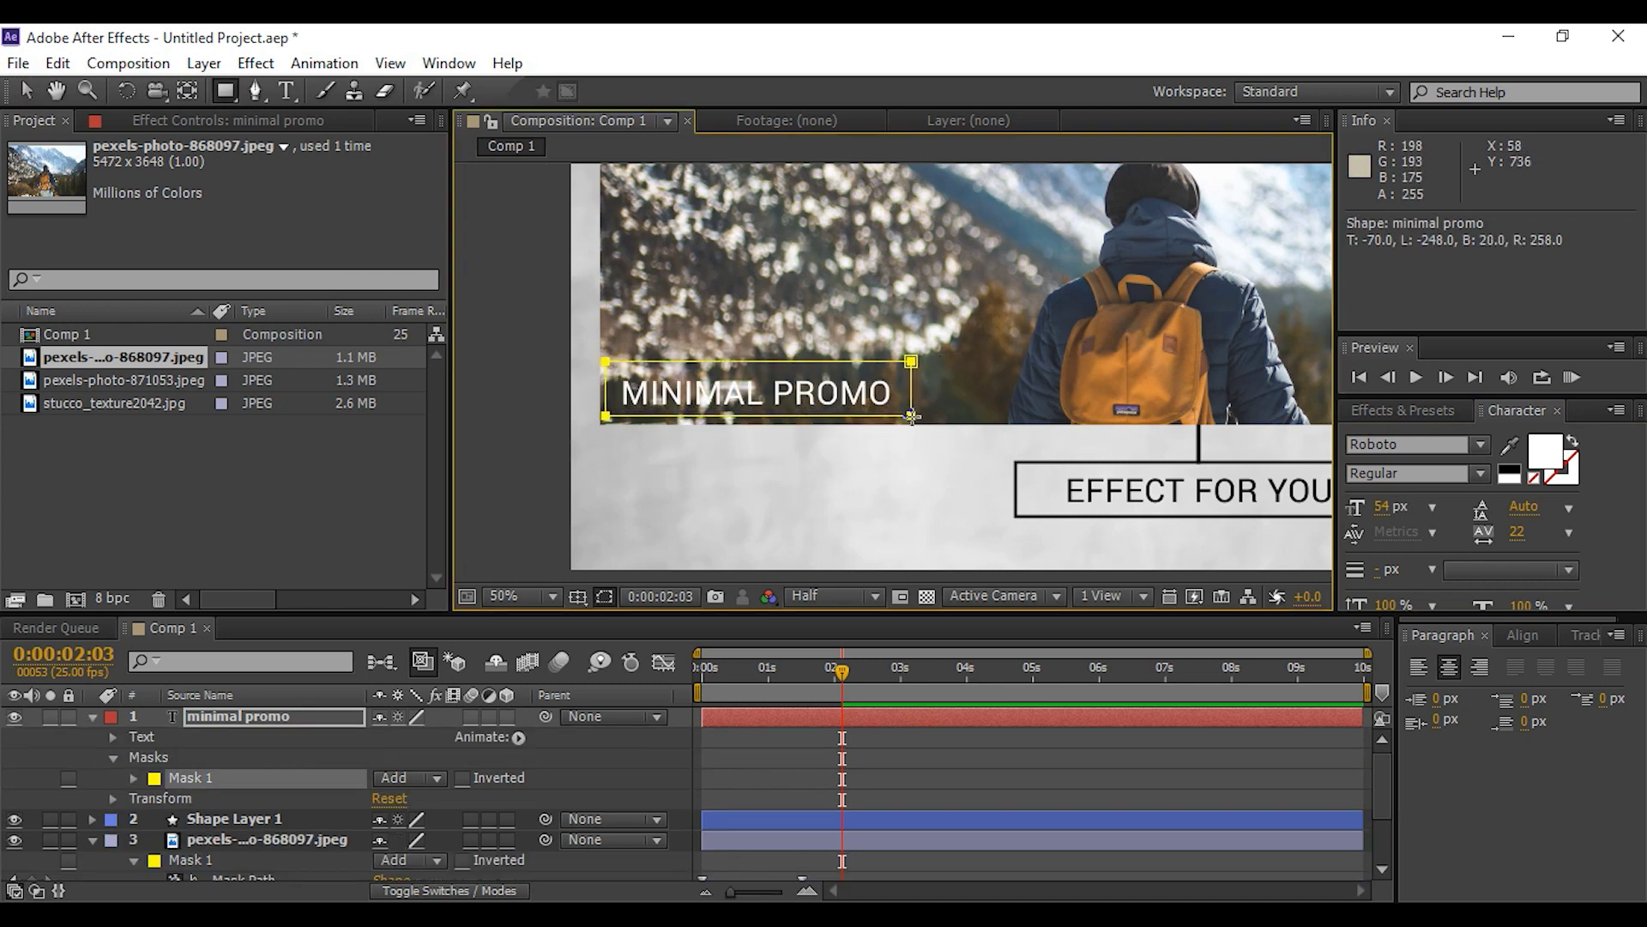
left_click(26, 91)
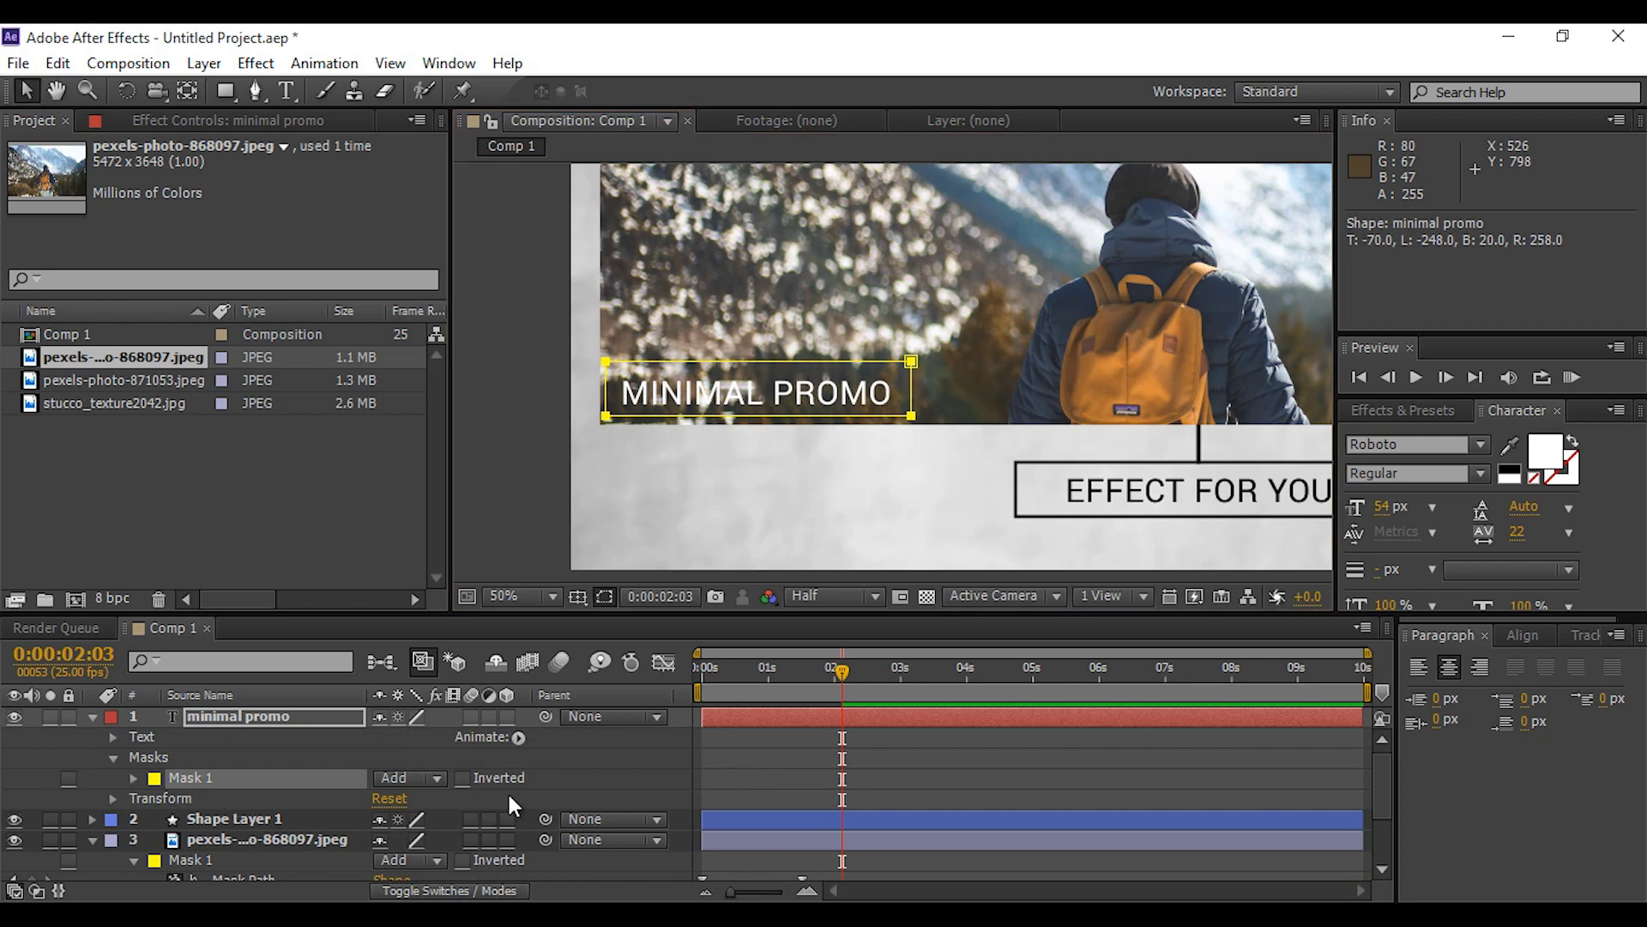
left_click(133, 778)
left_click(175, 799)
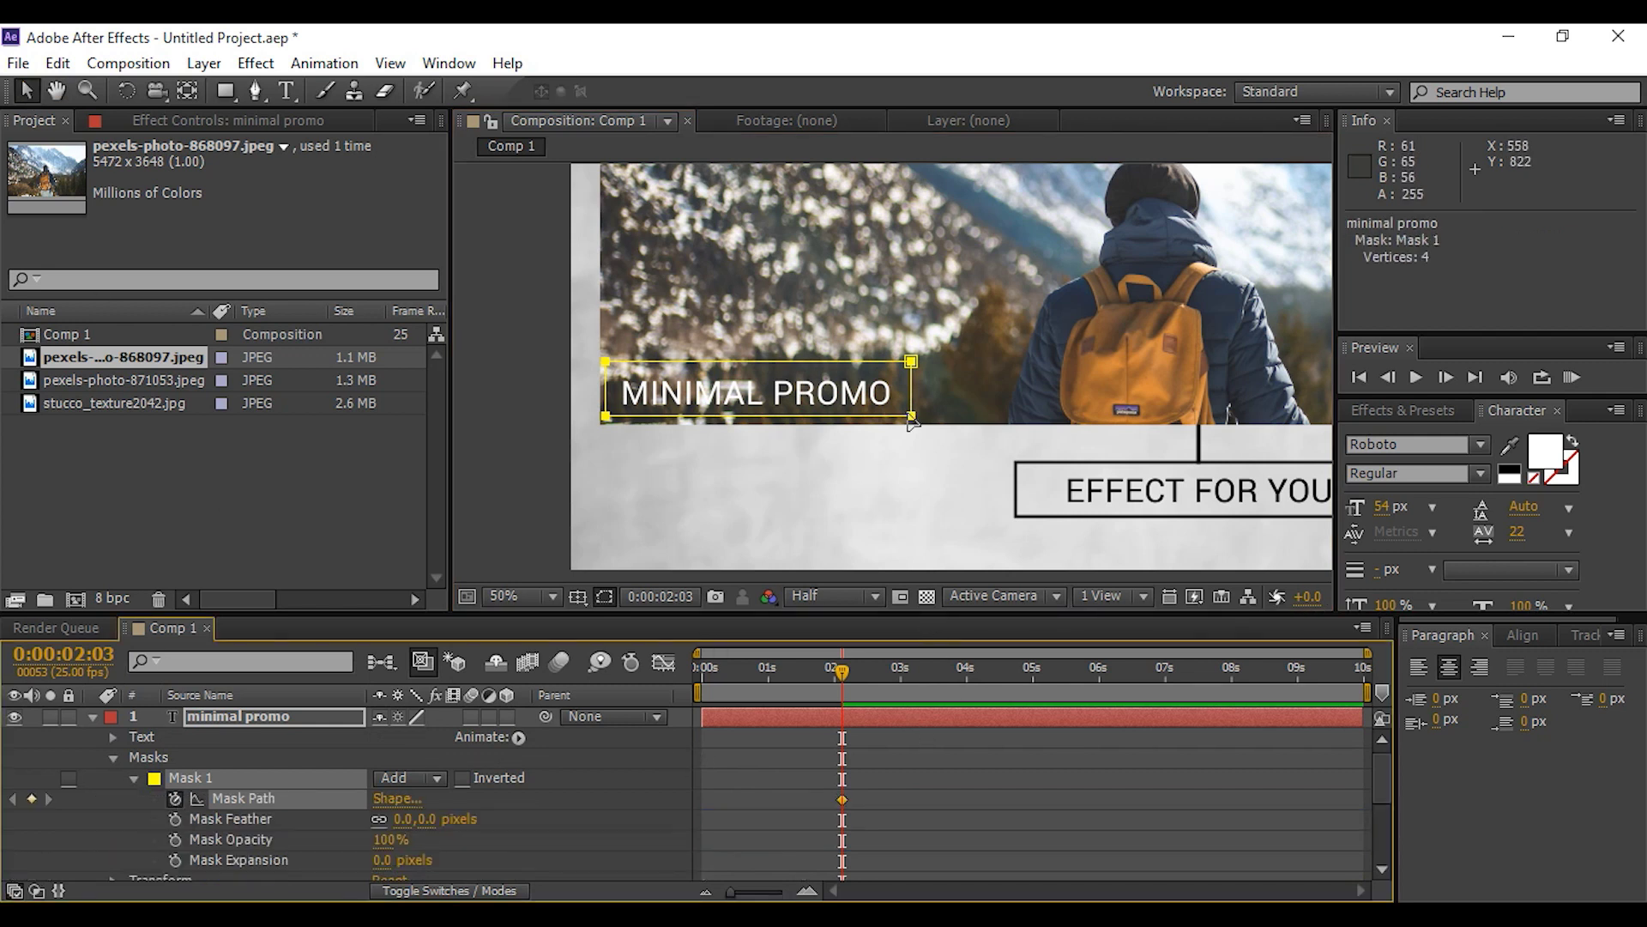
Move the minimal promo layer's mask straight down below the text at 0:00:01:15 to keyframe its hidden state
scroll(912, 447, "down", 2)
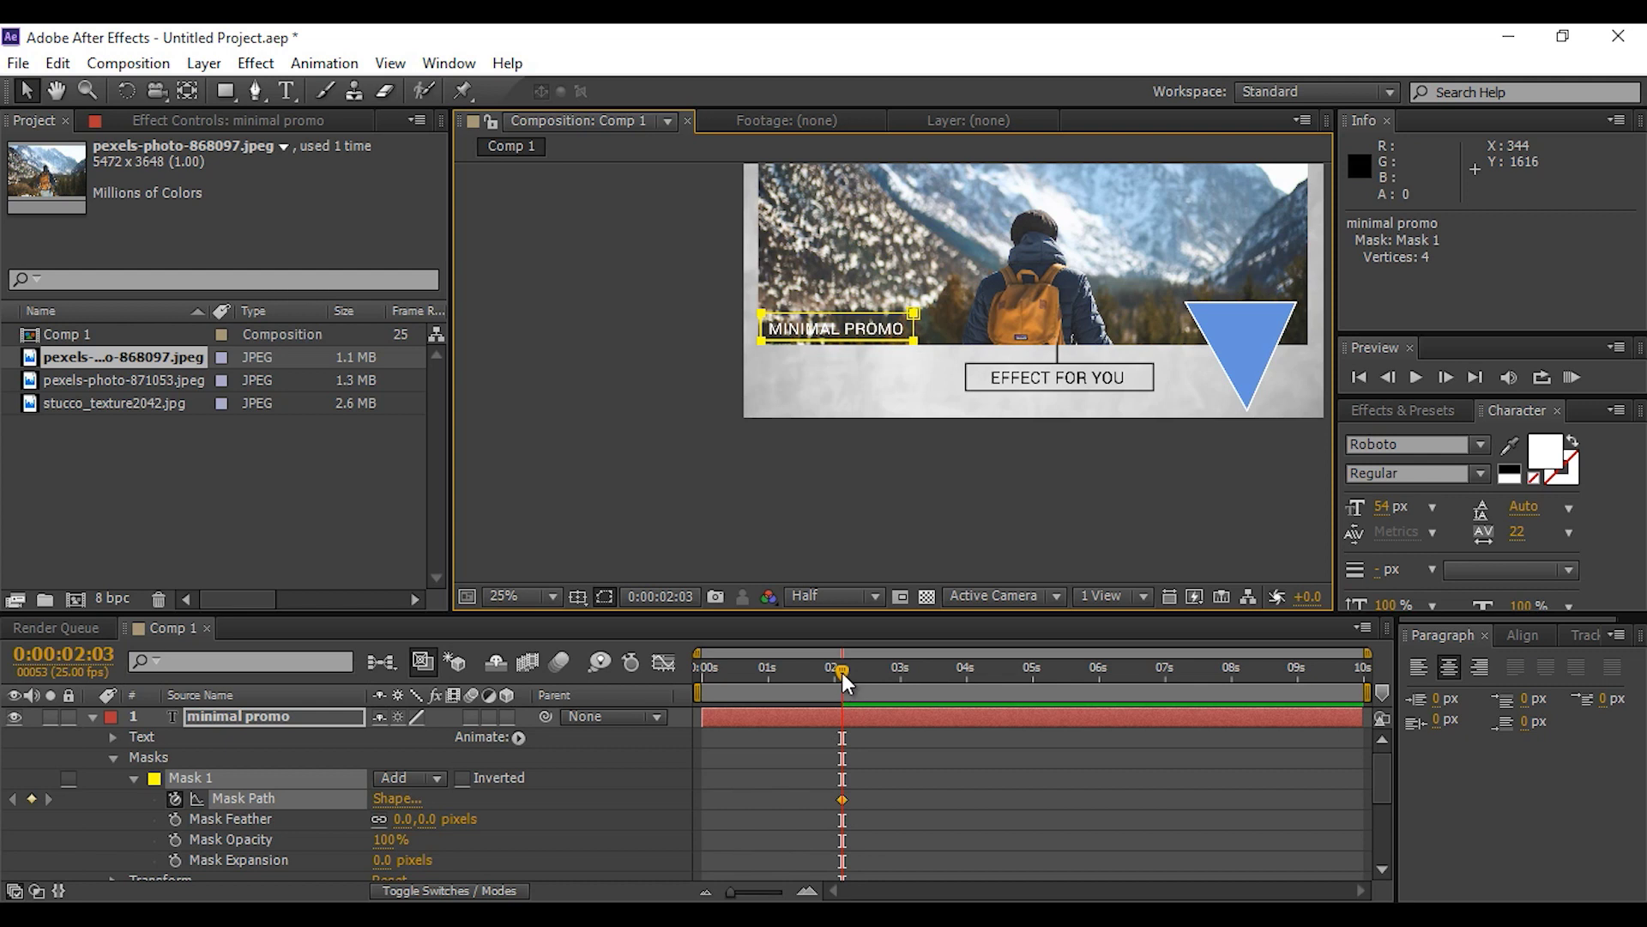
left_click_drag(842, 672, 808, 673)
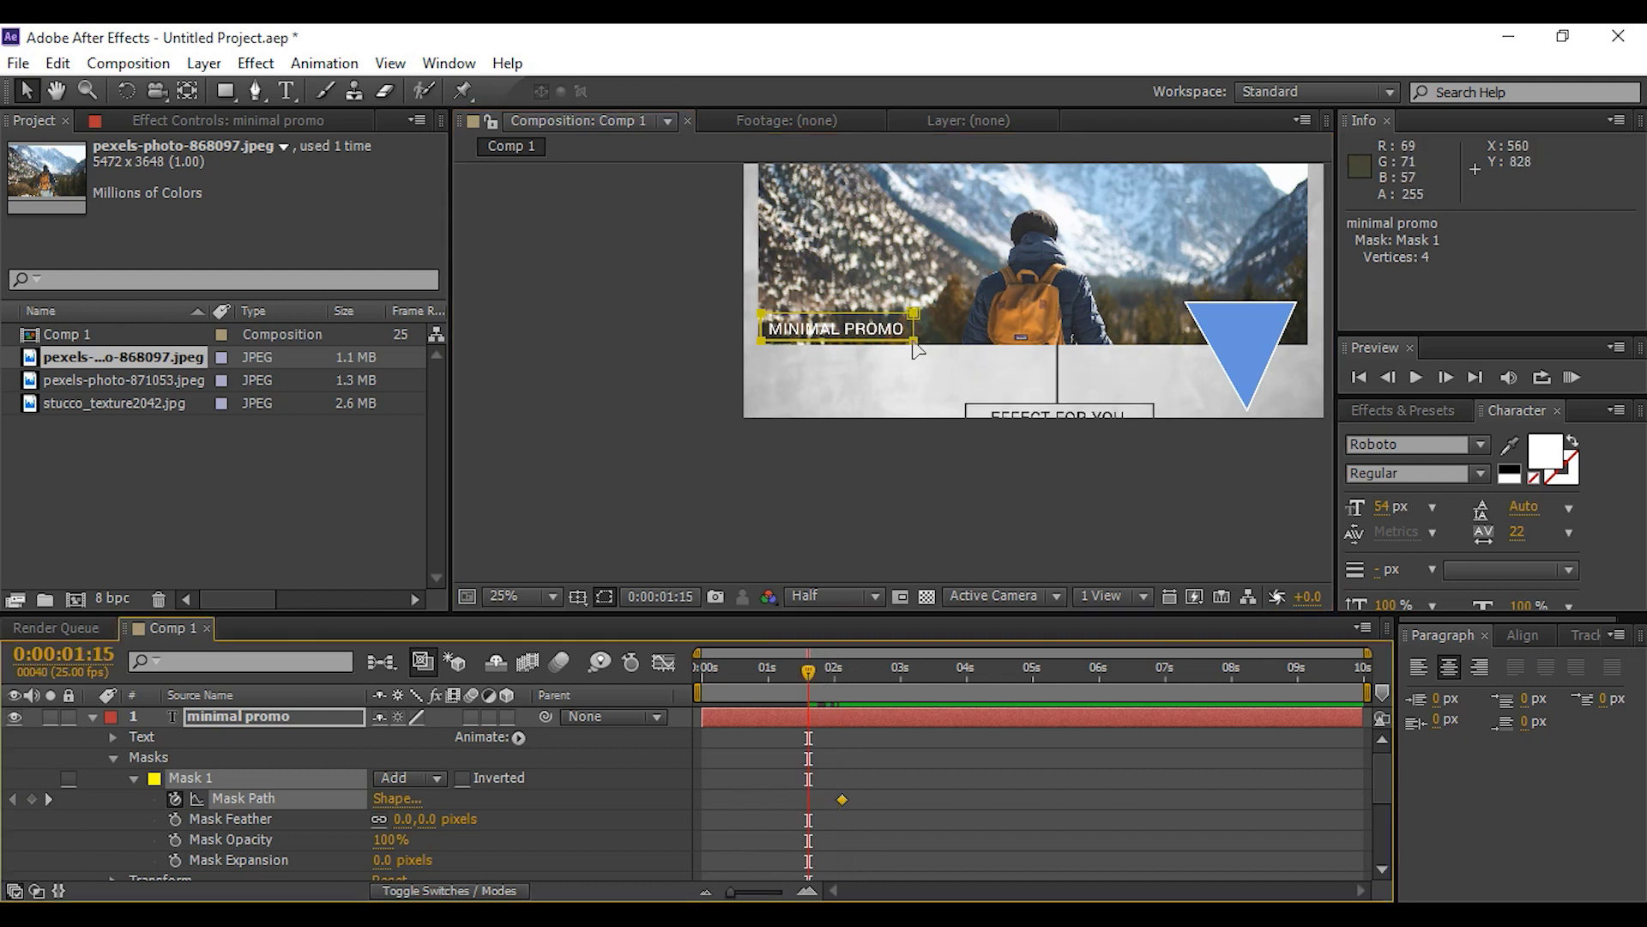
left_click_drag(913, 343, 920, 375)
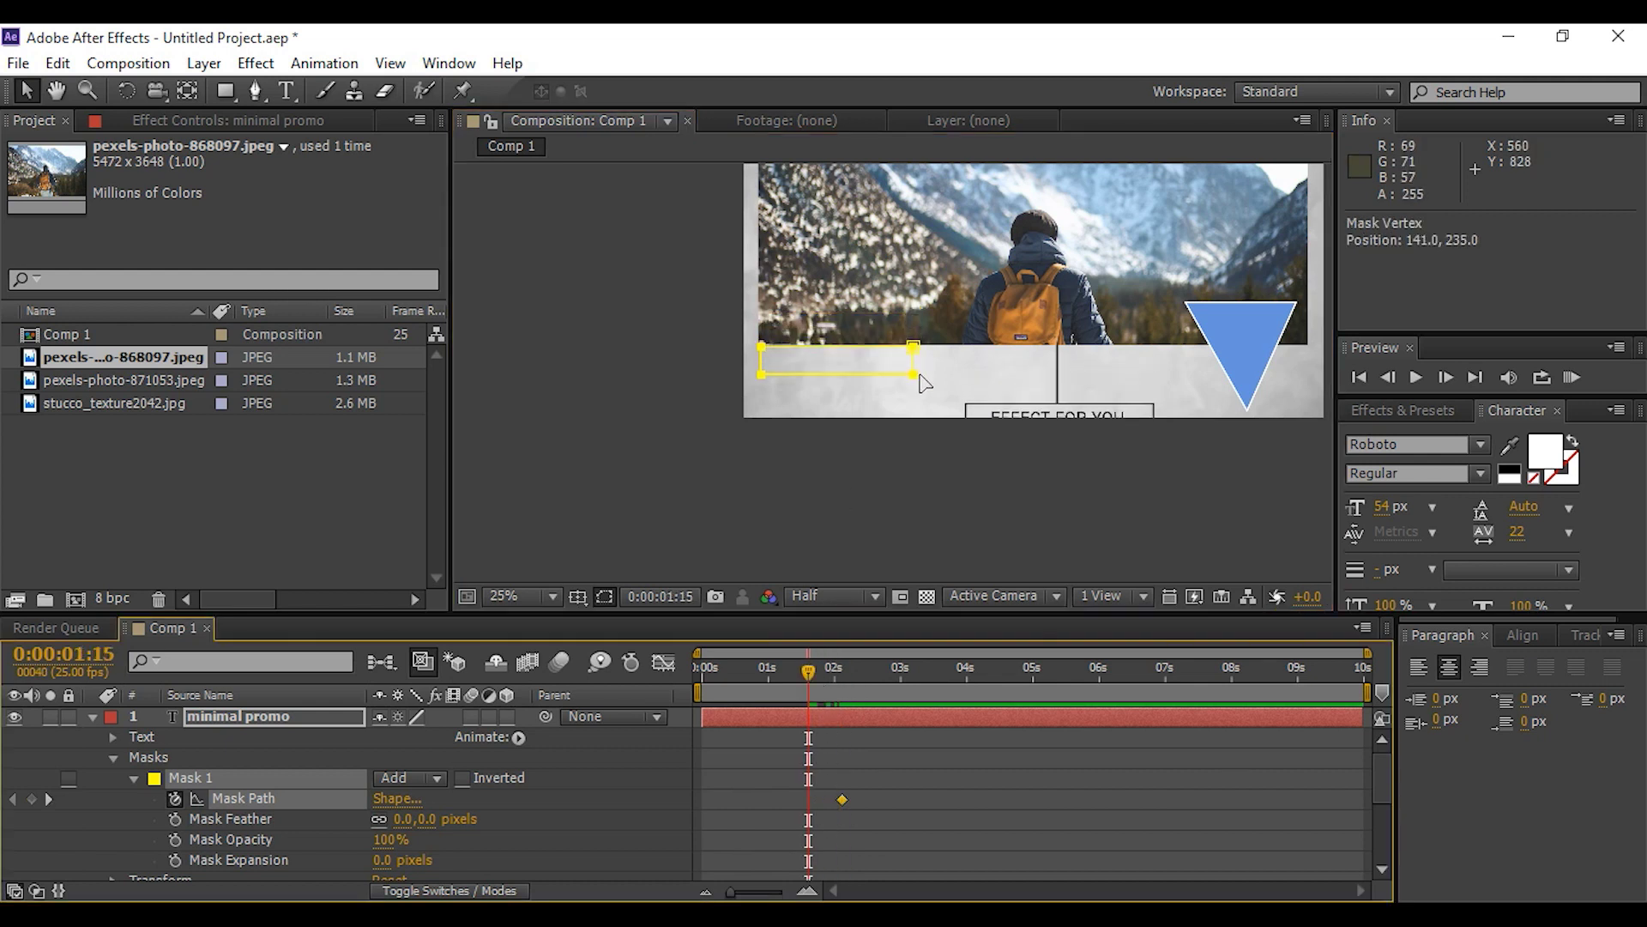
Shift the minimal promo layer's first Mask Path keyframe to 0:00:01:09 and apply Easy Ease to both keyframes
mouse_move(808, 667)
left_mouse_down()
mouse_move(843, 673)
mouse_move(792, 678)
left_mouse_up()
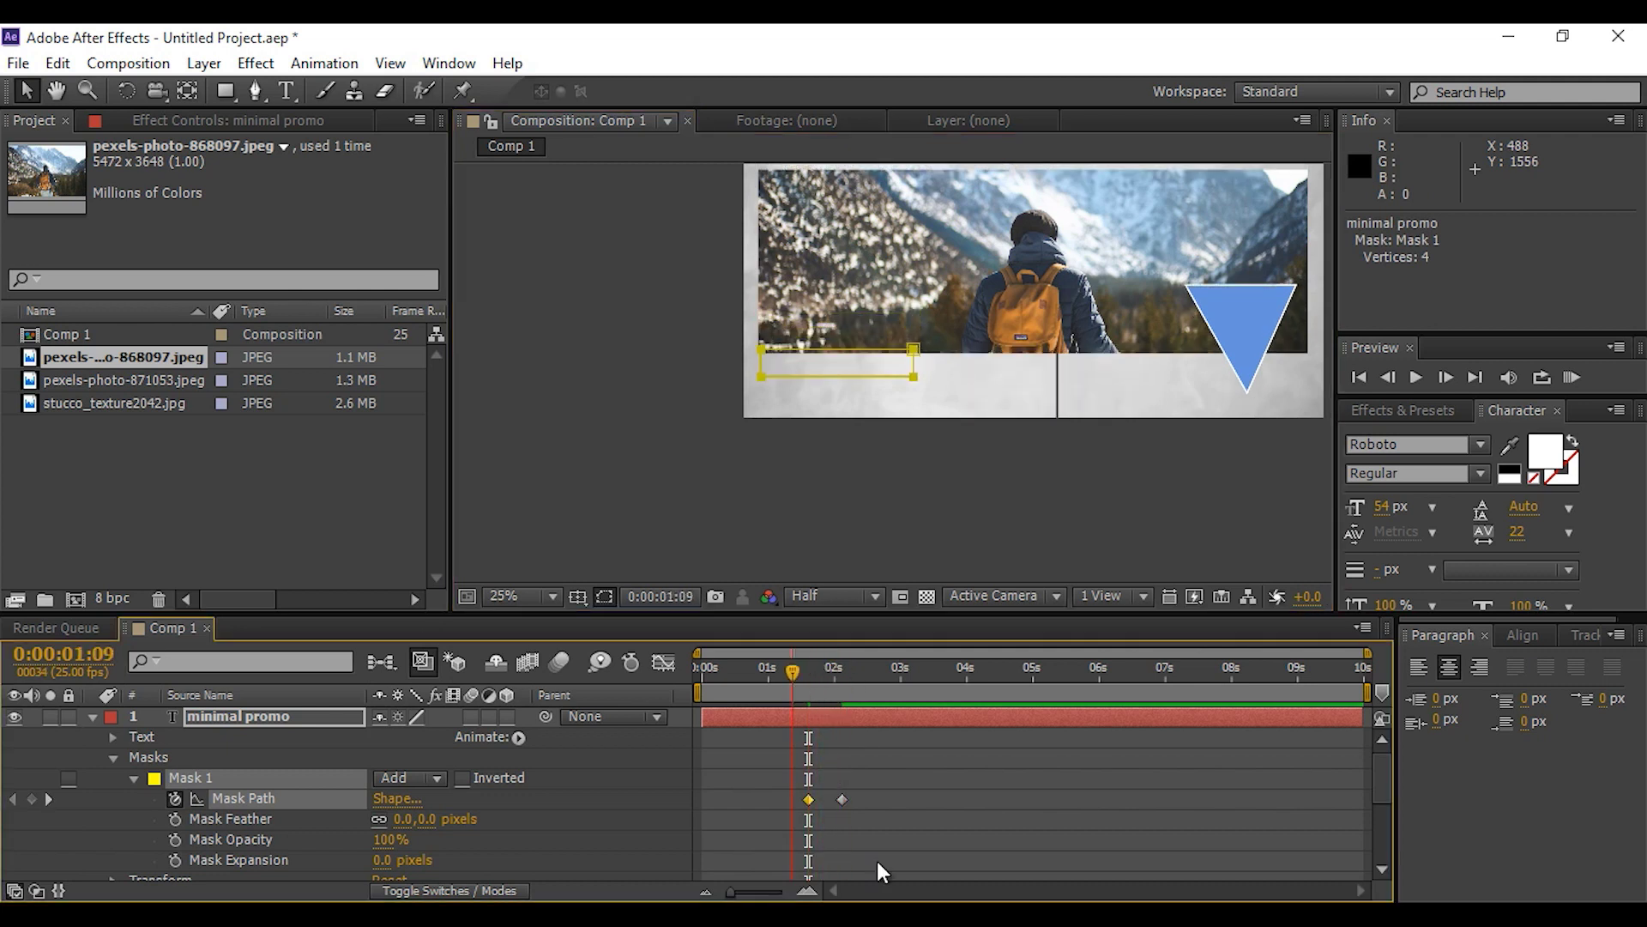
left_click_drag(808, 799, 855, 791)
right_click(842, 797)
mouse_move(908, 786)
left_click(1224, 625)
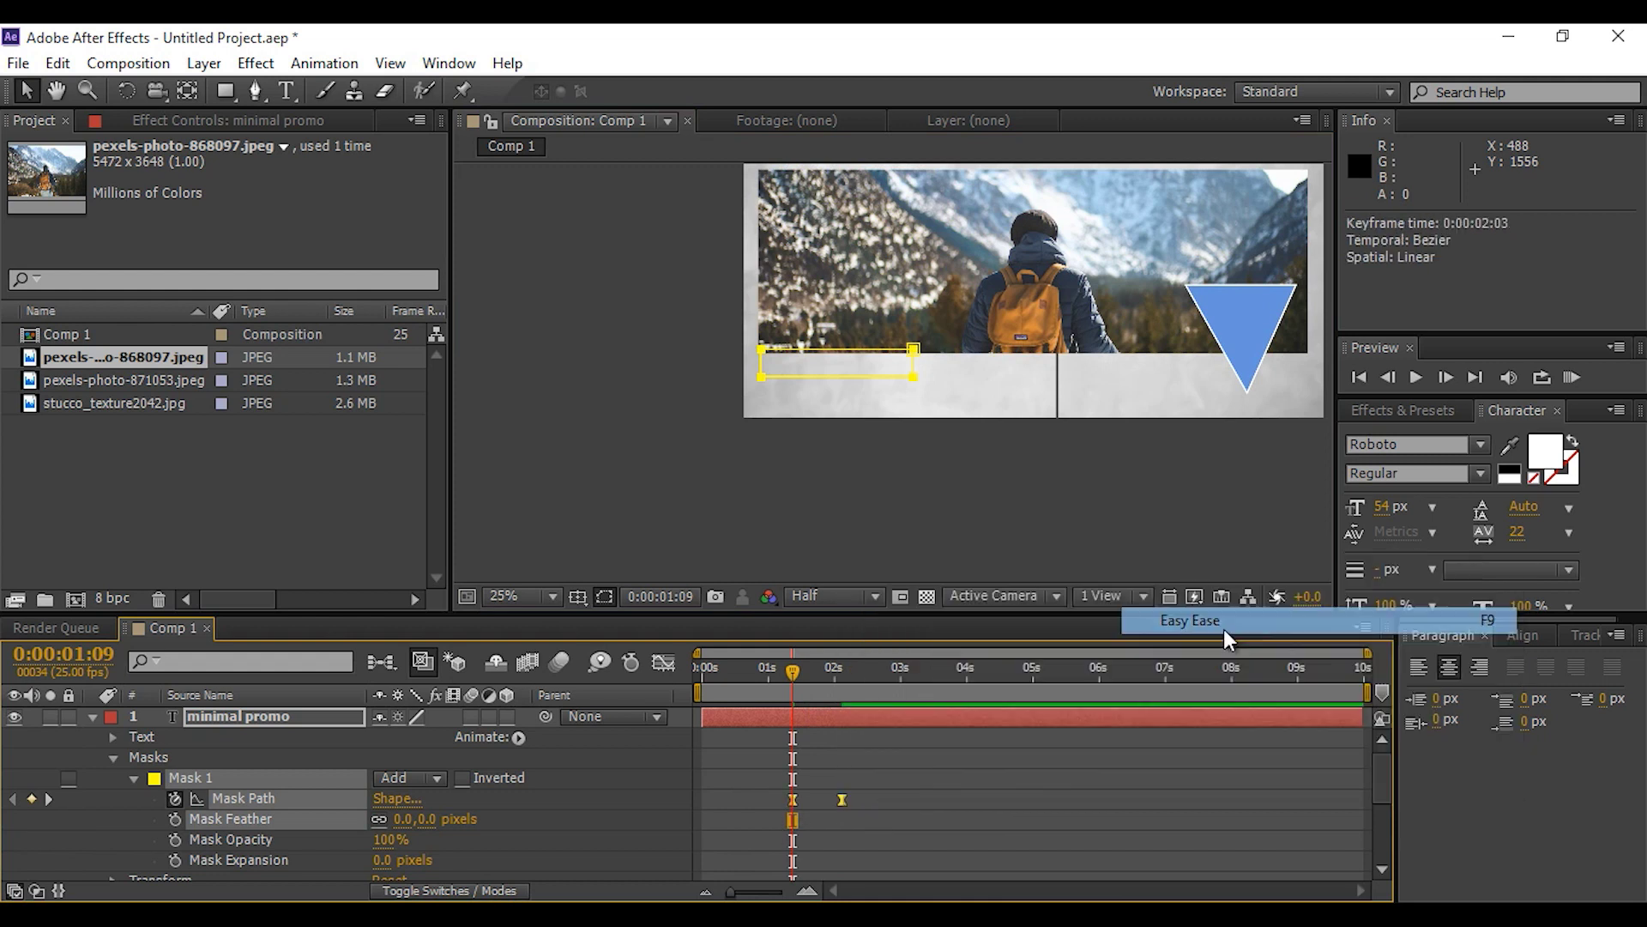
Collapse the minimal promo layer and preview the animation from 0:00:00:00
left_click(91, 717)
left_click_drag(999, 455, 773, 534)
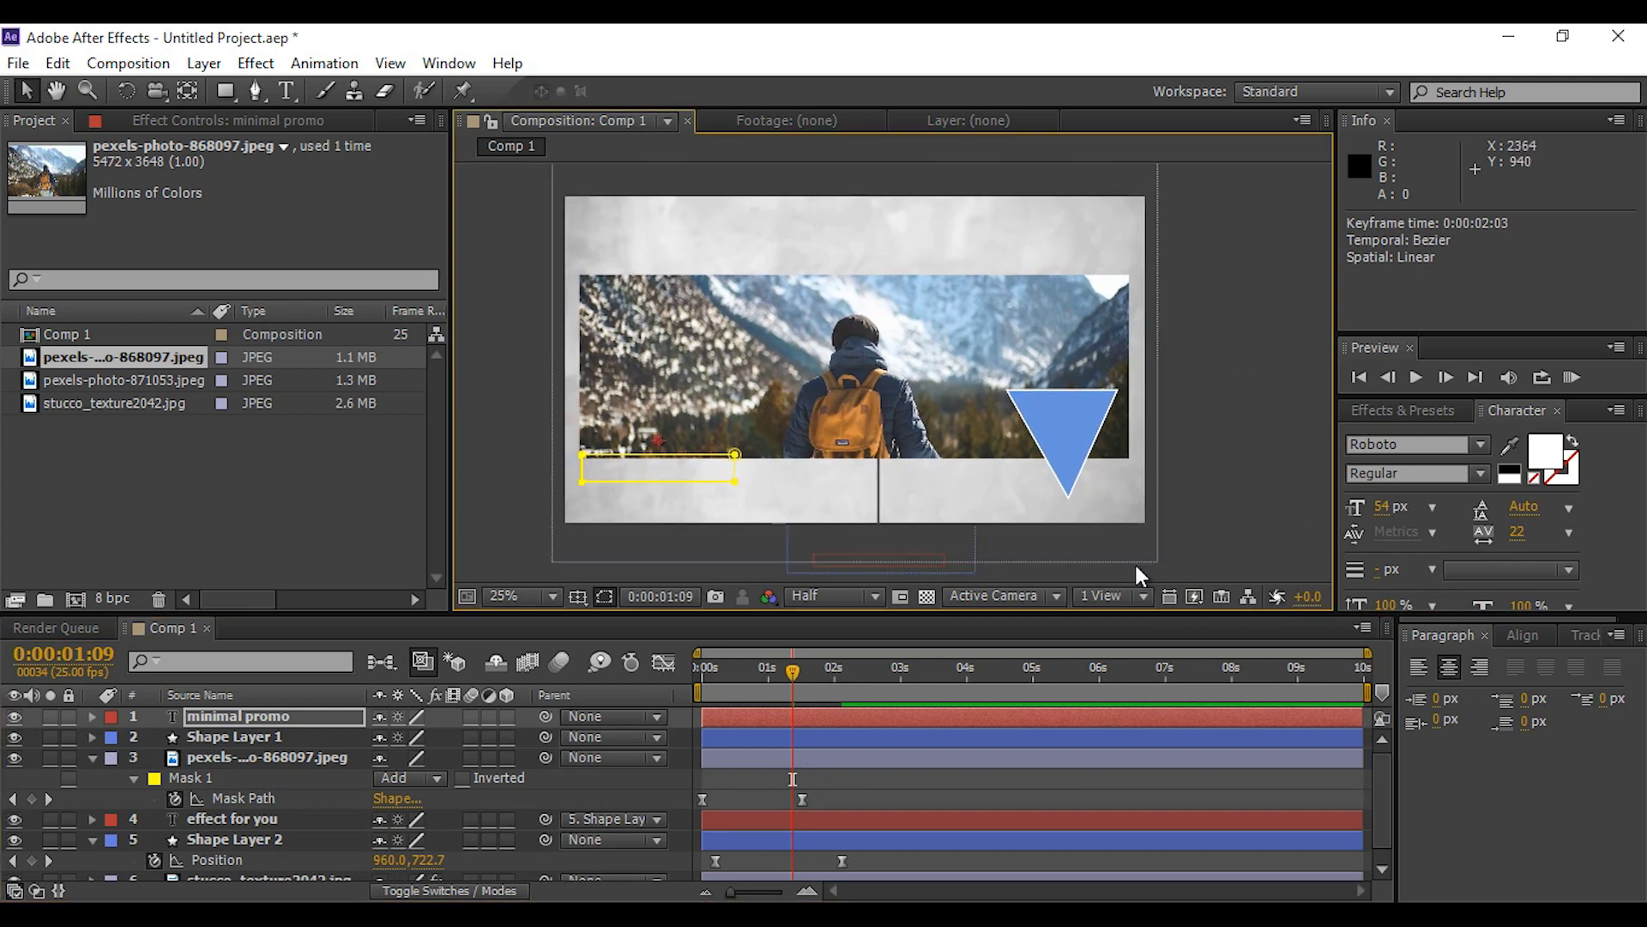
left_click_drag(791, 671, 683, 697)
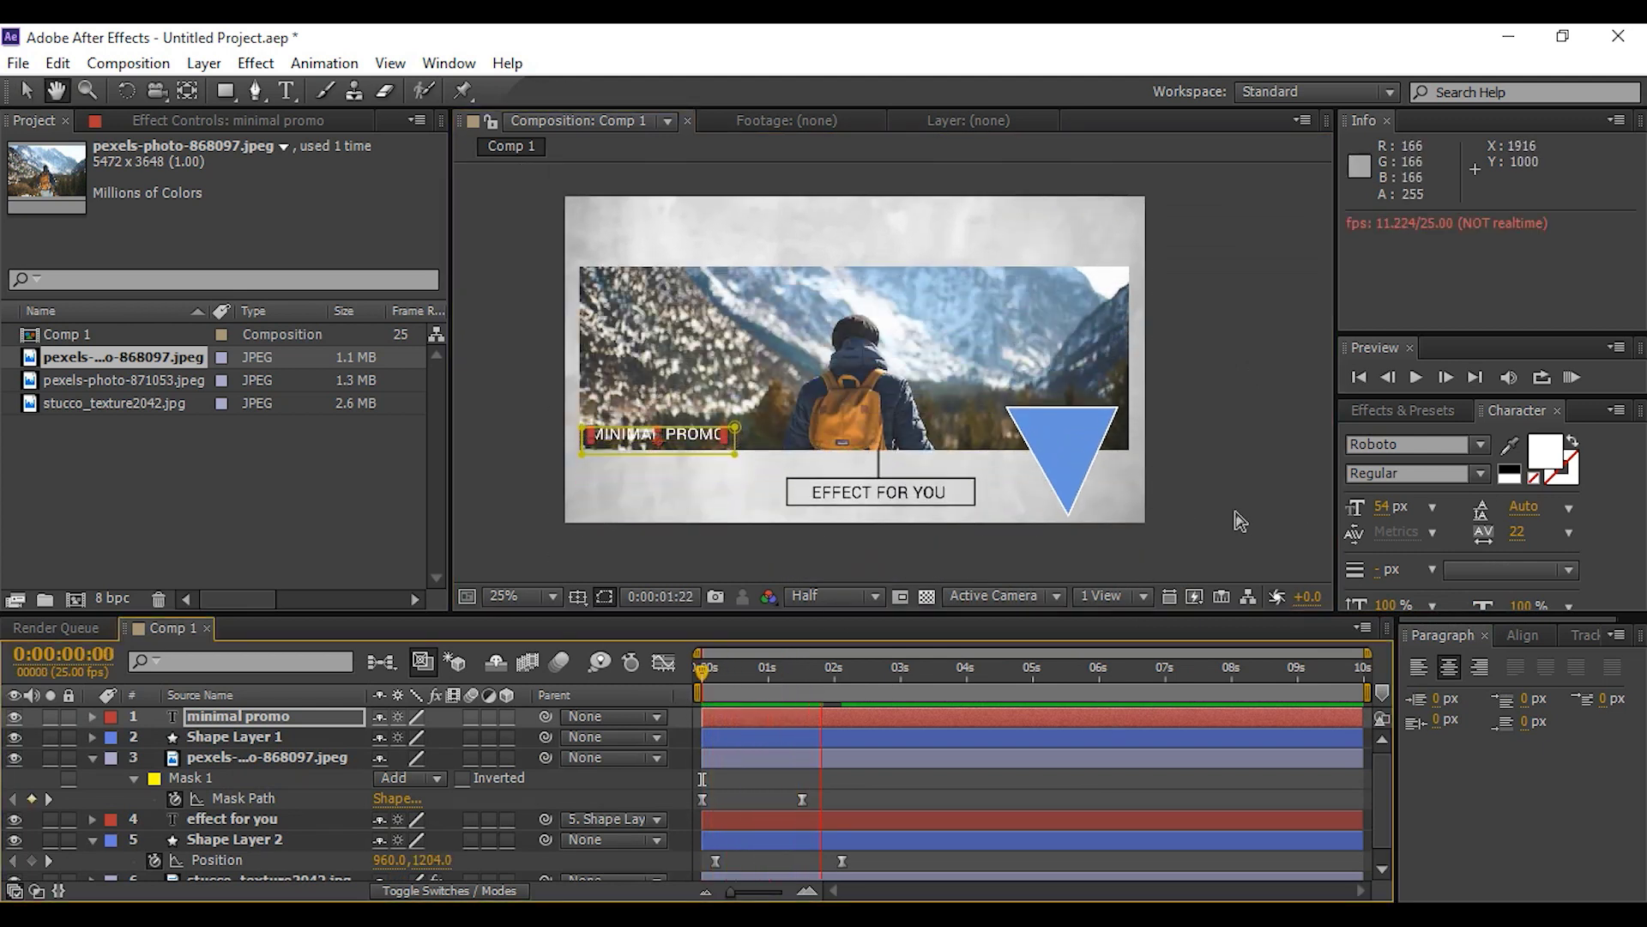
key("space")
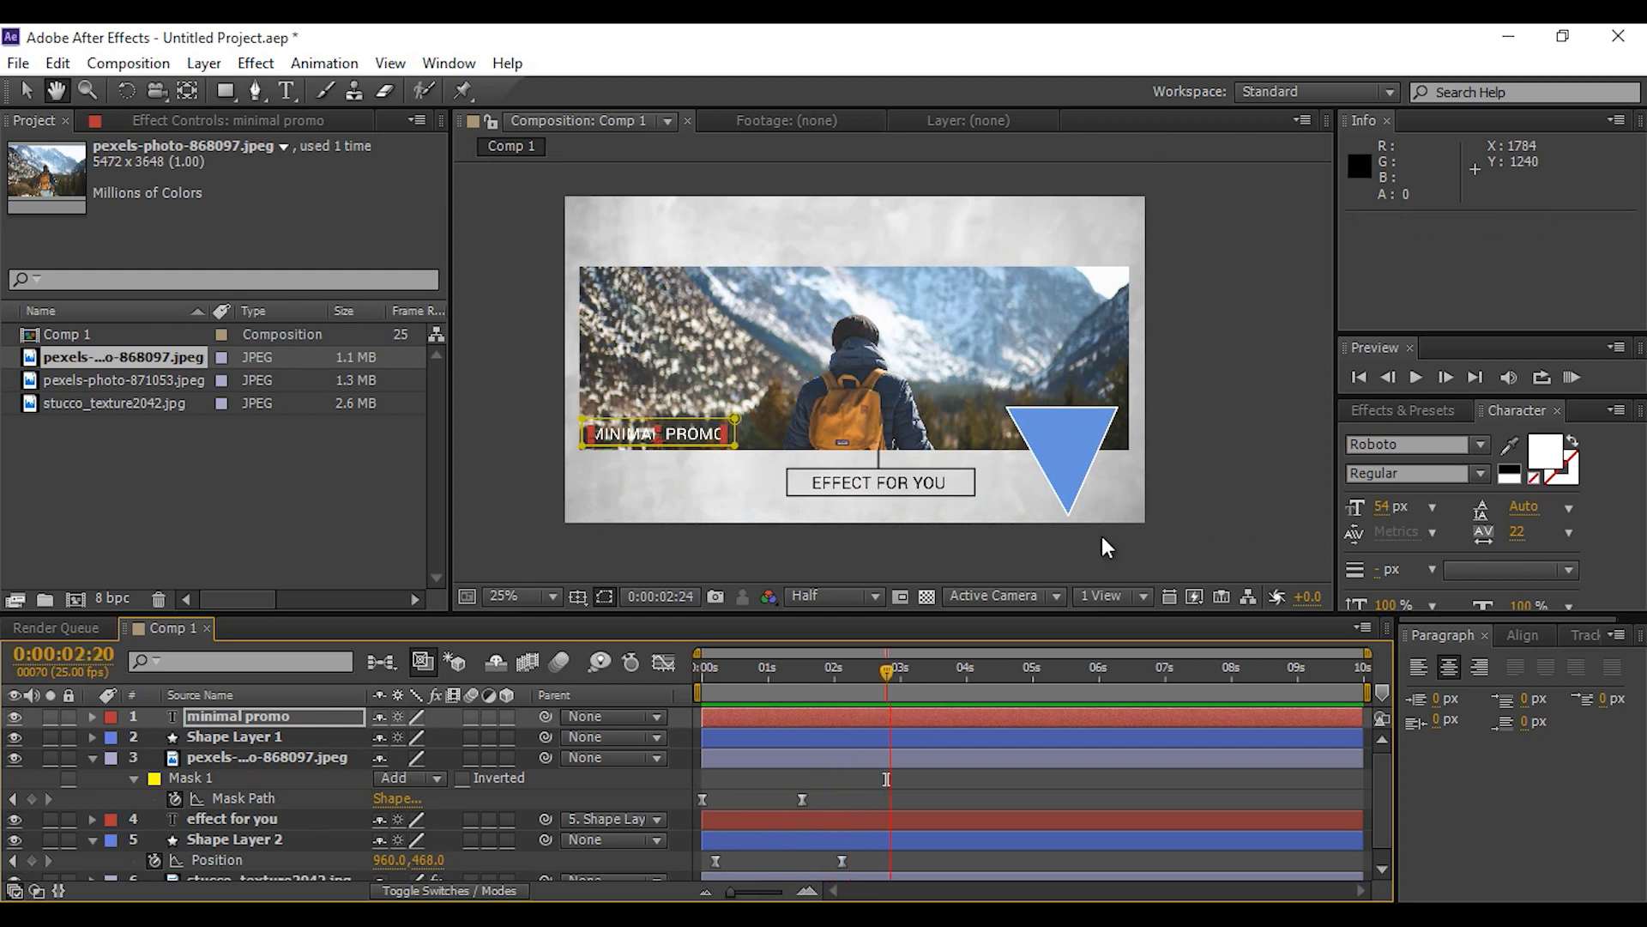
Add the text NEW TUTORIAL over the blue triangle with the time set to 0:00:02:10
left_click_drag(924, 693, 861, 695)
scroll(1052, 465, "up", 2)
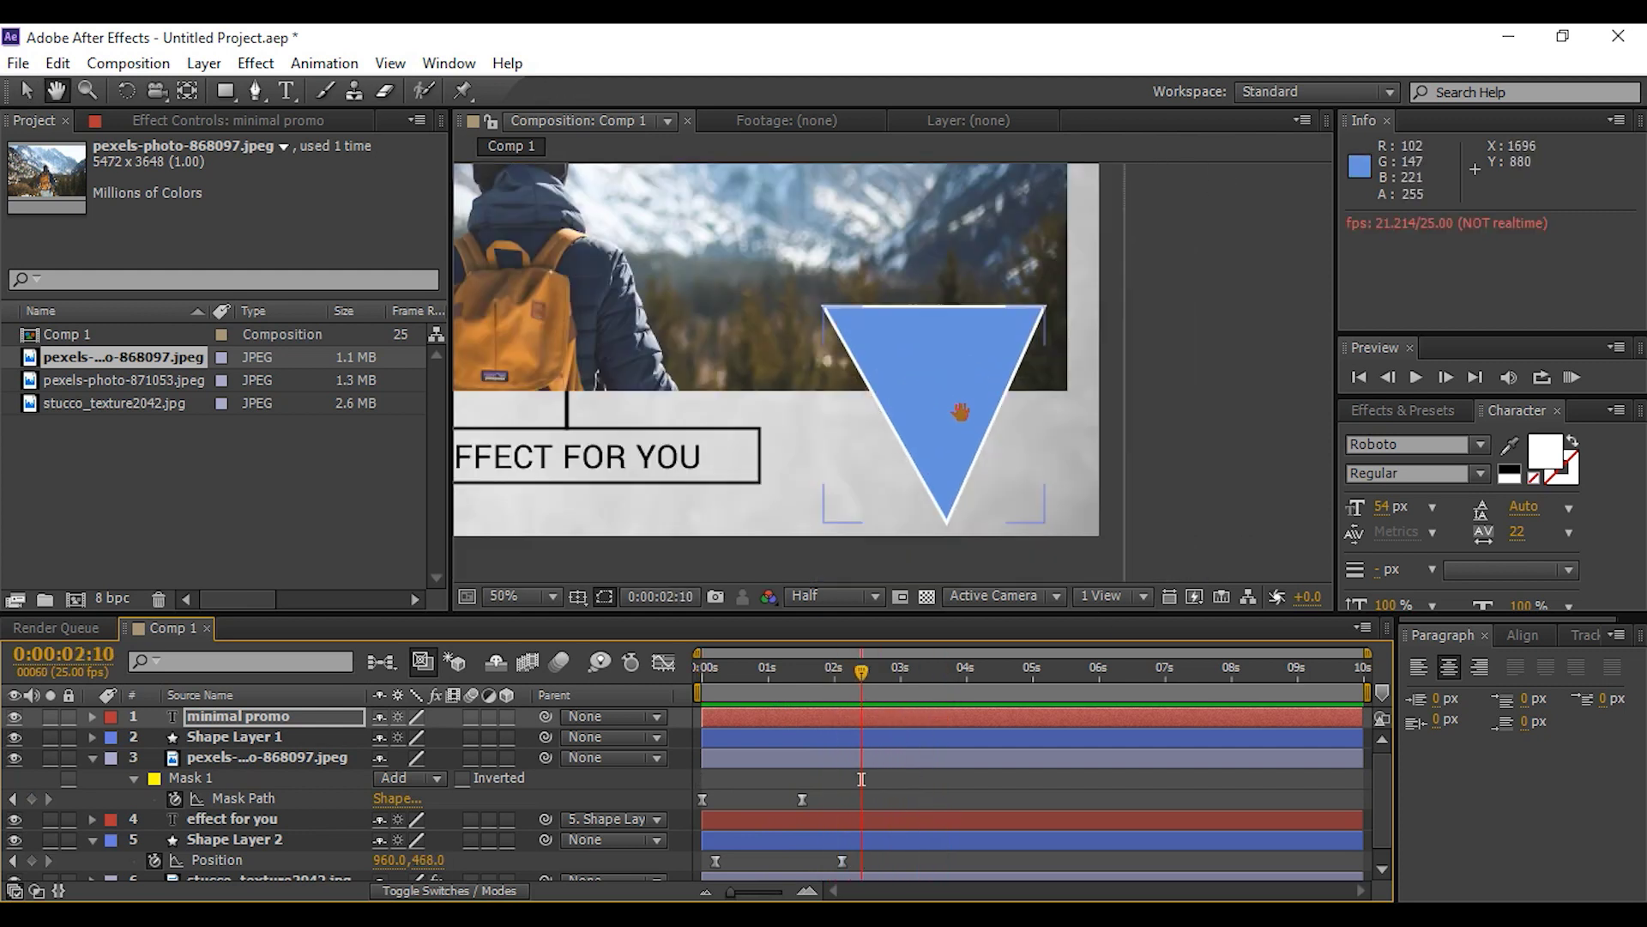
left_click(286, 90)
left_click(889, 371)
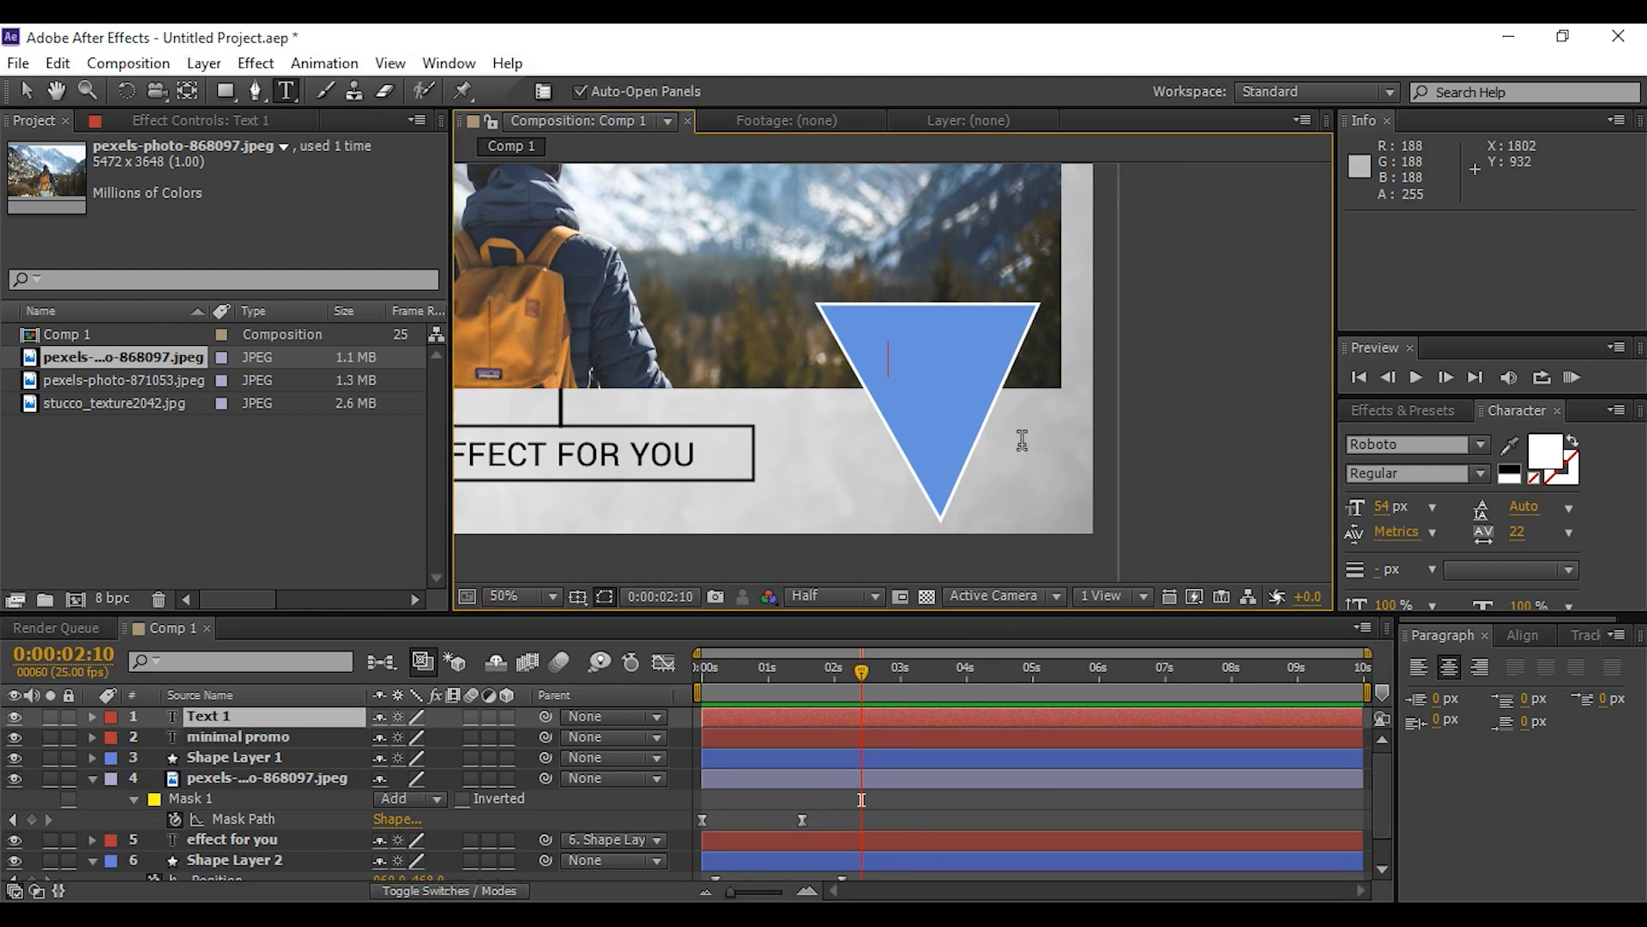
type("NEW ")
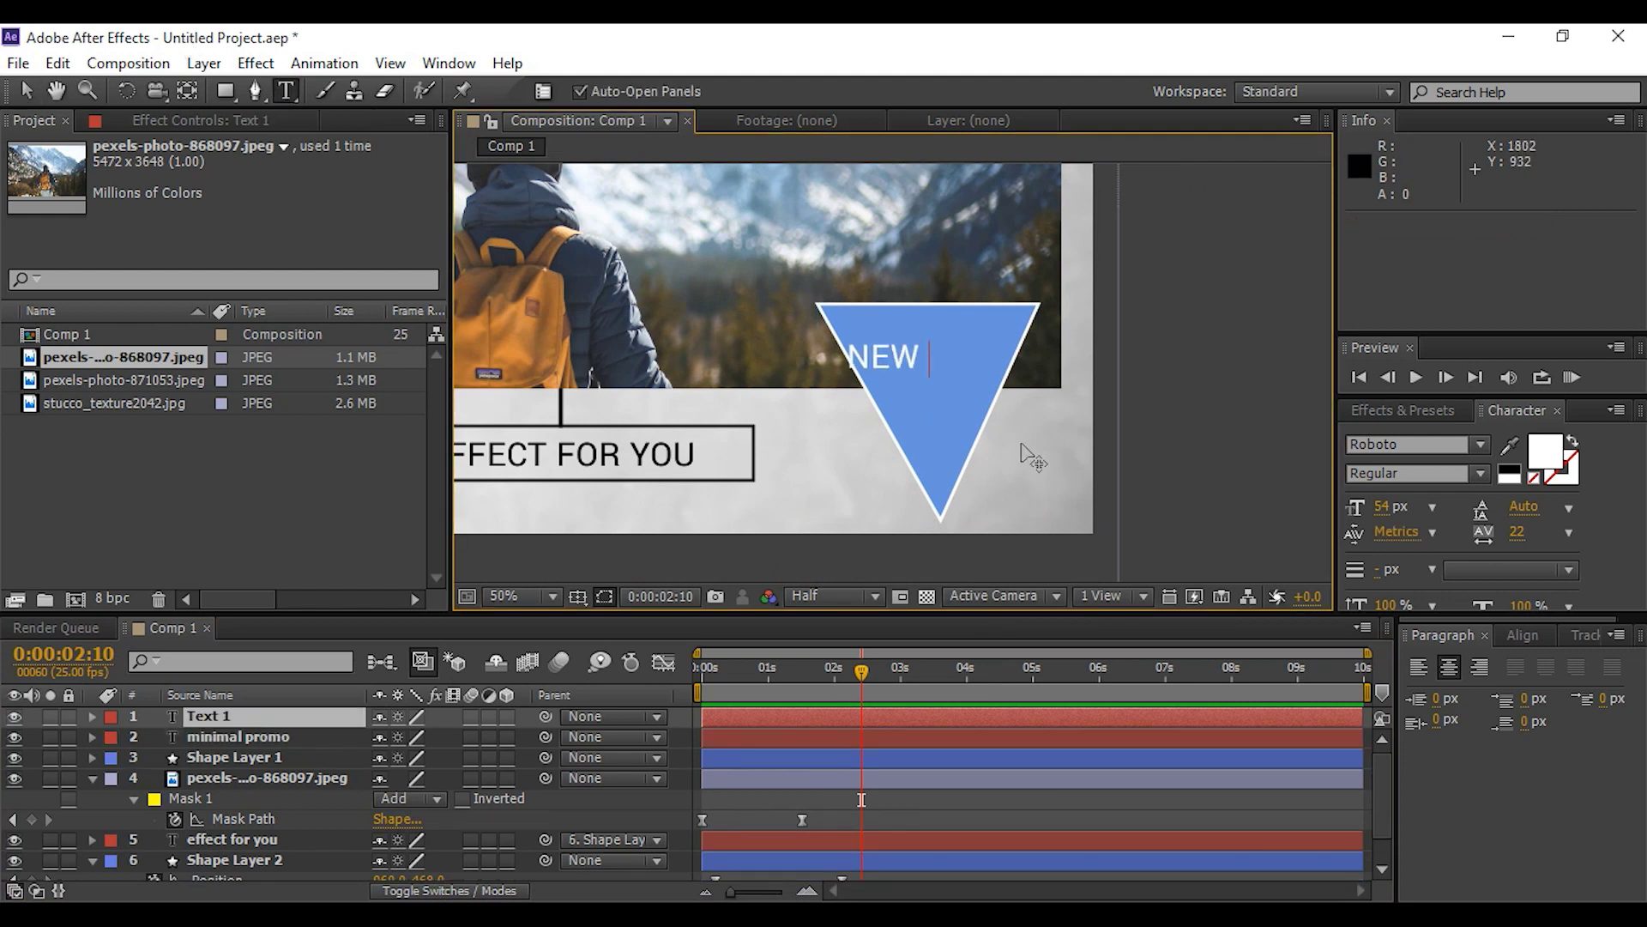
type("TUTOR")
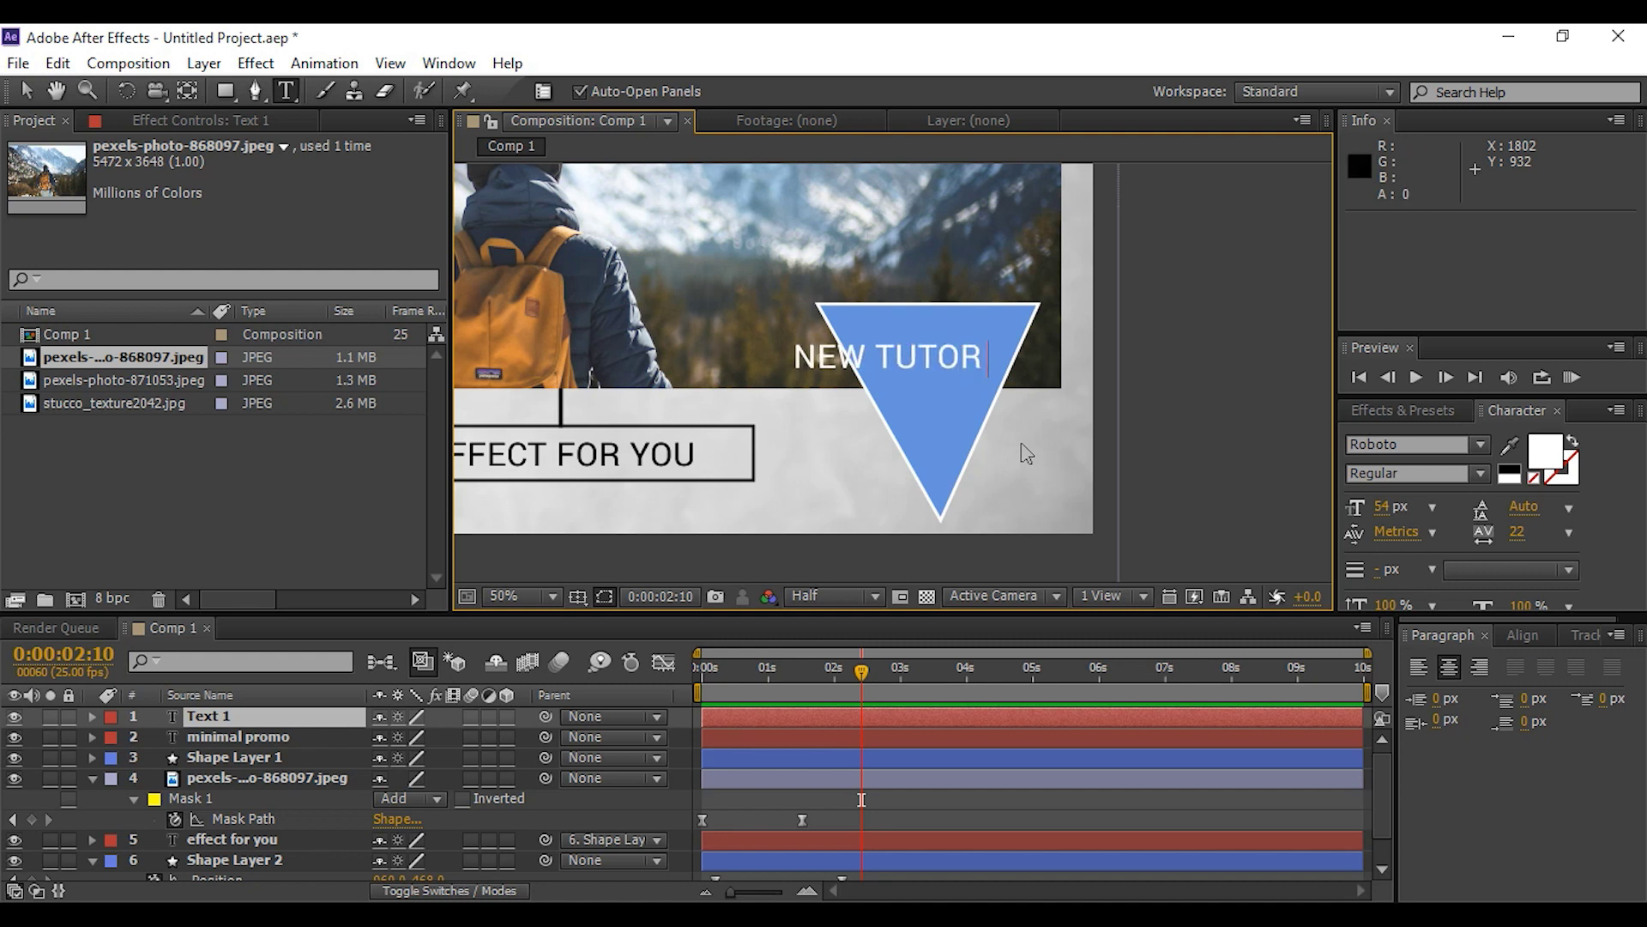
type("IAL")
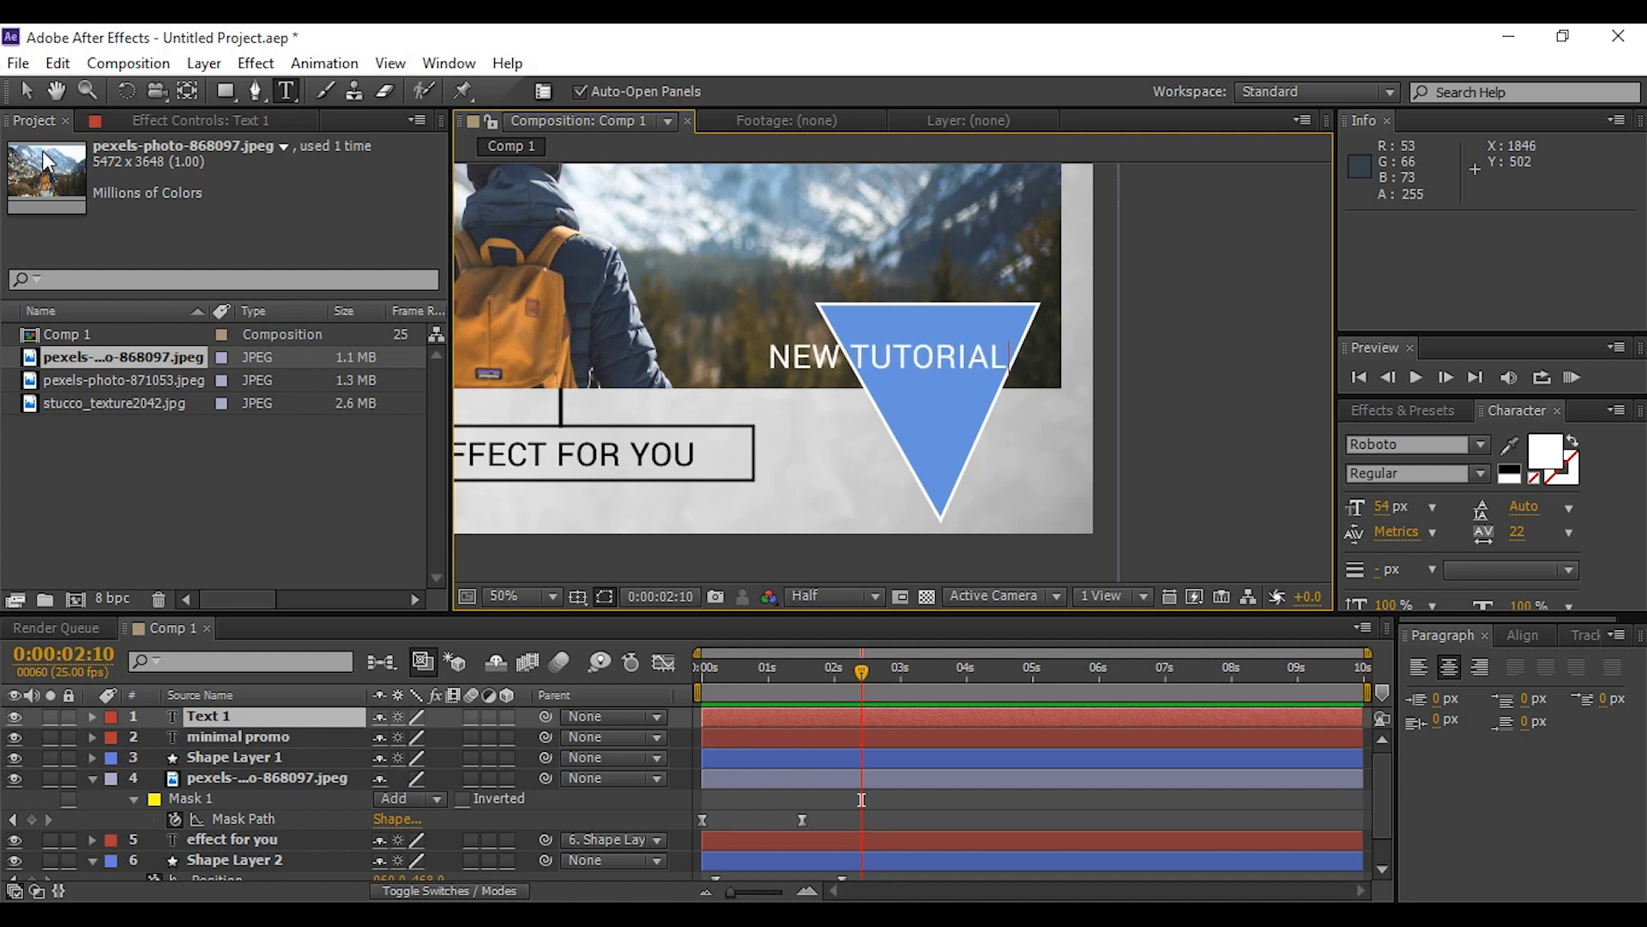
key("ctrl+Return")
Reduce the NEW TUTORIAL text to 25 px and center it inside the triangle at position 1650, 806
key("v")
left_click_drag(1383, 508, 1344, 508)
left_click_drag(903, 368, 945, 365)
left_click_drag(1383, 506, 1378, 506)
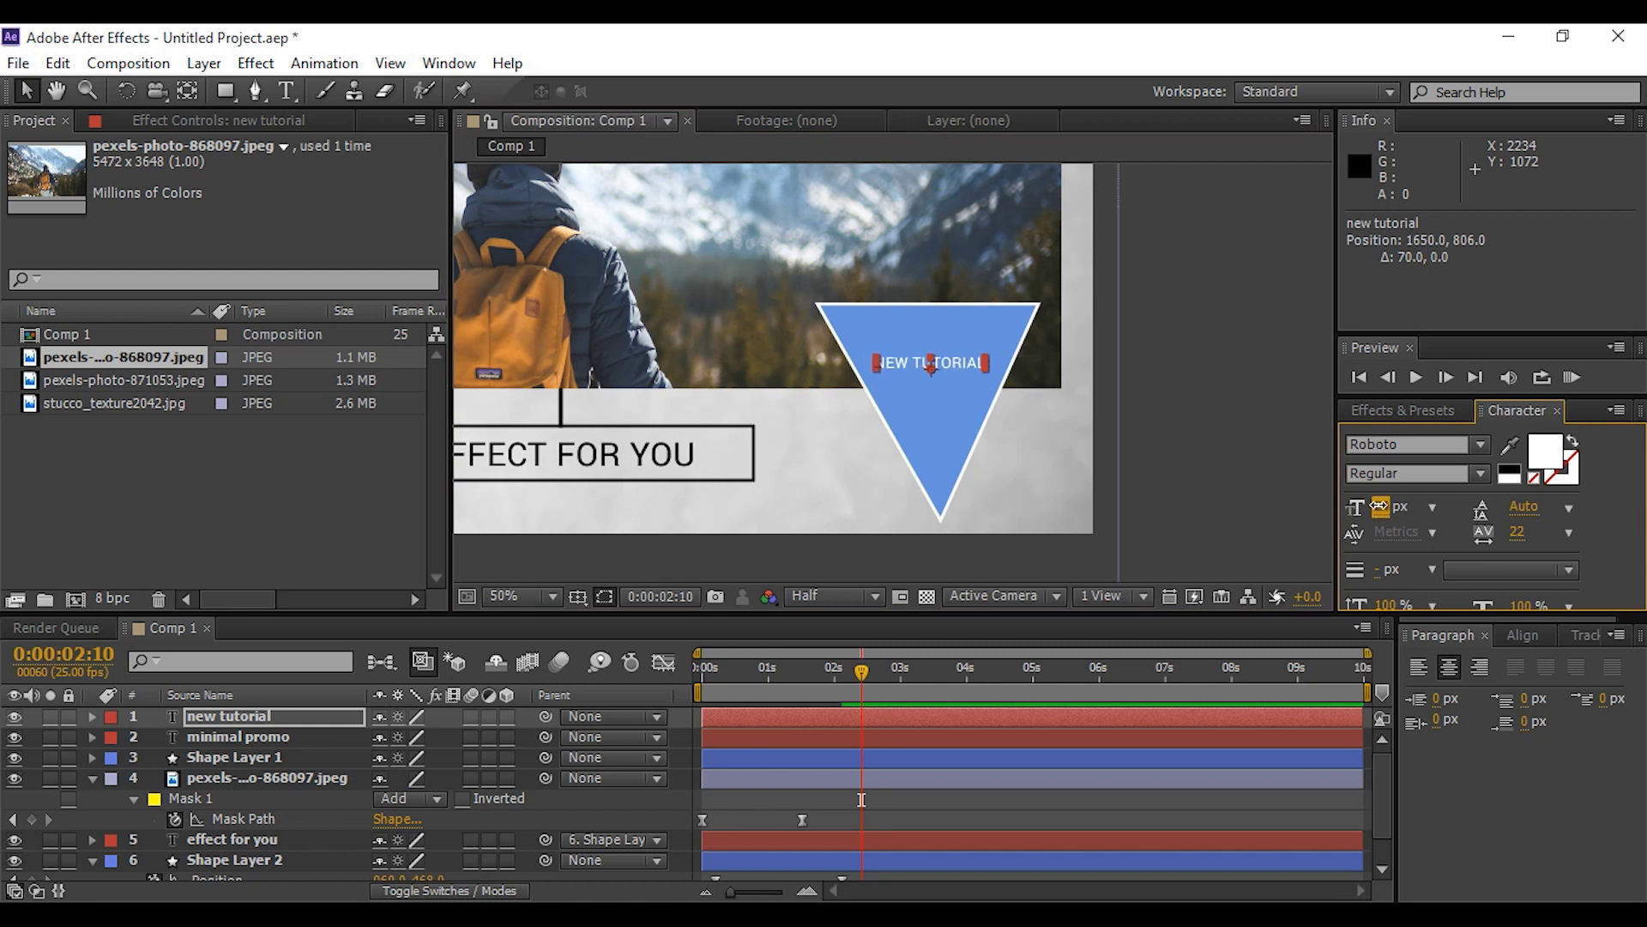
Draw a rectangular mask around the NEW TUTORIAL text and keyframe its Mask Path at 0:00:02:10
key("q")
left_click_drag(860, 346, 1001, 374)
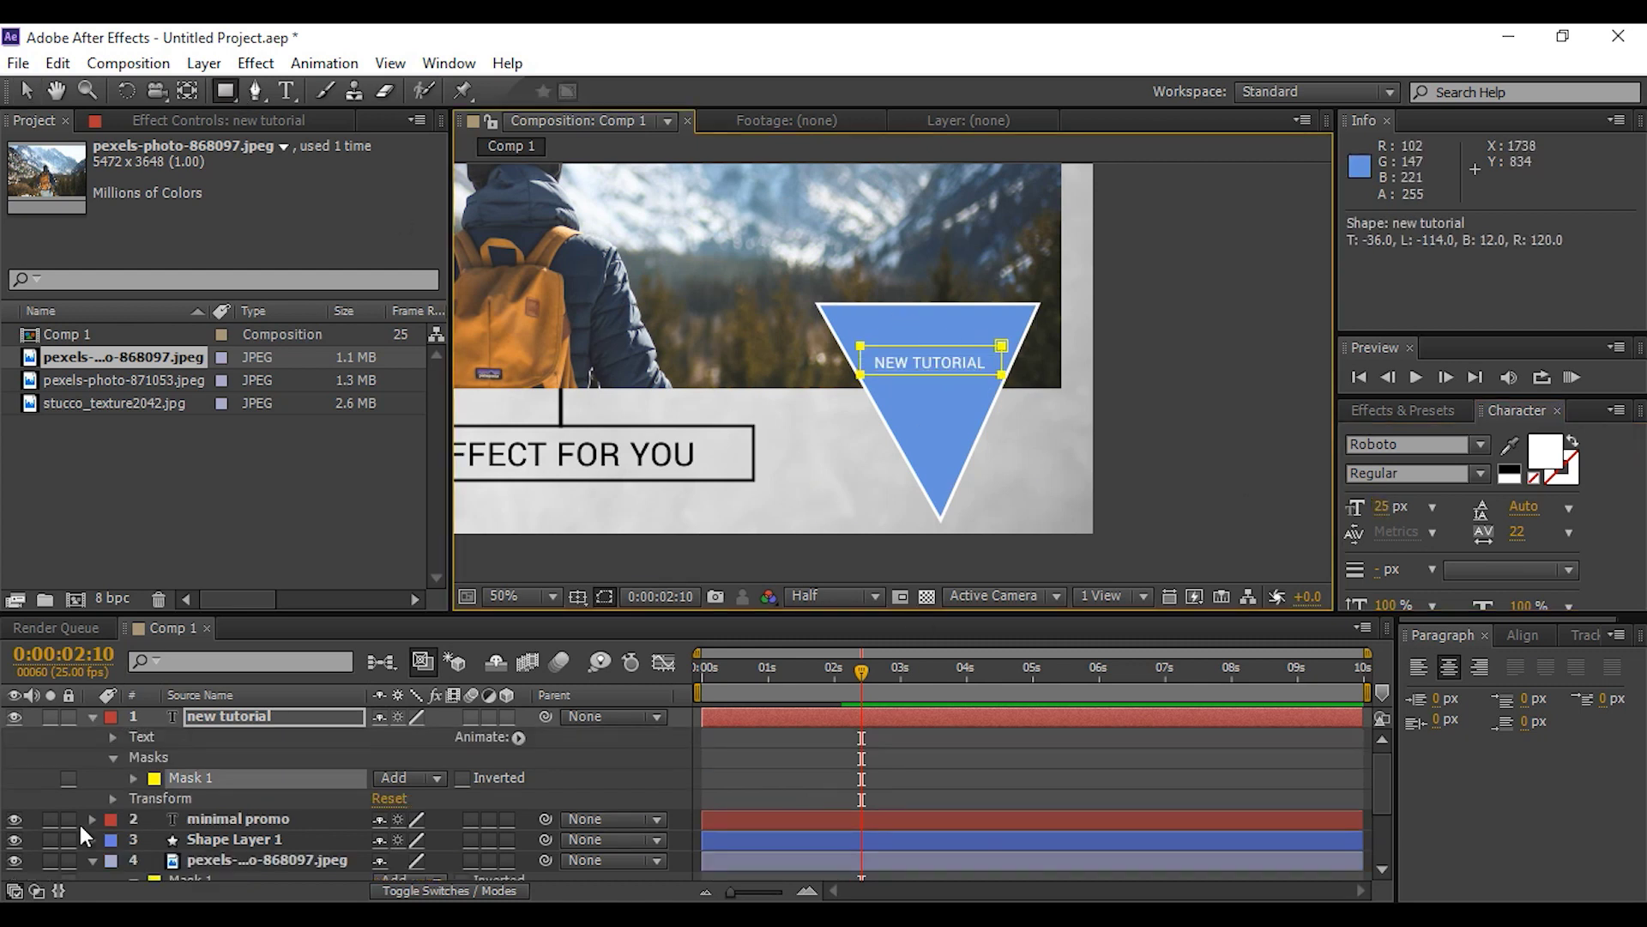
left_click(134, 777)
left_click(175, 798)
Move the new tutorial layer's mask down below the text at 0:00:01:22 to keyframe its hidden state
left_click(827, 672)
left_click(26, 90)
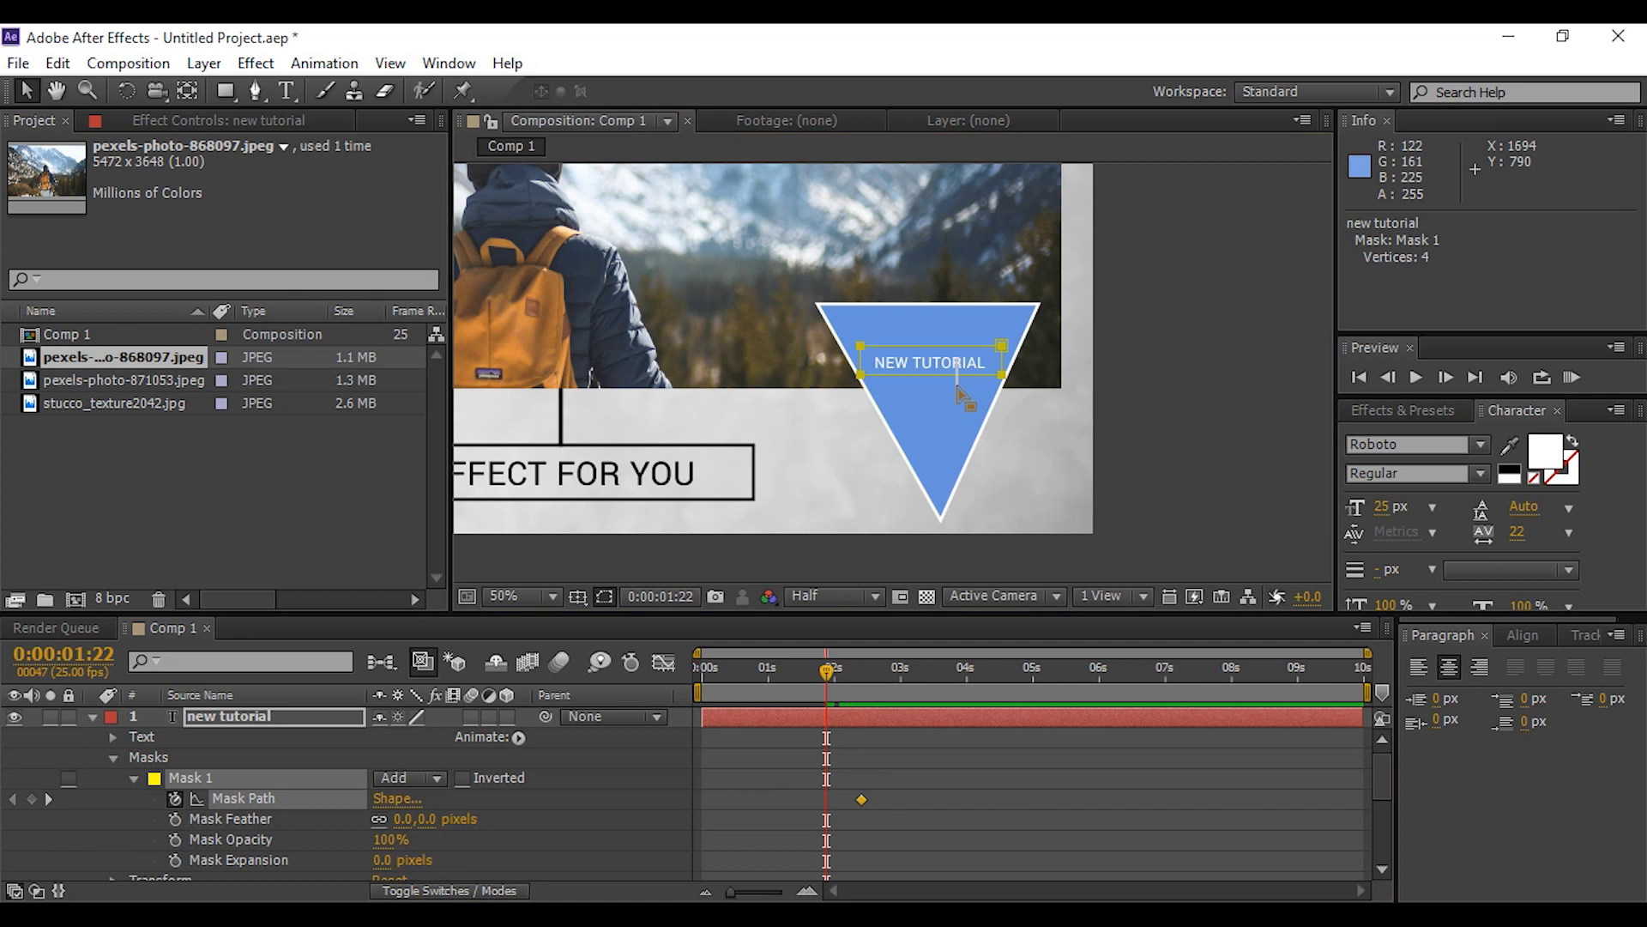
left_click_drag(957, 383, 991, 399)
Shift the new tutorial layer's first Mask Path keyframe slightly earlier and apply Easy Ease to both keyframes
left_click_drag(941, 735, 816, 799)
right_click(861, 798)
mouse_move(987, 778)
left_click(1208, 618)
left_click(961, 796)
Preview the composition from the start to check the NEW TUTORIAL text reveal
left_click_drag(823, 672, 692, 683)
scroll(726, 387, "down", 1)
left_click_drag(726, 387, 941, 474)
left_click_drag(702, 673, 799, 675)
key("KP_0")
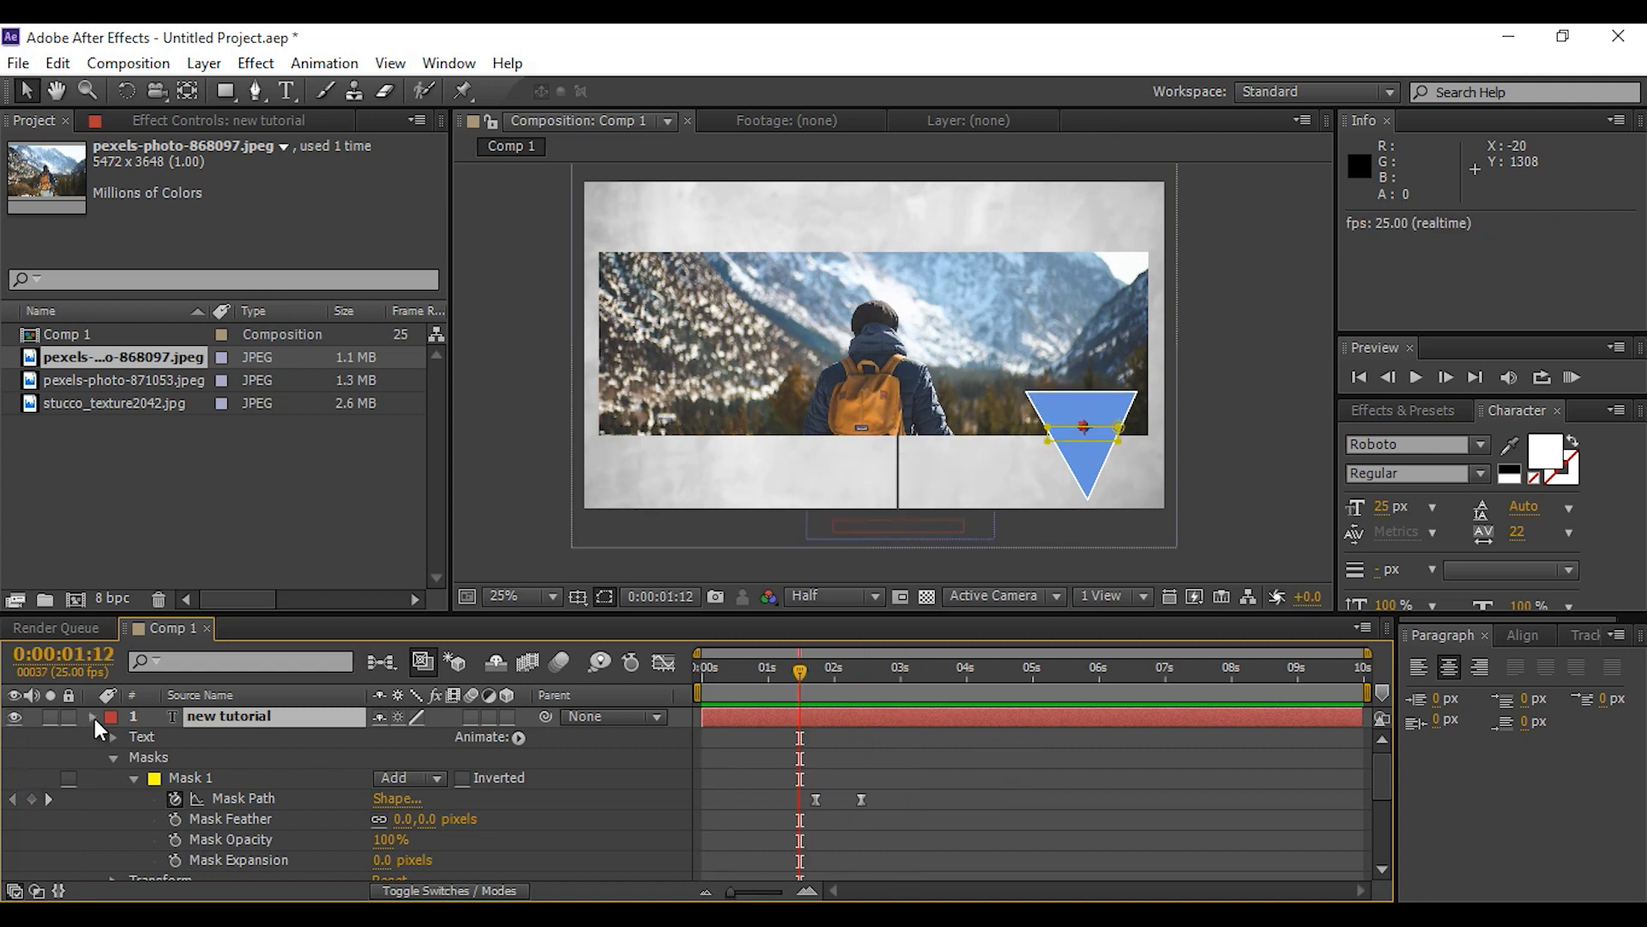
Collapse the expanded layers in the timeline and make the timeline area taller
left_click(93, 718)
left_click(95, 773)
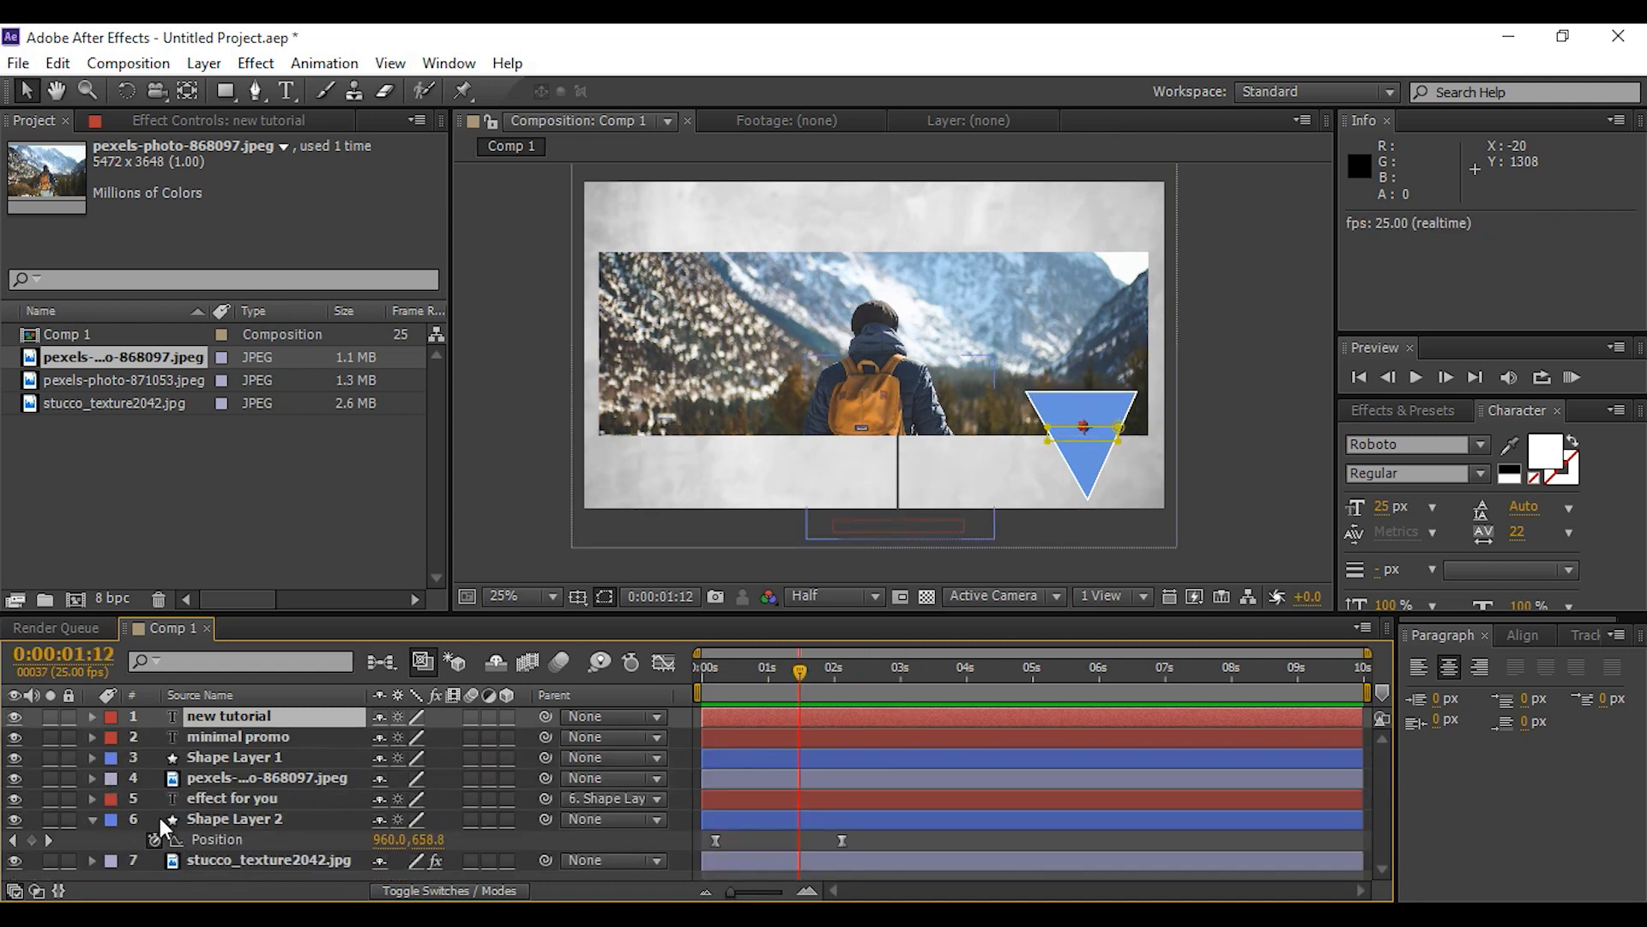
left_click(93, 819)
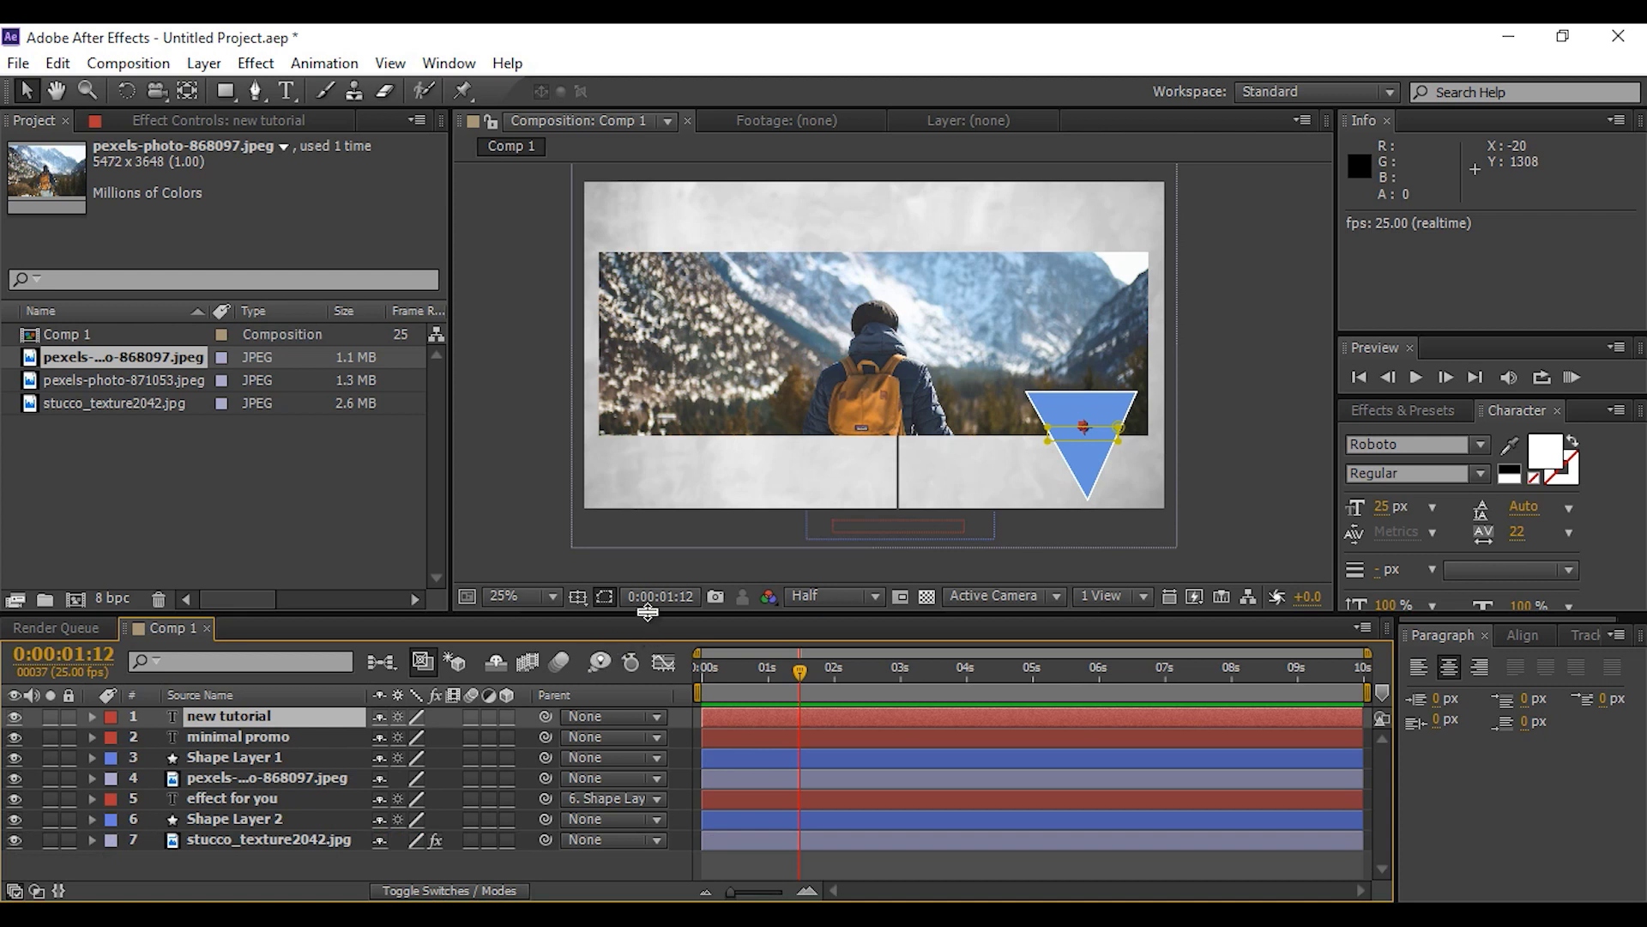
left_click_drag(648, 611, 648, 526)
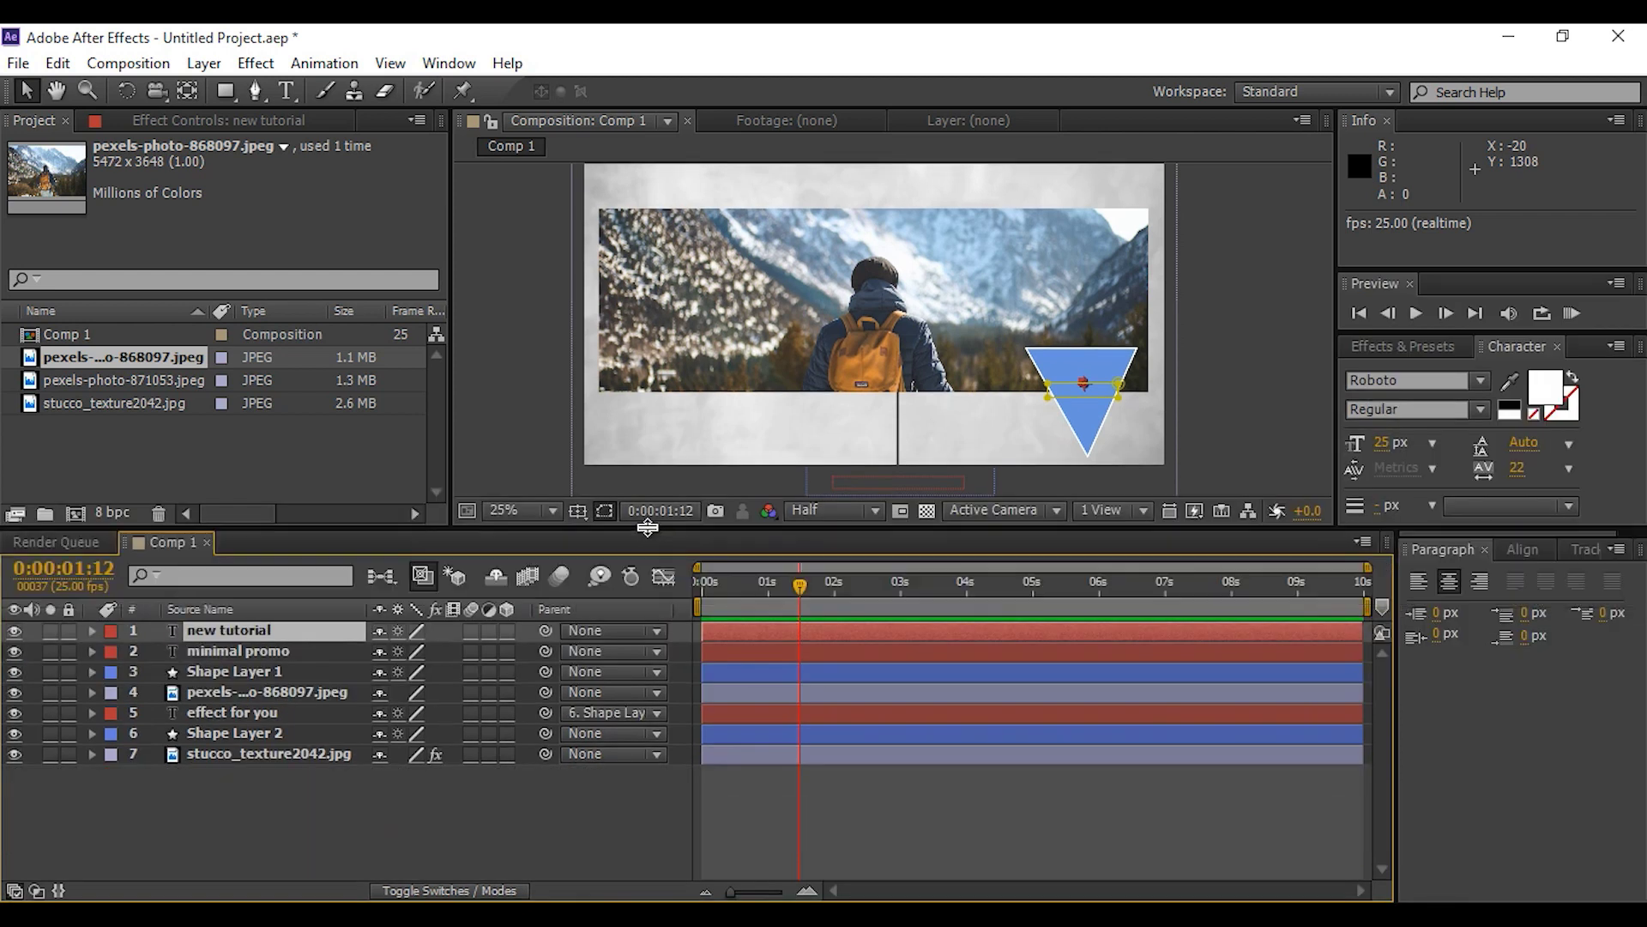
Pre-compose the pexels-photo-868097.jpeg layer under a new composition name, leaving all attributes in Comp 1
left_click(250, 693)
right_click(251, 694)
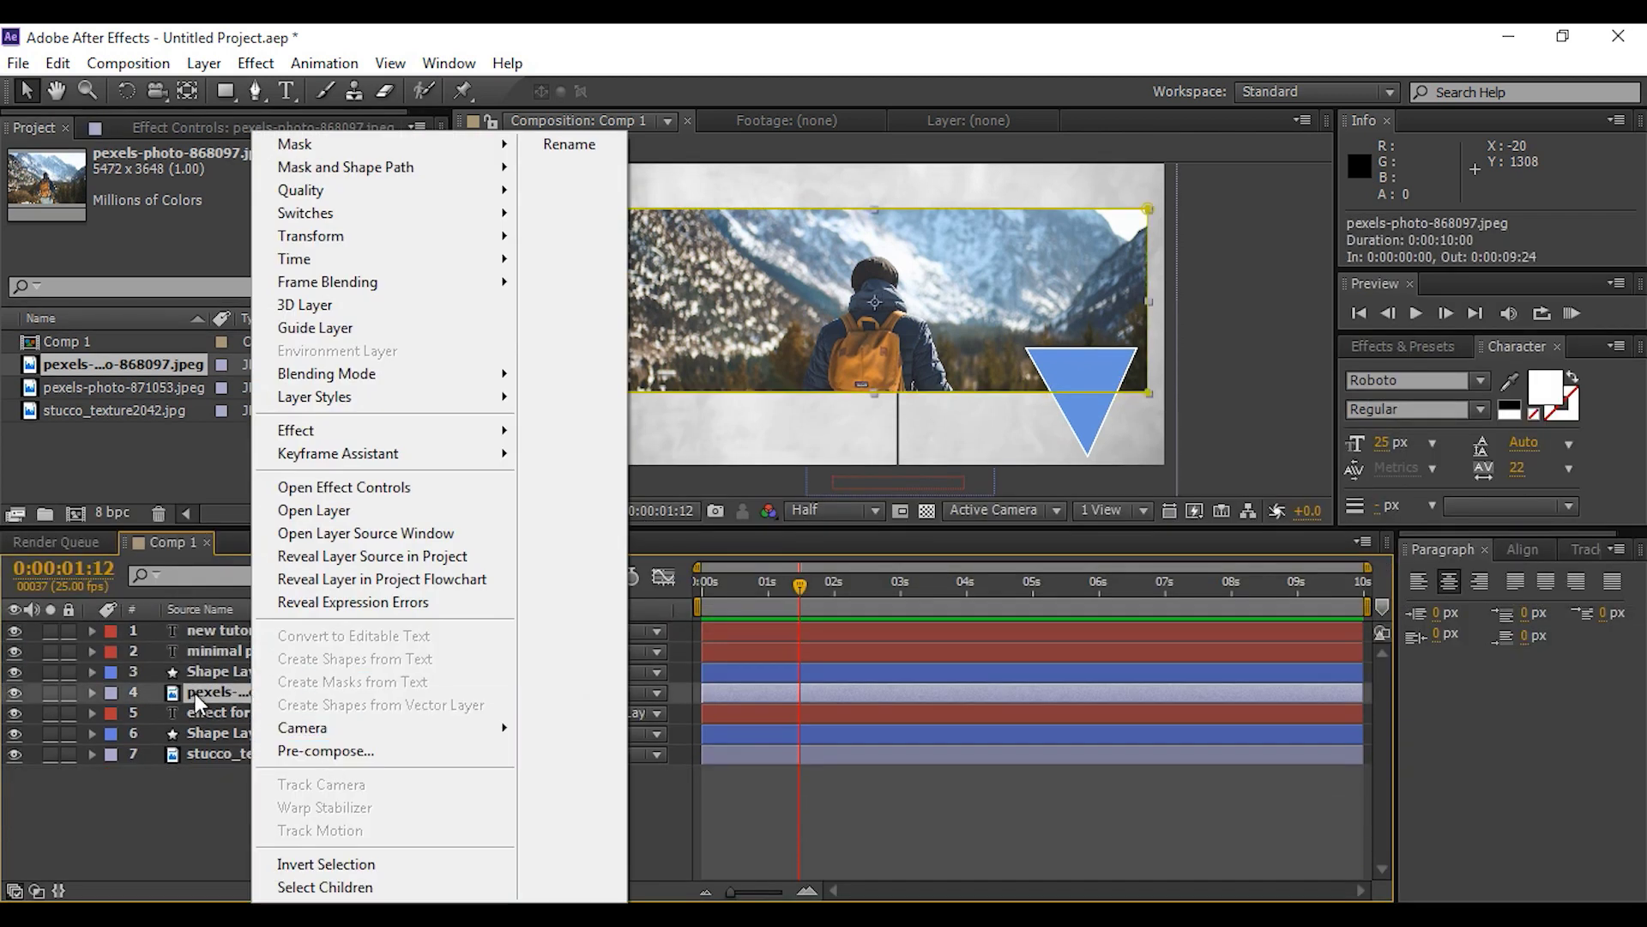
left_click(194, 691)
right_click(209, 697)
left_click(321, 753)
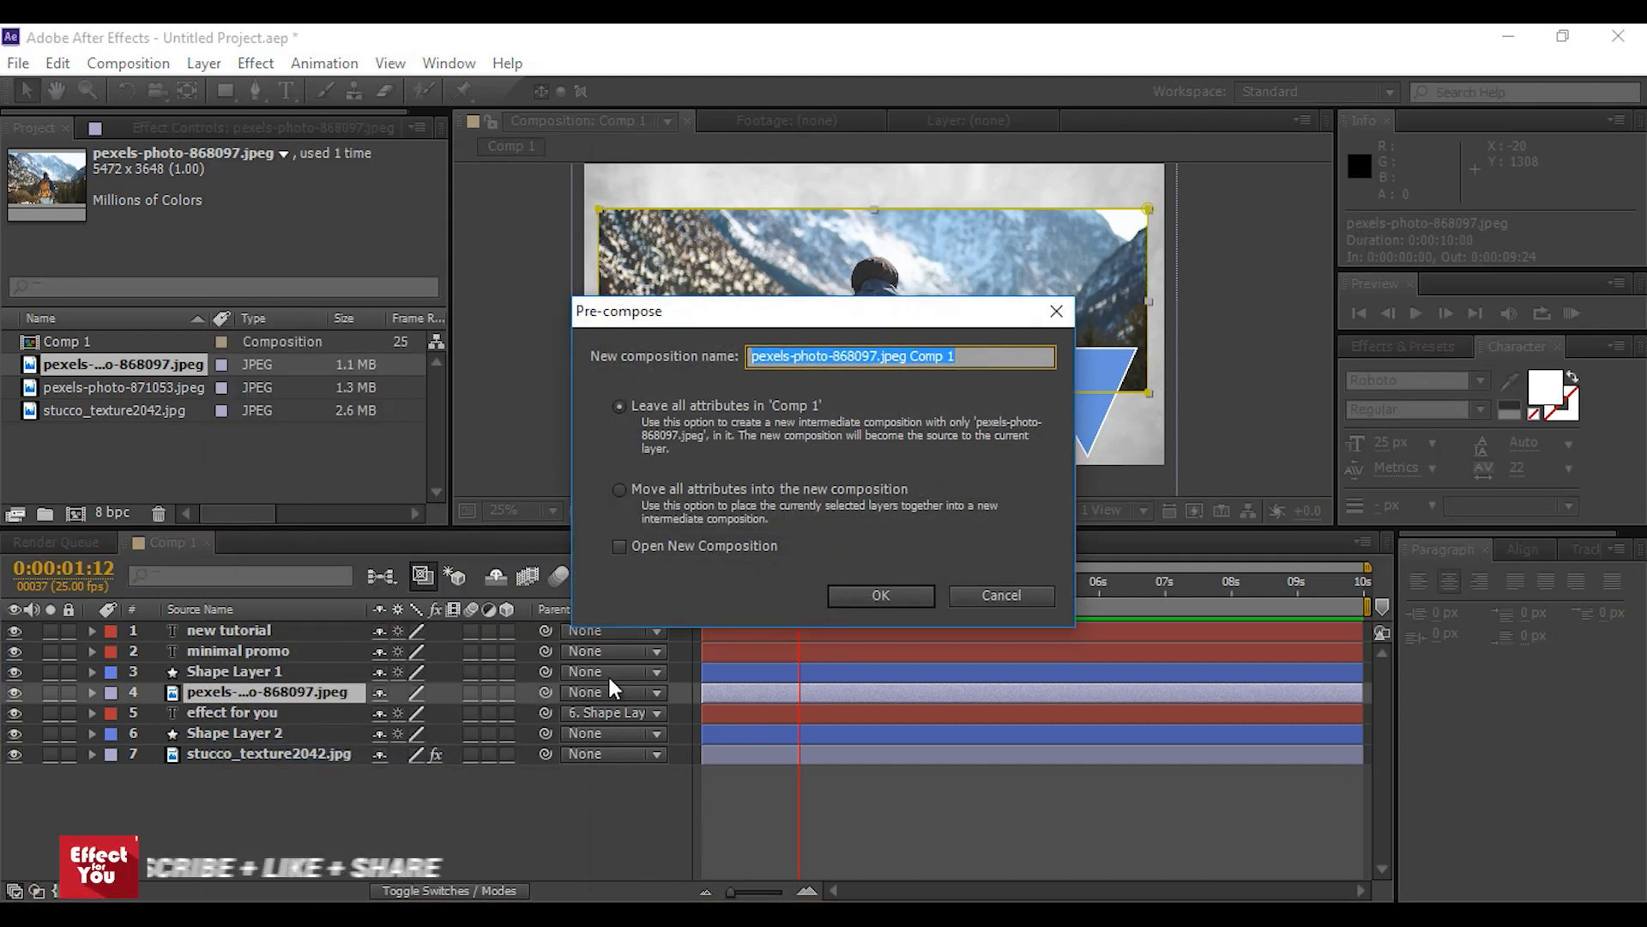
type("i")
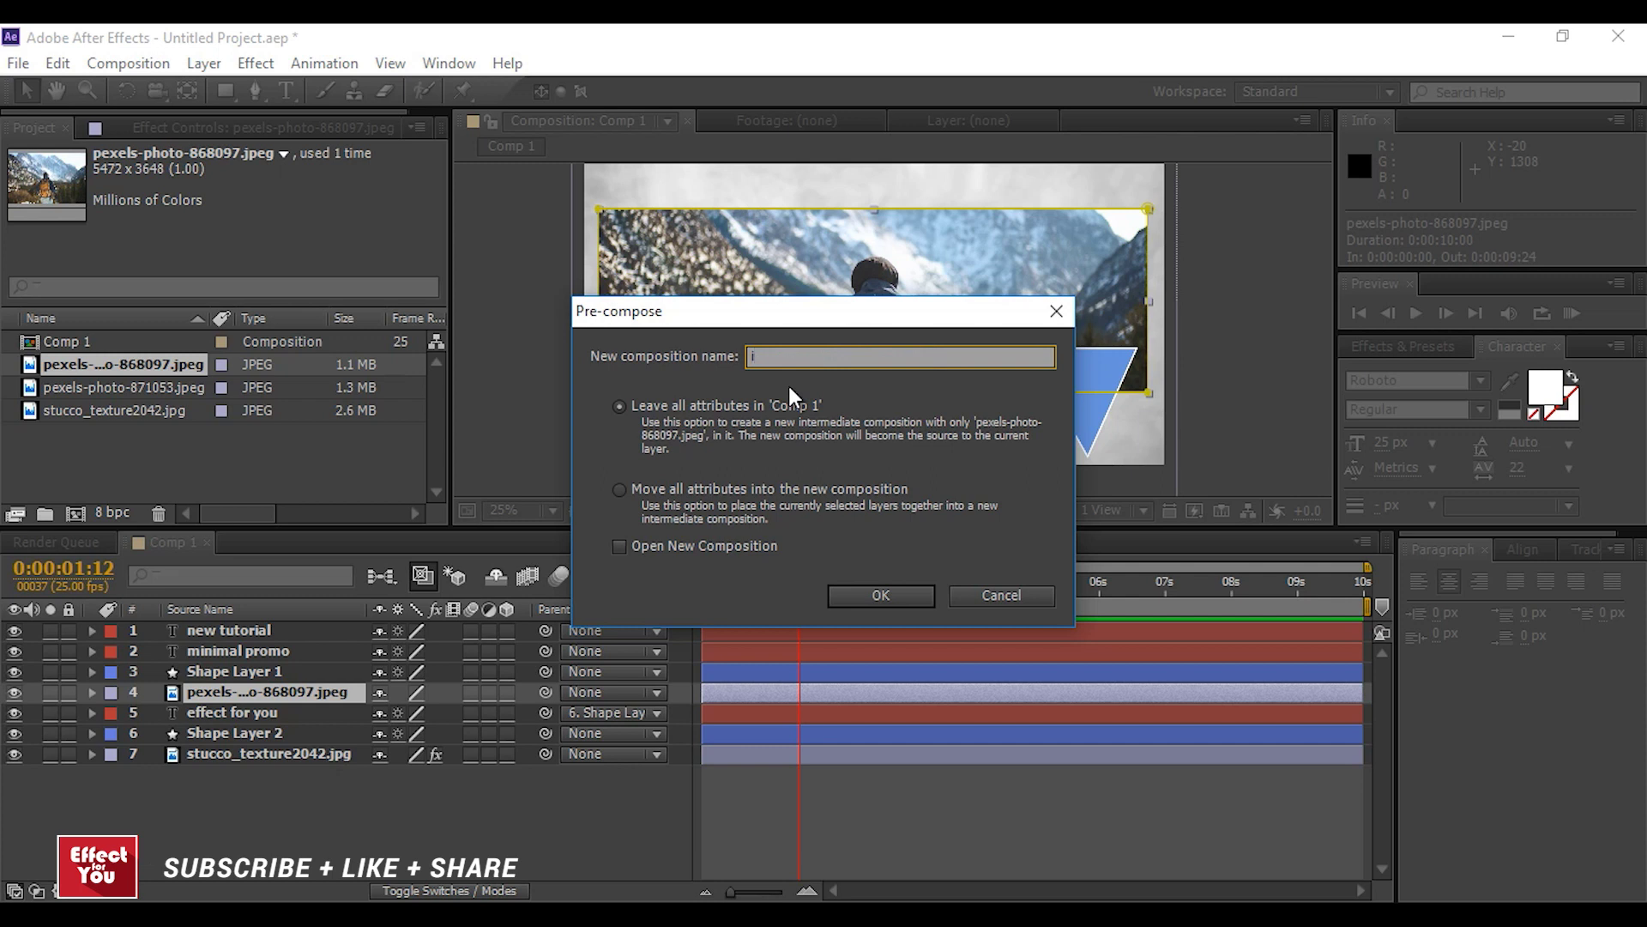
type("e")
left_click(881, 595)
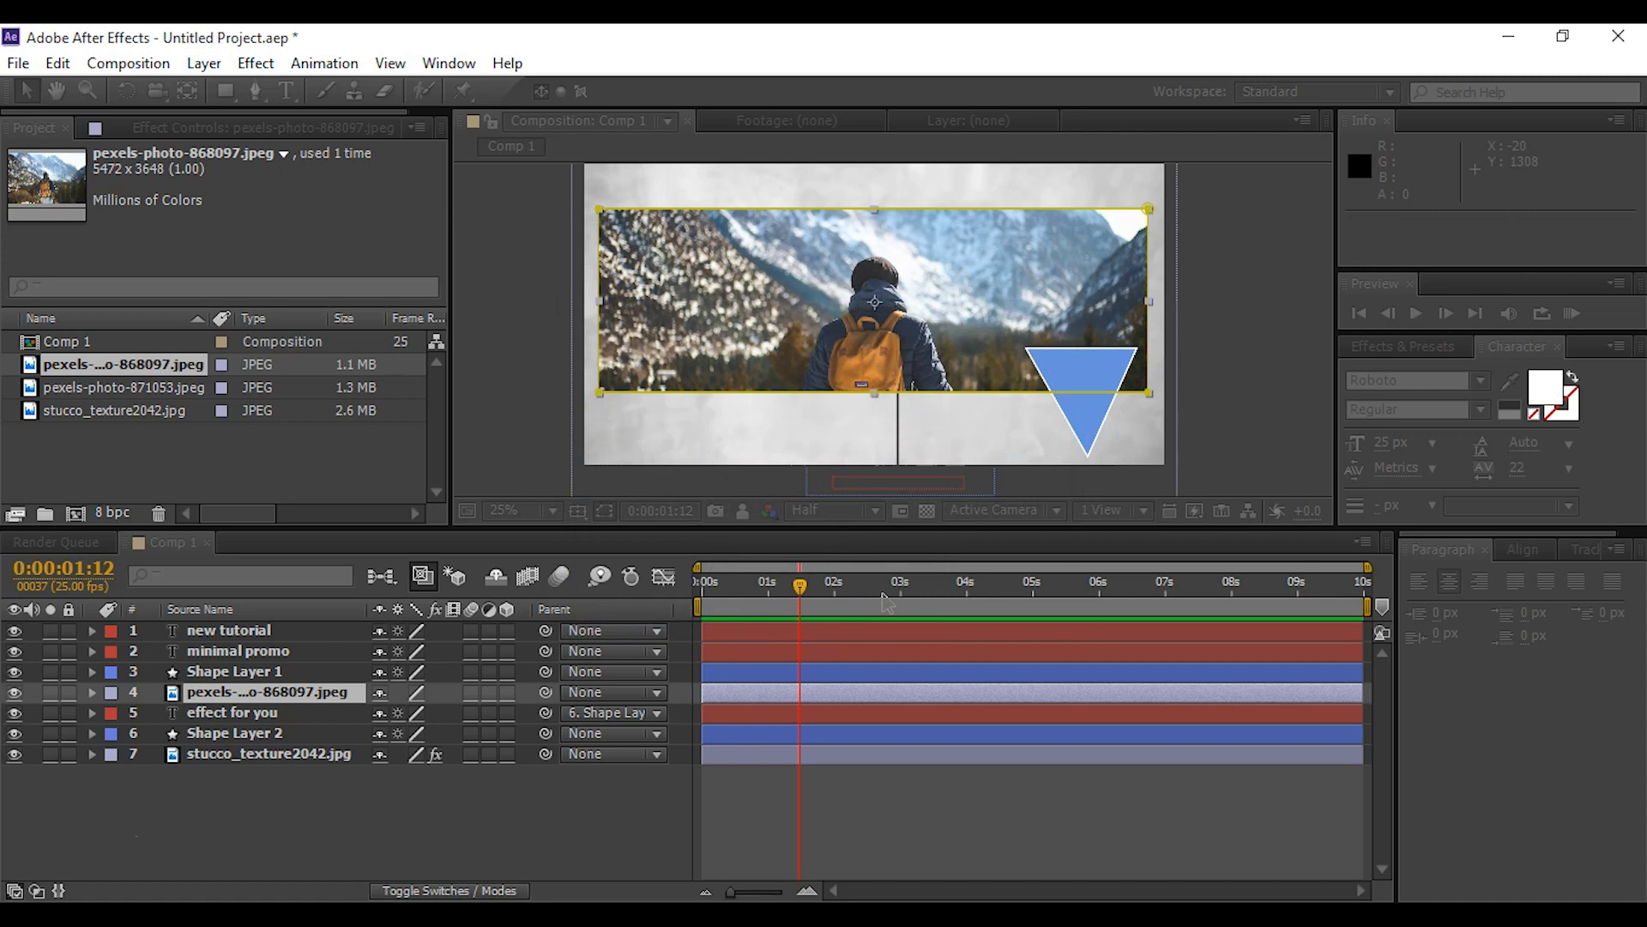
In the image composition, animate pexels-photo-868097.jpeg with Scale keyframes from 100% at the first frame to slightly larger at 0:00:09:24
left_click(460, 826)
double_click(223, 693)
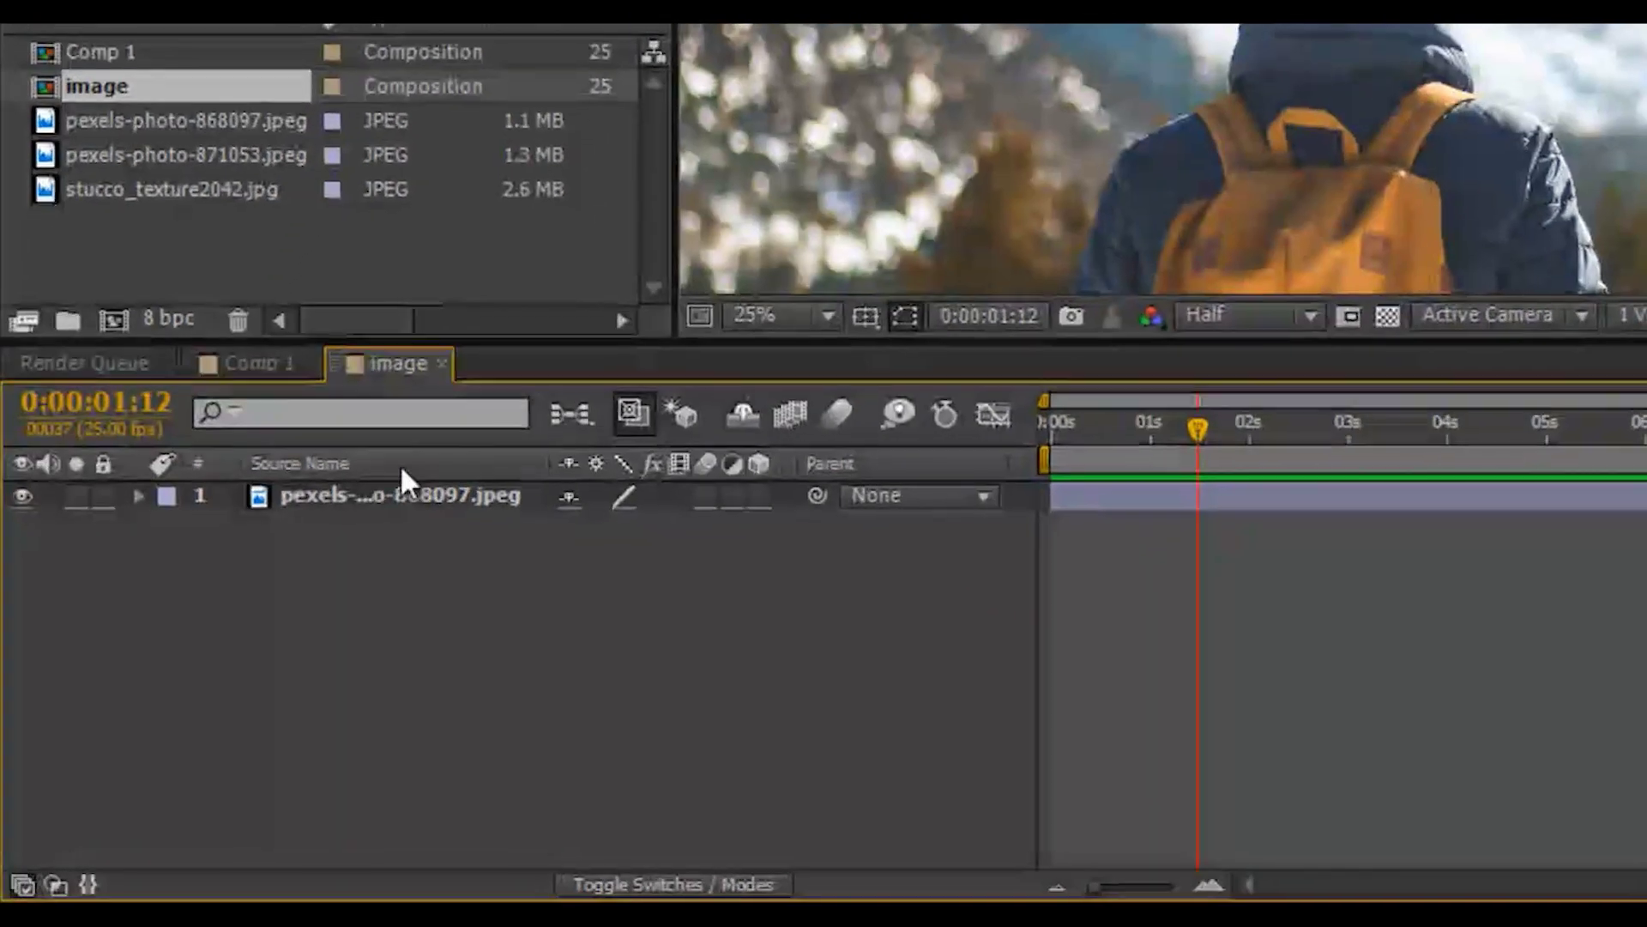
left_click(362, 494)
key("s")
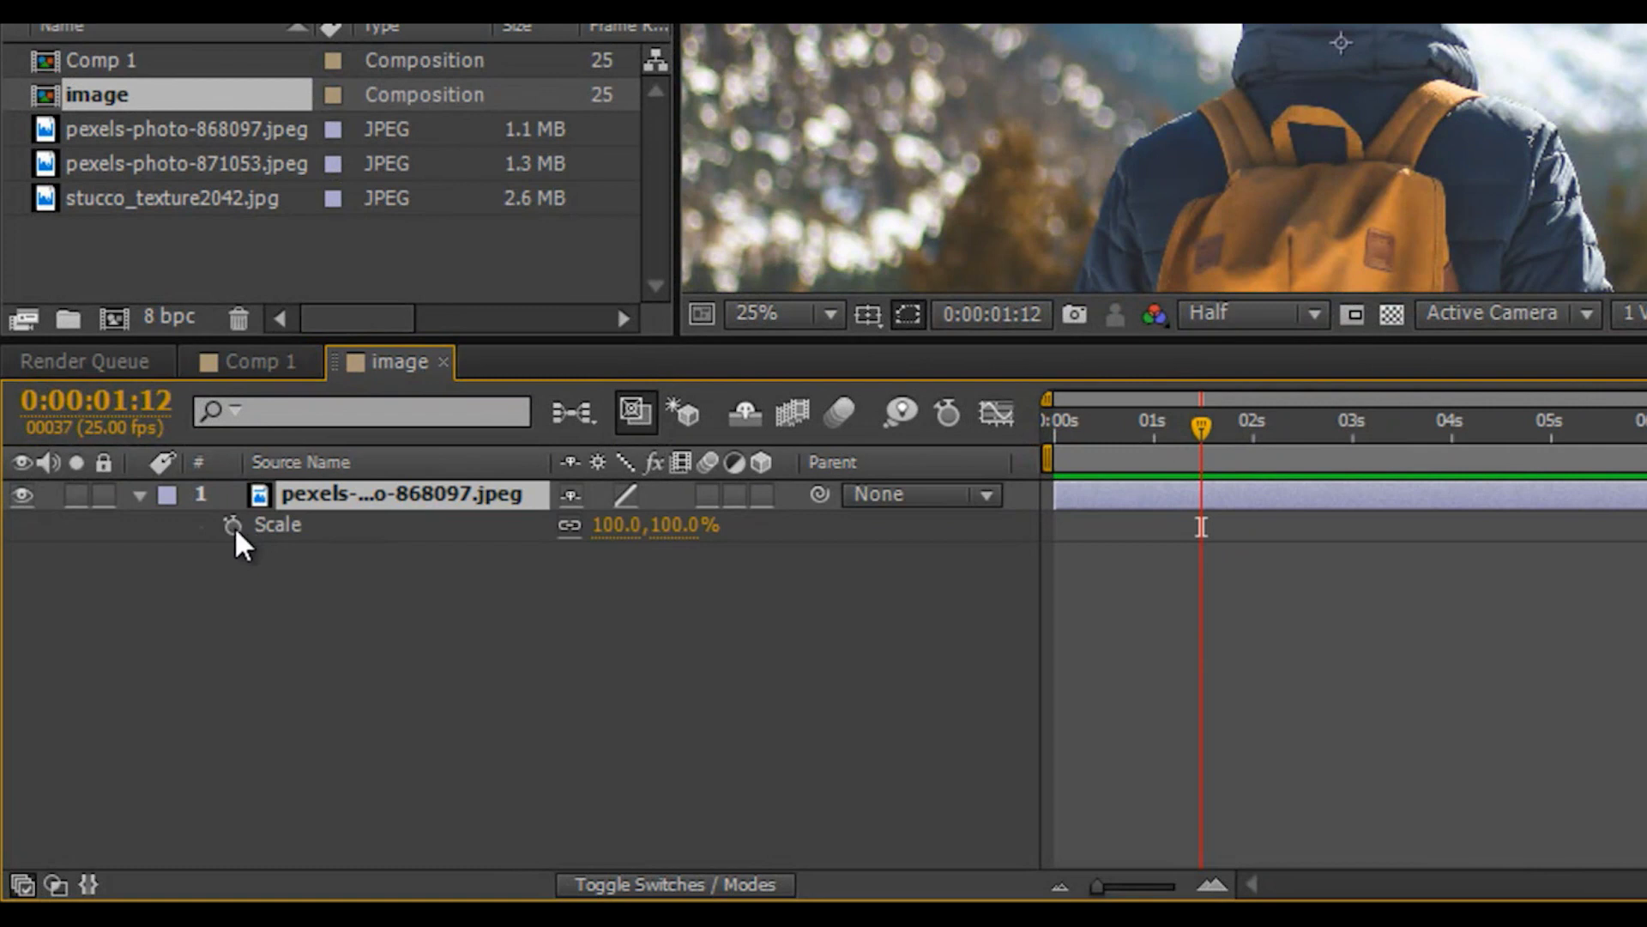
left_click_drag(1193, 433, 972, 436)
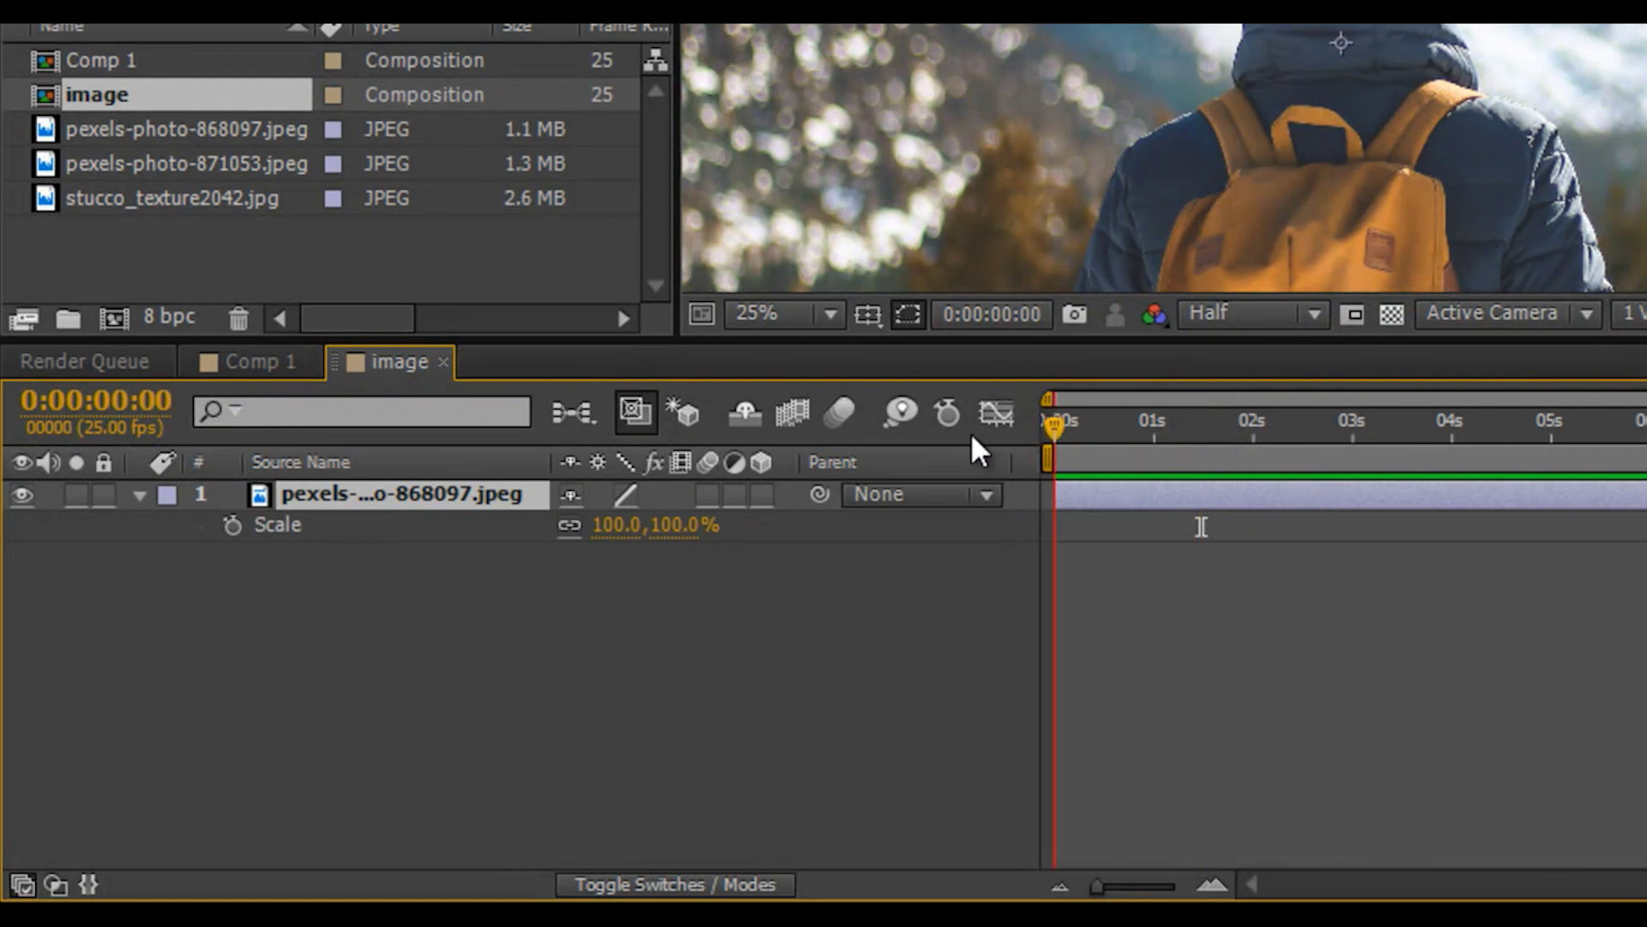
left_click(230, 530)
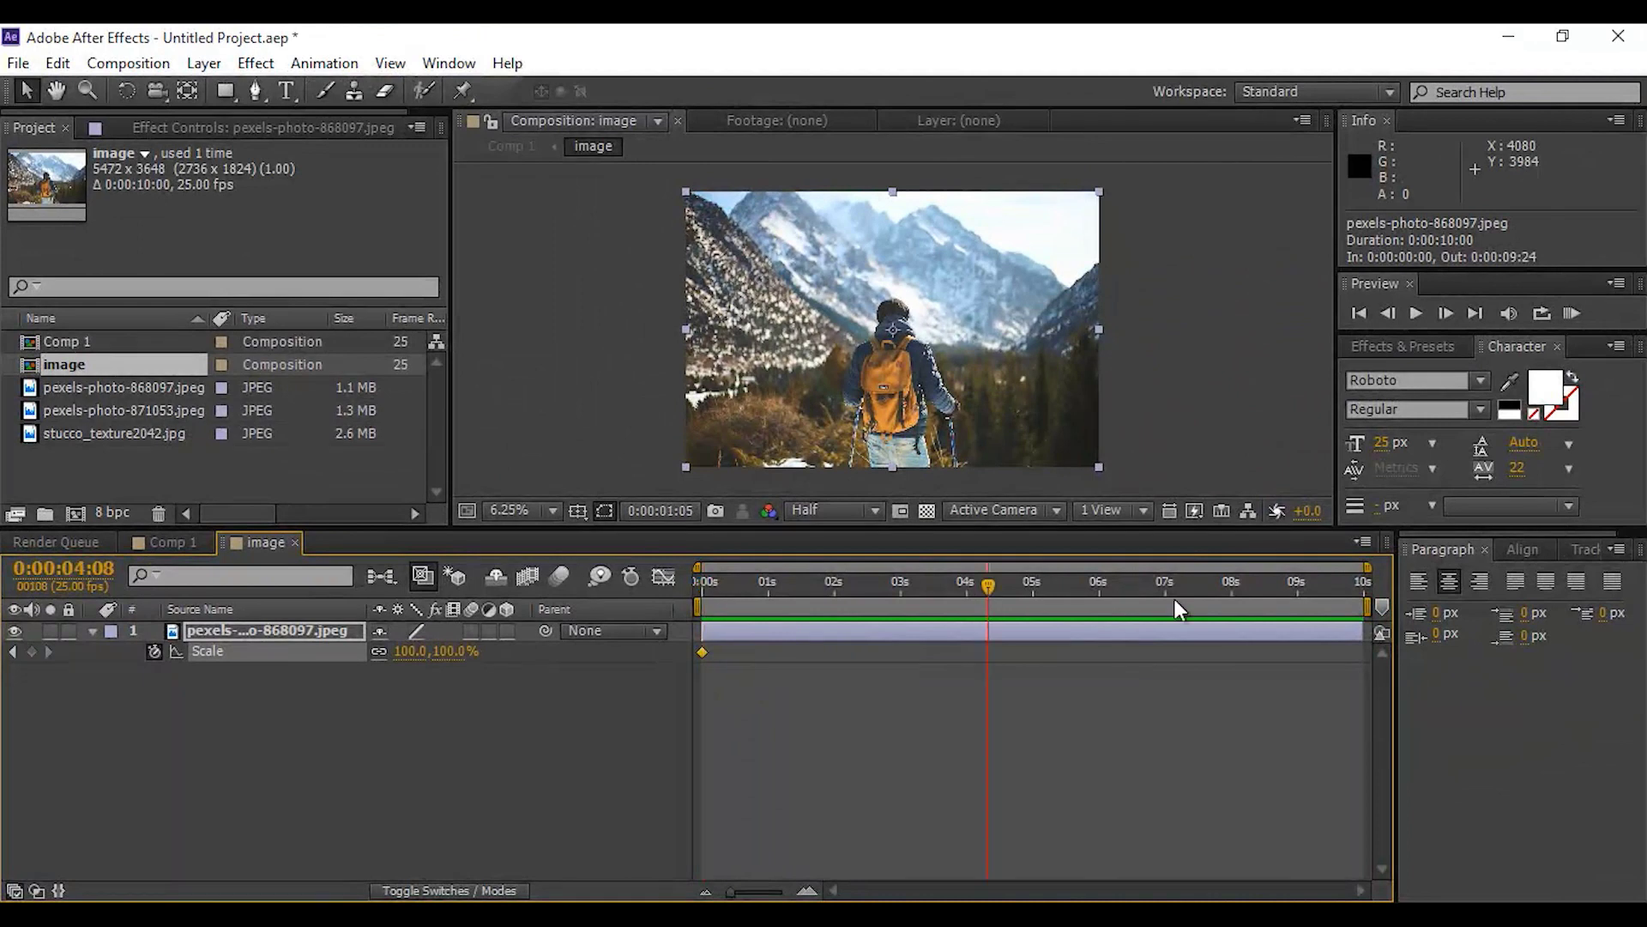
left_click_drag(1177, 608, 1567, 639)
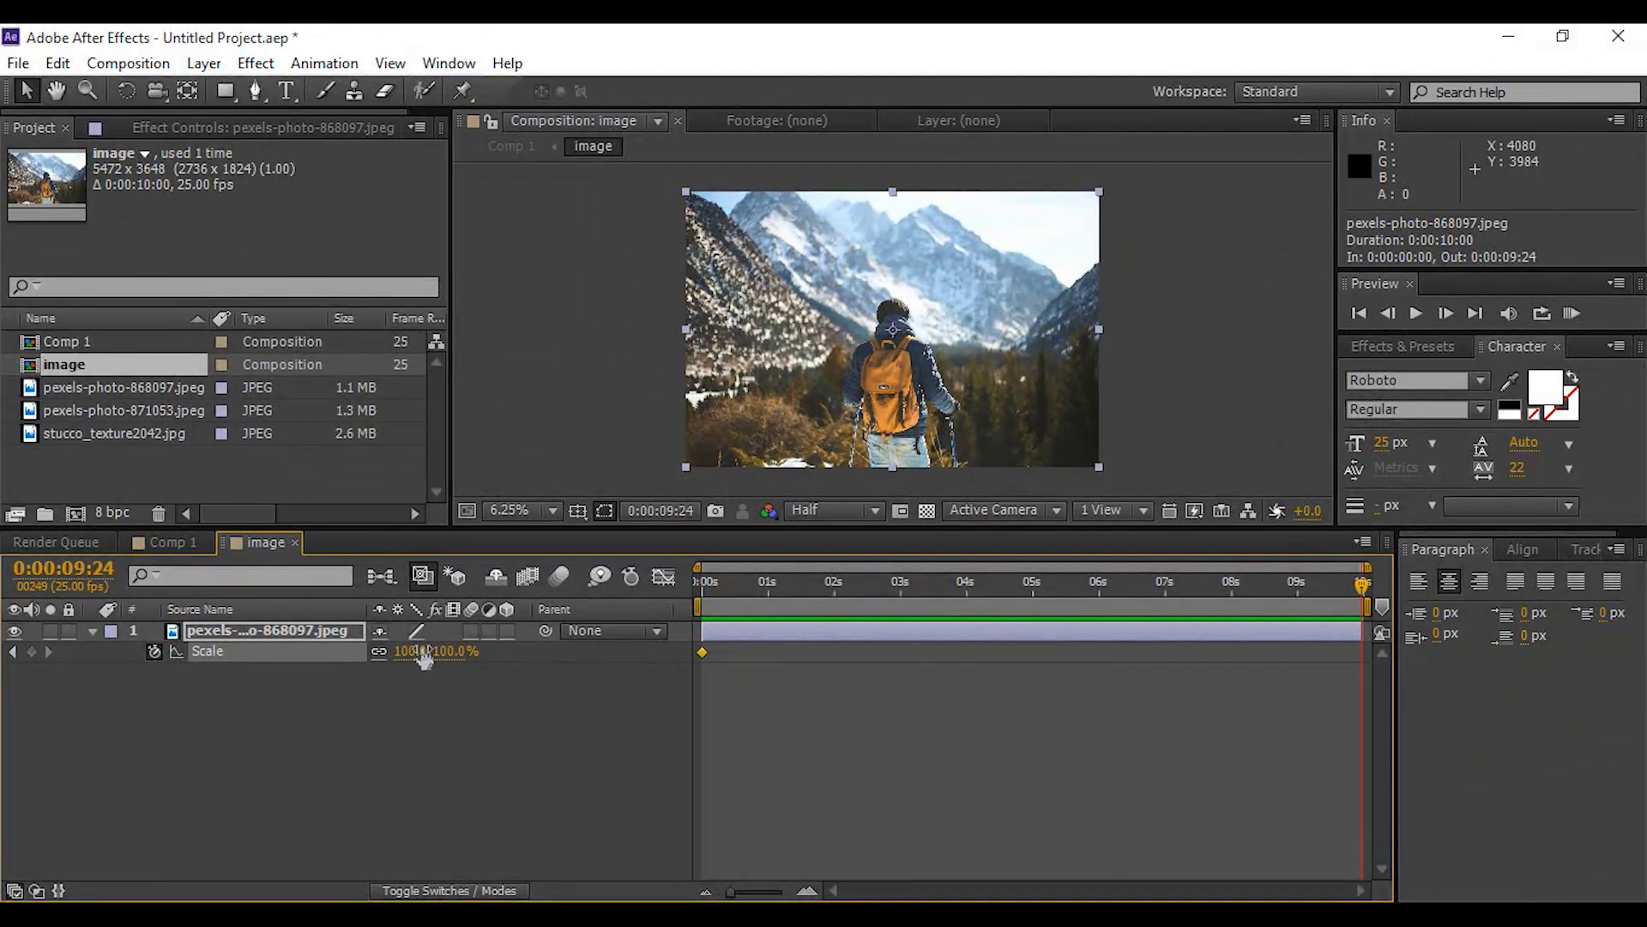
left_click_drag(444, 650, 462, 650)
Return to Comp 1 and preview it from the start to check the photo's slow zoom
left_click(163, 542)
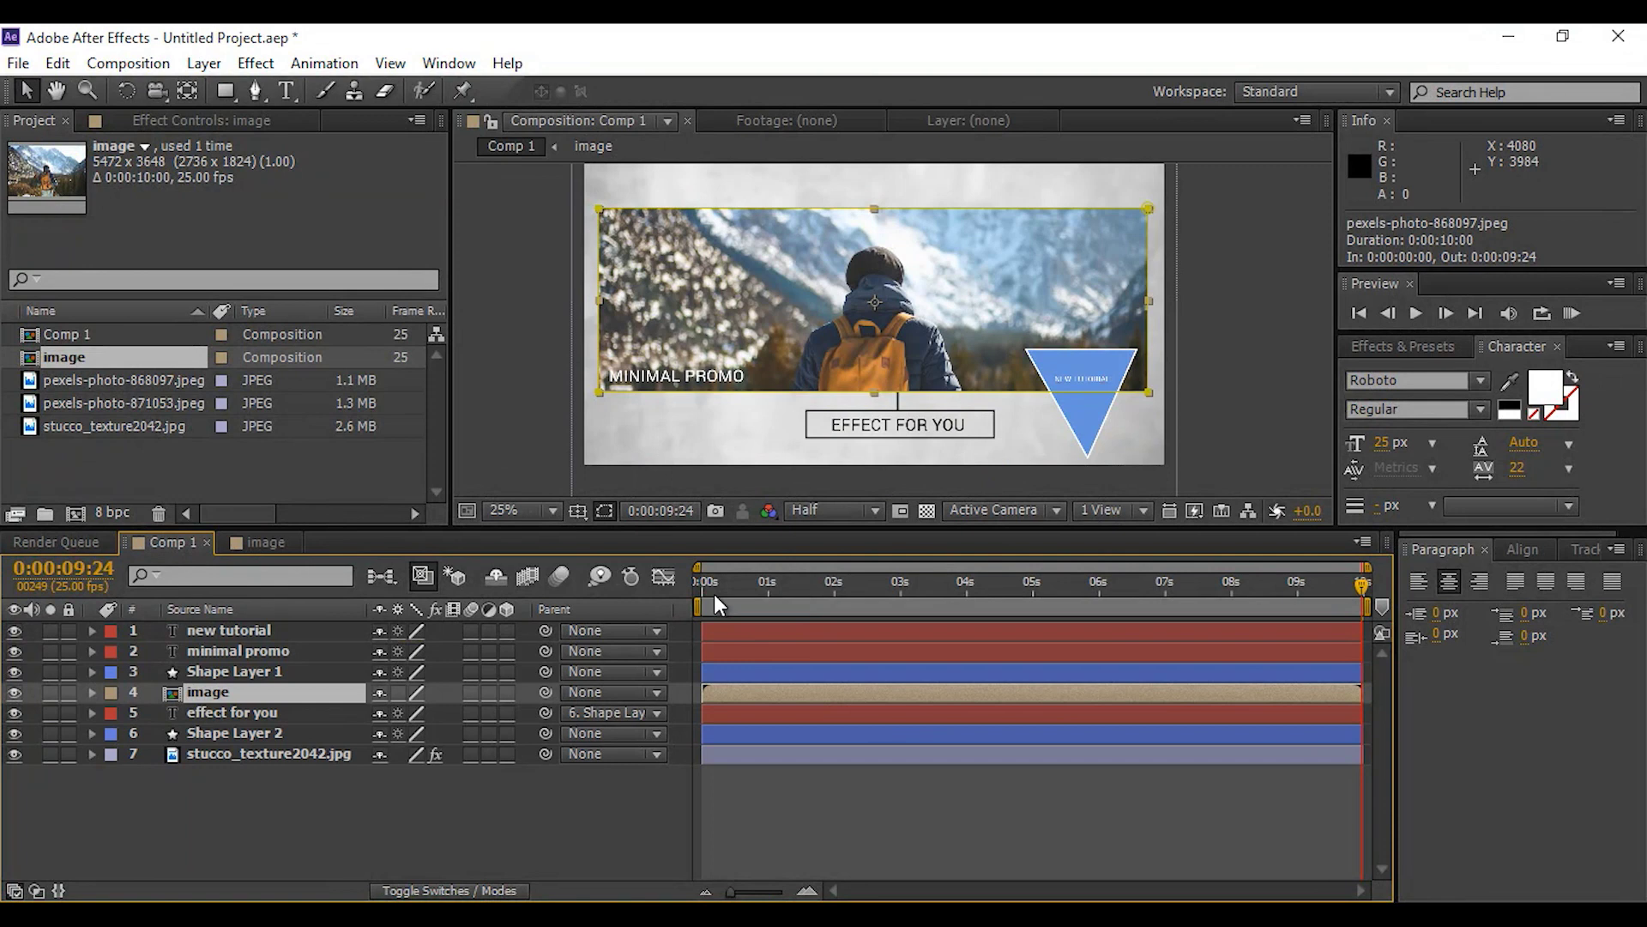
key("Home")
key("space")
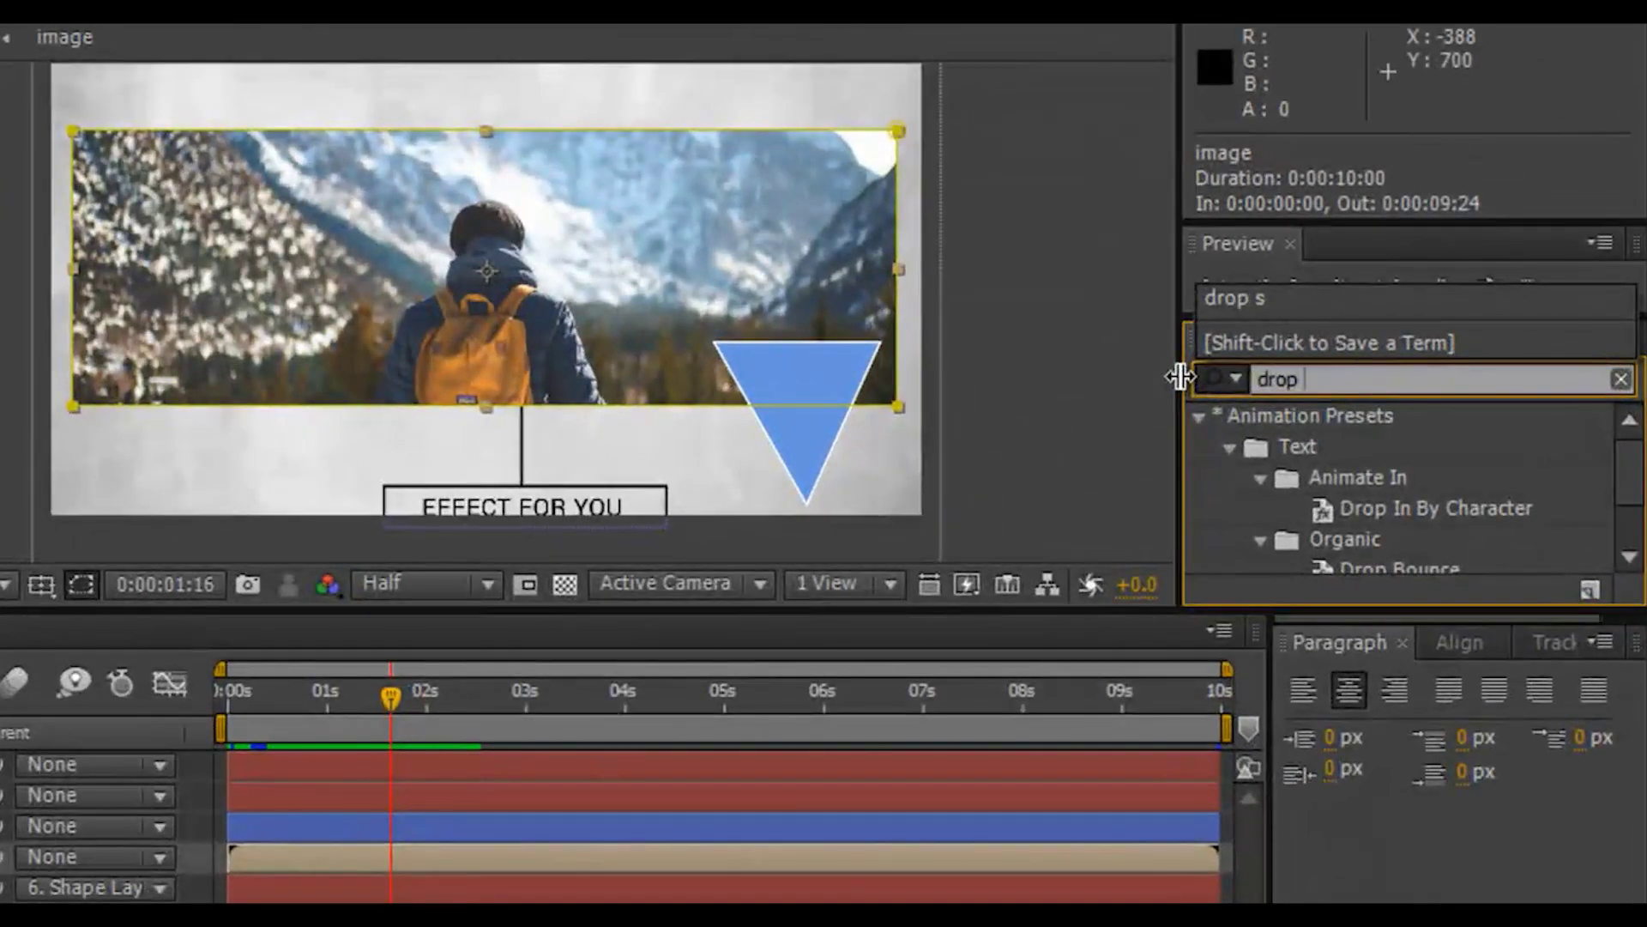
Find the Drop Shadow effect and apply it to the image layer in Comp 1
type("sh")
left_click(1346, 451)
left_click_drag(1330, 451, 225, 693)
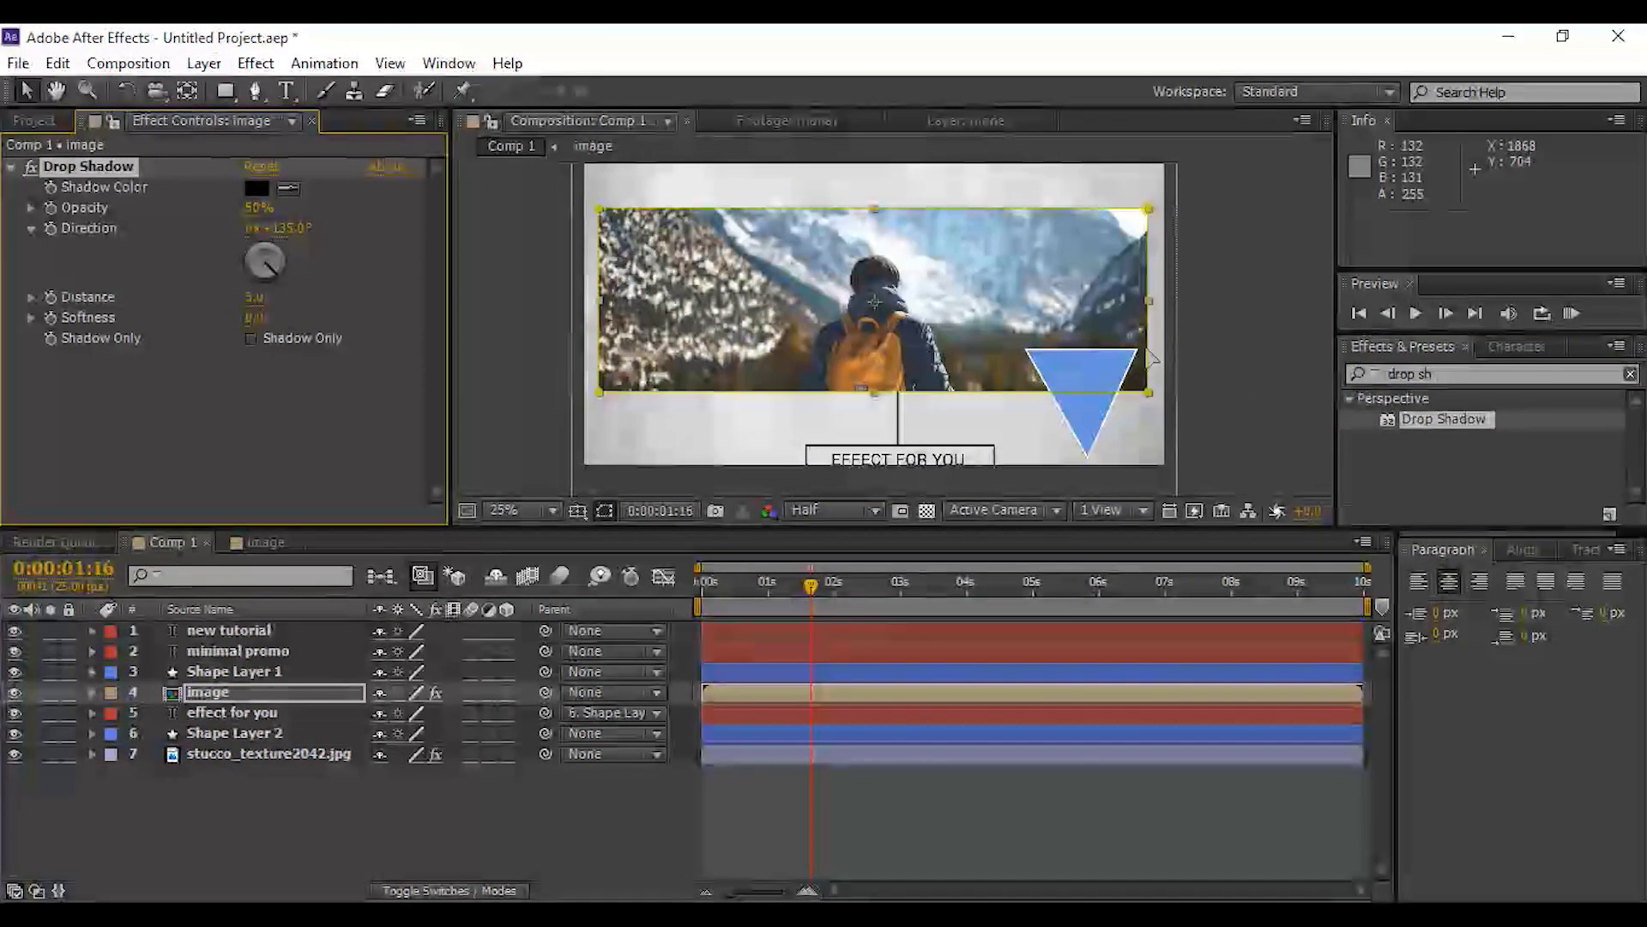
Set the image layer's Drop Shadow to distance 30, softness 20 and opacity 20%
scroll(1181, 389, "up", 2)
left_click_drag(1206, 440, 801, 332)
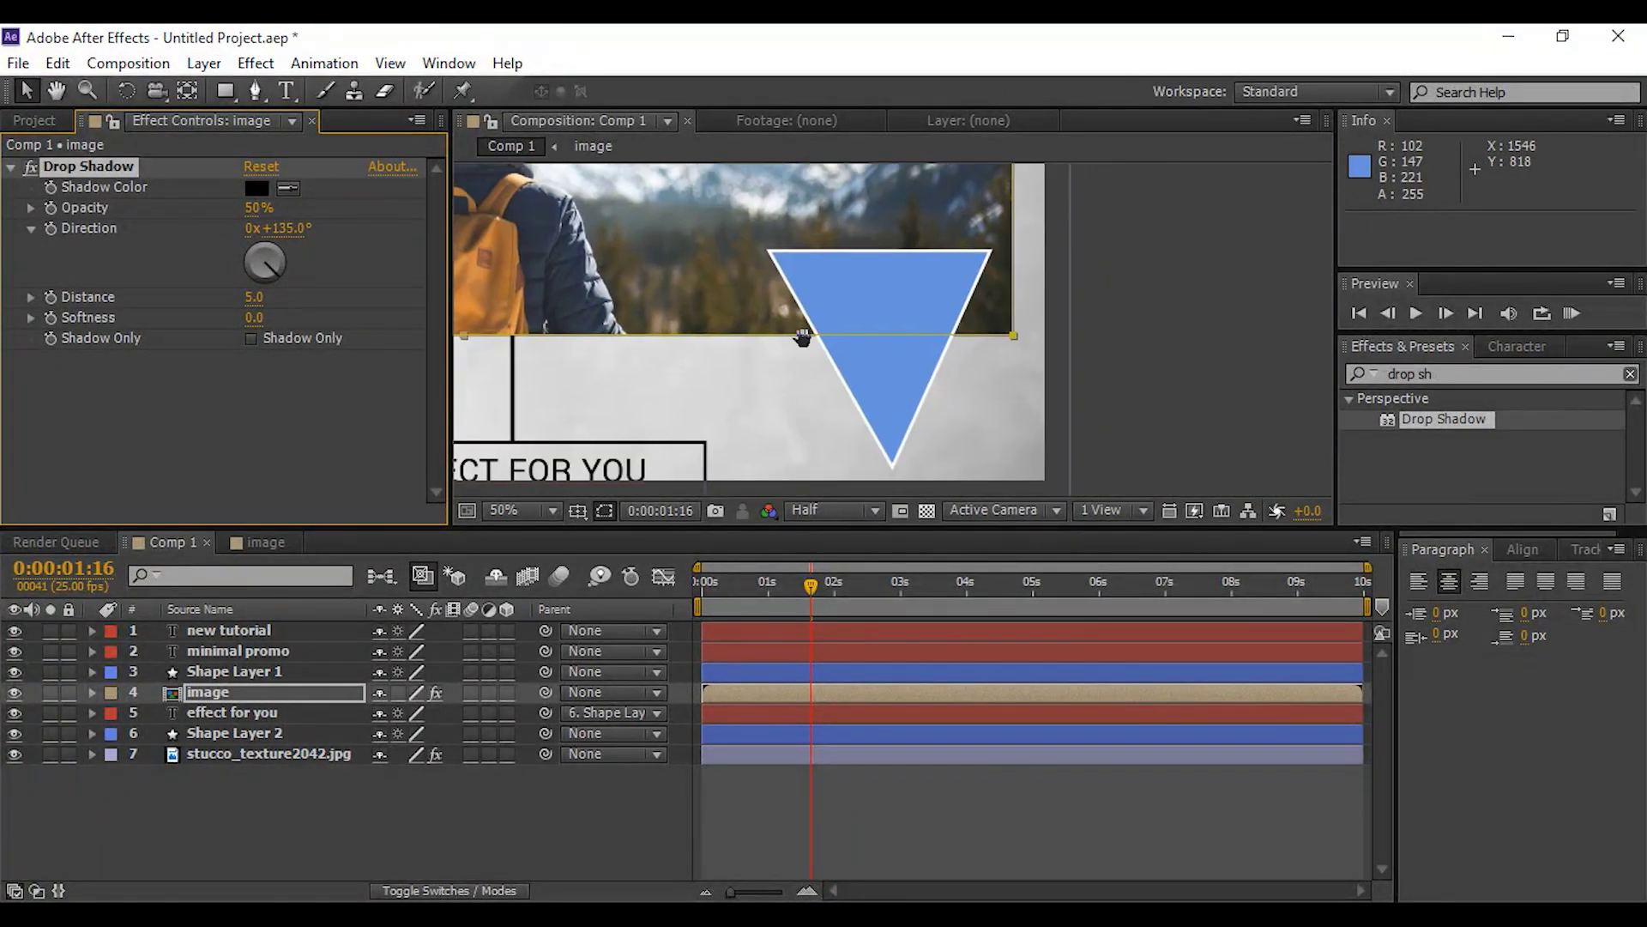
left_click(252, 297)
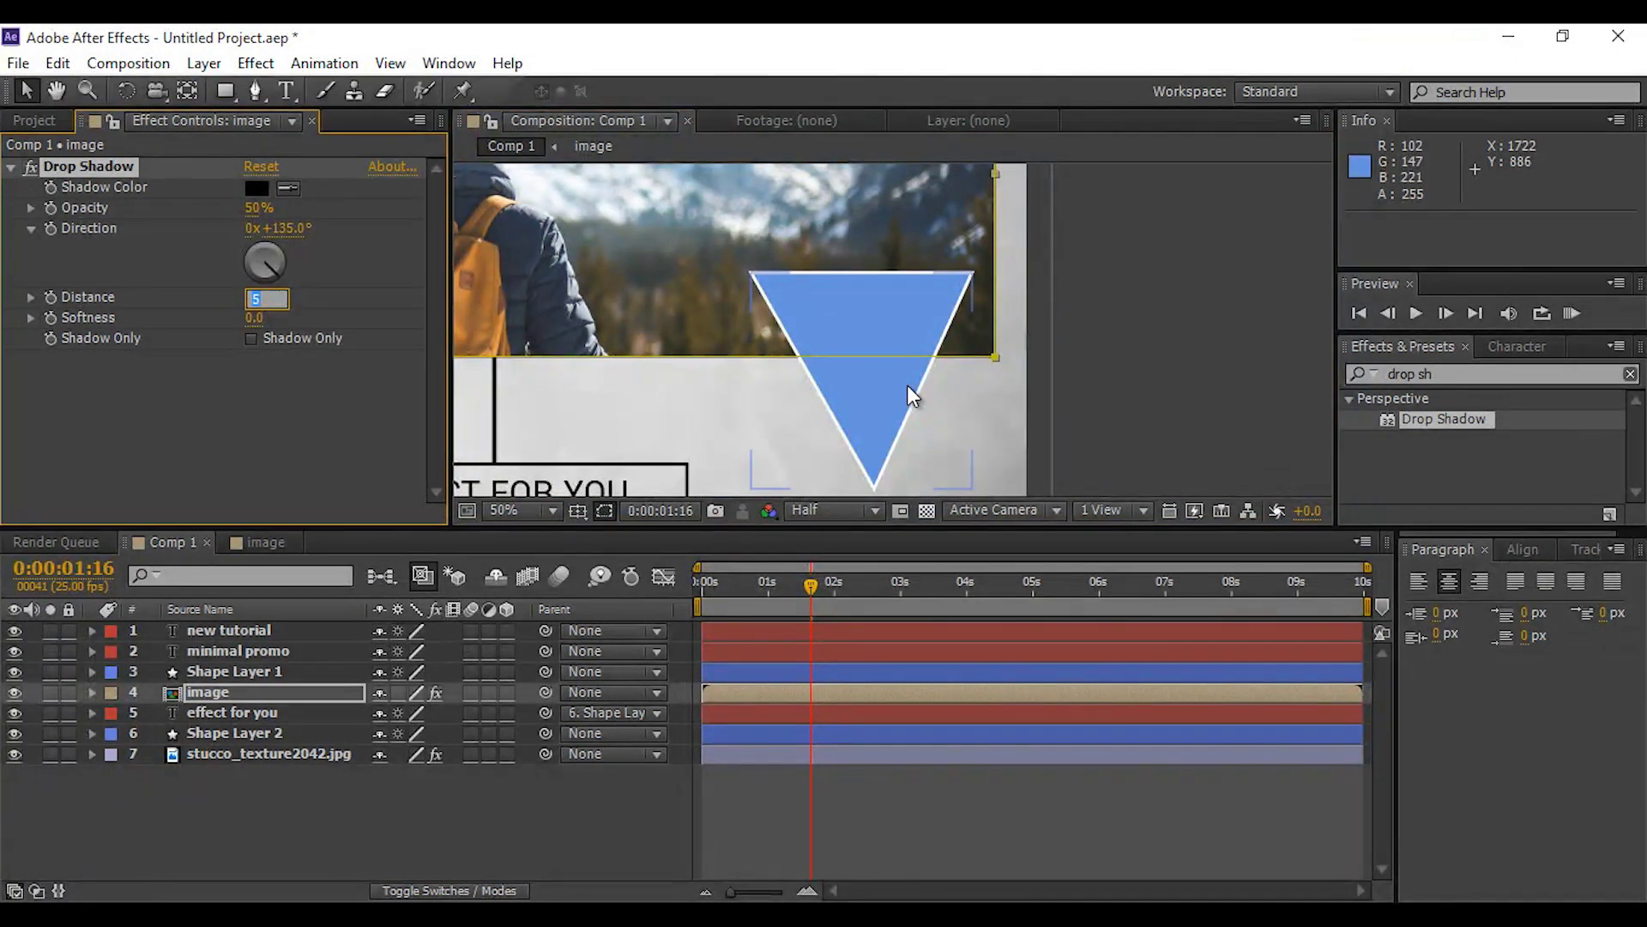
key("Return")
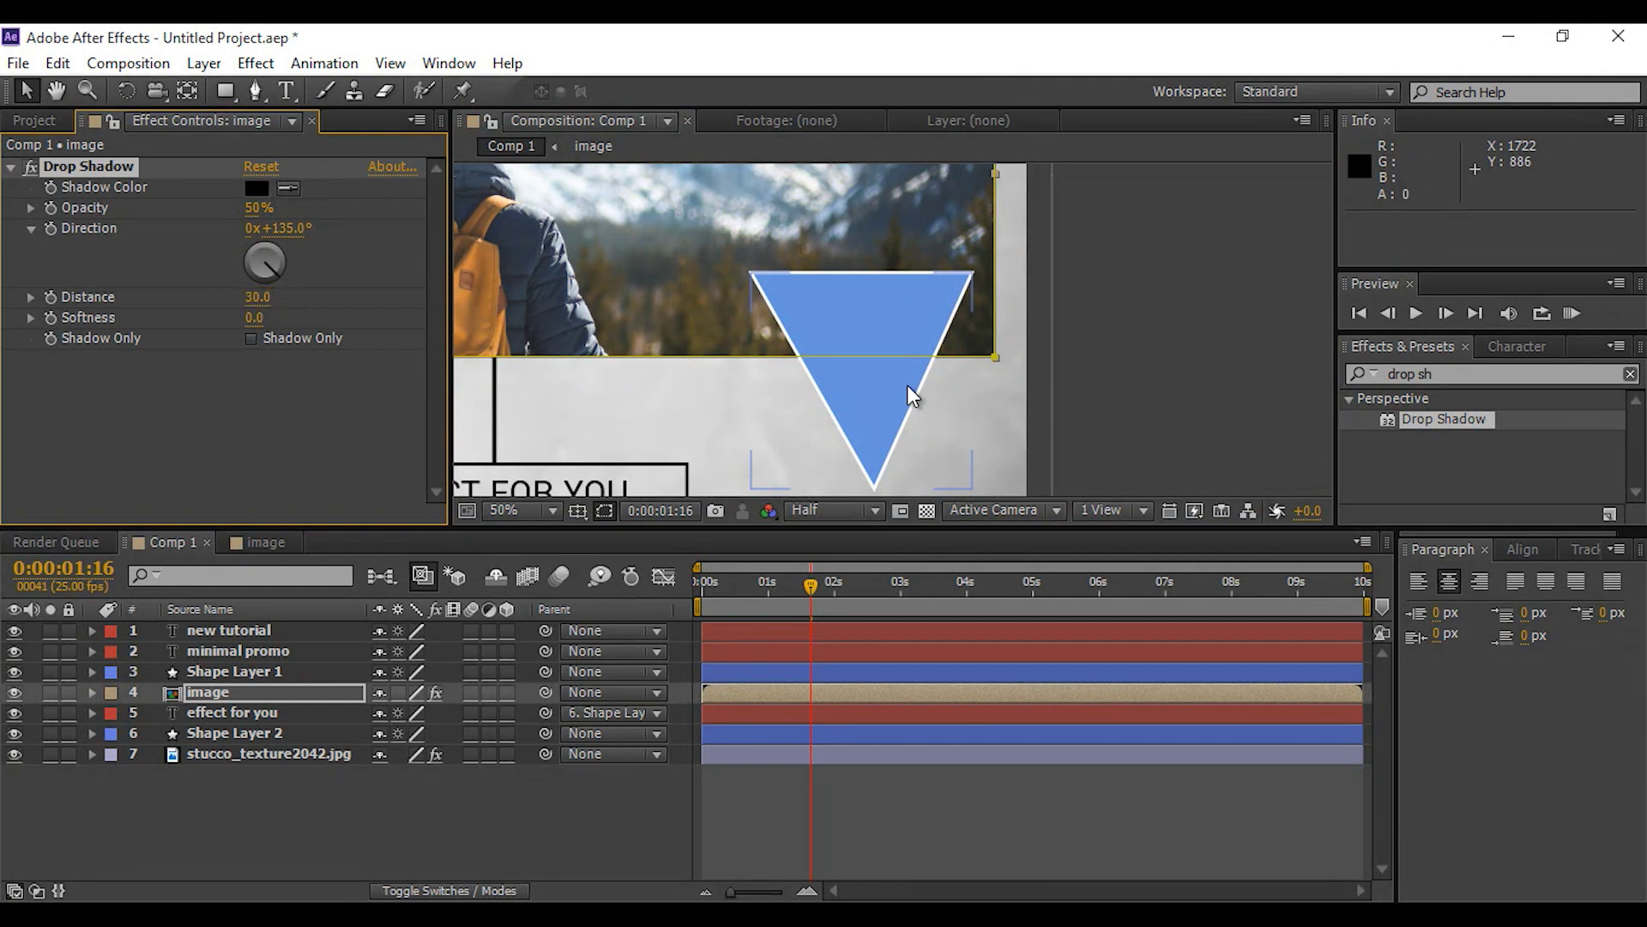
left_click(257, 317)
type("20")
key("Return")
type("20")
key("Return")
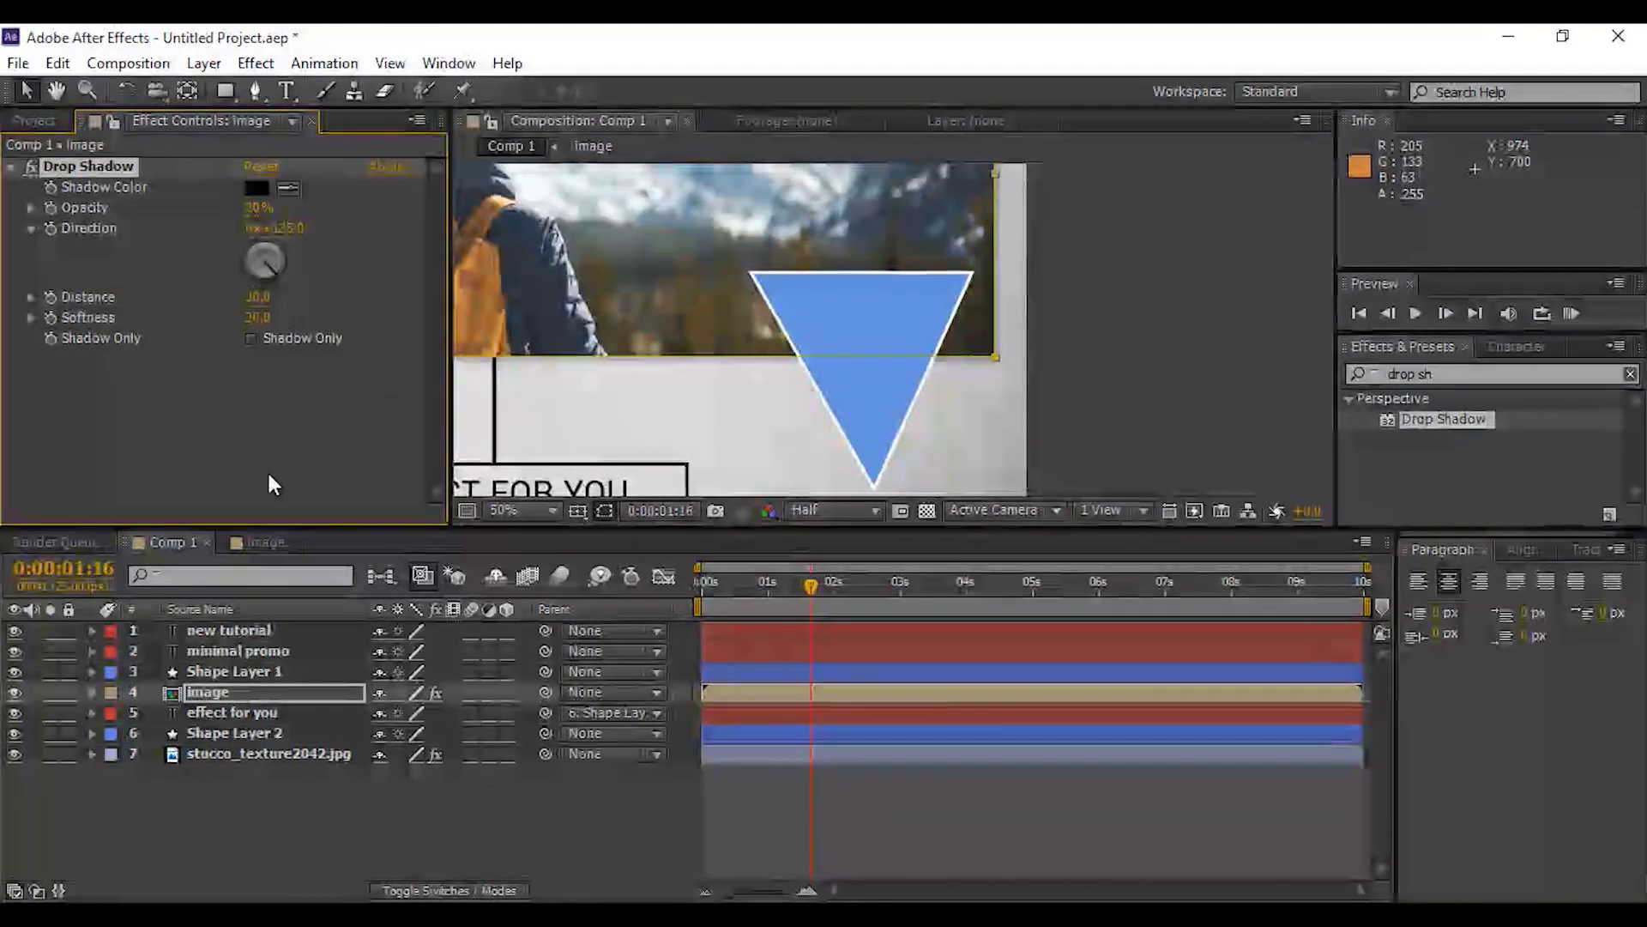
Paste the Drop Shadow effect onto Shape Layer 1 and set its distance to 10
left_click(266, 671)
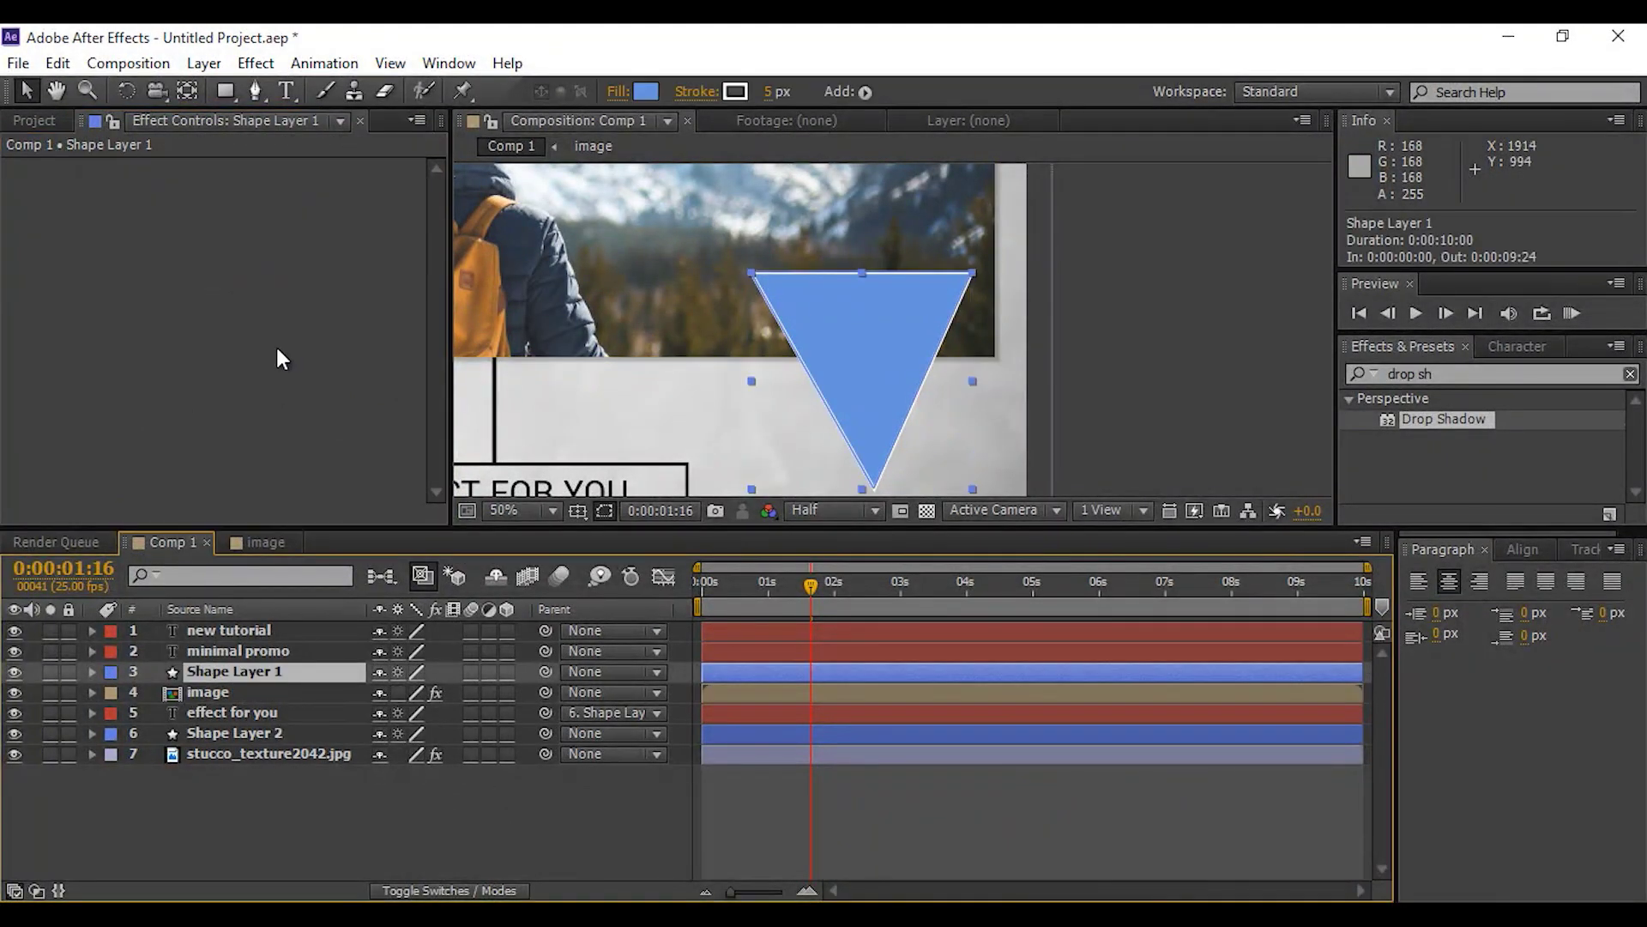
key("ctrl+v")
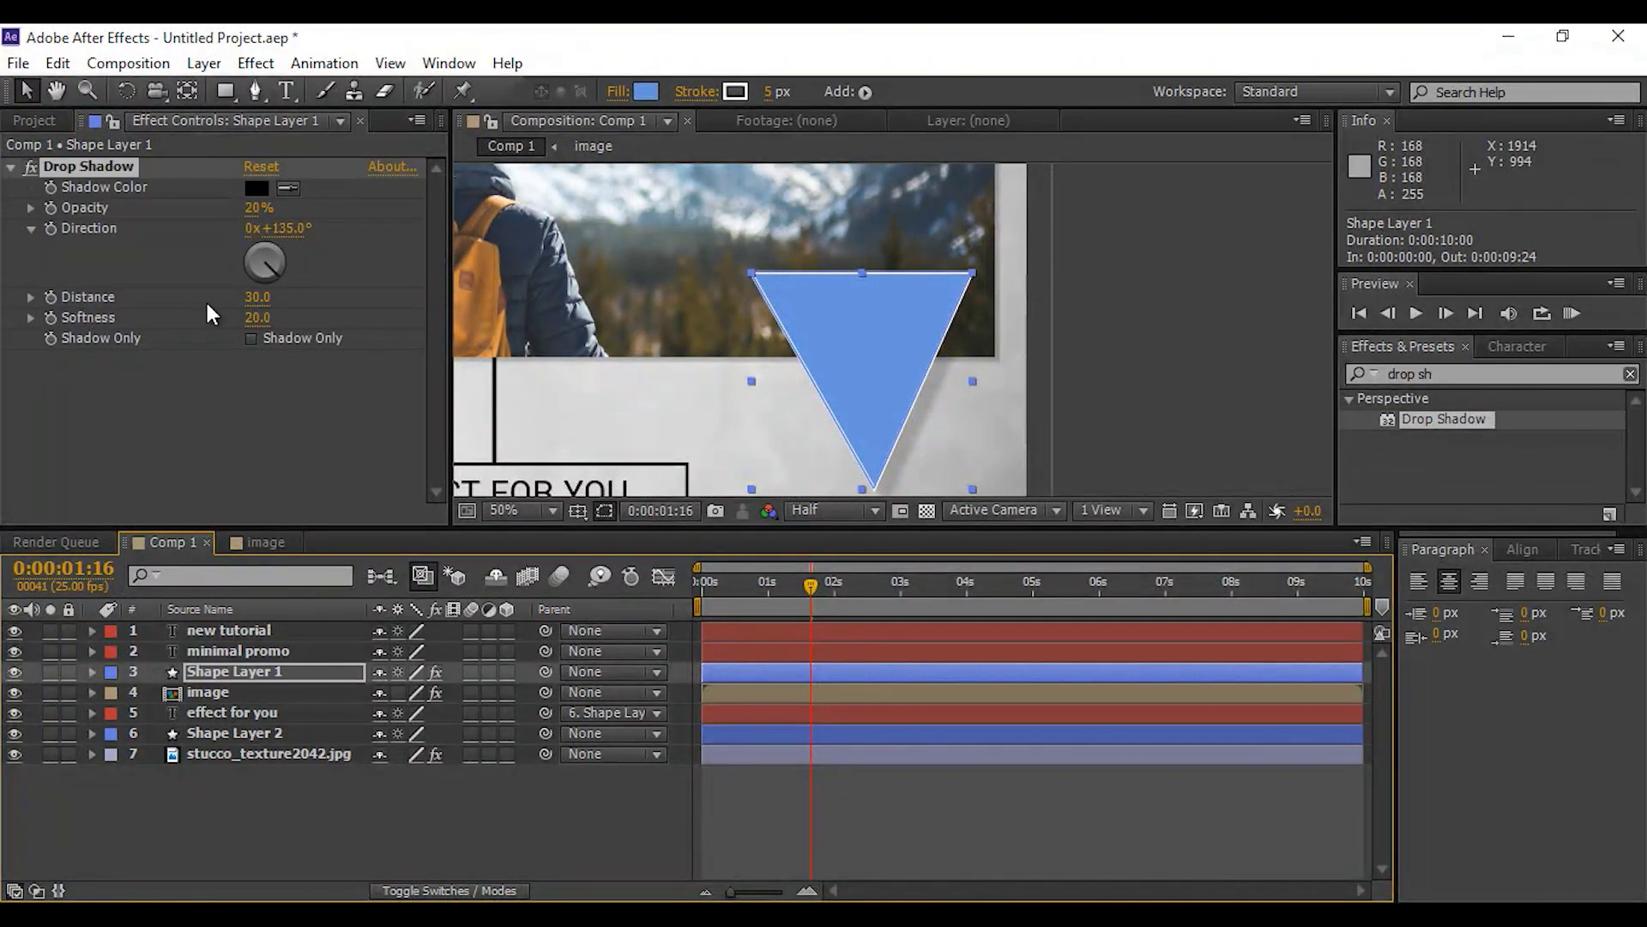
left_click_drag(246, 297, 235, 297)
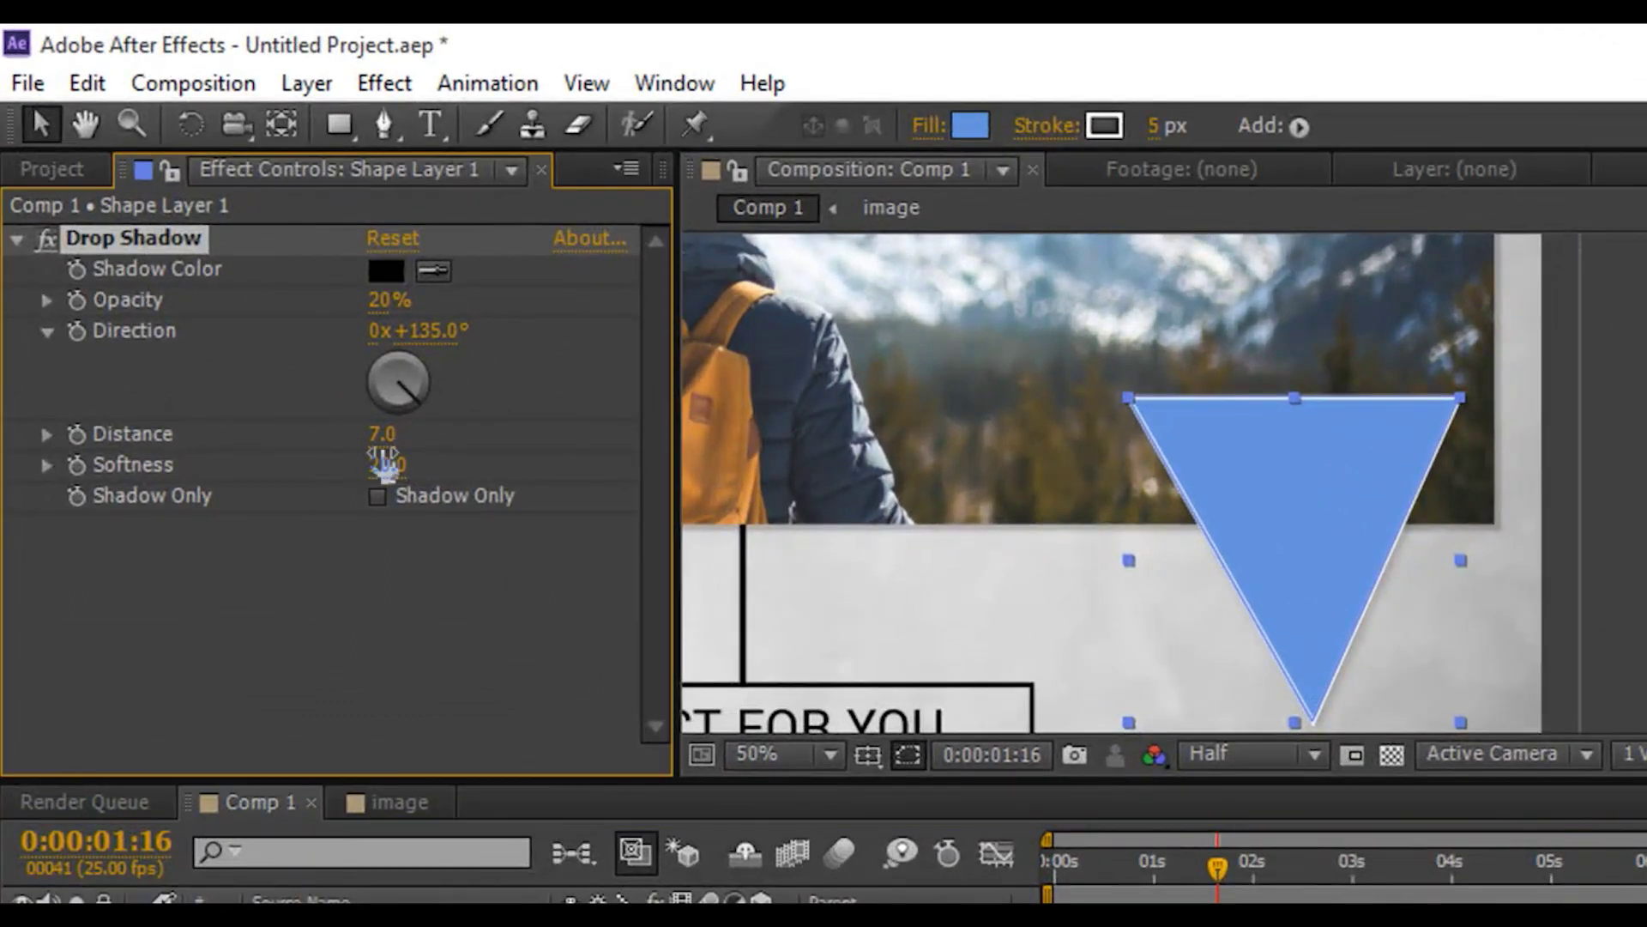
left_click(381, 433)
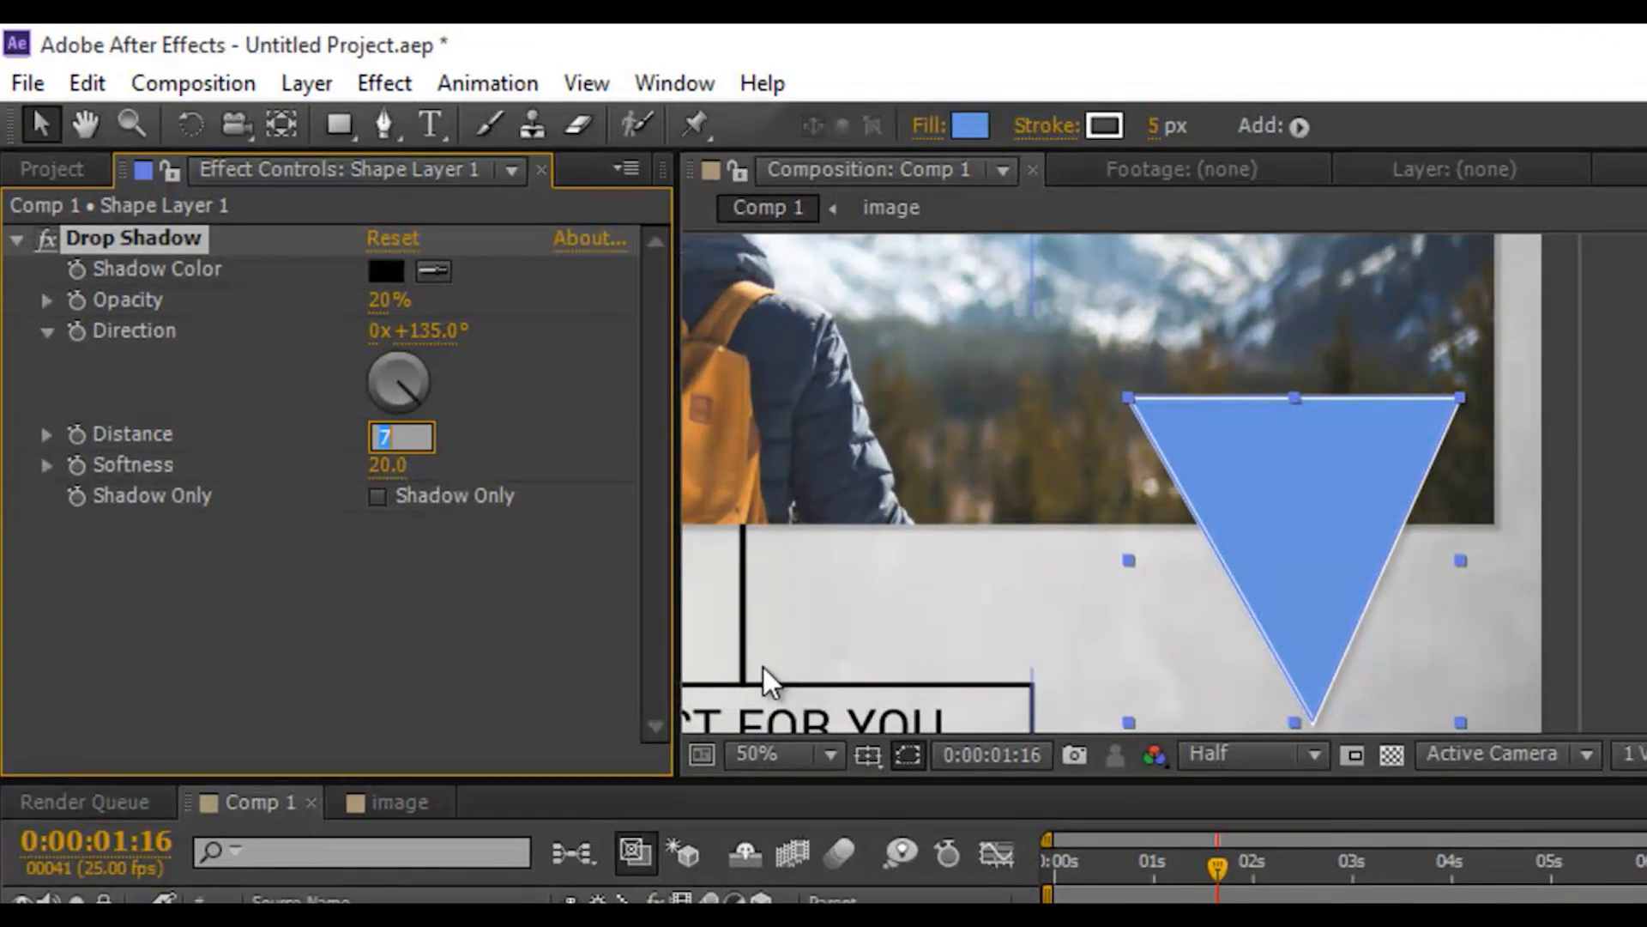
key("Return")
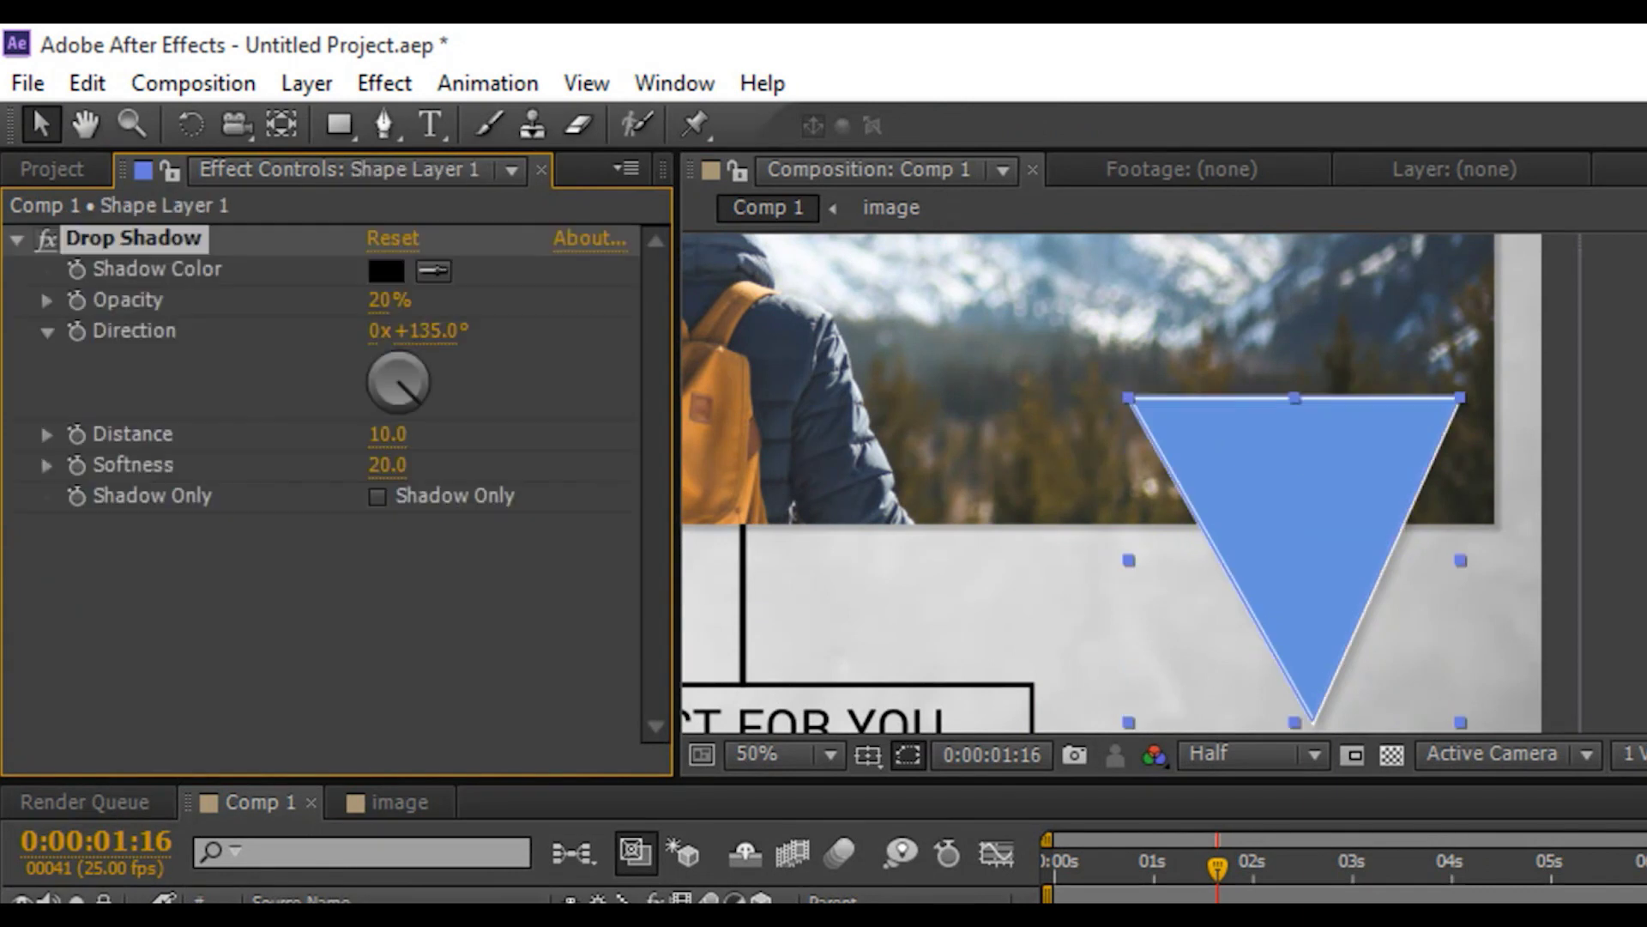
Try a softness of 10 for the triangle's shadow, and set it back to 20
left_click(388, 464)
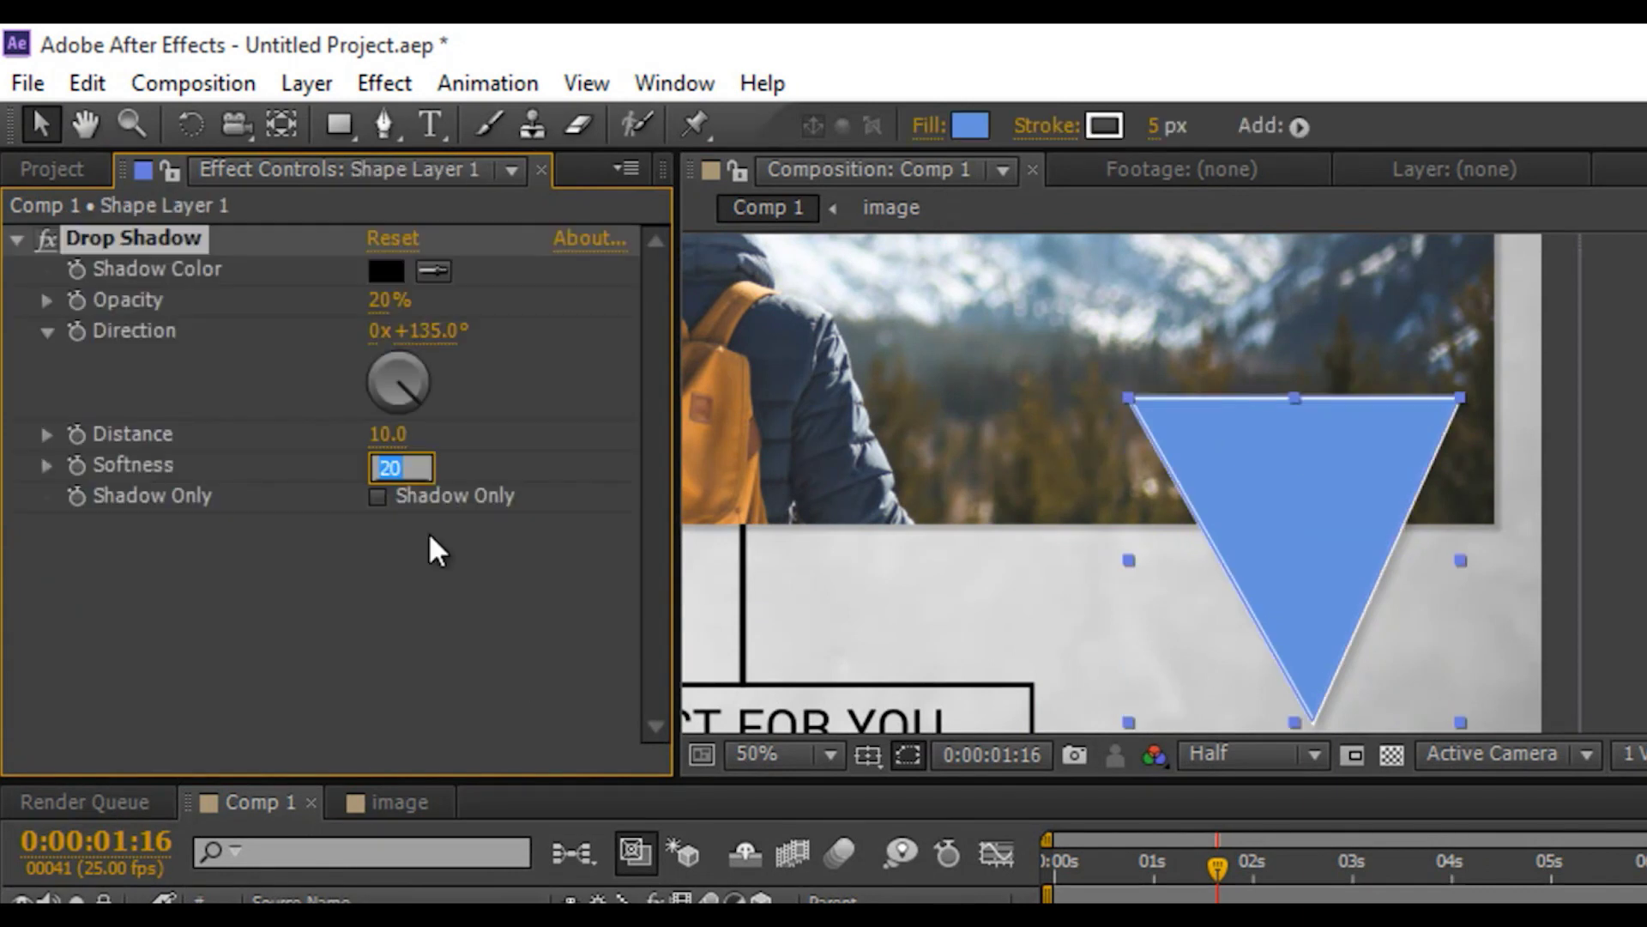
type("10")
key("Return")
left_click(388, 465)
key("Return")
Set the opacity of Shape Layer 1's drop shadow to 10%
left_click(391, 300)
type("10")
key("Return")
Fit the whole frame in view and preview Comp 1 from the start to check the shadows
scroll(897, 357, "down", 3)
left_click(1147, 394)
left_click_drag(897, 357, 1048, 375)
scroll(1115, 394, "up", 1)
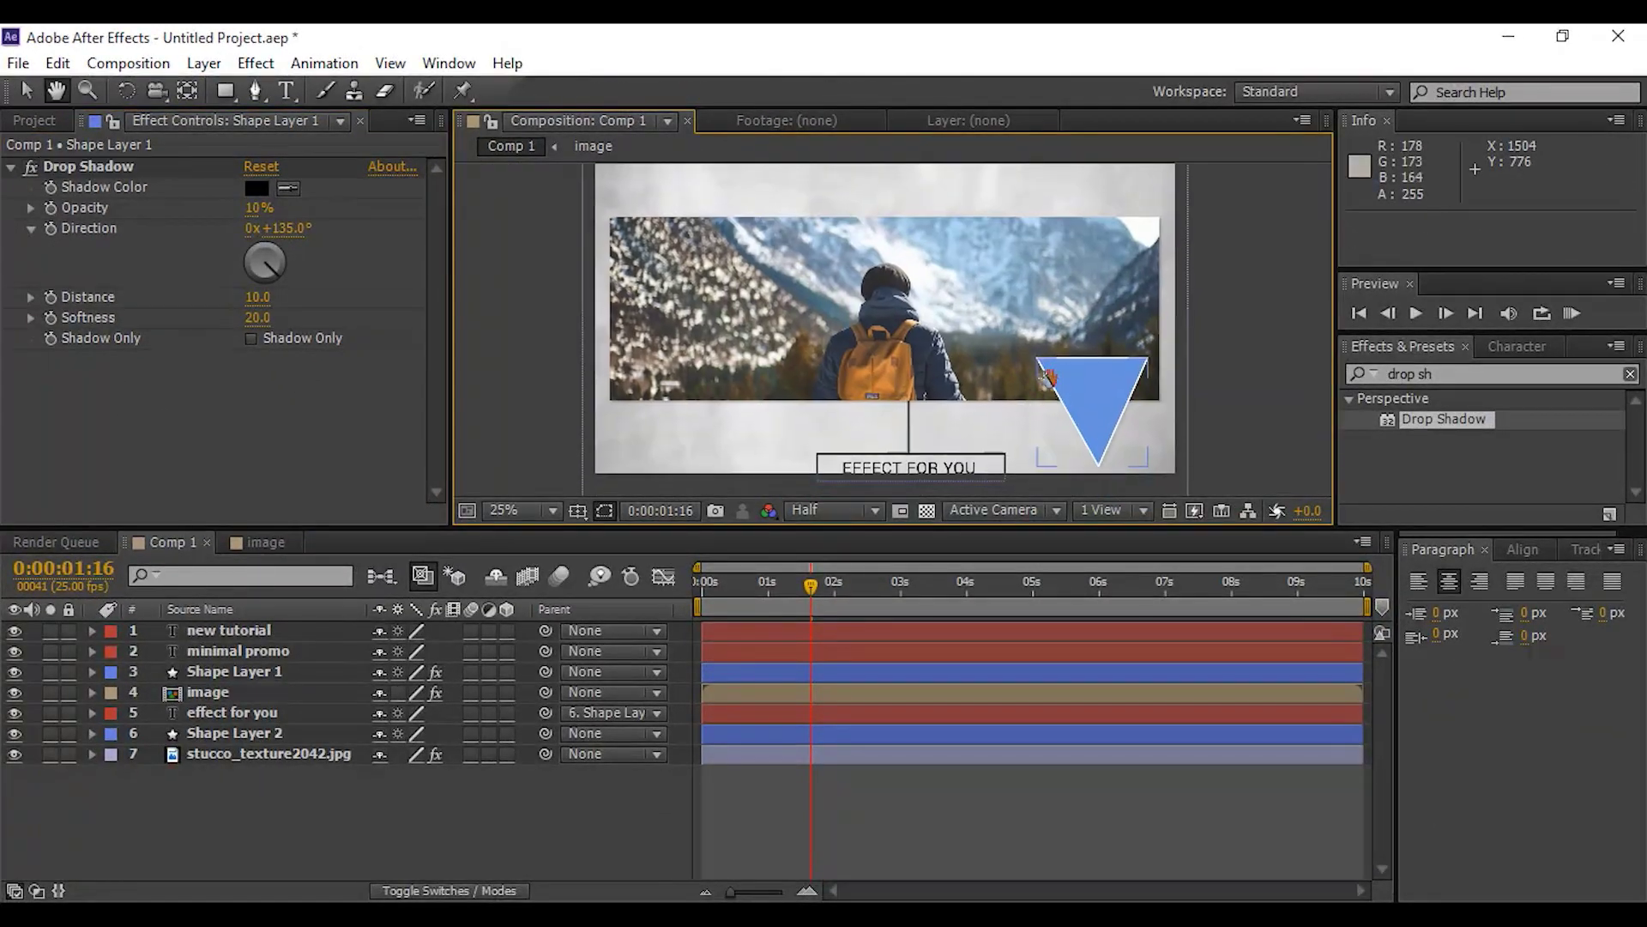
left_click(814, 589)
key("KP_0")
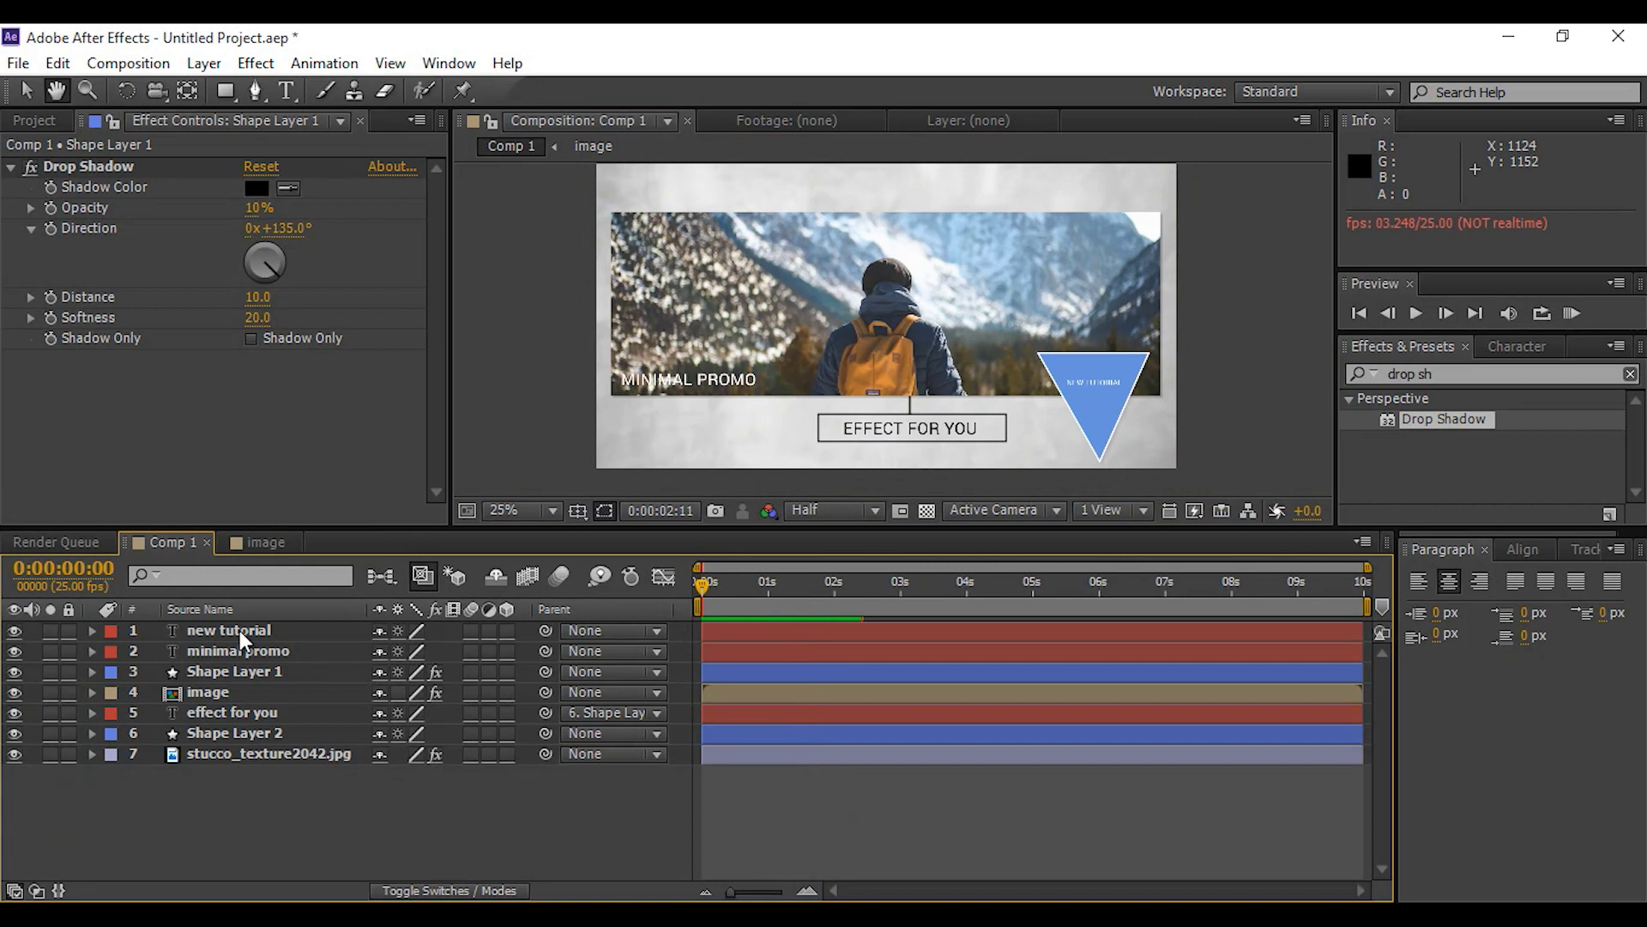
Pre-compose all seven layers of Comp 1 as "slide 1", moving all attributes into the new composition
key("ctrl+a")
right_click(283, 631)
left_click(343, 752)
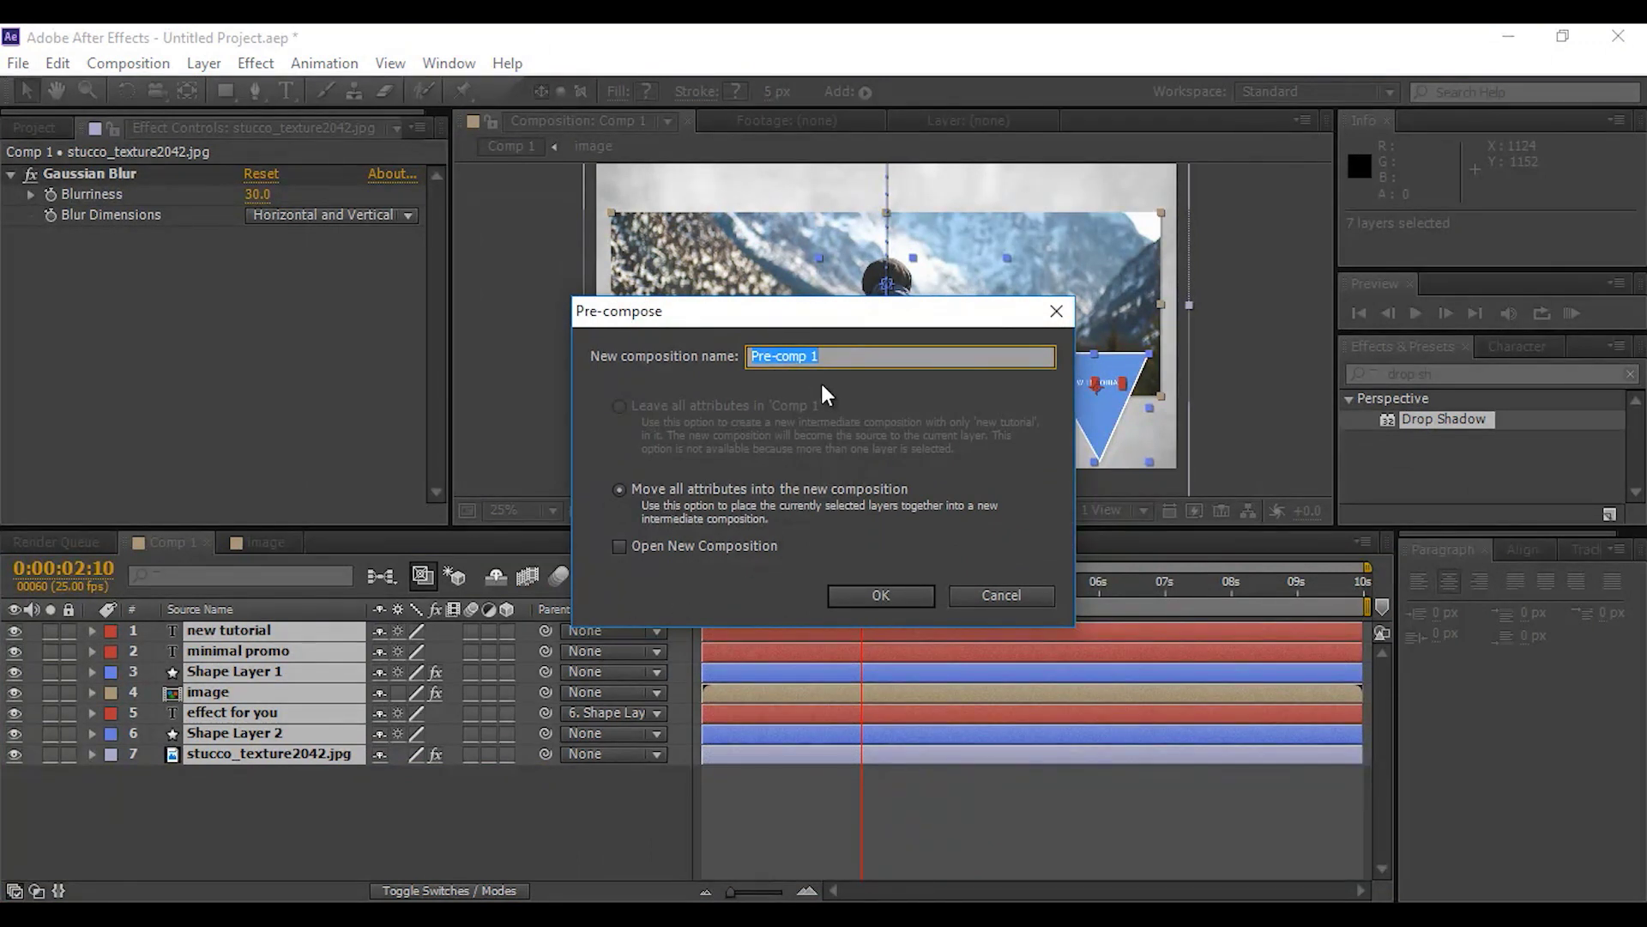
type("slide 1")
left_click(881, 595)
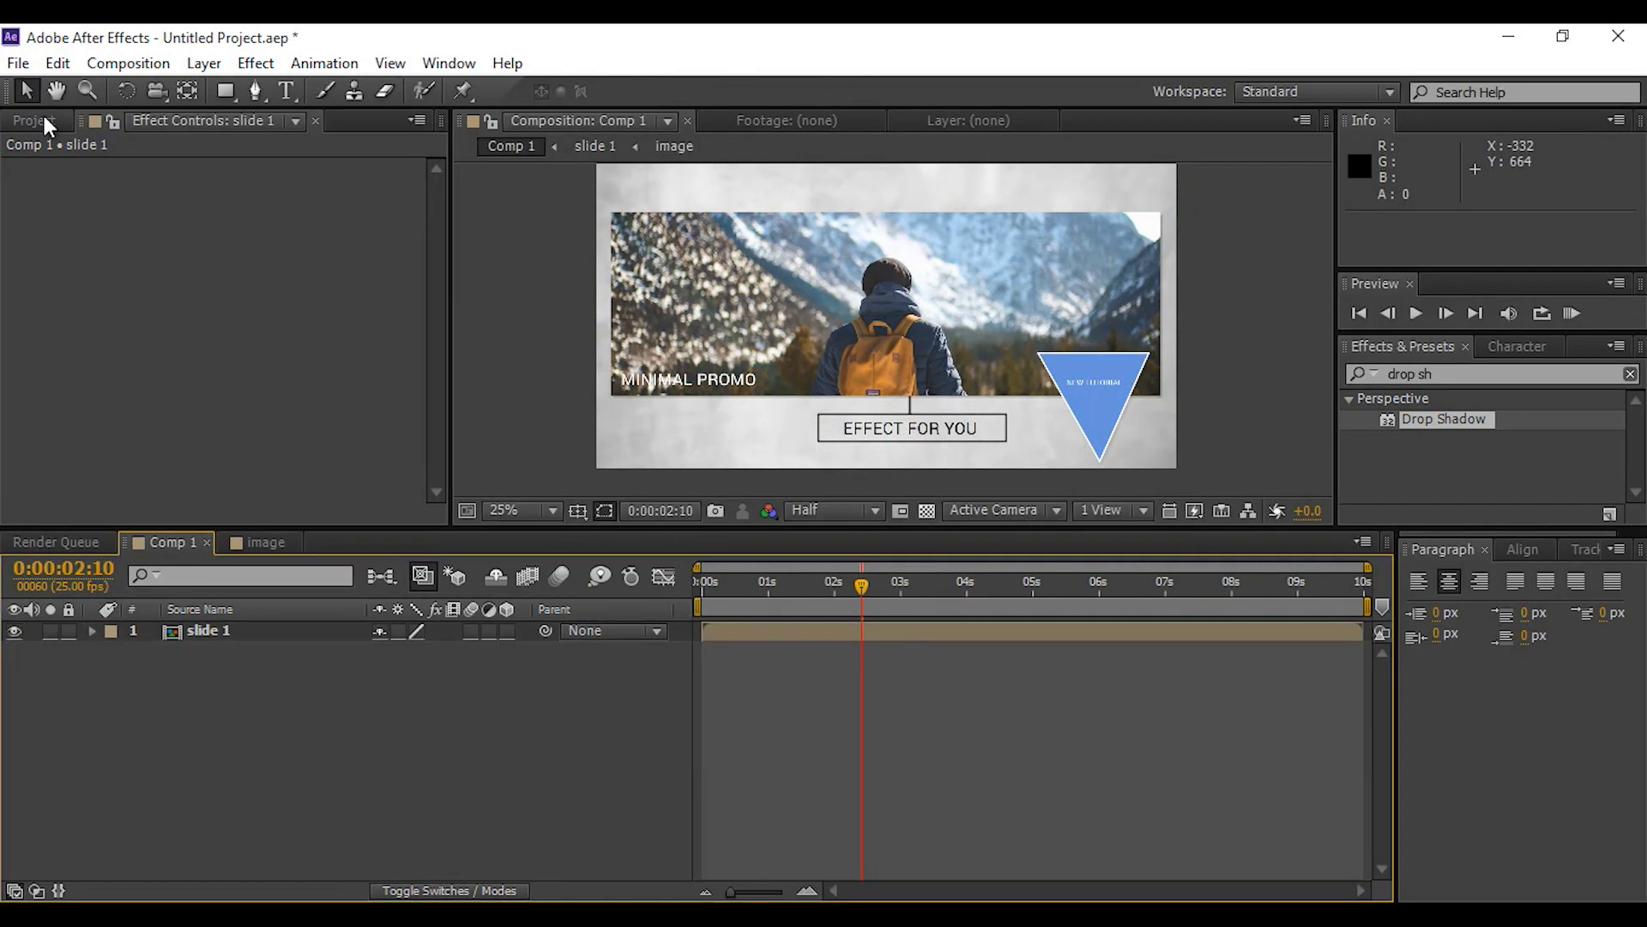
Duplicate the slide 1 and image compositions in the project to make slide 2 and image 2
left_click(41, 120)
left_click(371, 753)
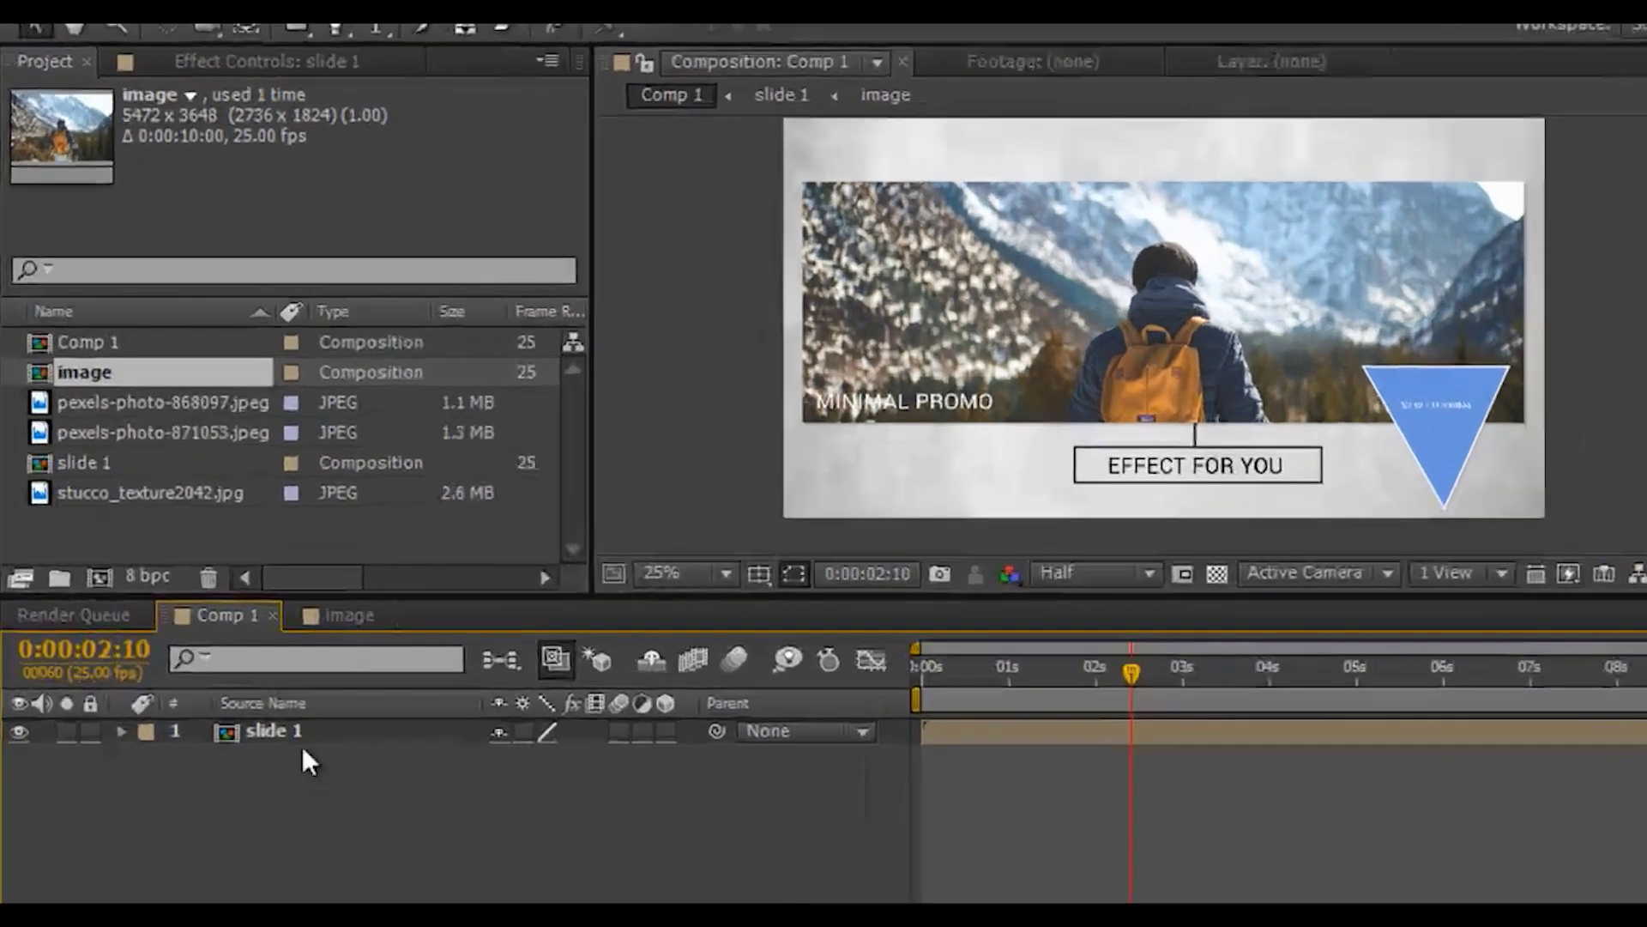
left_click(226, 634)
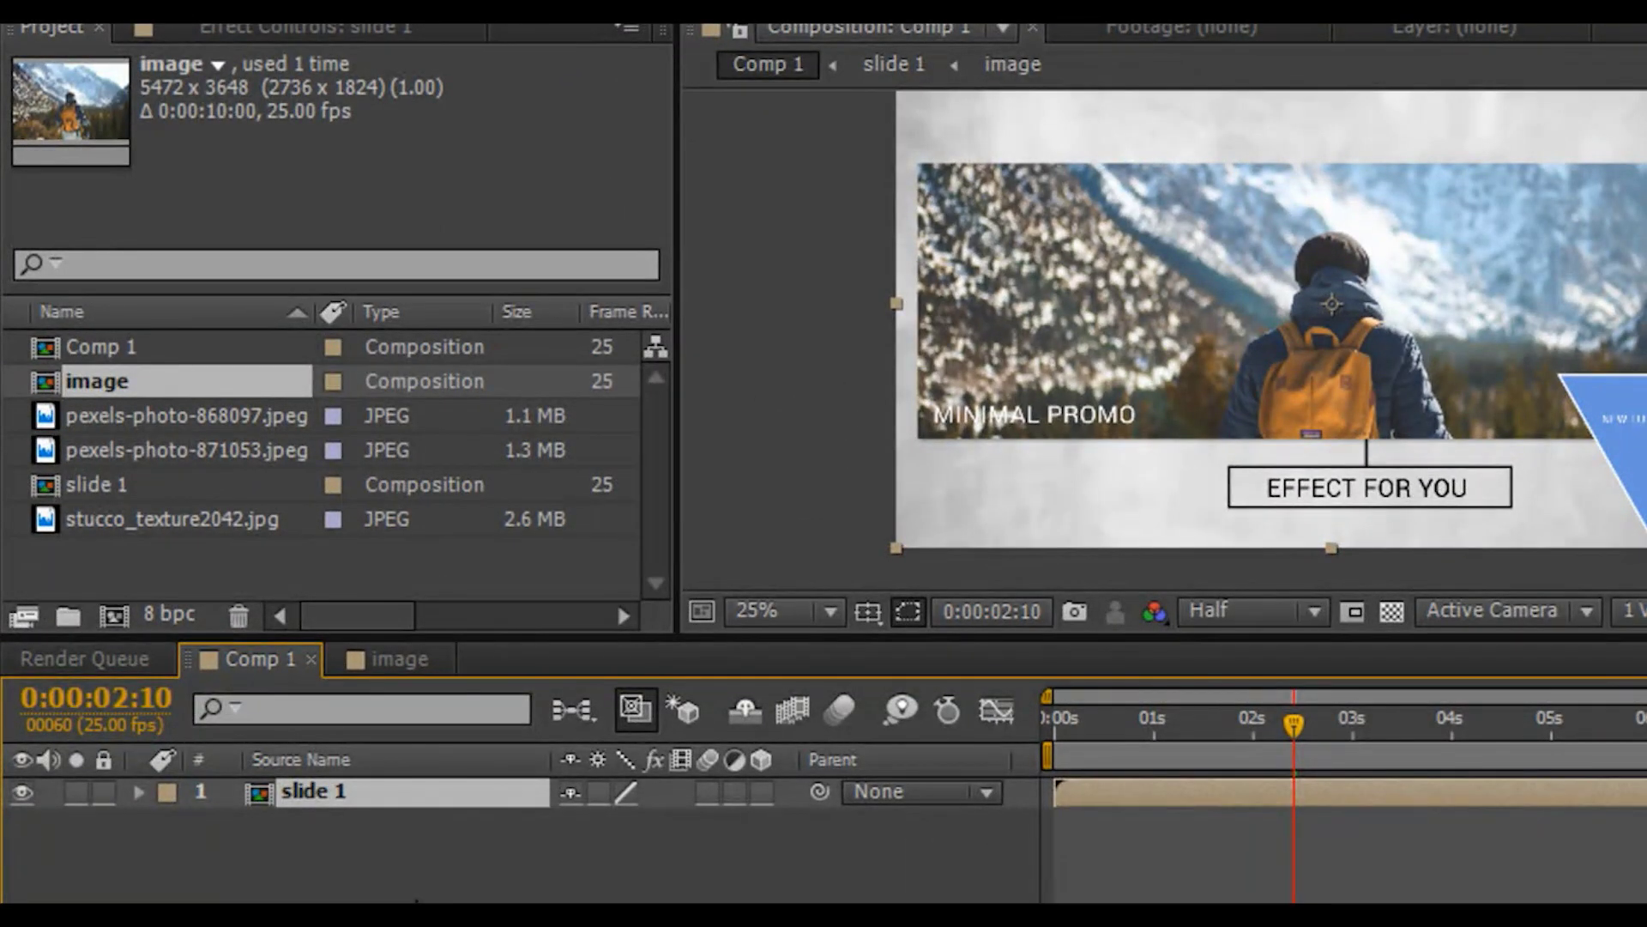
left_click(111, 489)
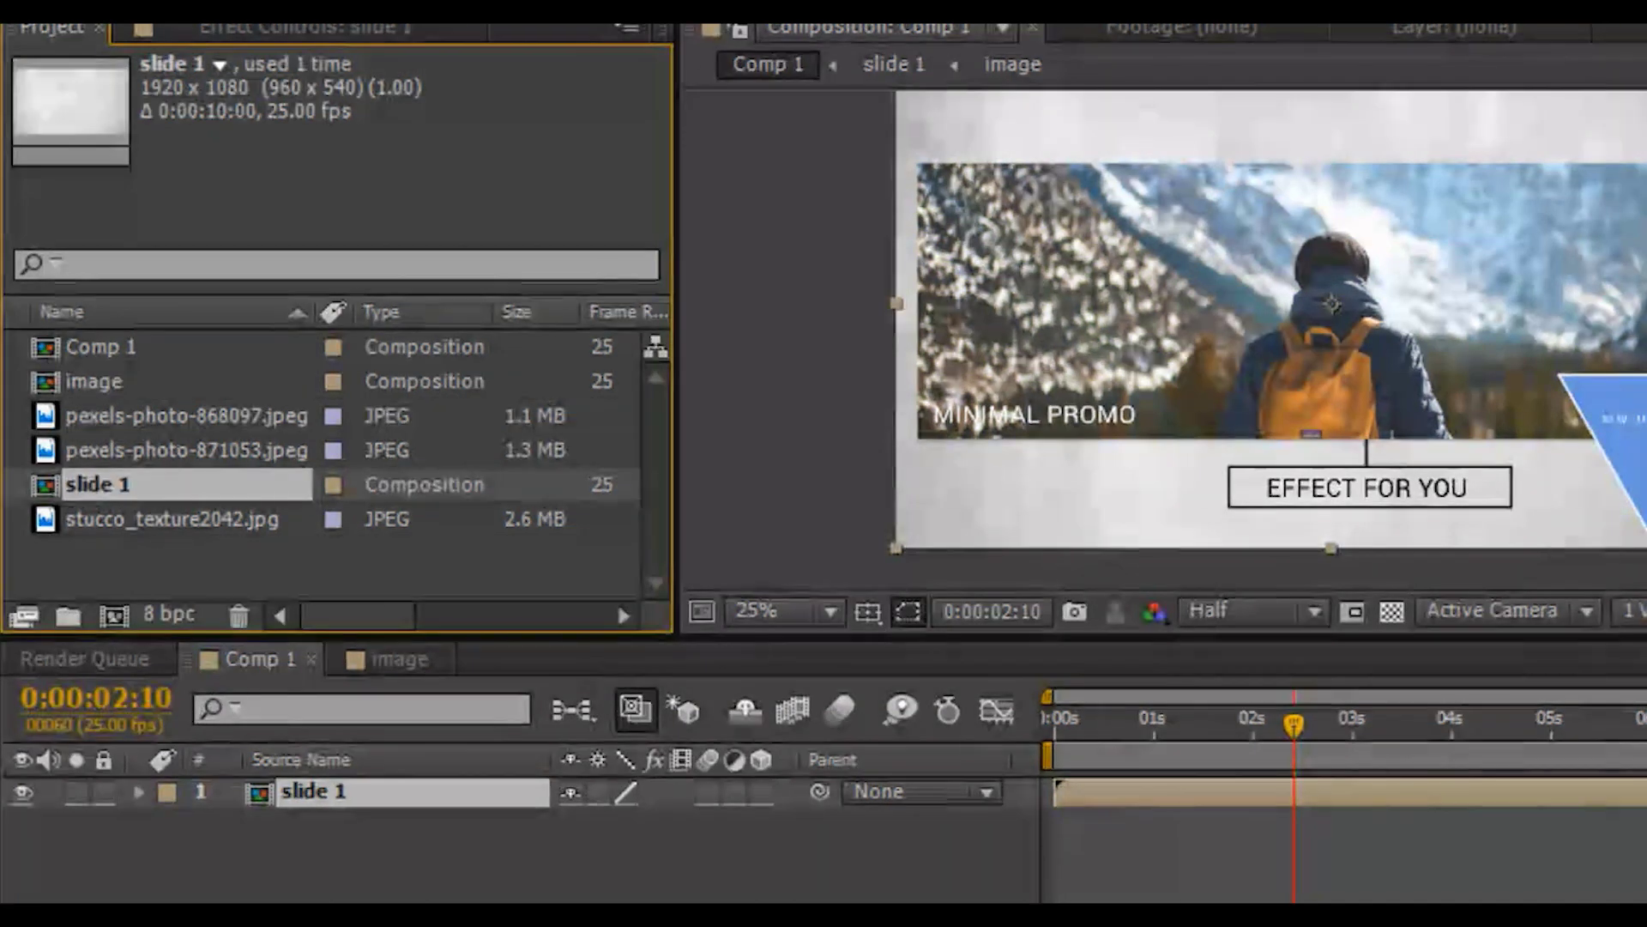
key("ctrl+d")
left_click(121, 385)
key("ctrl+d")
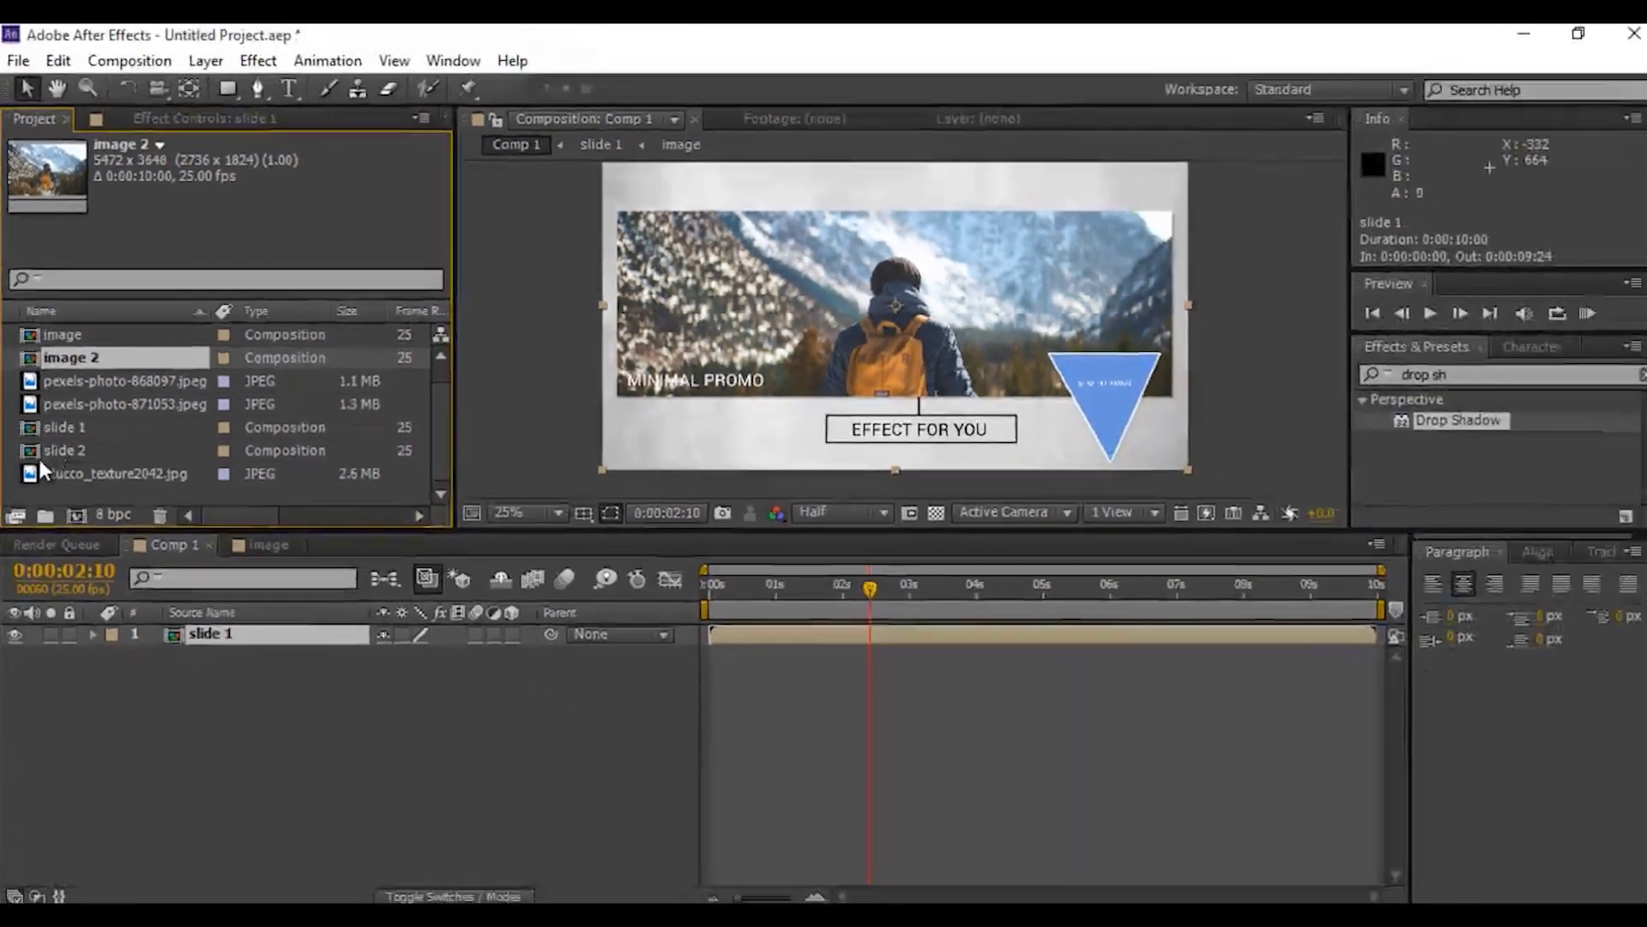
Add the slide 2 composition to Comp 1 as a layer above slide 1
left_click(90, 454)
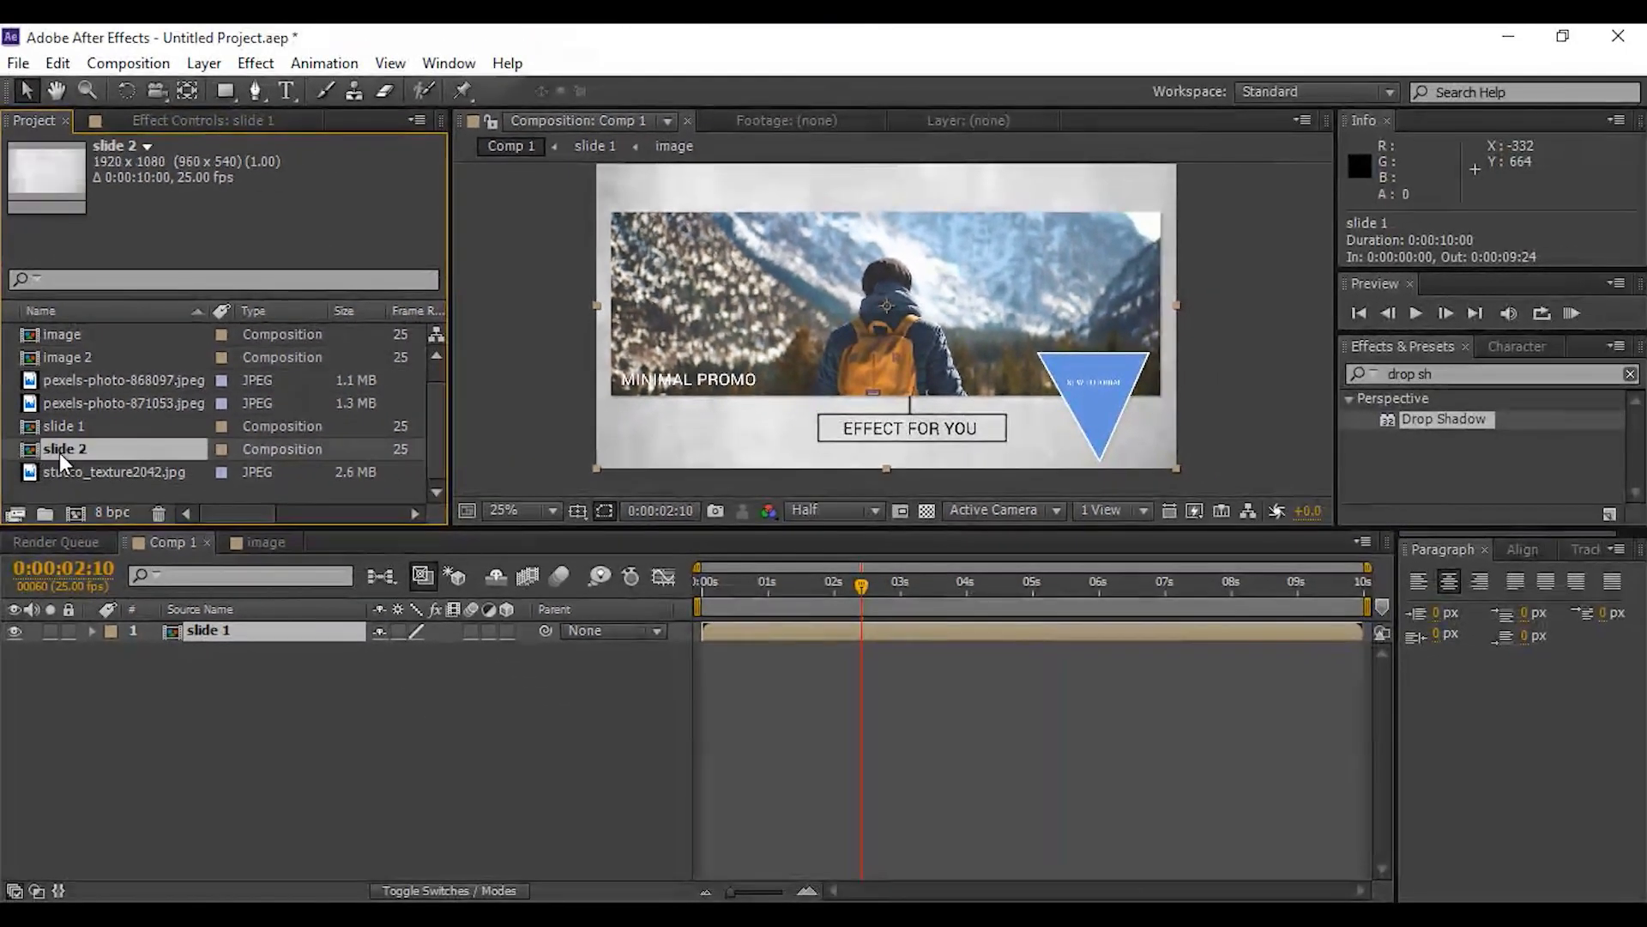
left_click_drag(37, 453, 235, 624)
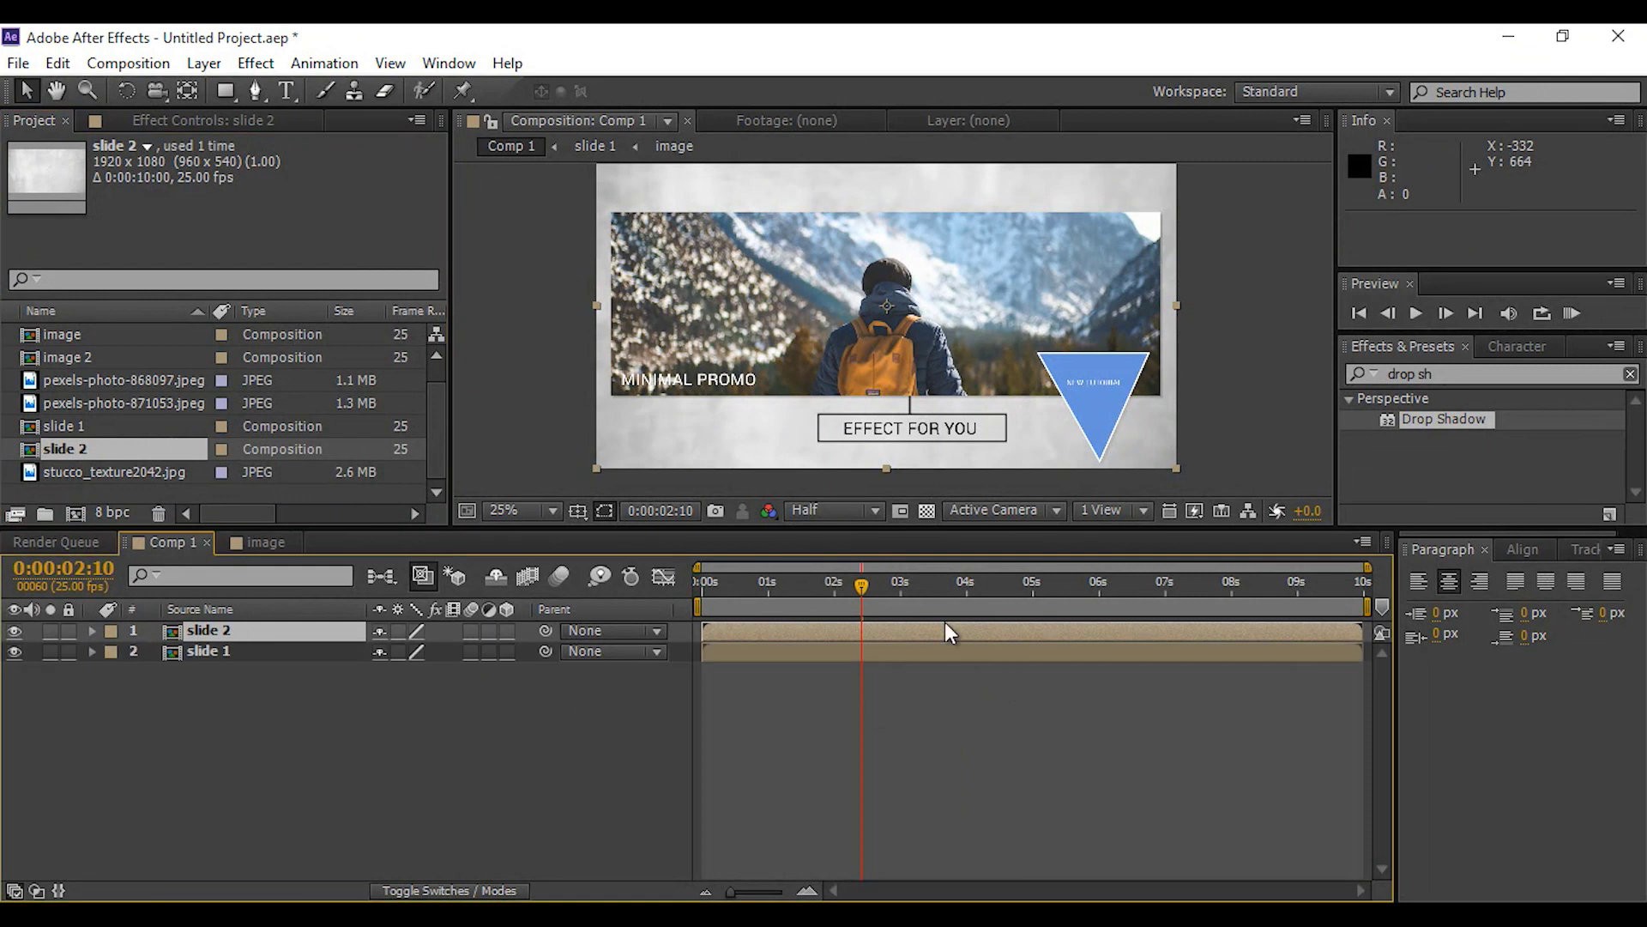
left_click(185, 630)
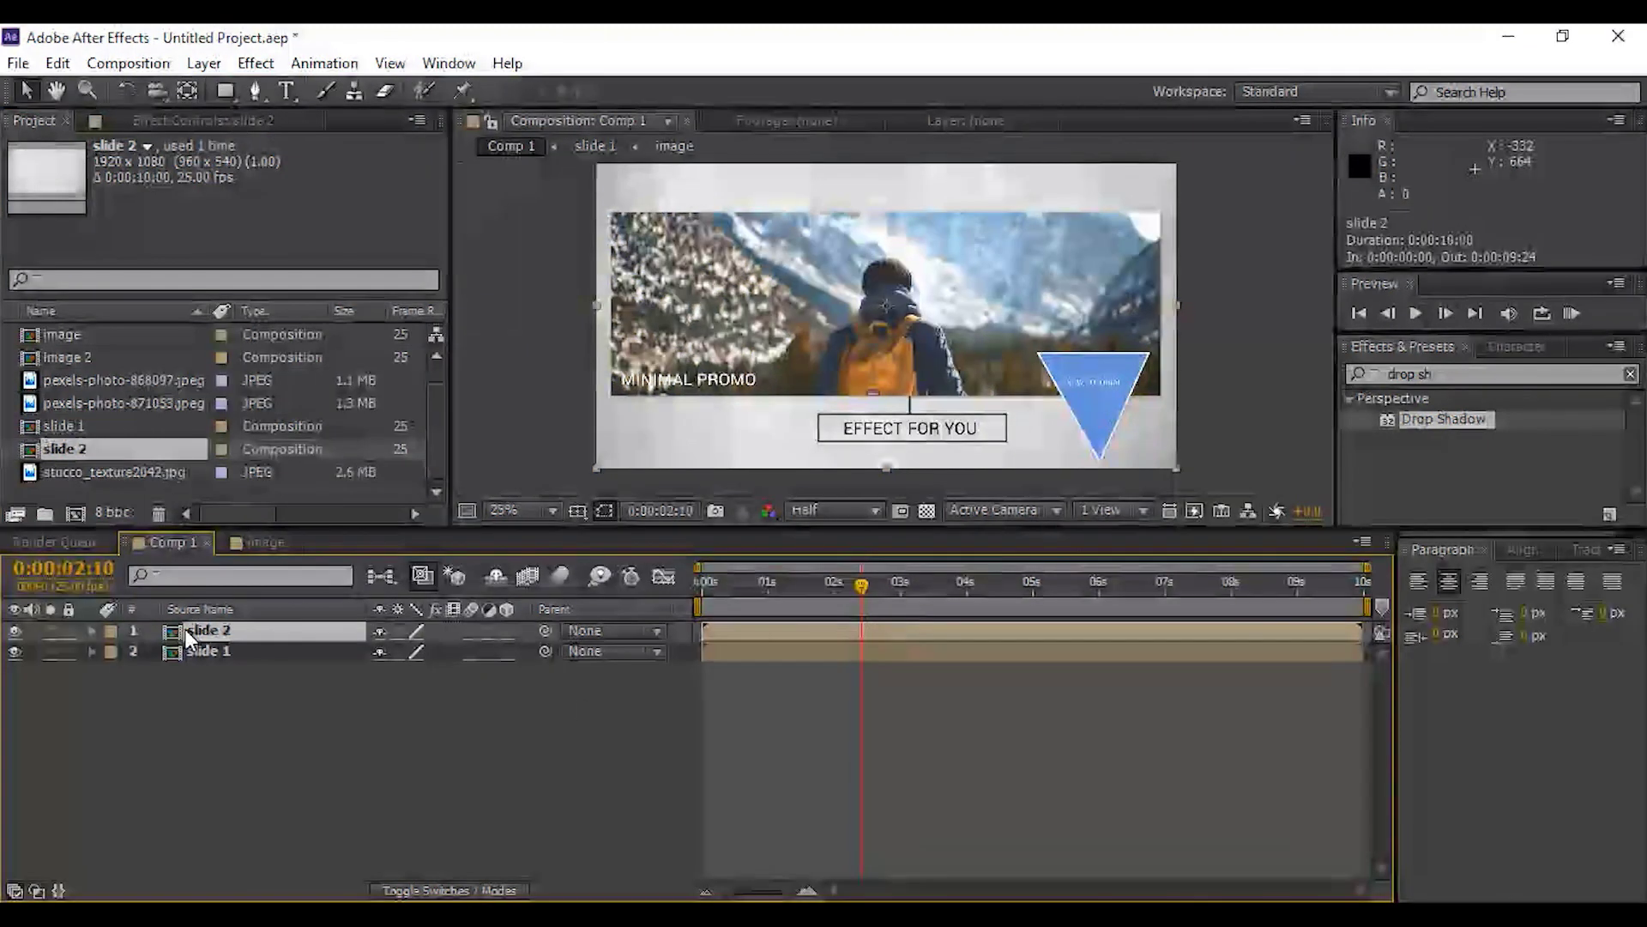
Open slide 2 and replace its image layer with the image 2 composition
double_click(186, 630)
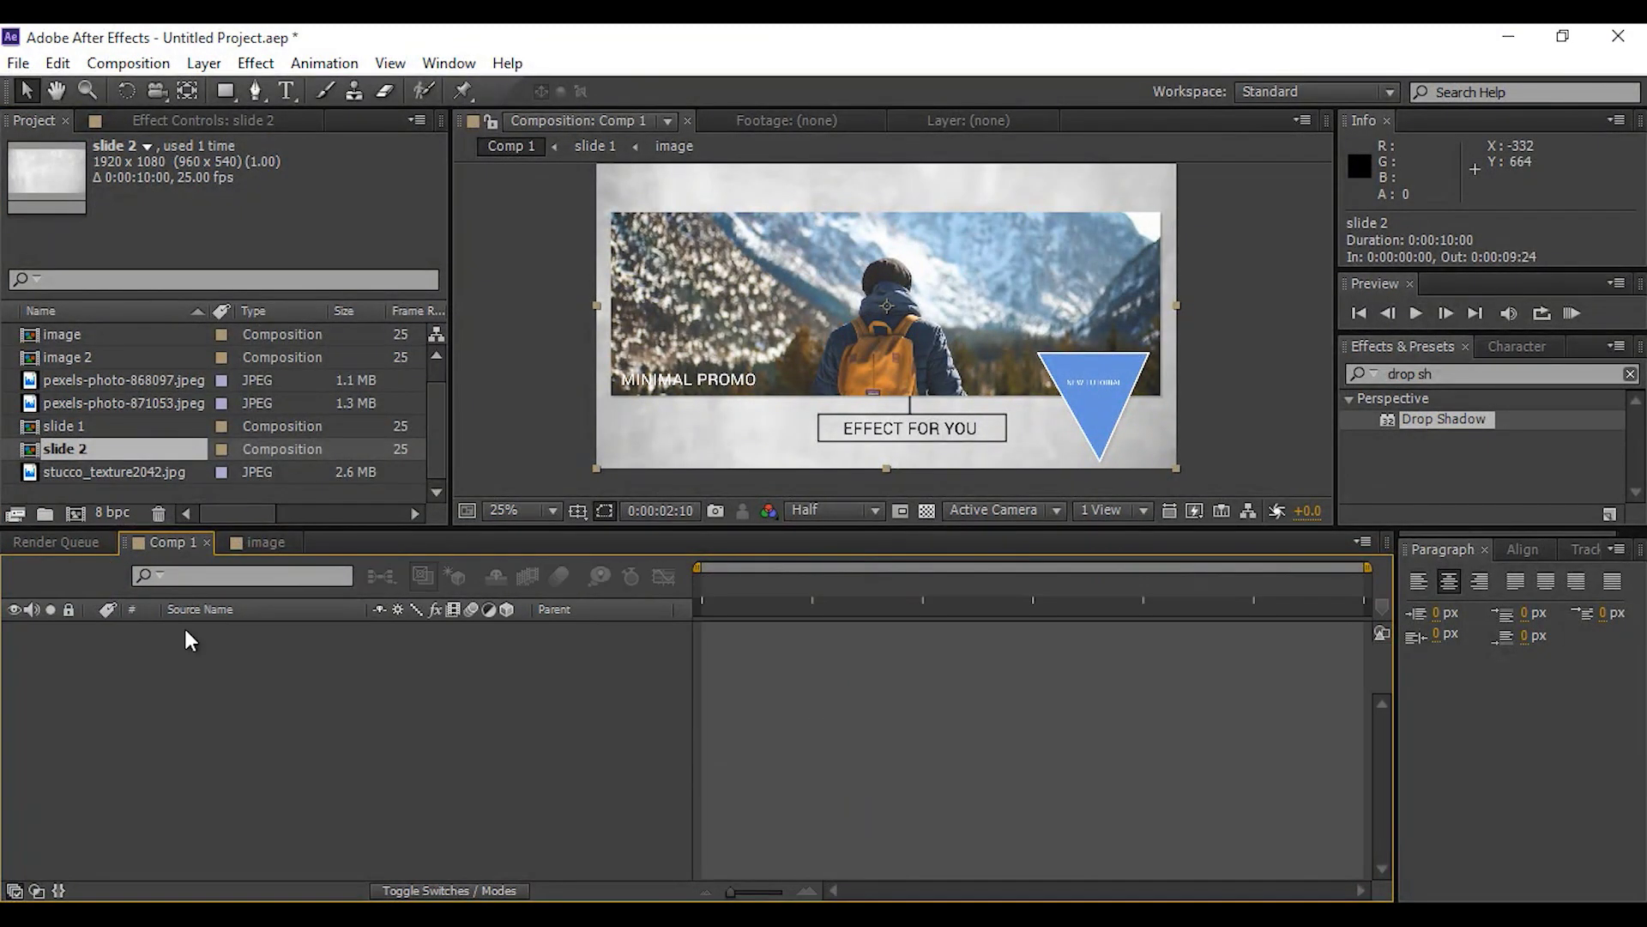
left_click(241, 692)
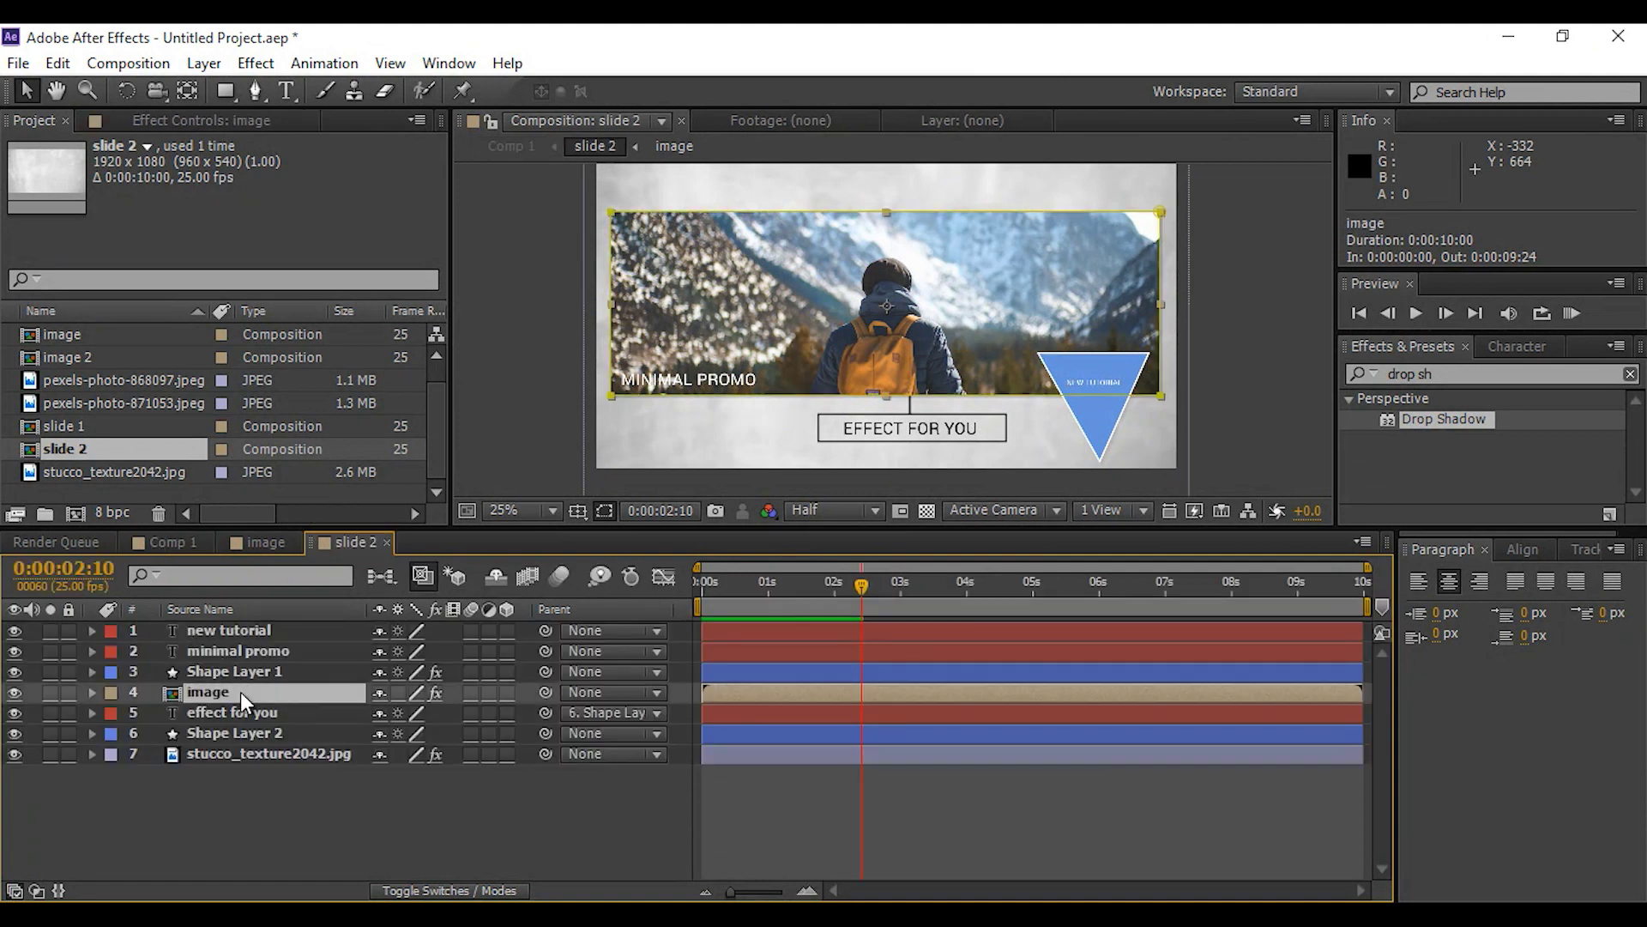
left_click(65, 358)
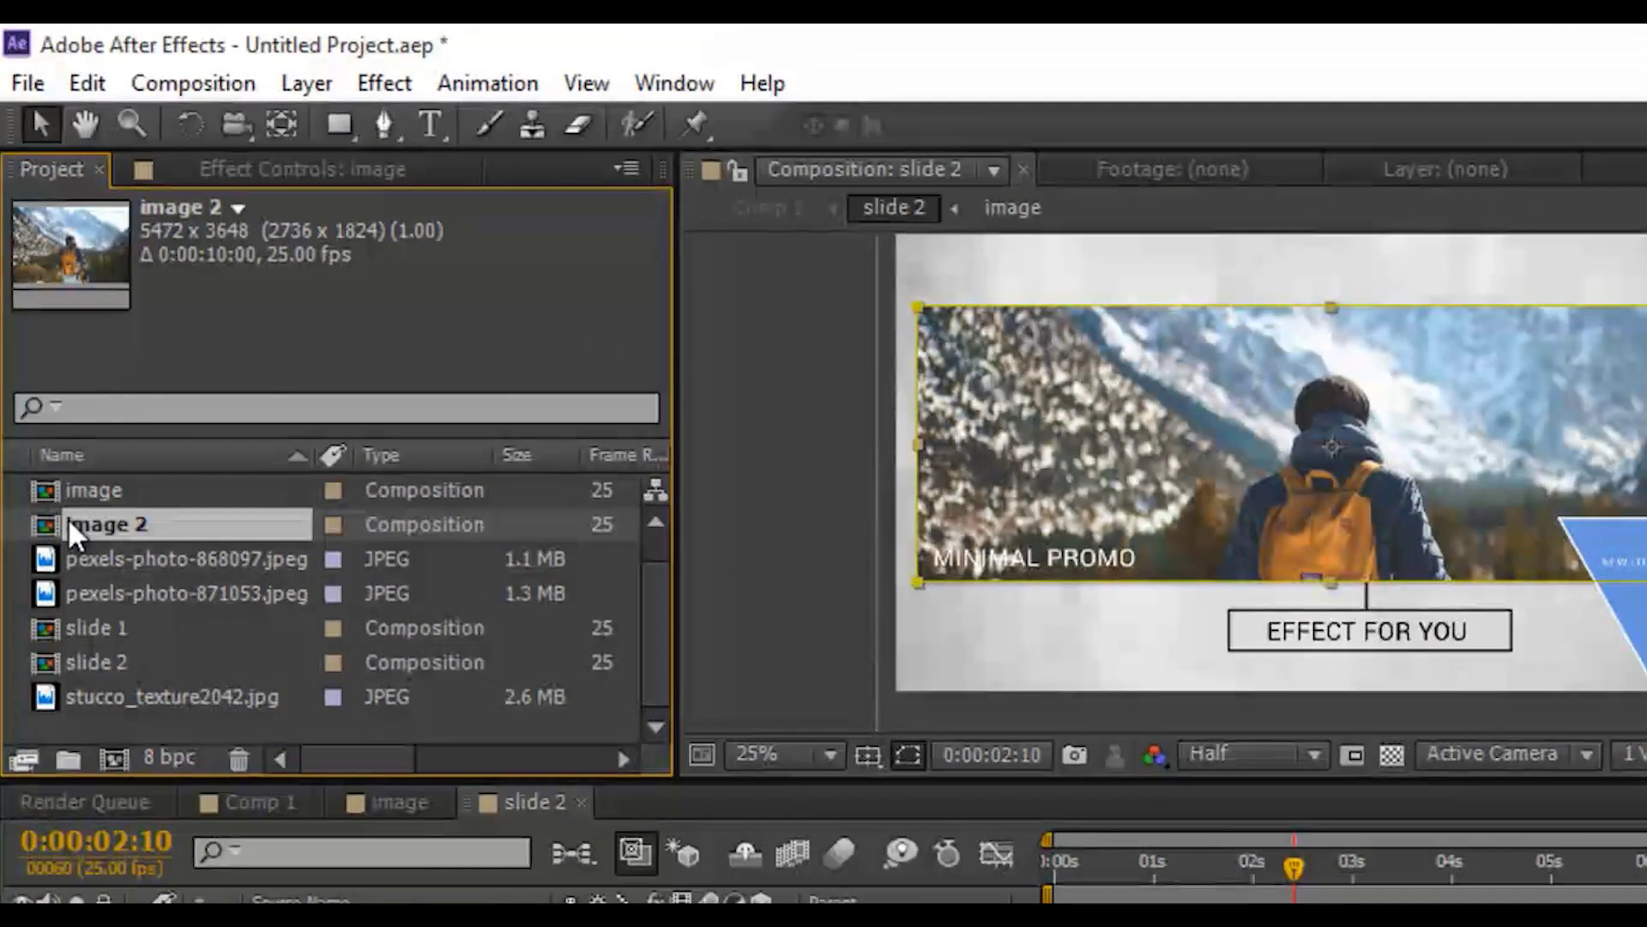
left_click_drag(69, 517, 301, 744)
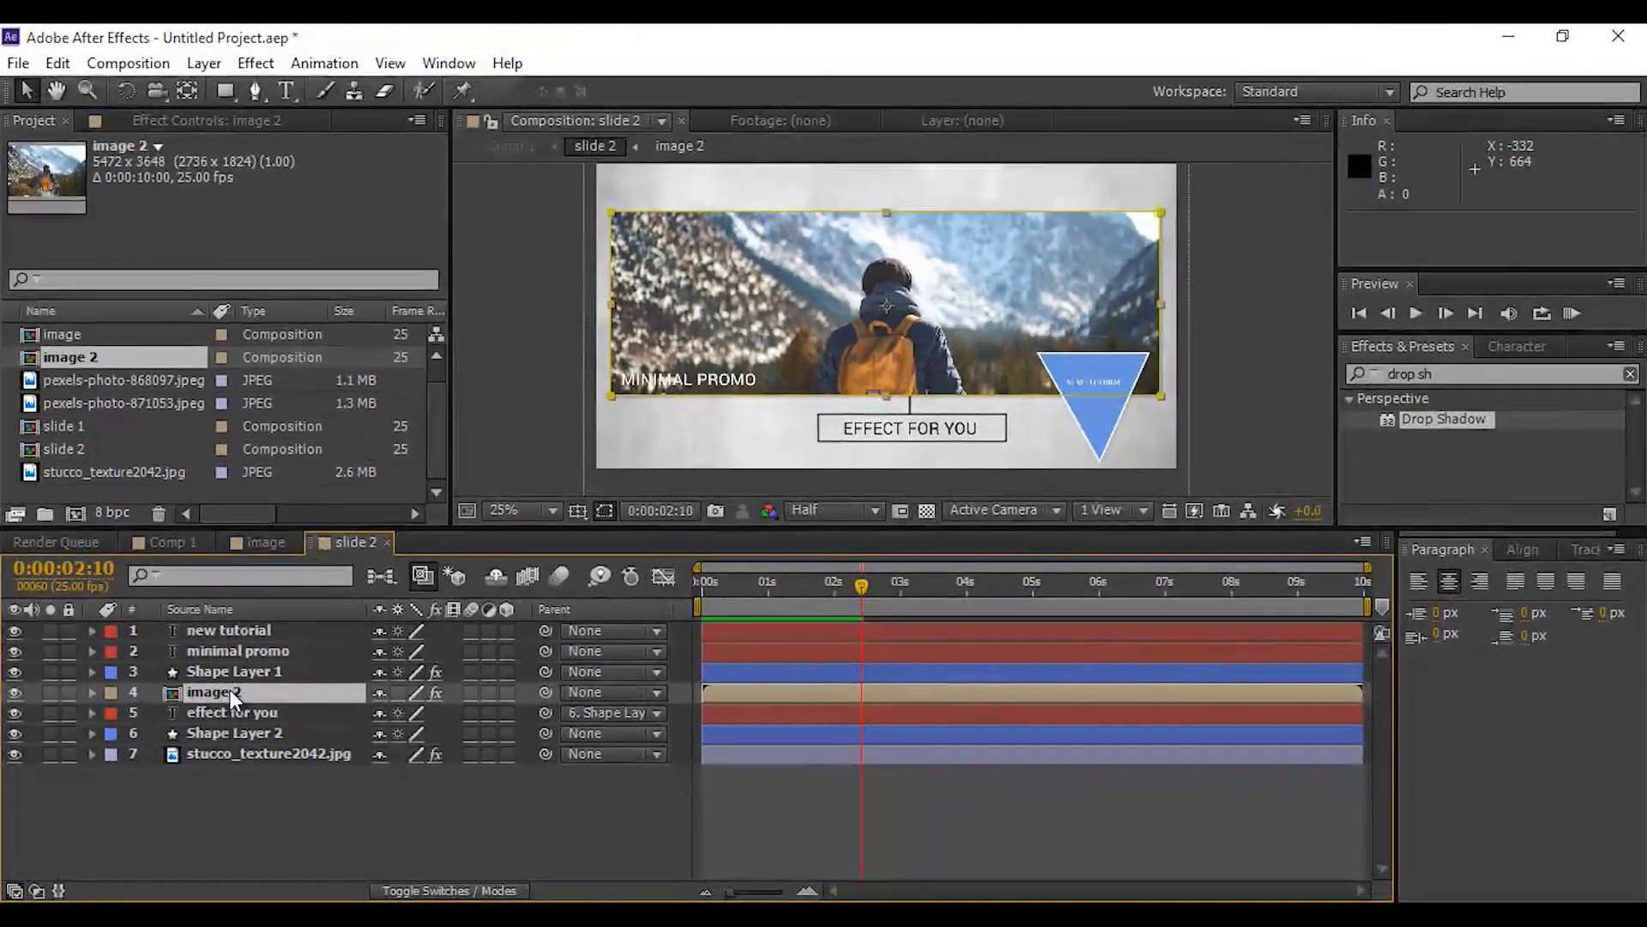
Open the image 2 composition and replace its photo layer with pexels-photo-871053.jpeg
double_click(230, 694)
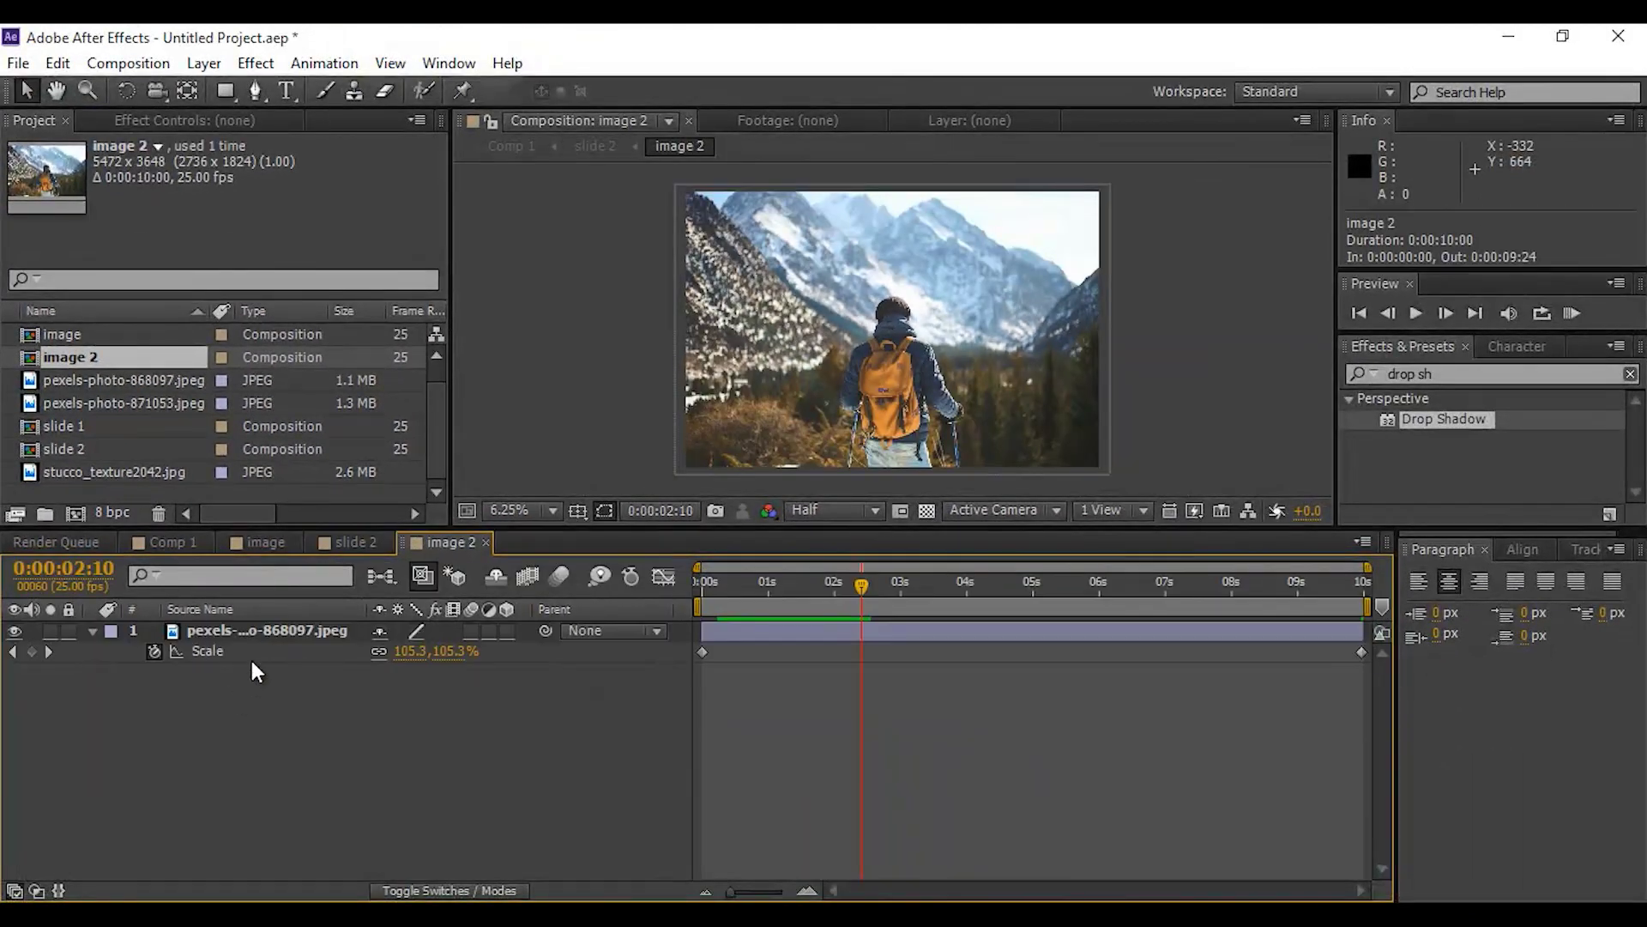
left_click(252, 630)
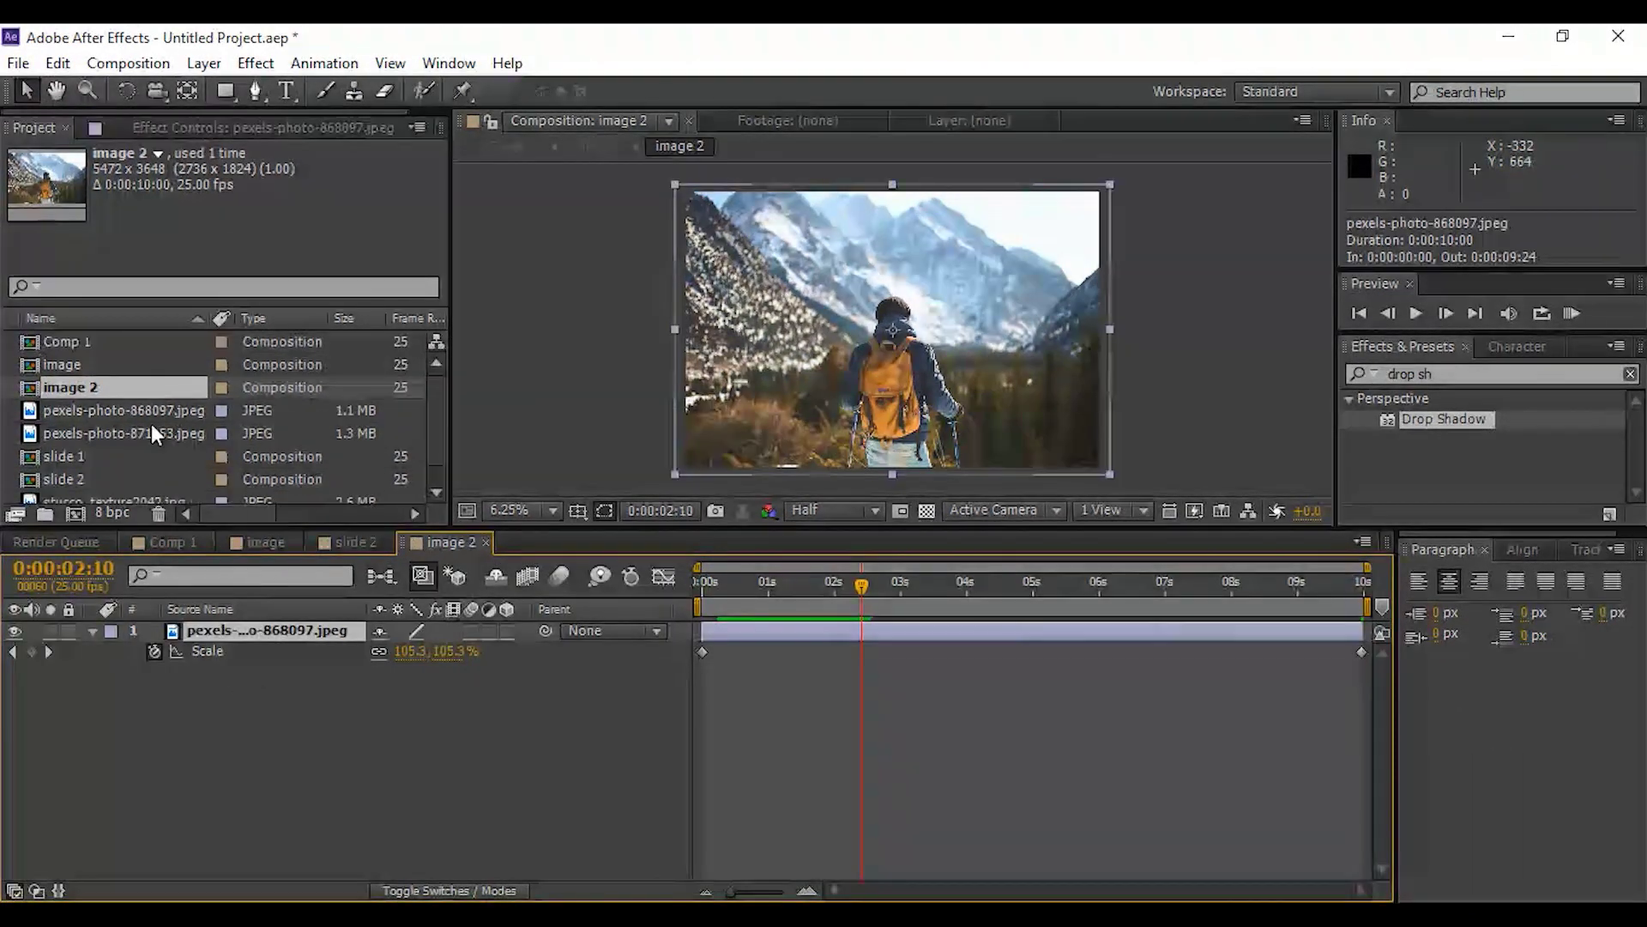
left_click(57, 432)
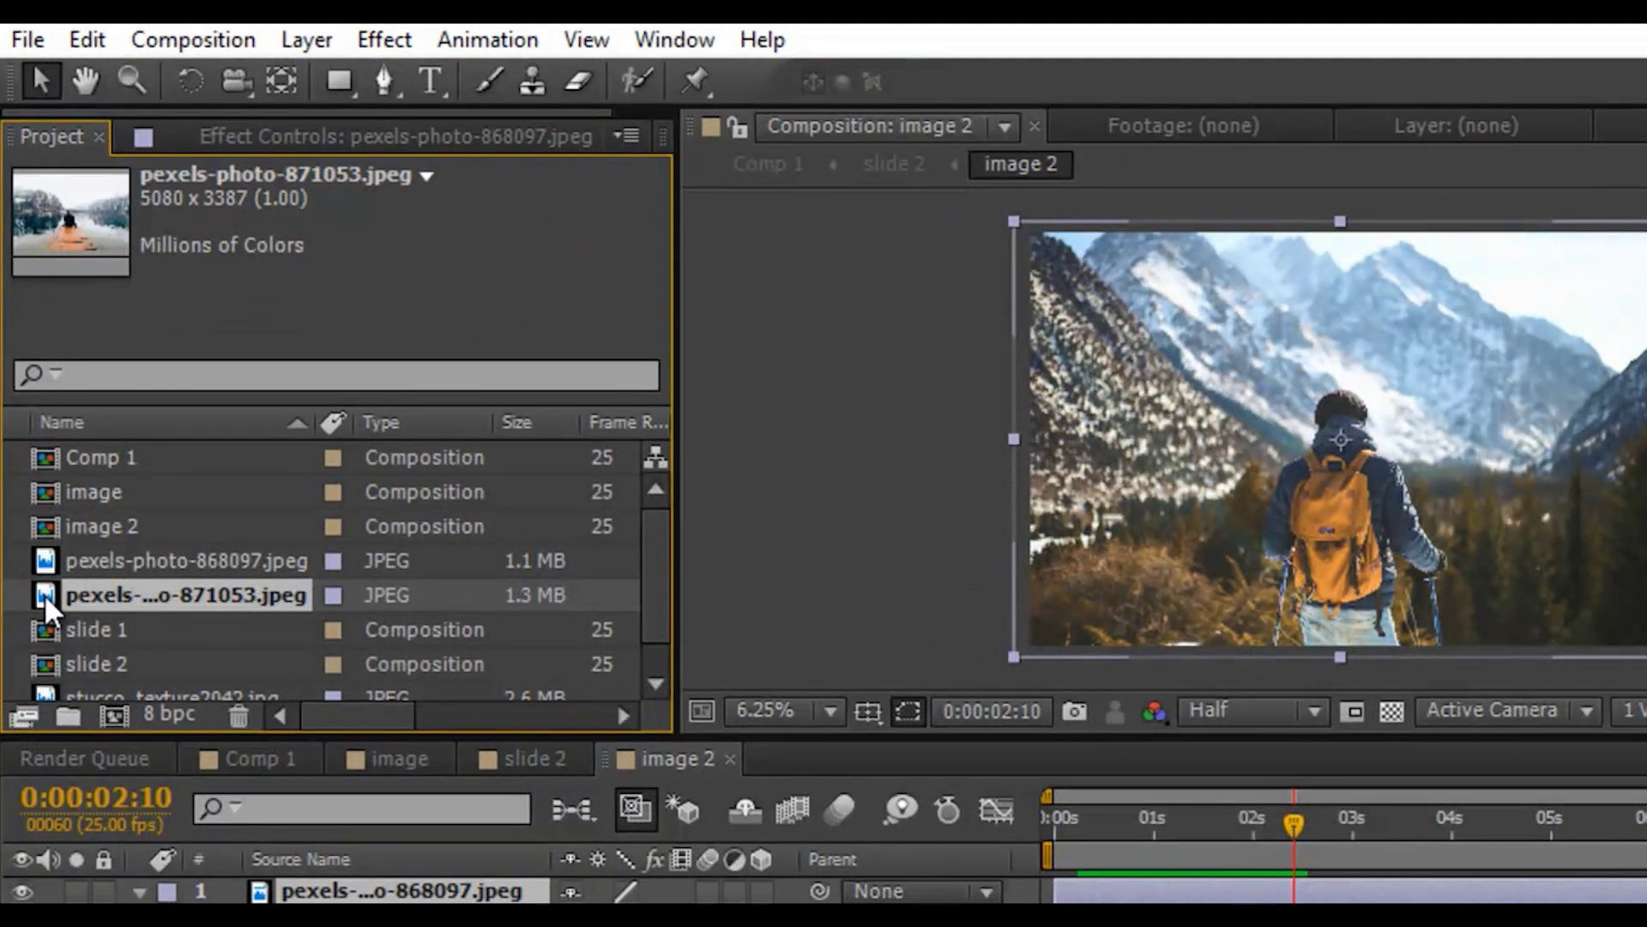
left_click_drag(44, 594, 281, 880)
key("s")
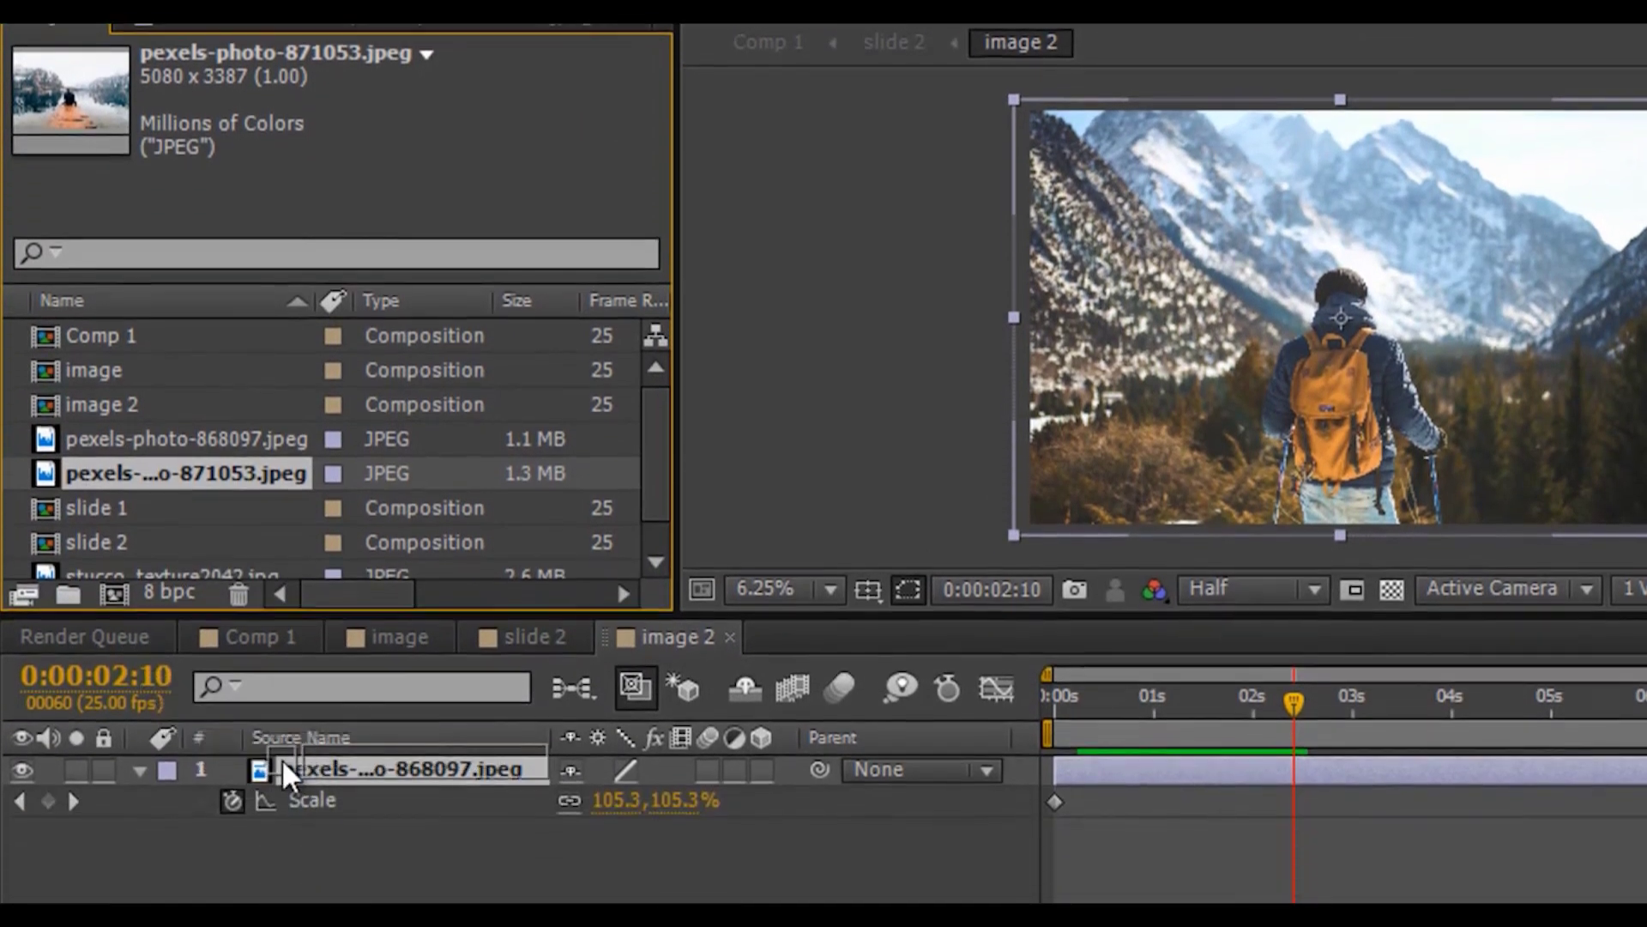
left_click_drag(283, 760, 313, 753)
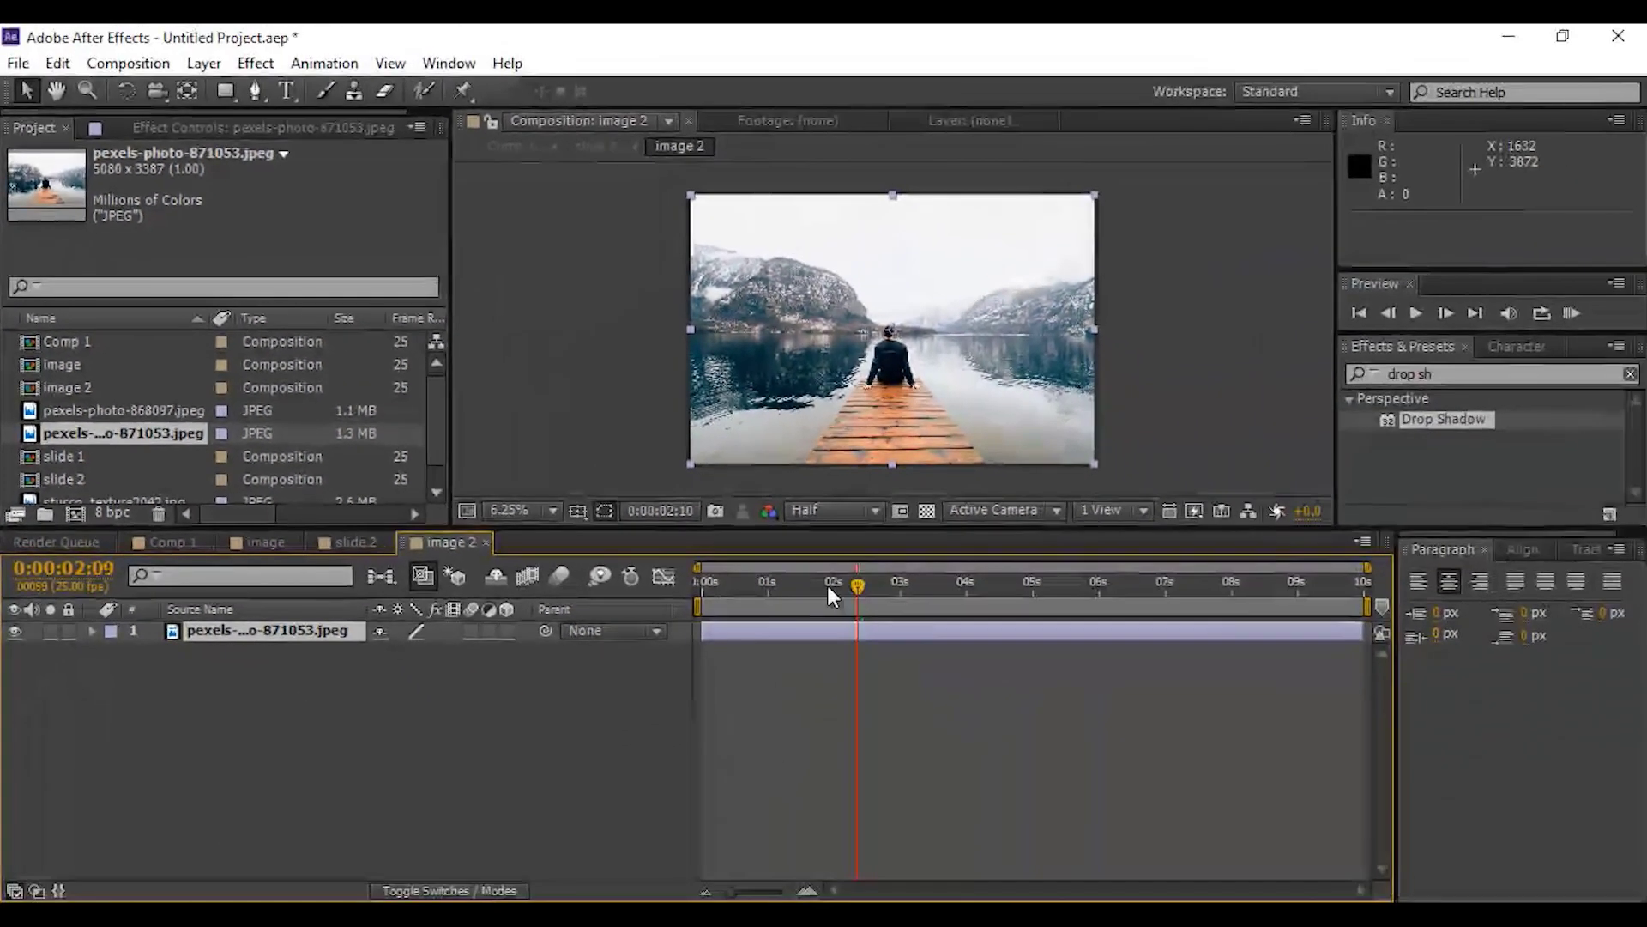
Examine the replaced photo's Scale keyframes and scrub through its zoom from start to end
key("Home")
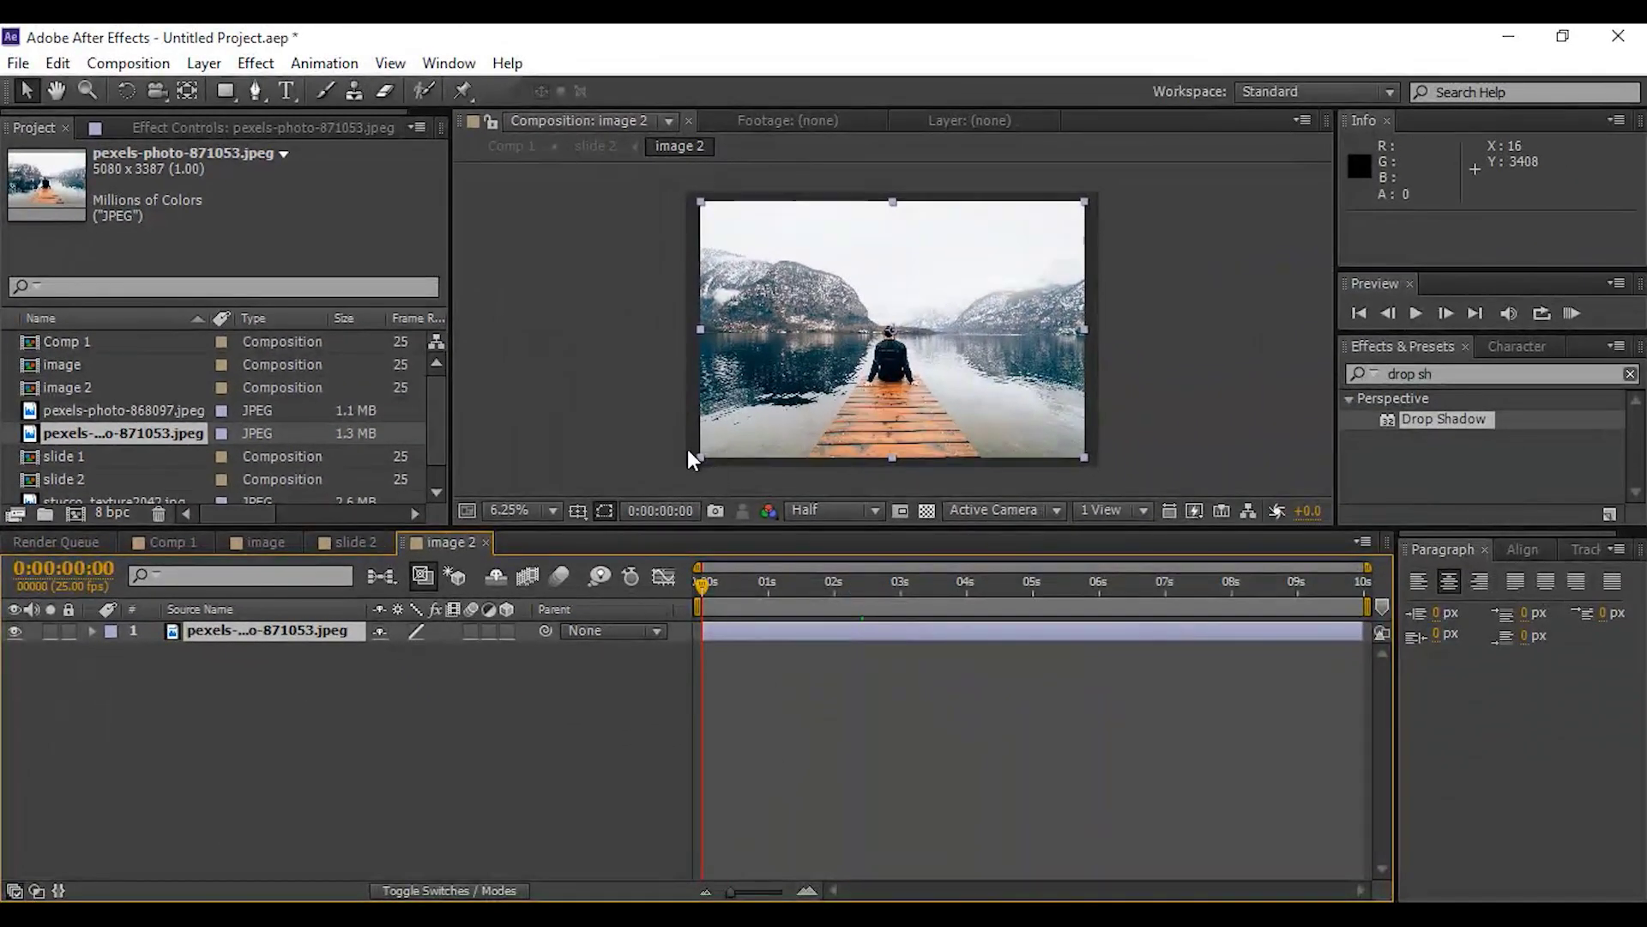
key("s")
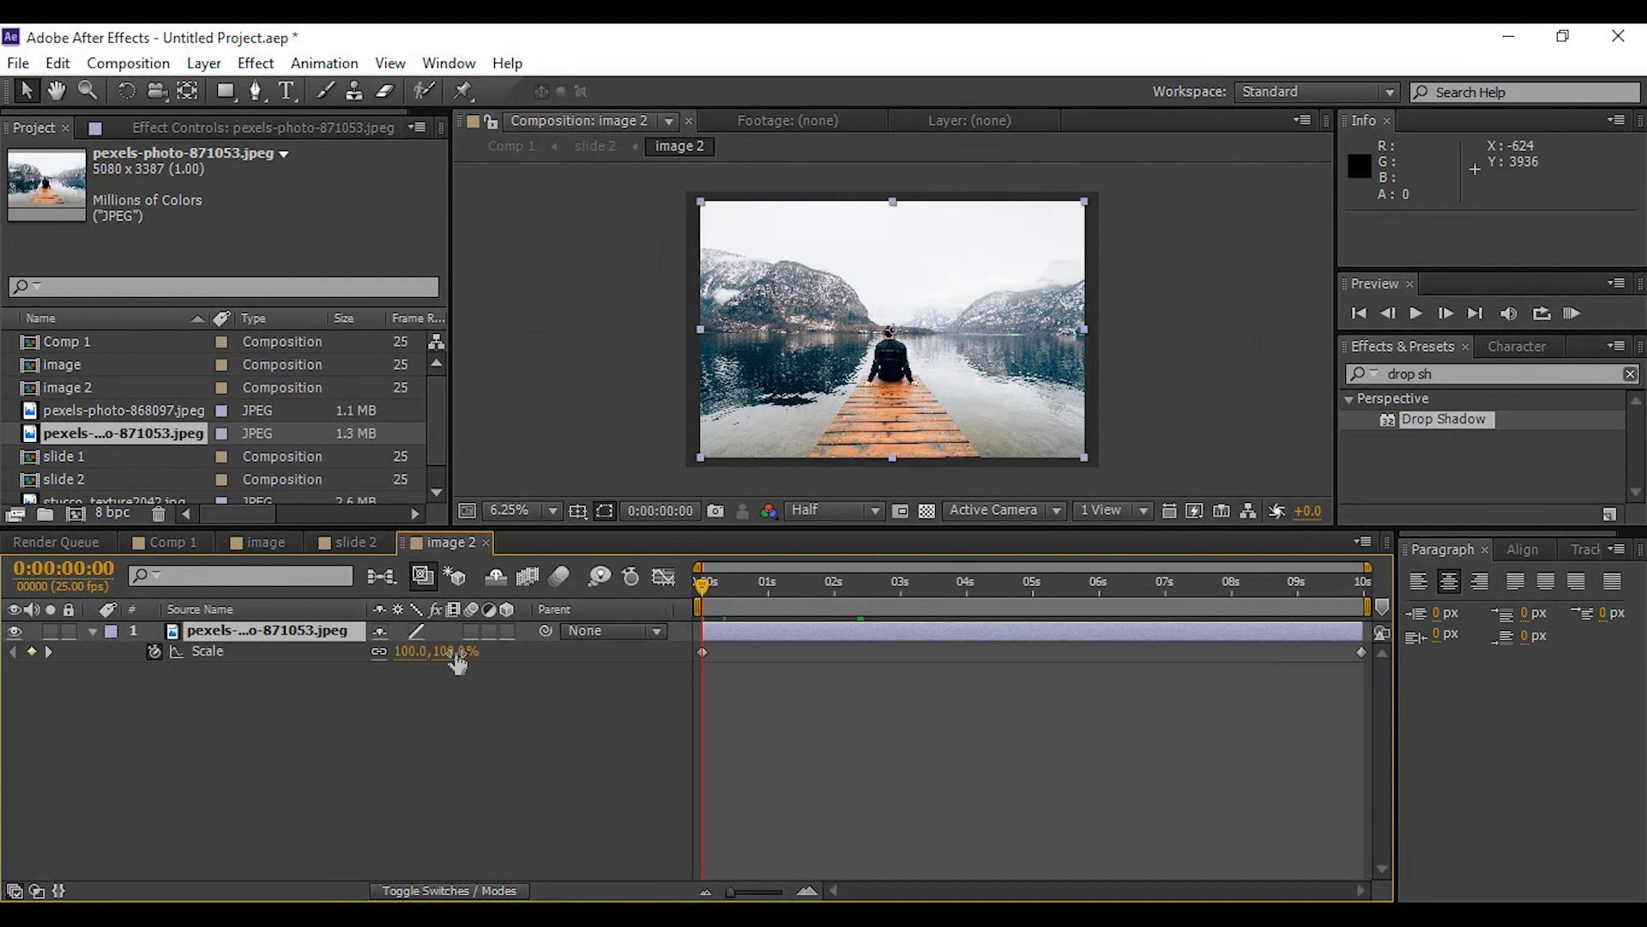
left_click_drag(454, 653, 465, 654)
left_click_drag(698, 584, 1364, 621)
Shift the slide 2 layer in Comp 1 to start at about 0:00:03:11 and preview the slide change
left_click(169, 541)
left_click_drag(721, 582, 956, 600)
left_click_drag(821, 633, 1049, 633)
left_click_drag(892, 584, 1037, 611)
key("space")
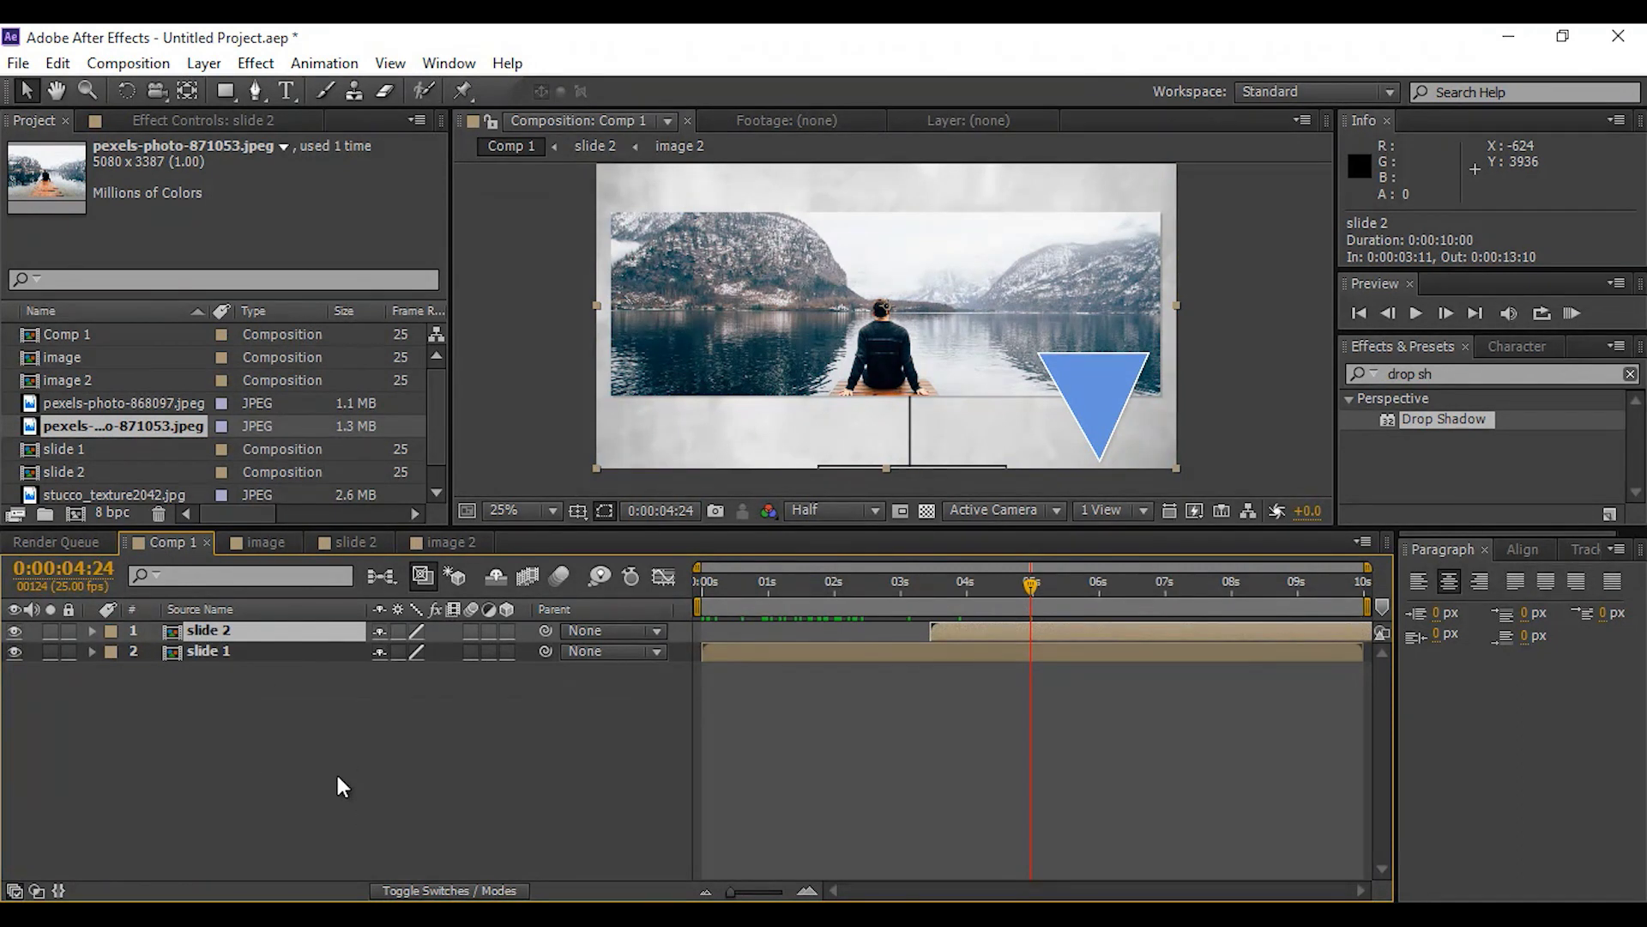
Open slide 2 and hide the "effect for you" text and Shape Layer 2
double_click(209, 630)
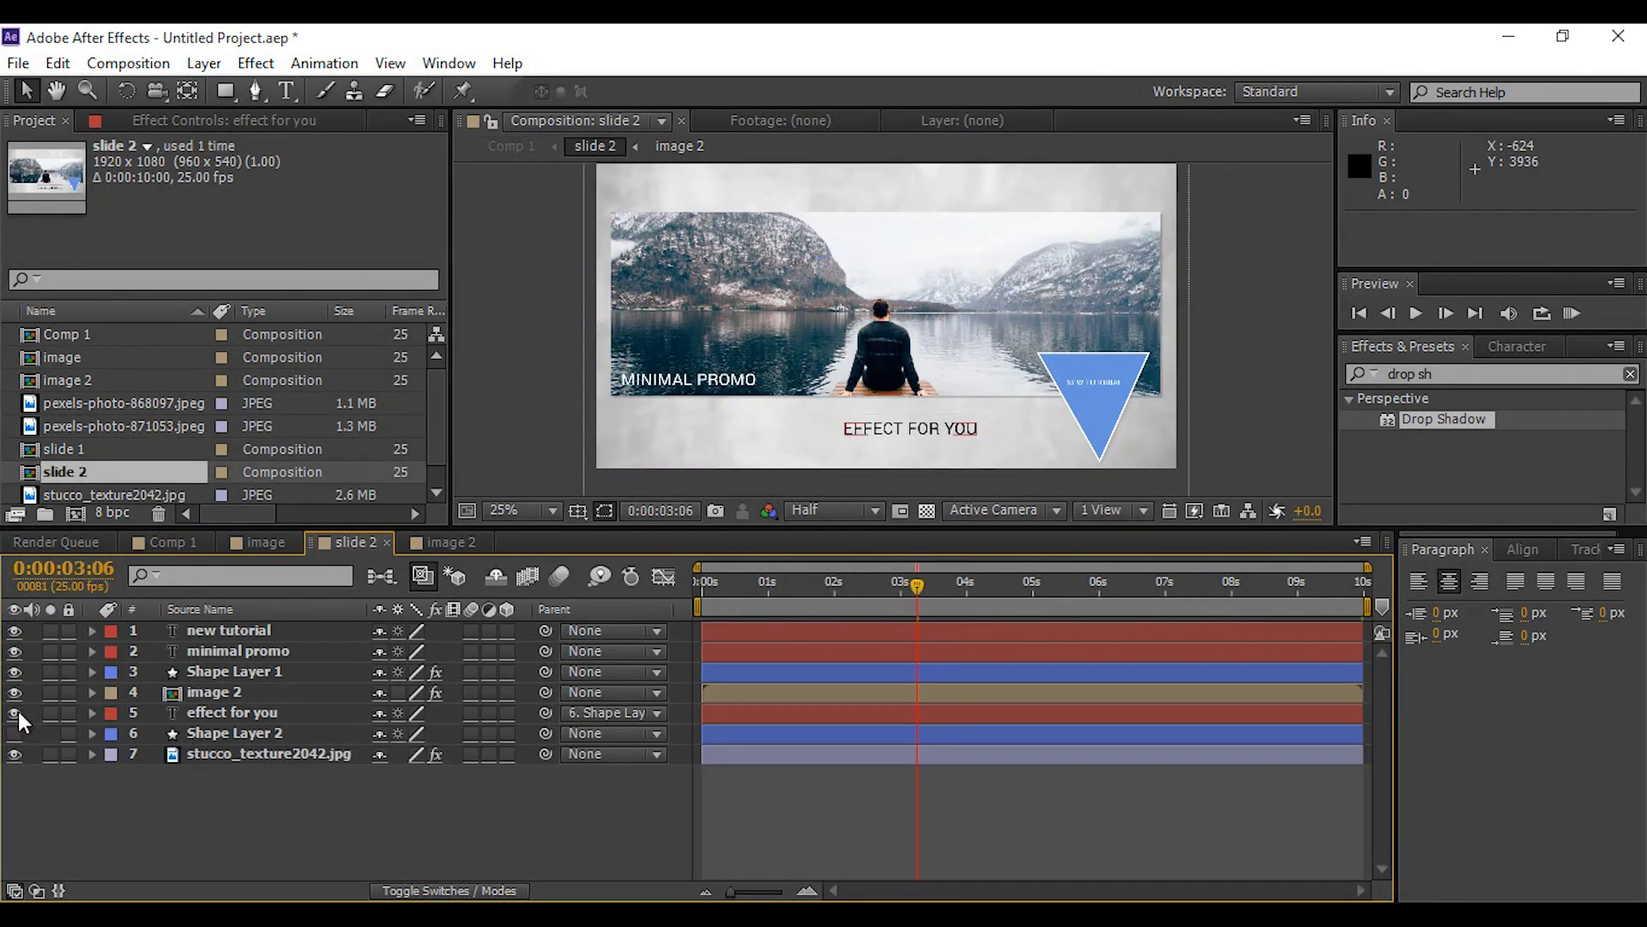
left_click(16, 712)
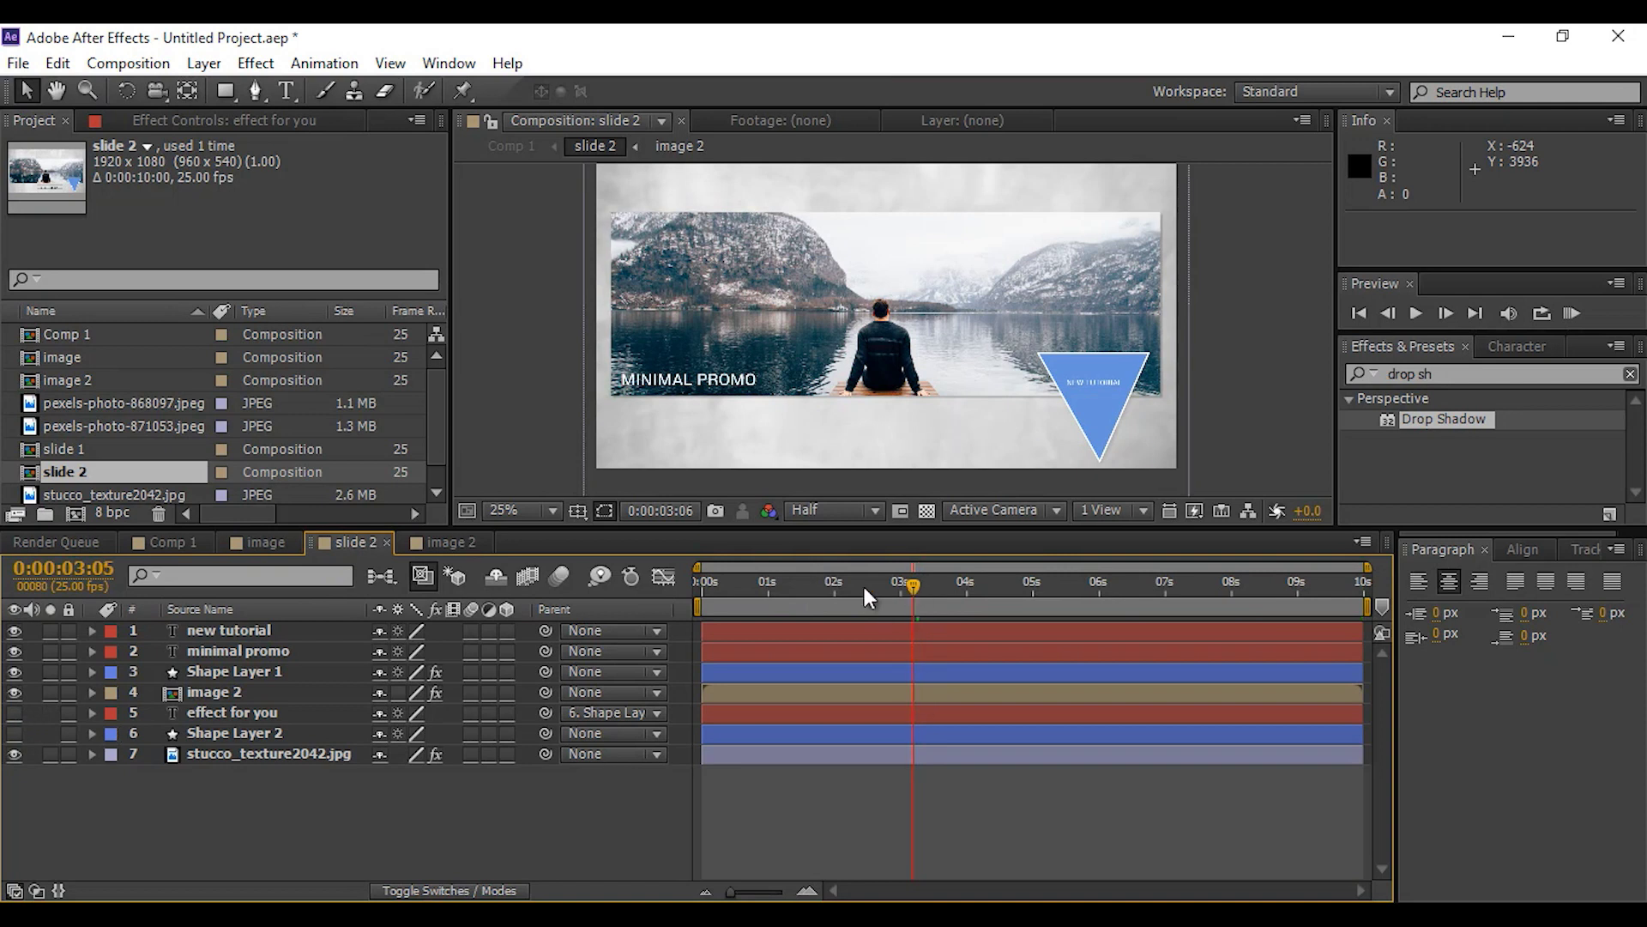
Remove the Mask Path keyframes from the image 2 layer with the current time at 0:00:01:14
left_click_drag(776, 593, 805, 593)
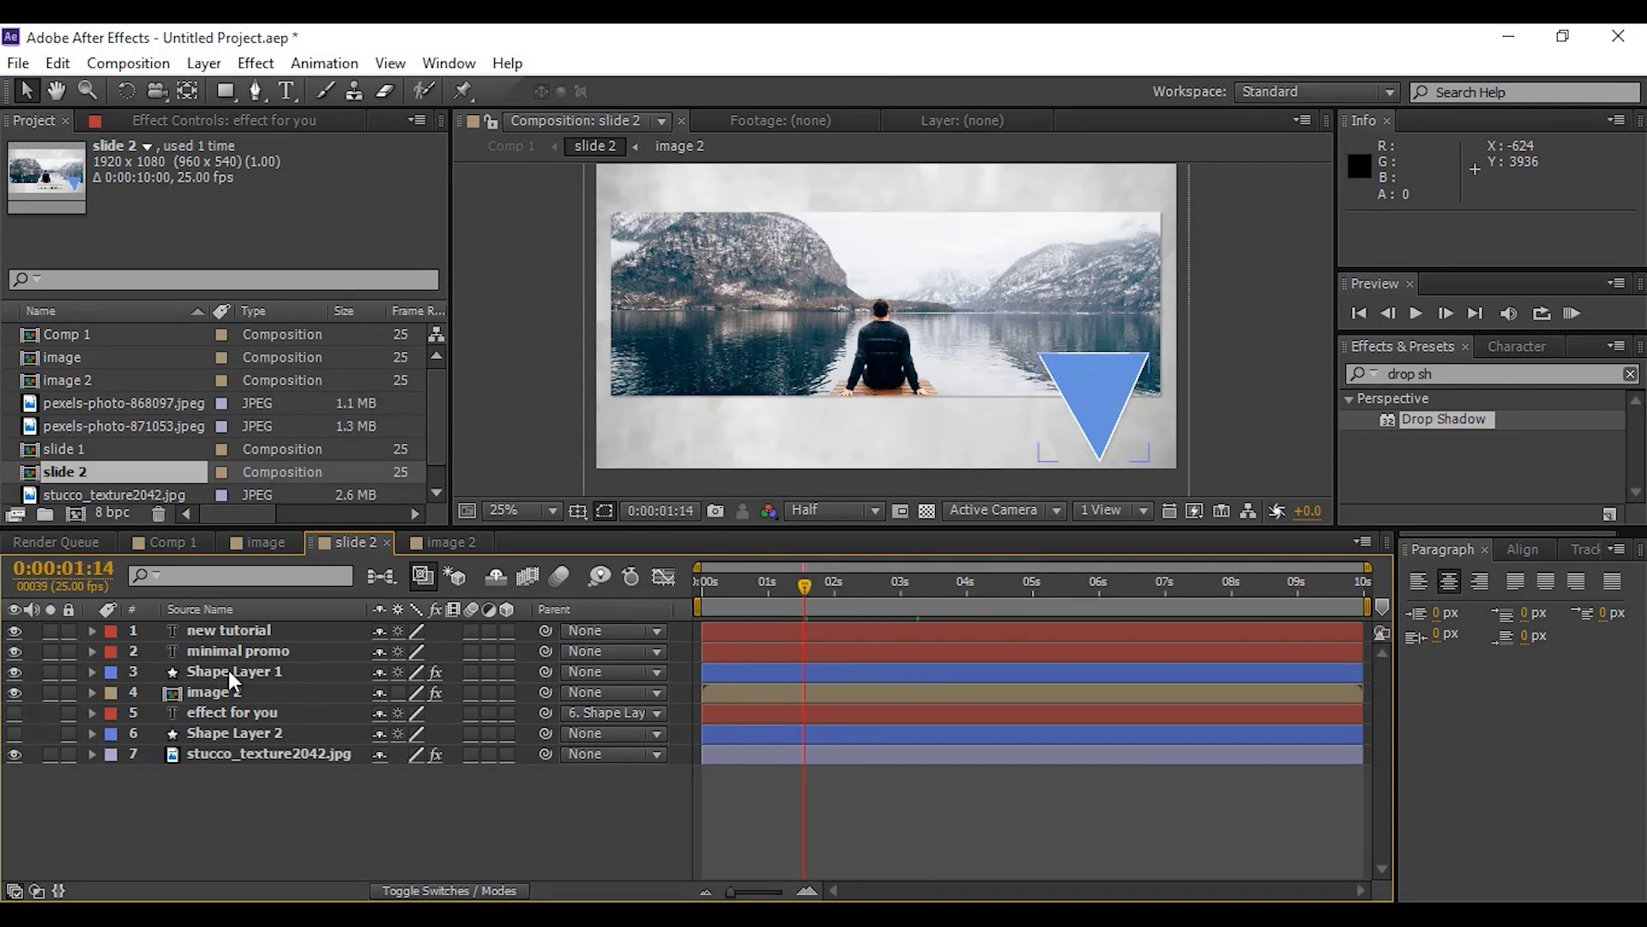
left_click(225, 691)
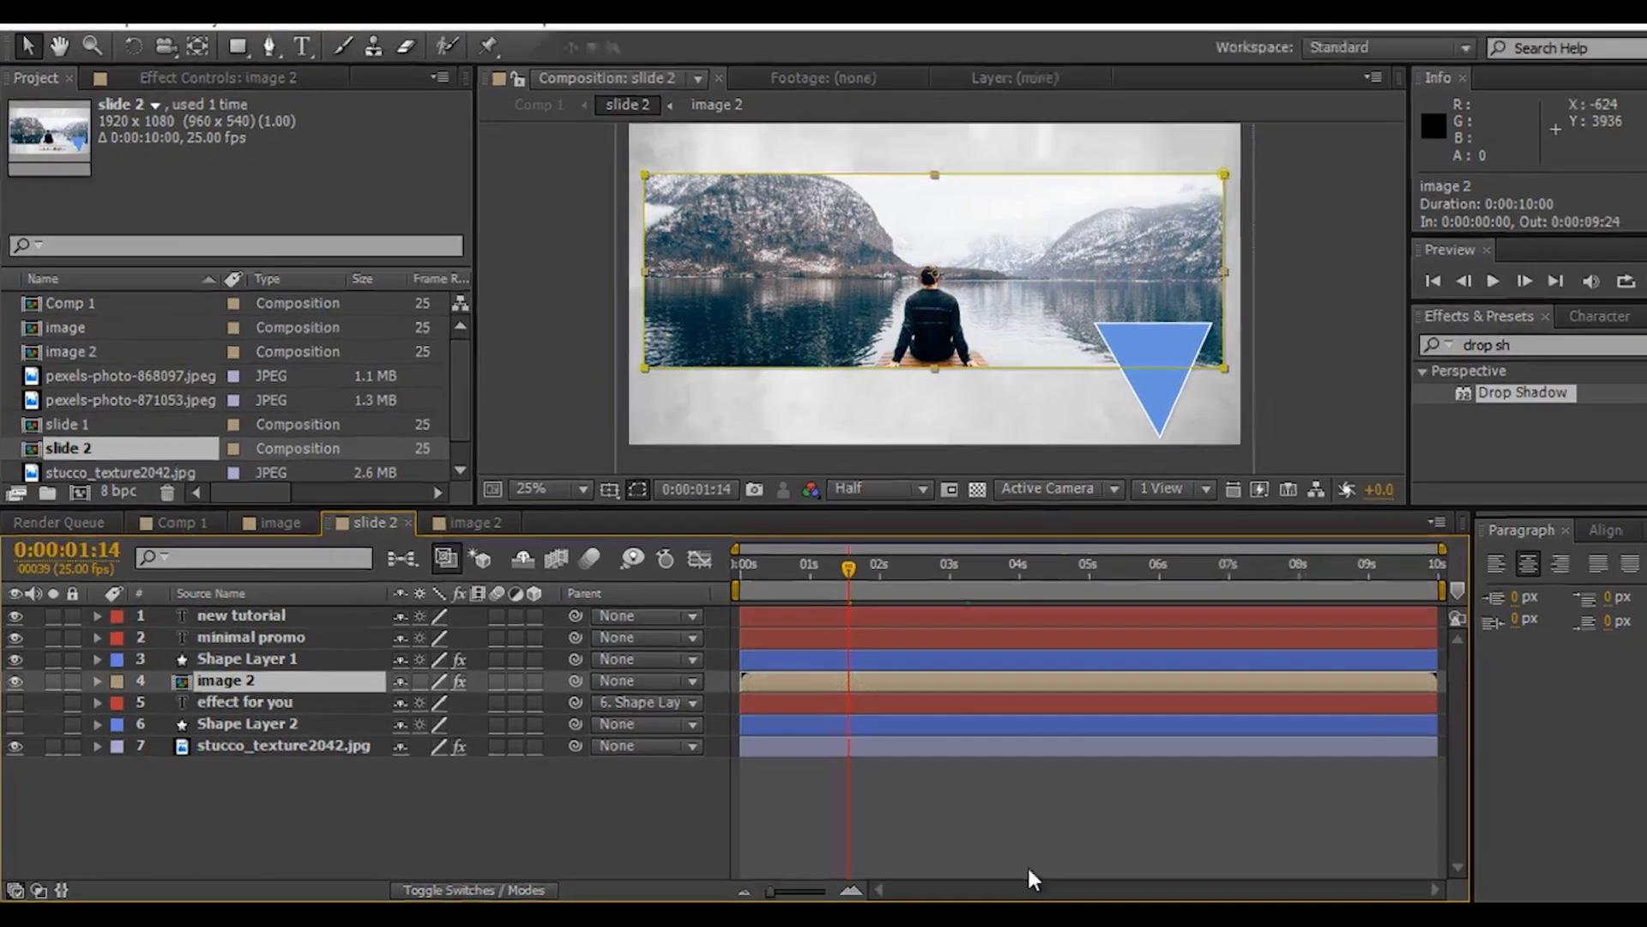
key("m")
key("m")
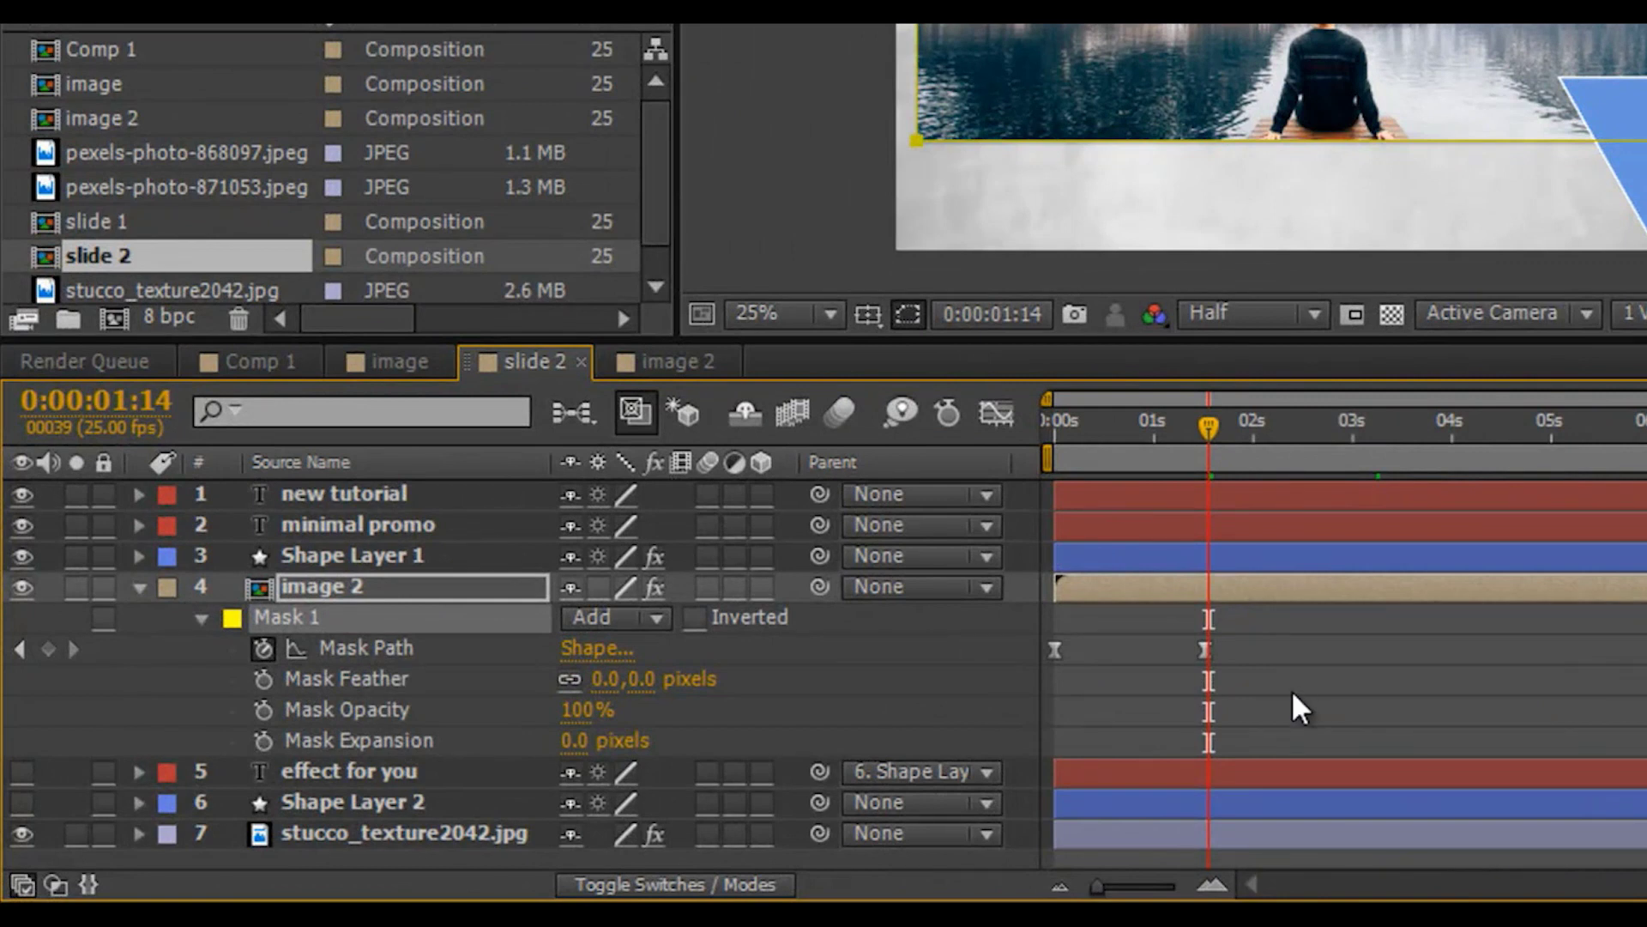
left_click_drag(1284, 635, 1045, 691)
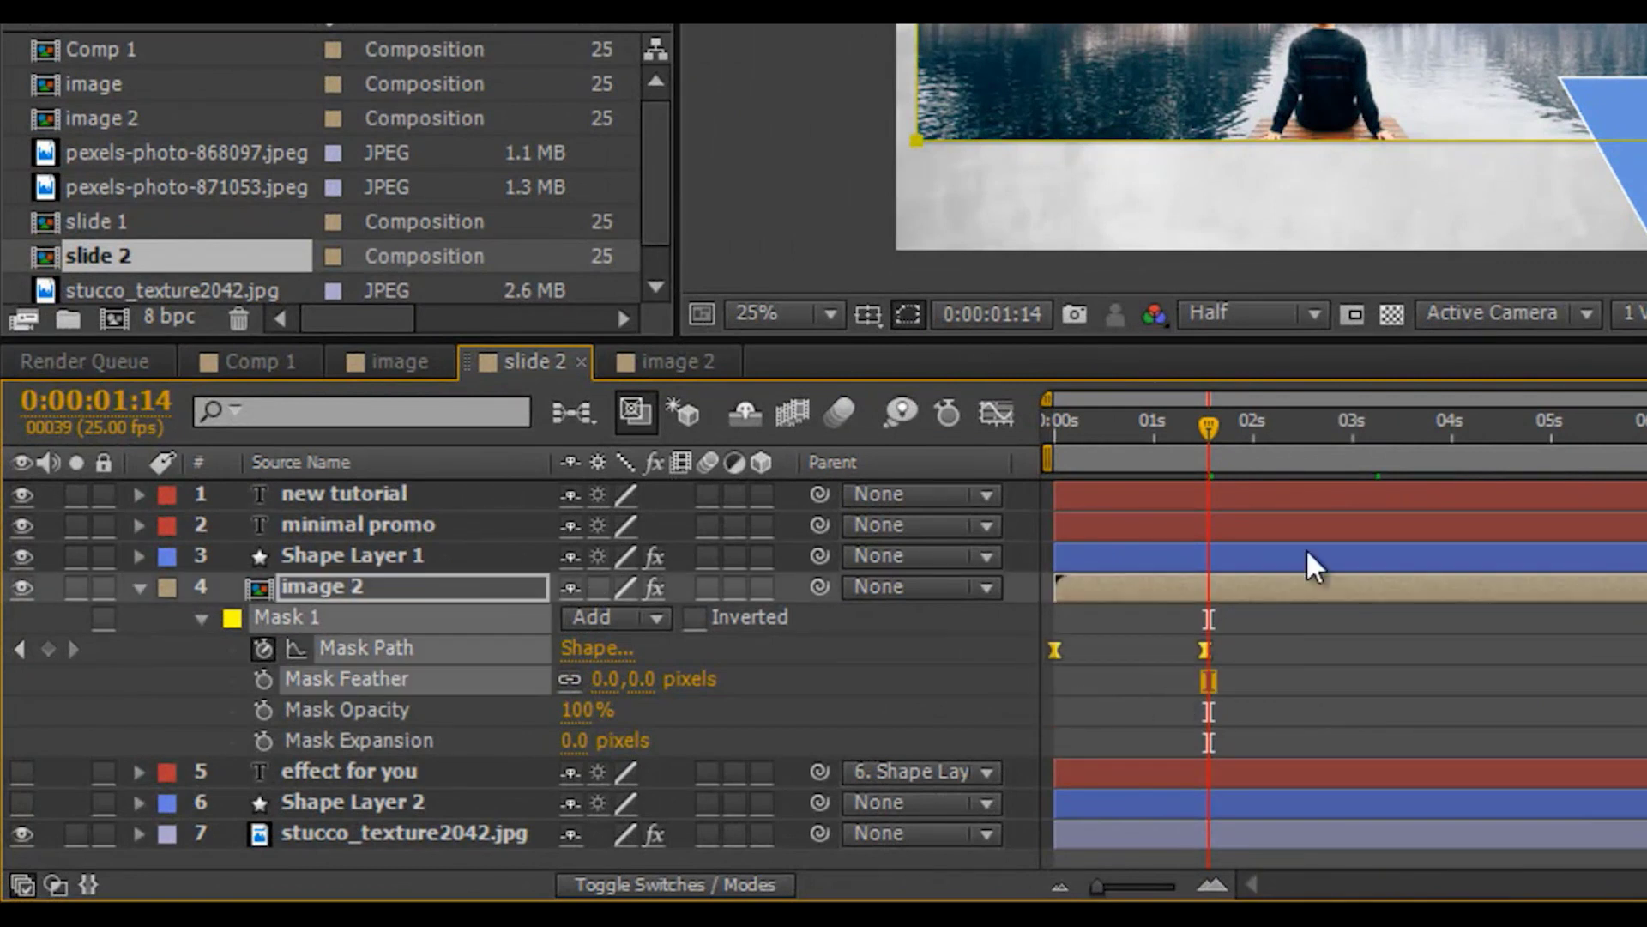
left_click_drag(1270, 633, 1016, 678)
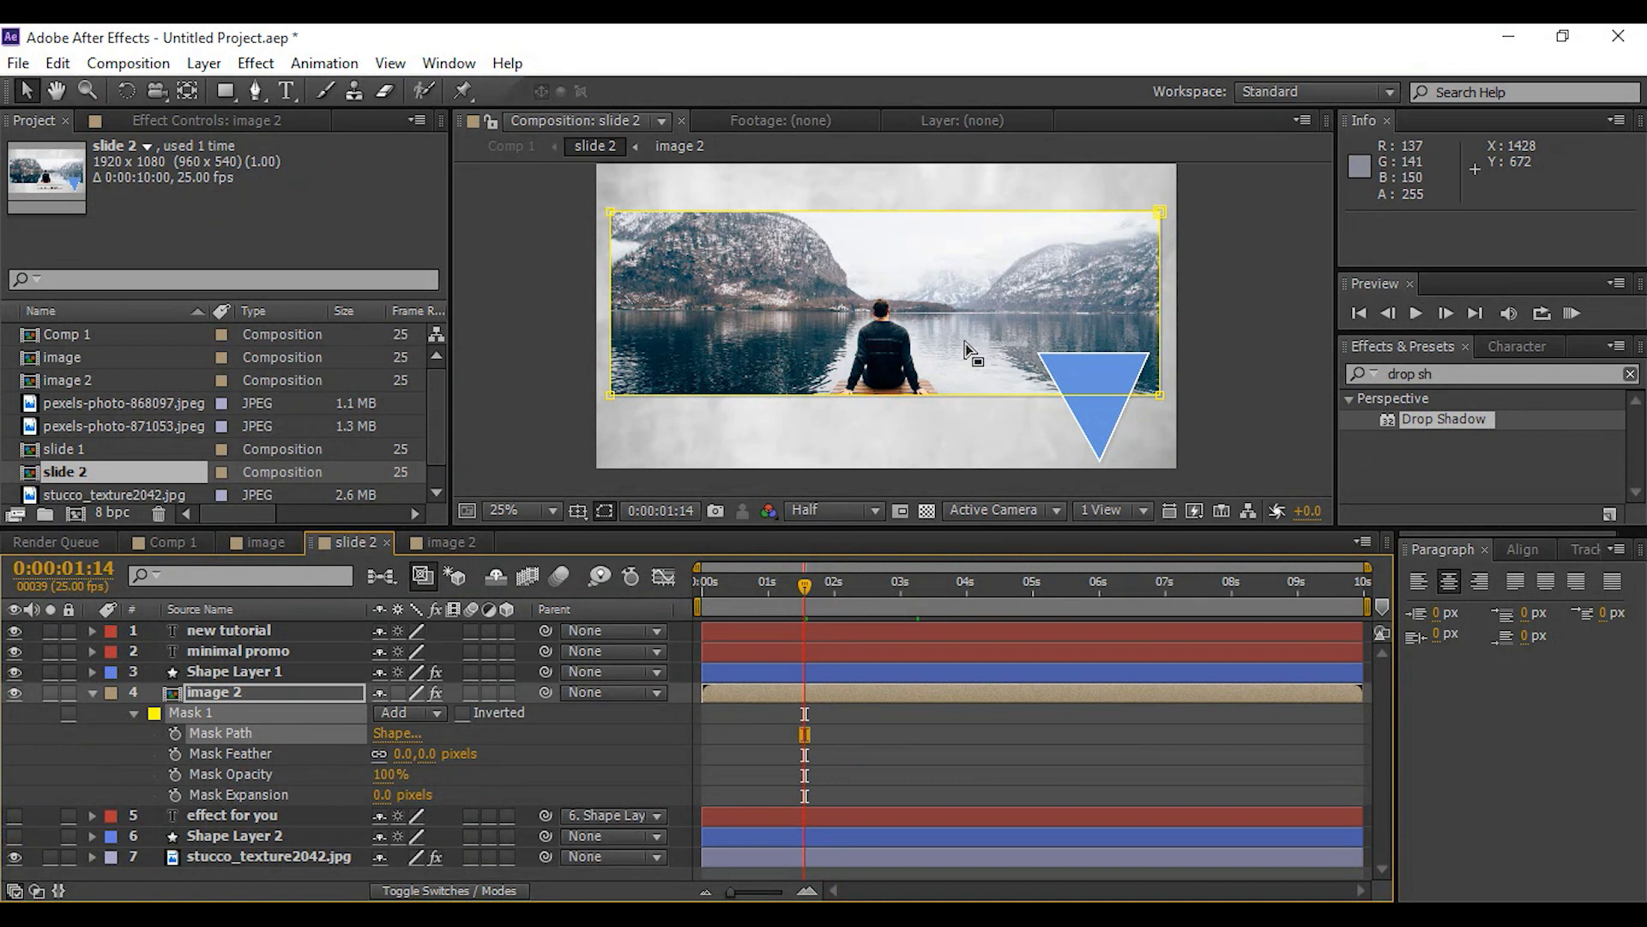
Keyframe image 2's mask path to slide in from beyond the frame's left edge between 0:00:00:00 and 0:00:01:14
double_click(613, 396)
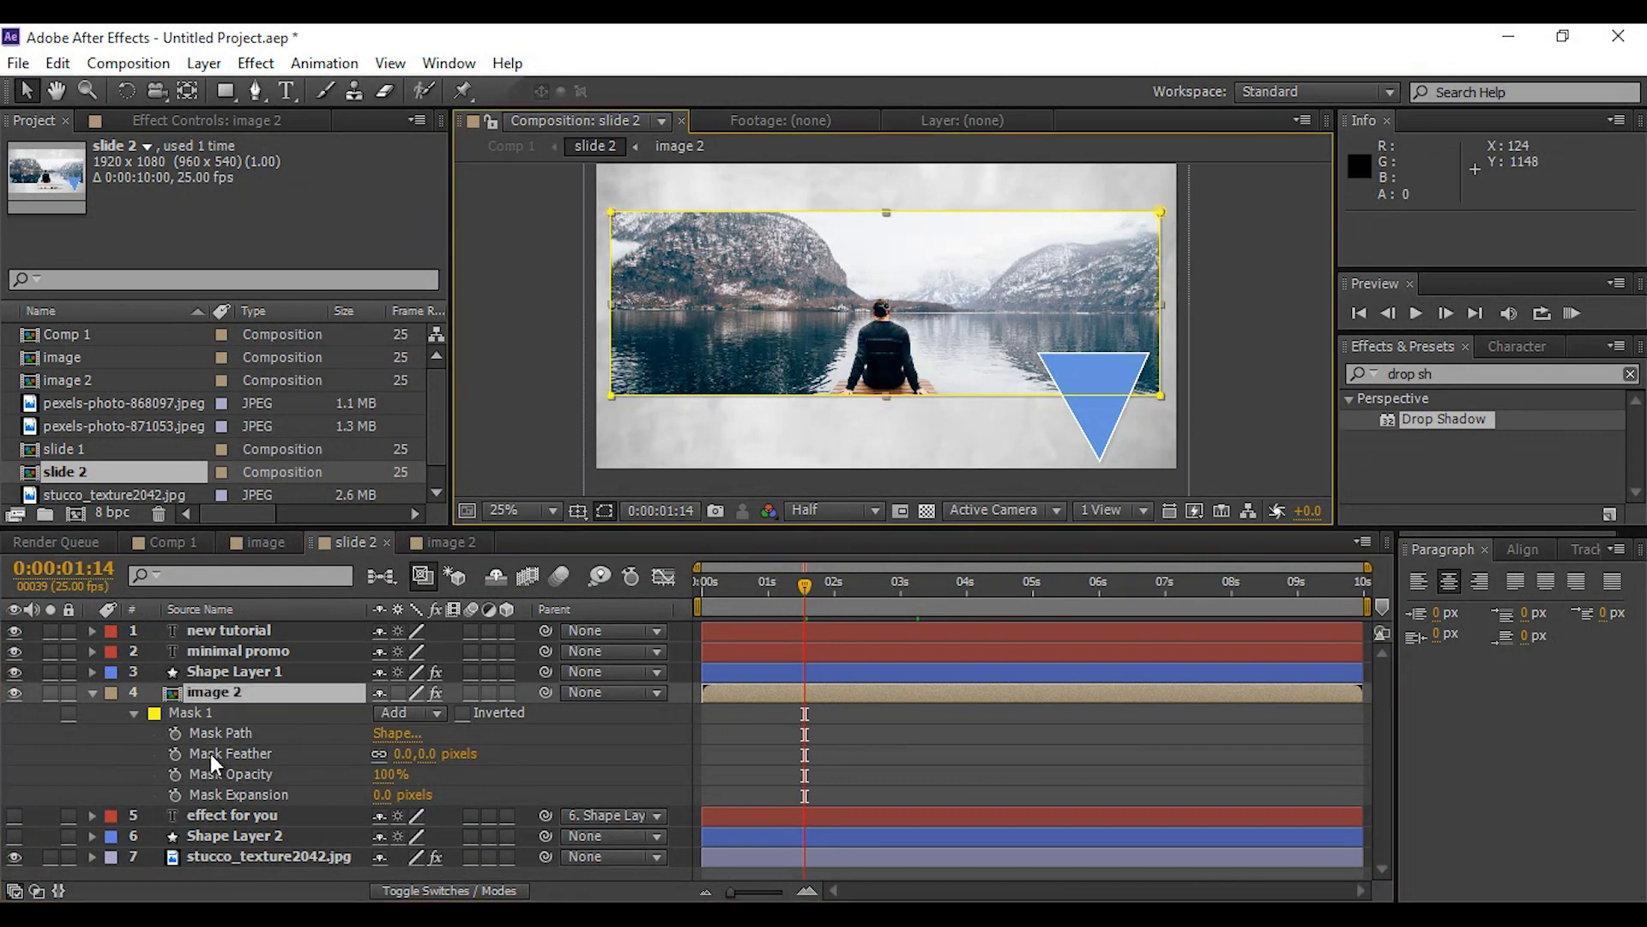
left_click(228, 733)
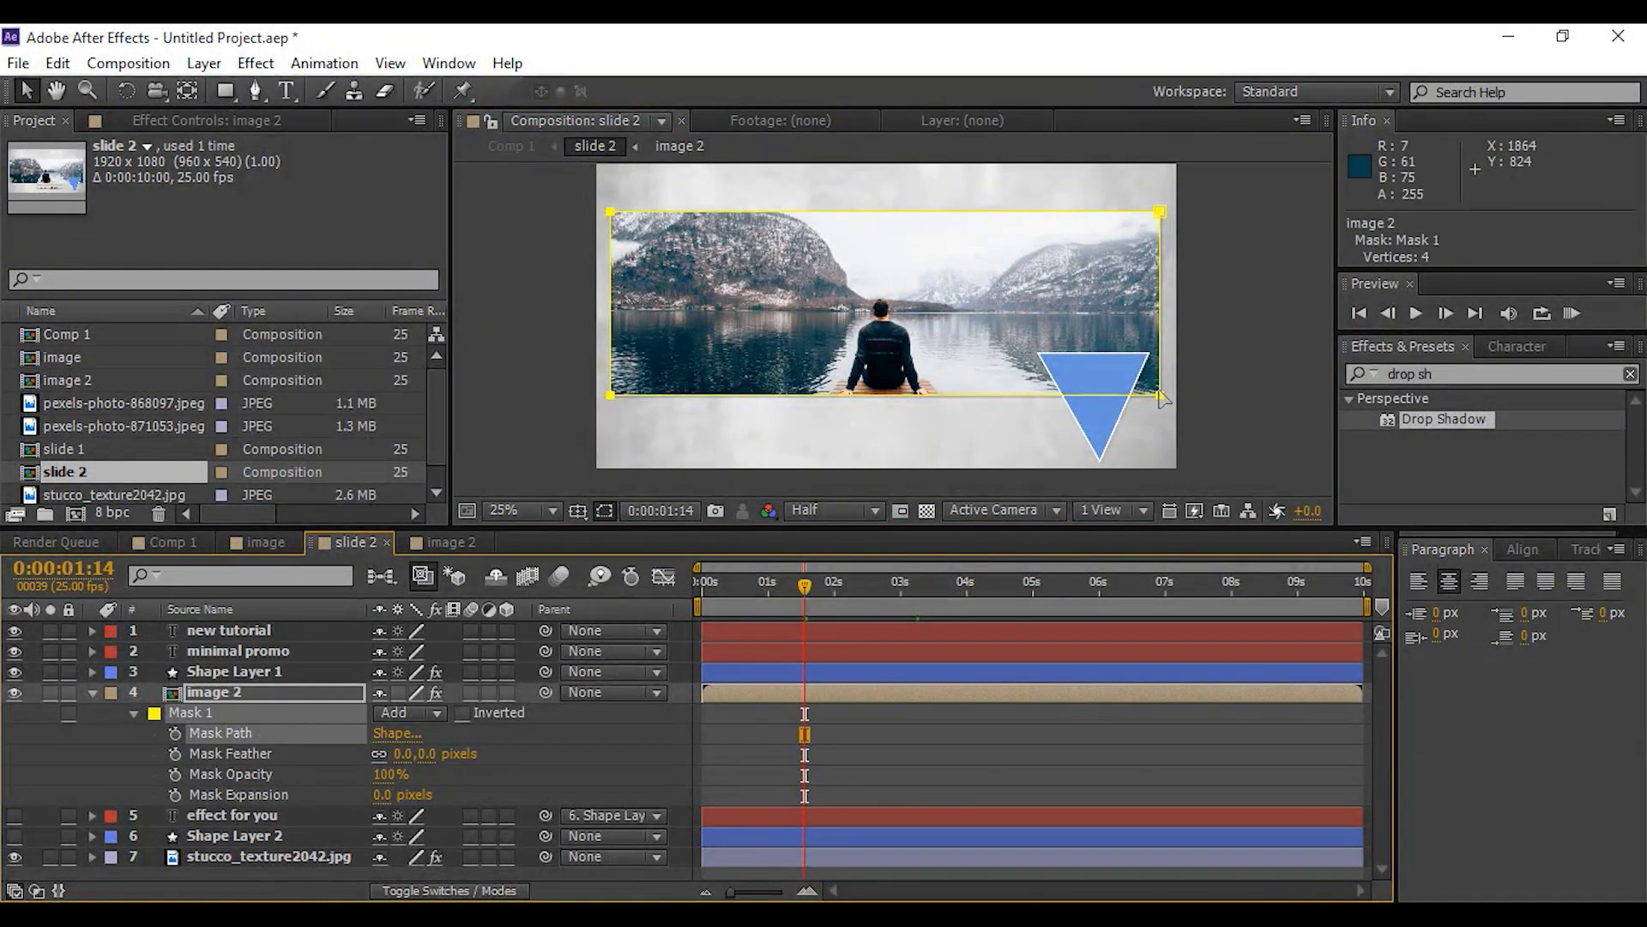
left_click_drag(1144, 401, 566, 436)
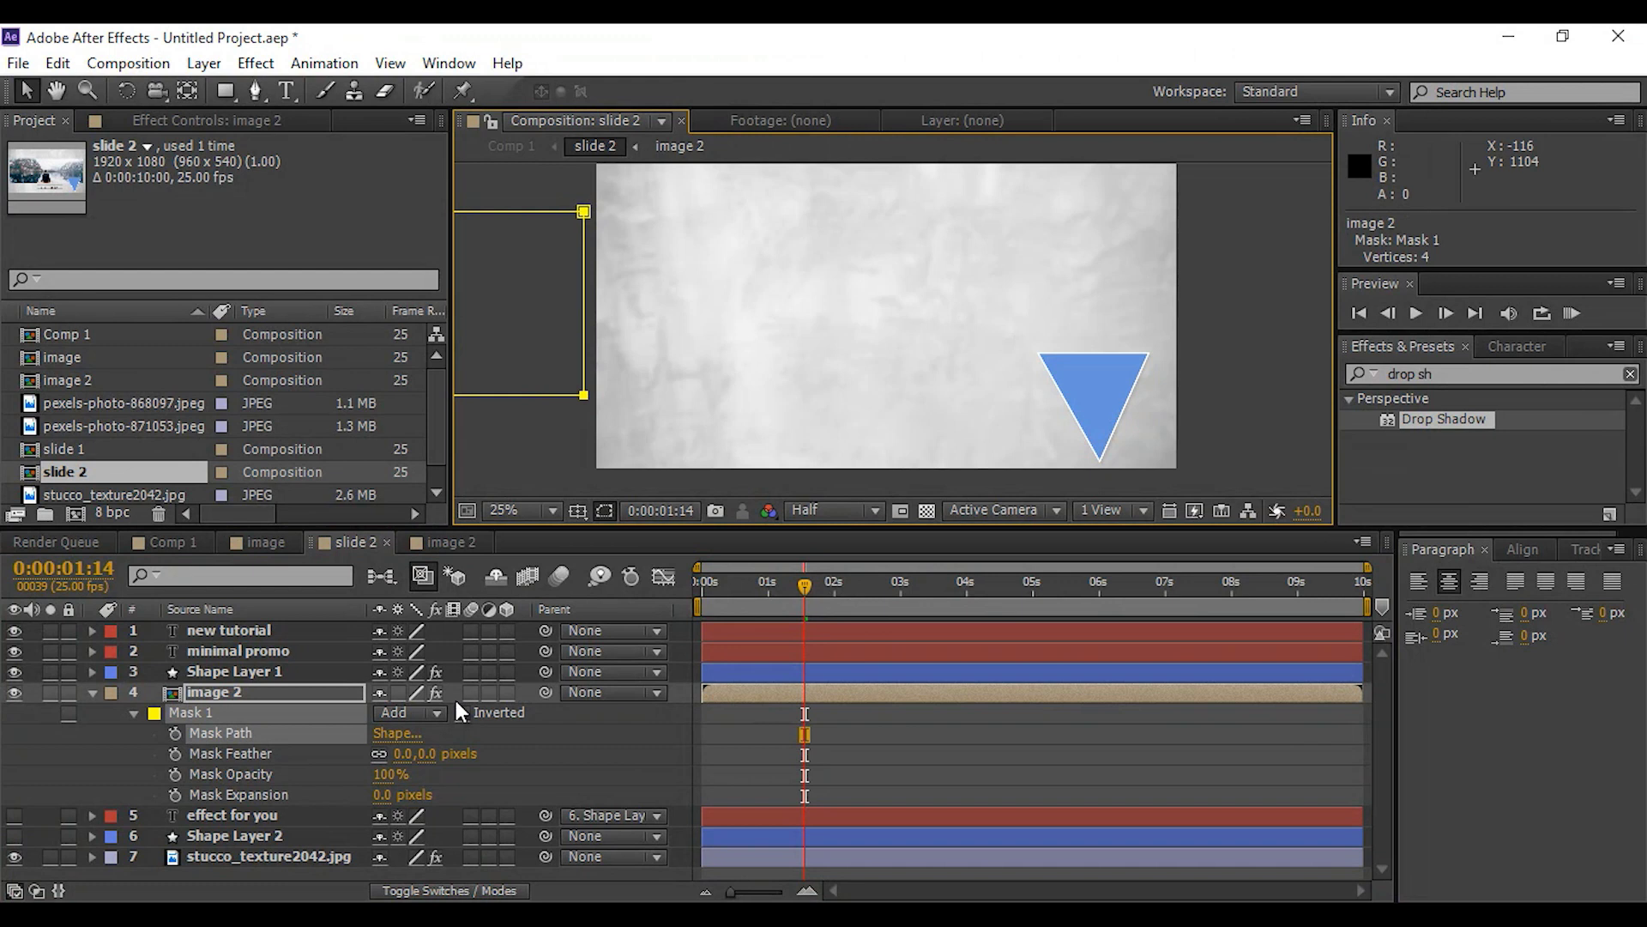
key("ctrl+z")
left_click_drag(625, 422, 588, 437)
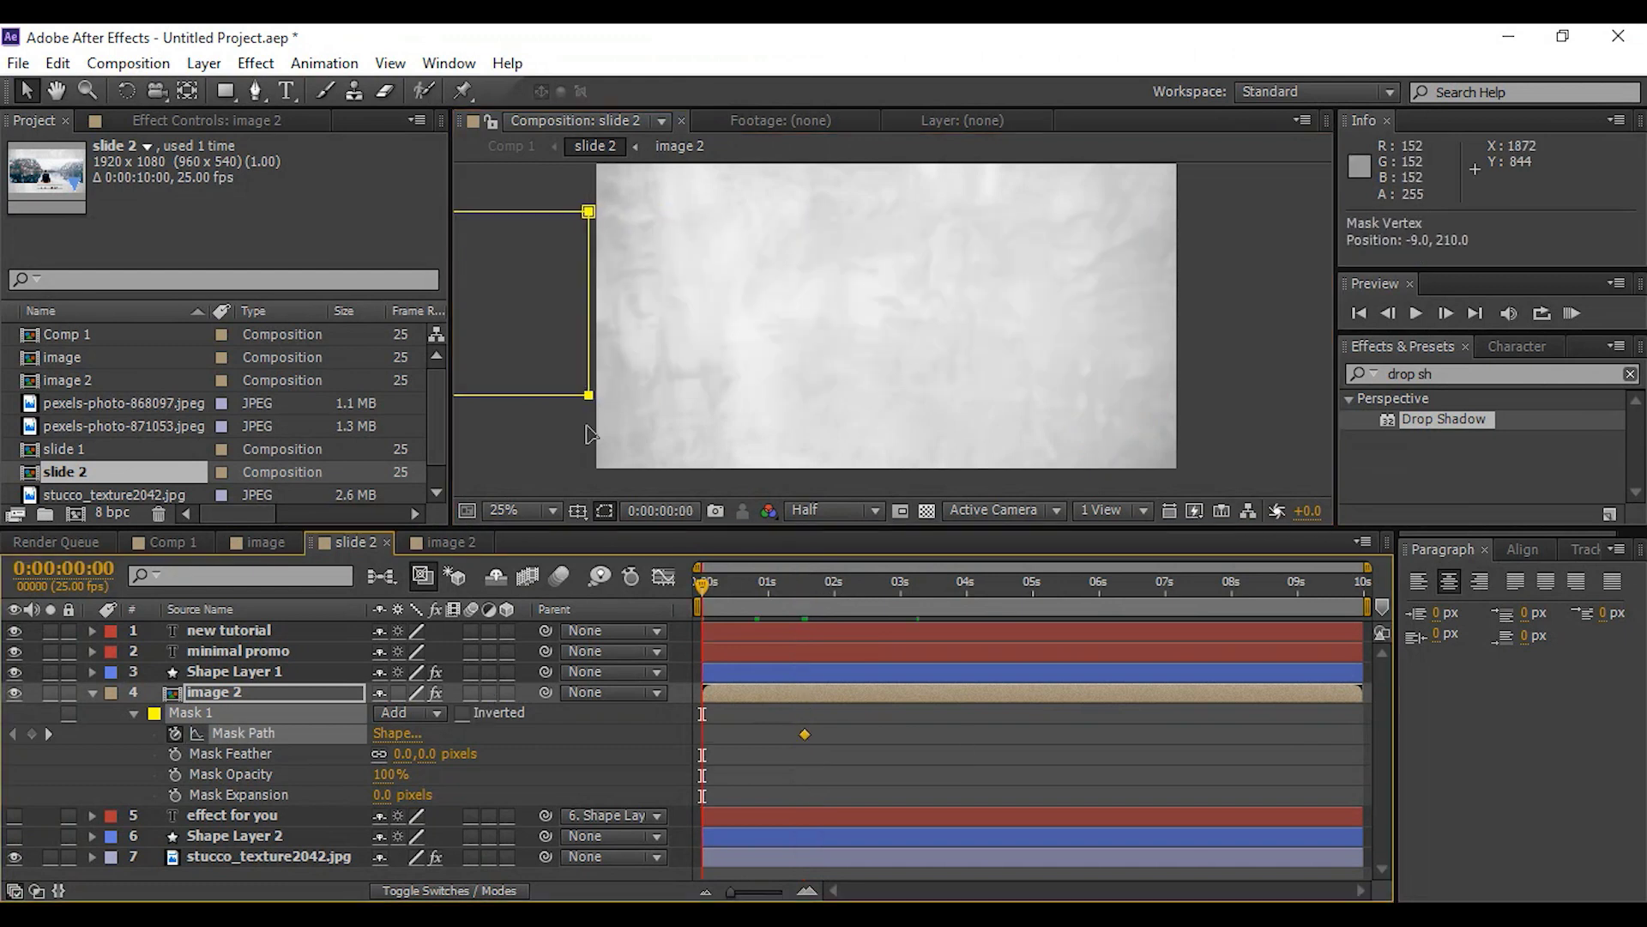
Apply Easy Ease to both Mask Path keyframes of image 2 and scrub through the reveal
left_click_drag(709, 758, 803, 739)
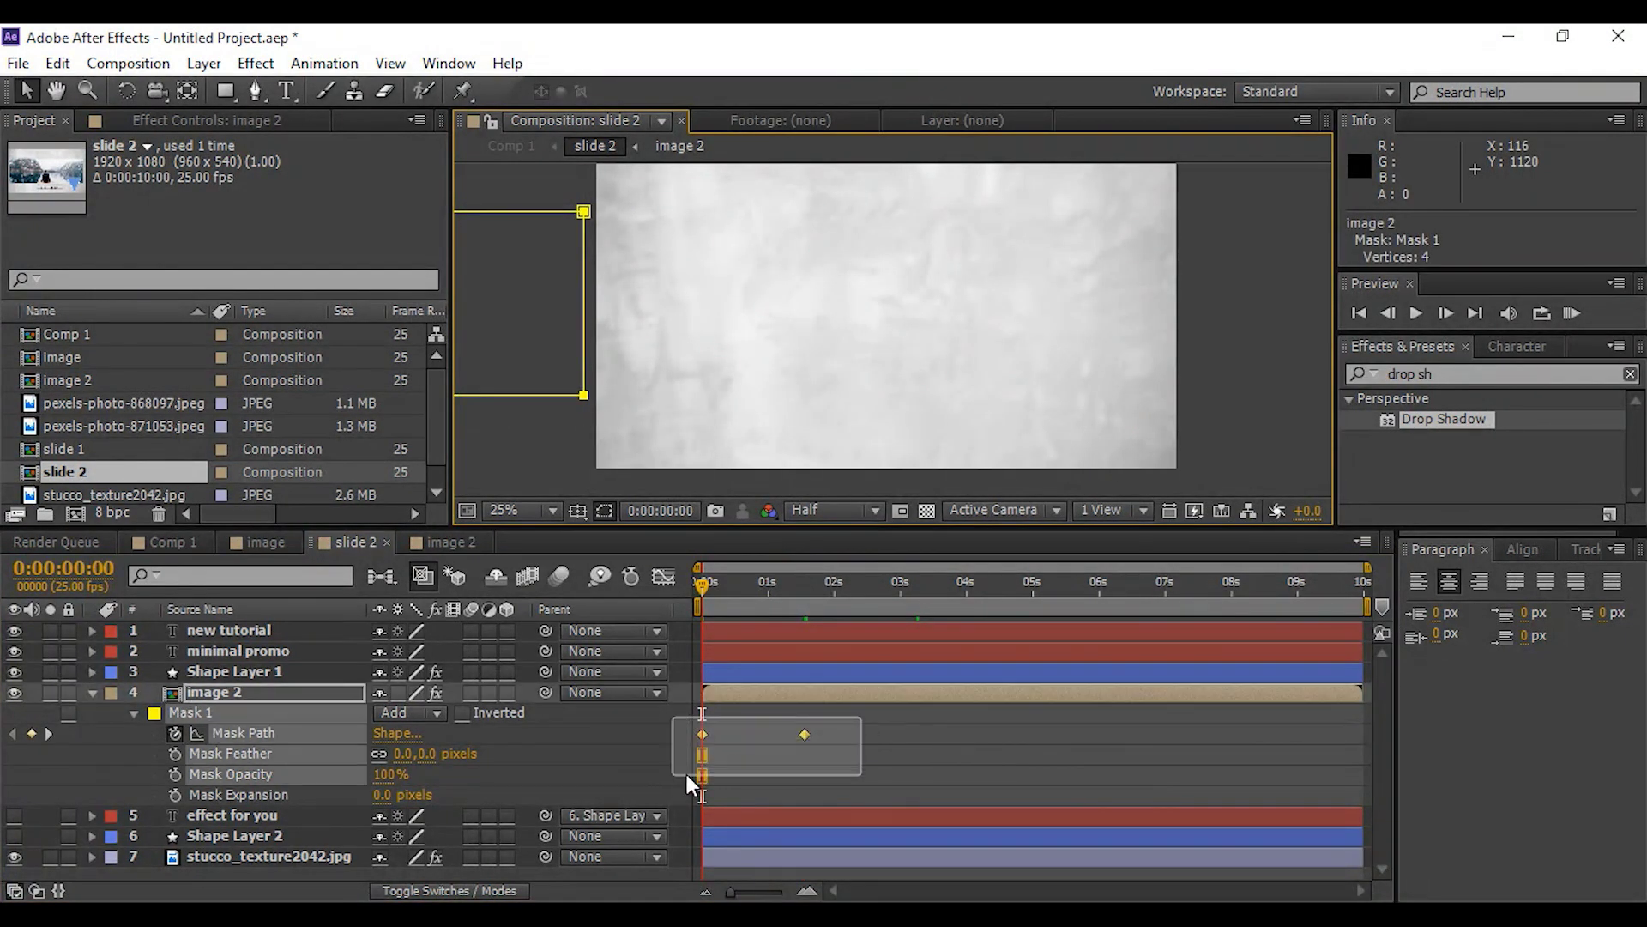
right_click(804, 736)
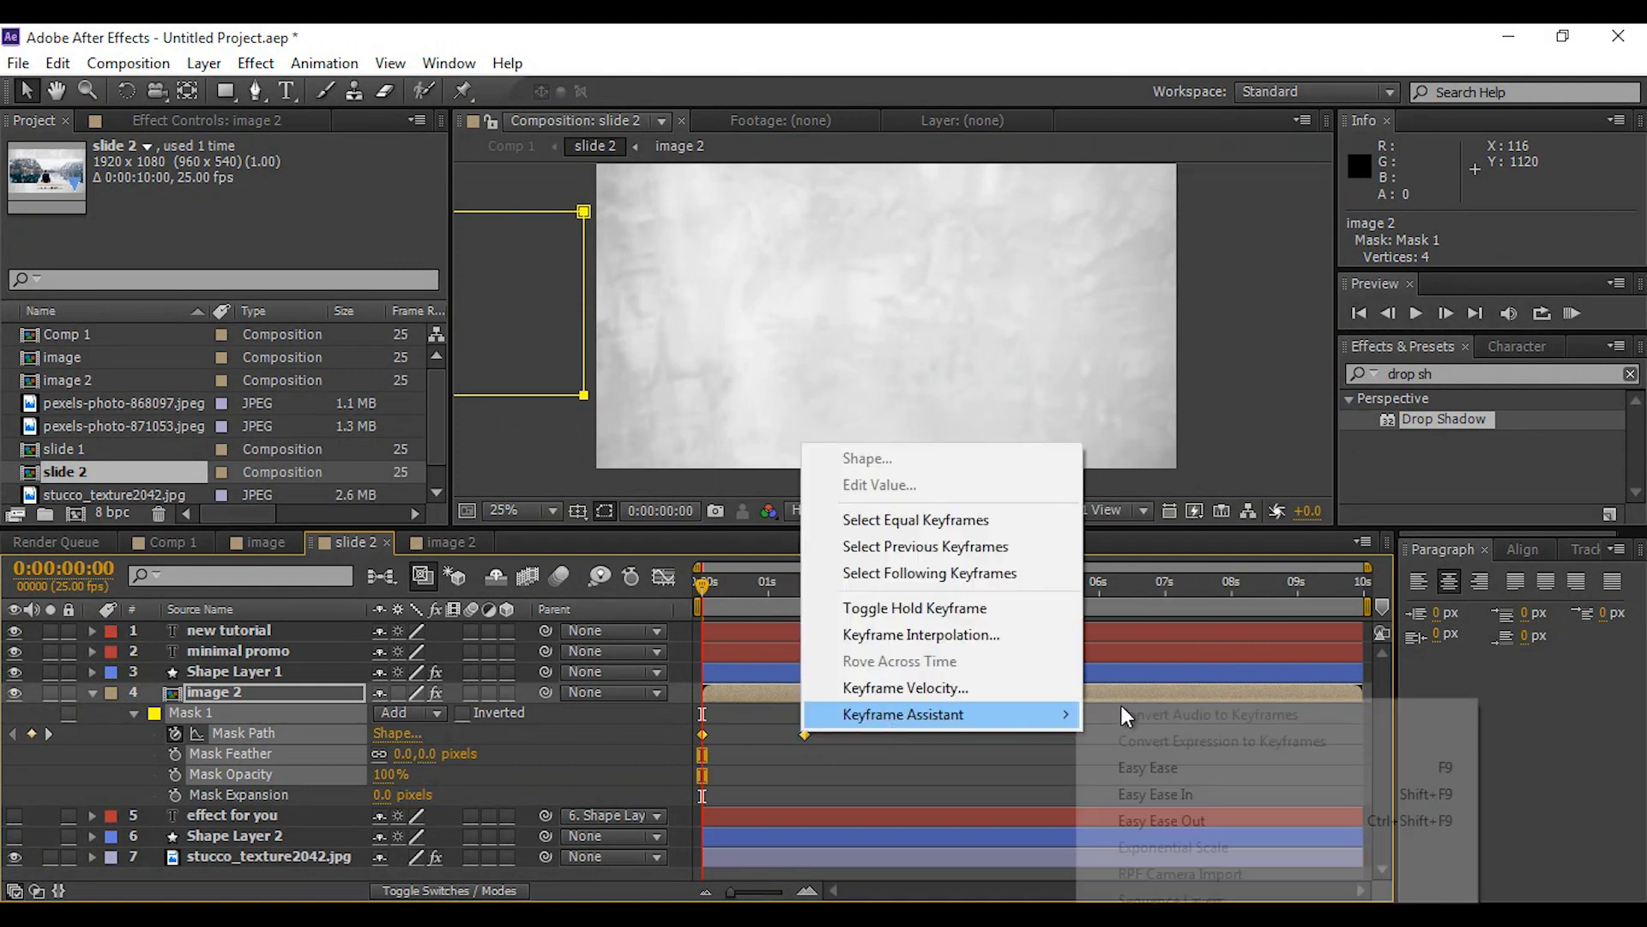
left_click(1150, 767)
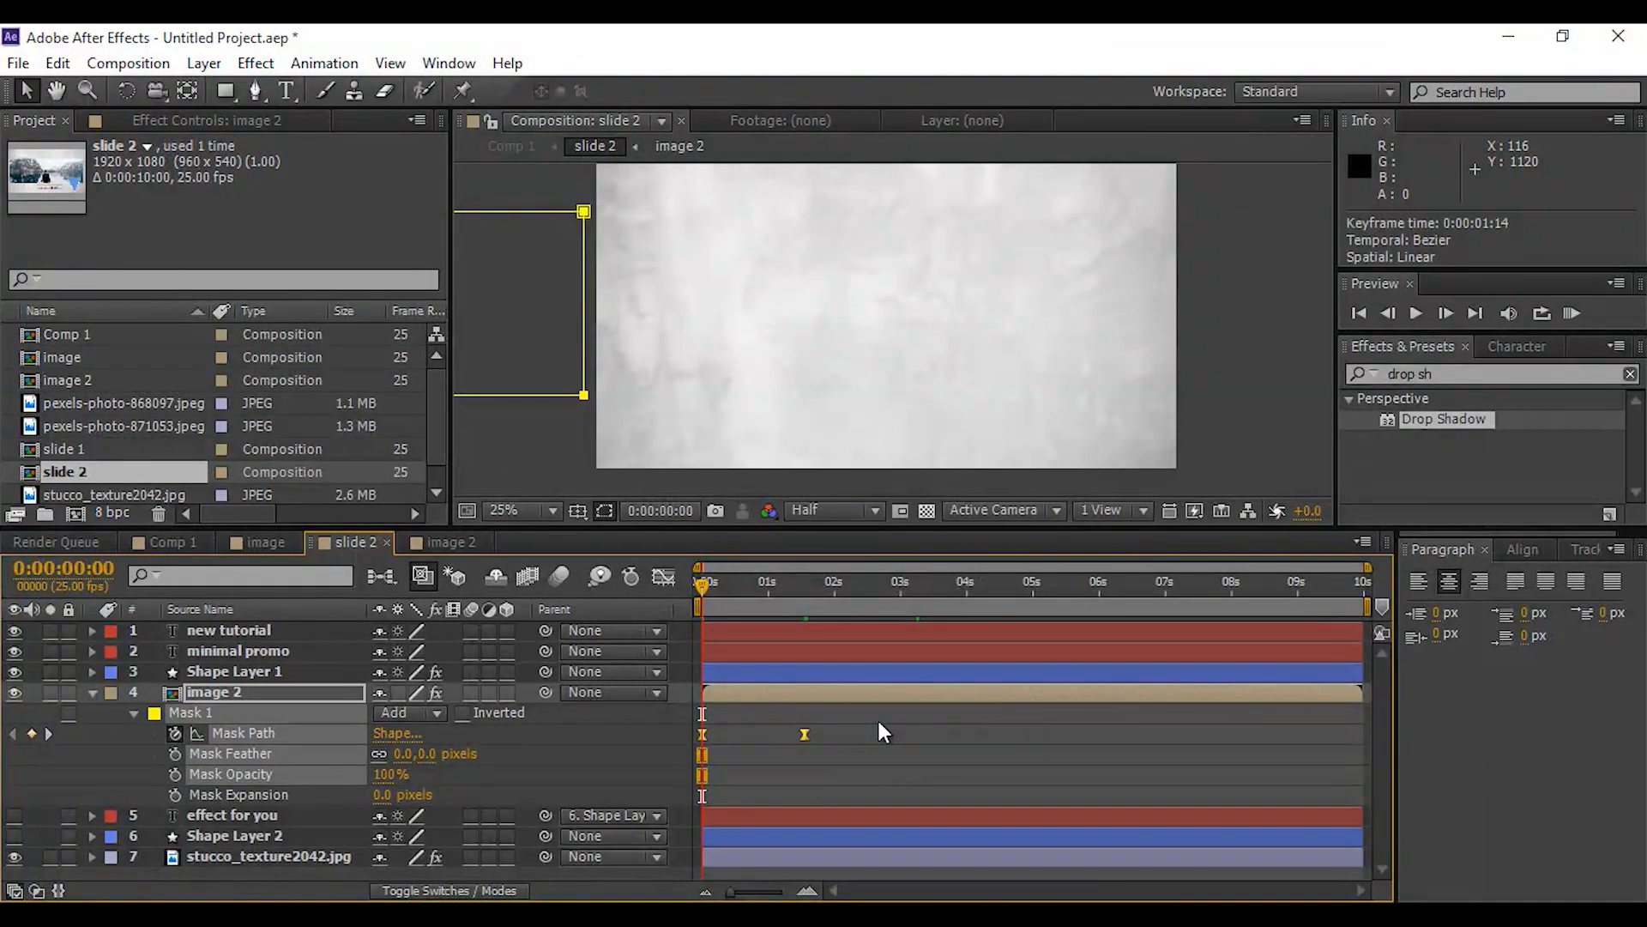
left_click_drag(700, 588, 887, 590)
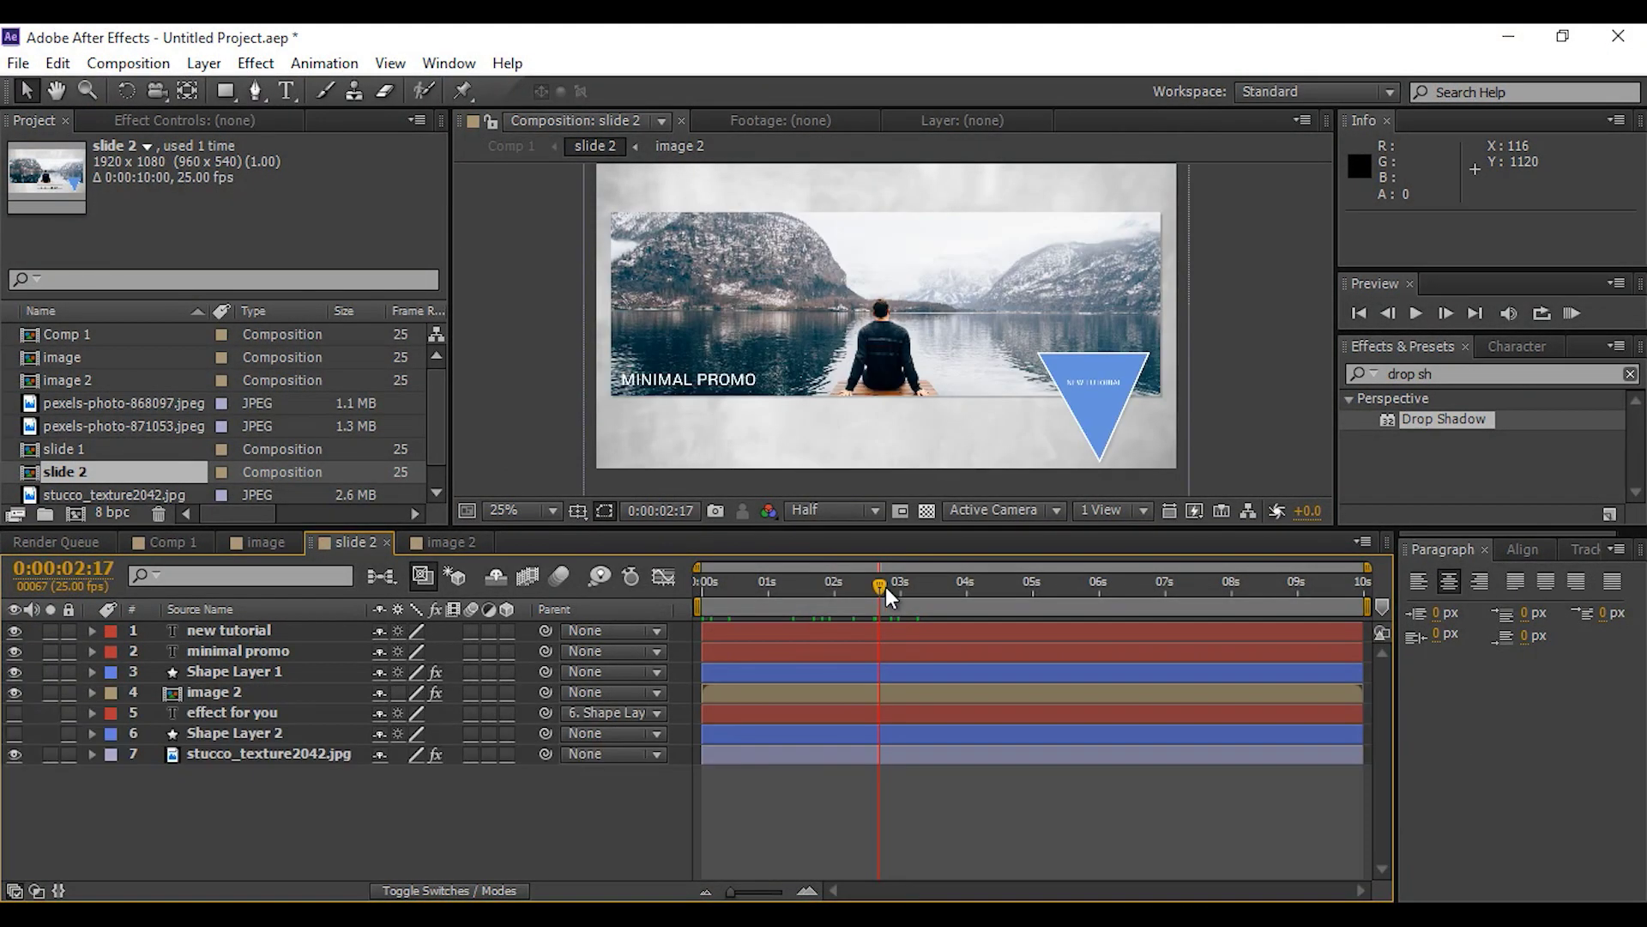
Delete the Position keyframes of the blue triangle, Shape Layer 1
left_click(1095, 450)
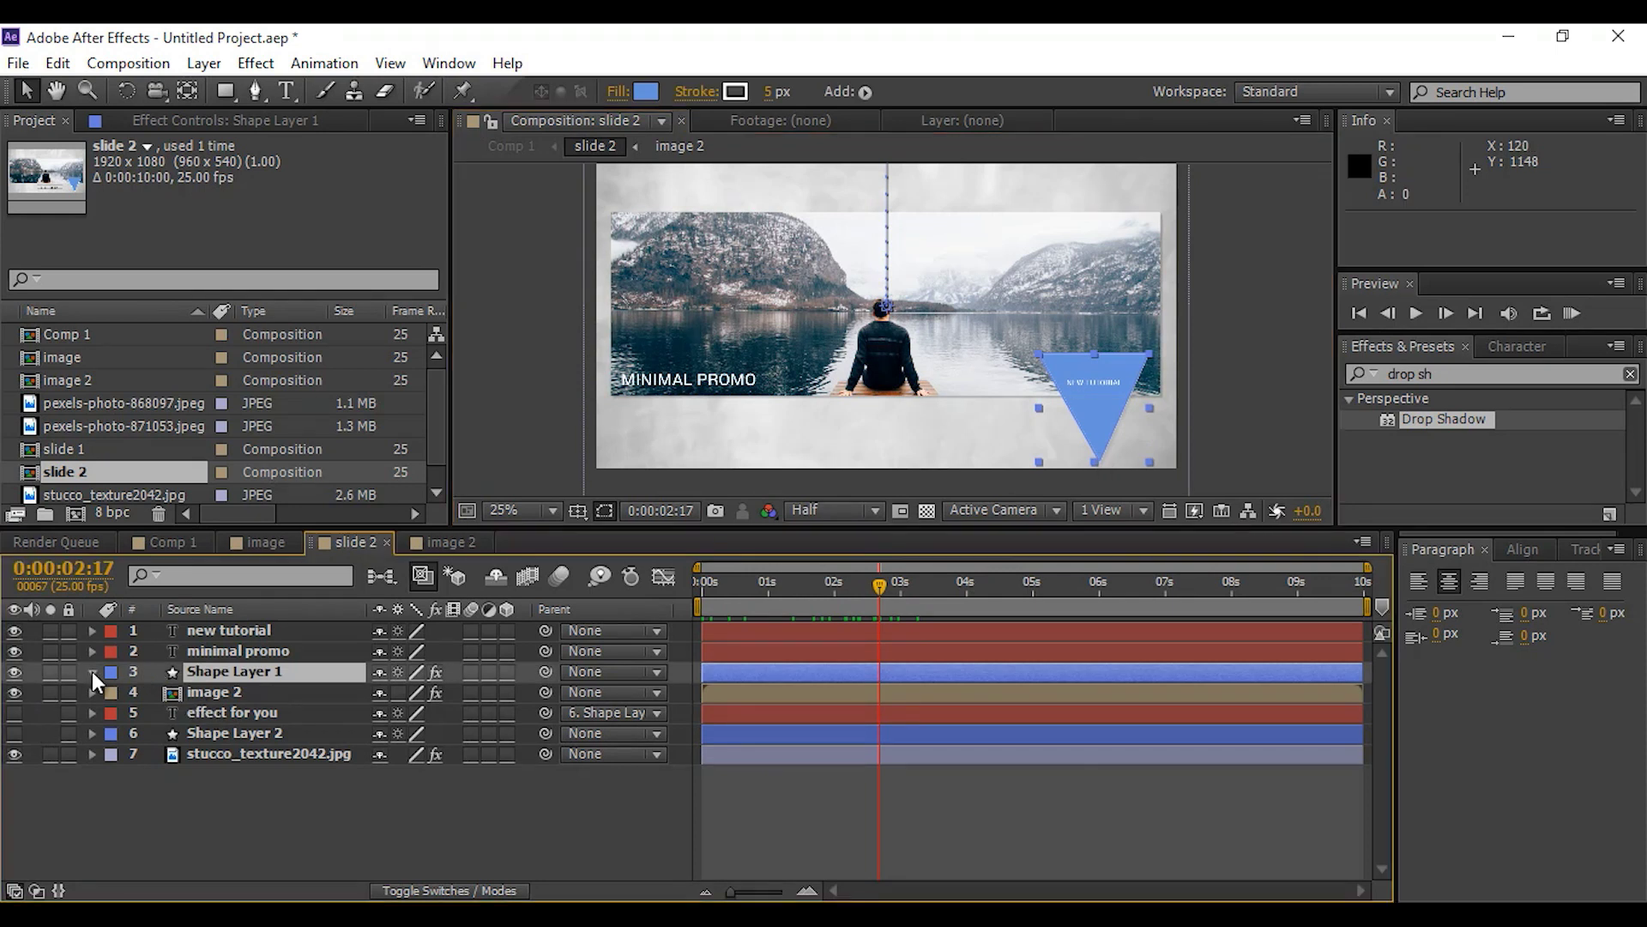
left_click(91, 671)
left_click_drag(830, 761, 709, 800)
key("Delete")
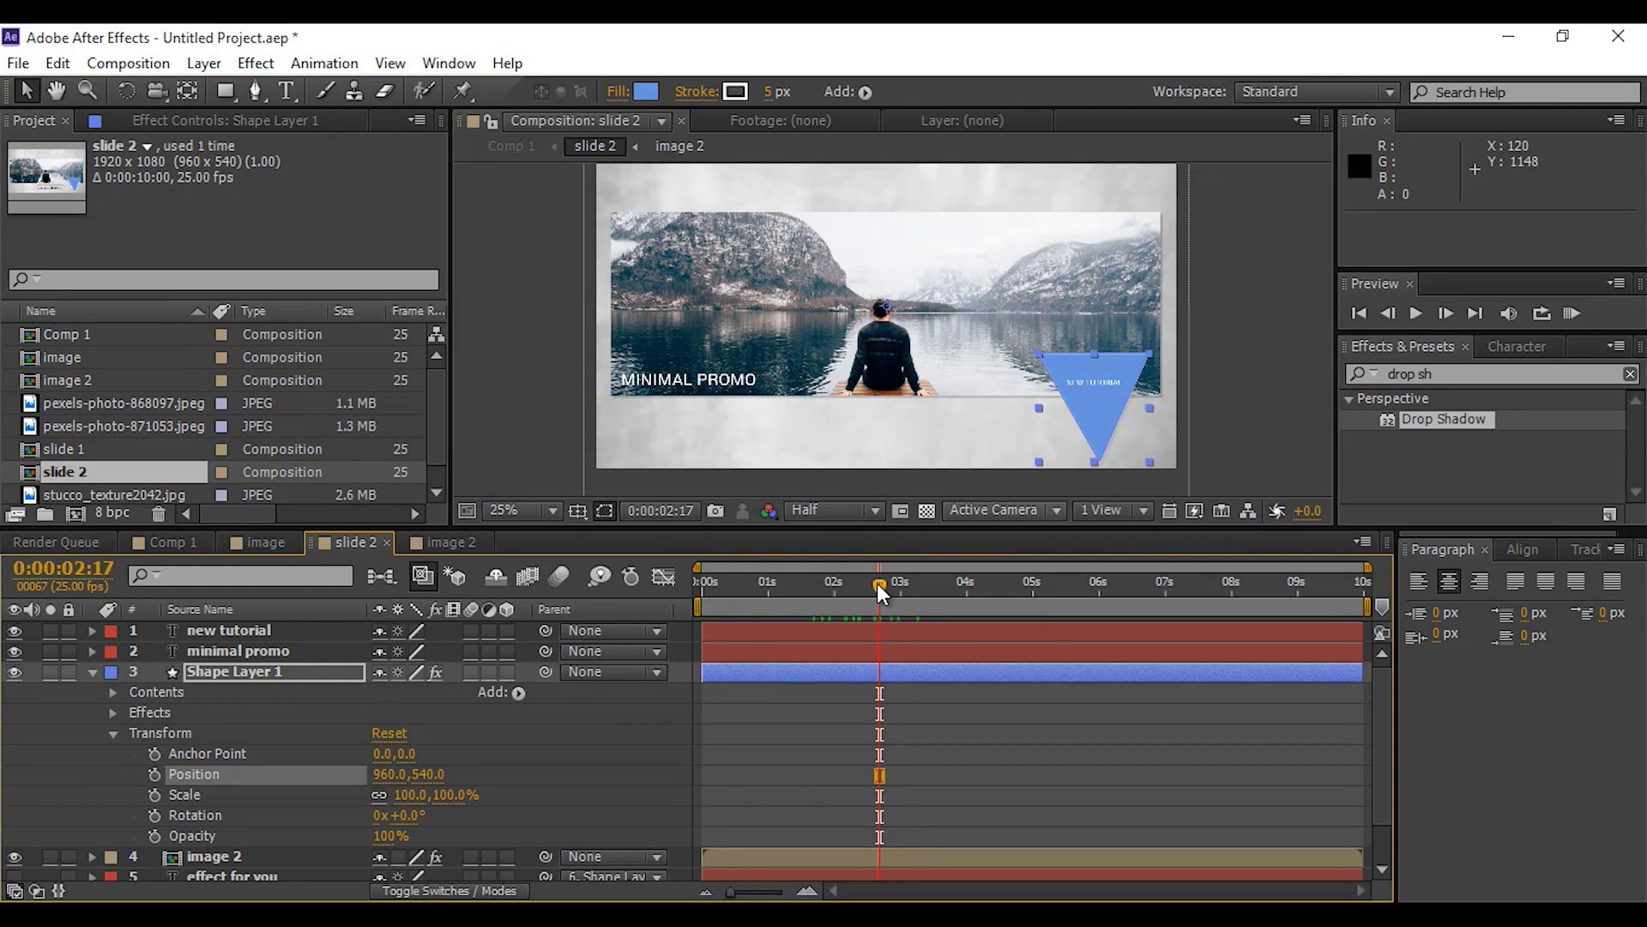
Move Shape Layer 1's anchor point to the middle of the triangle, at about 687, 339
key("y")
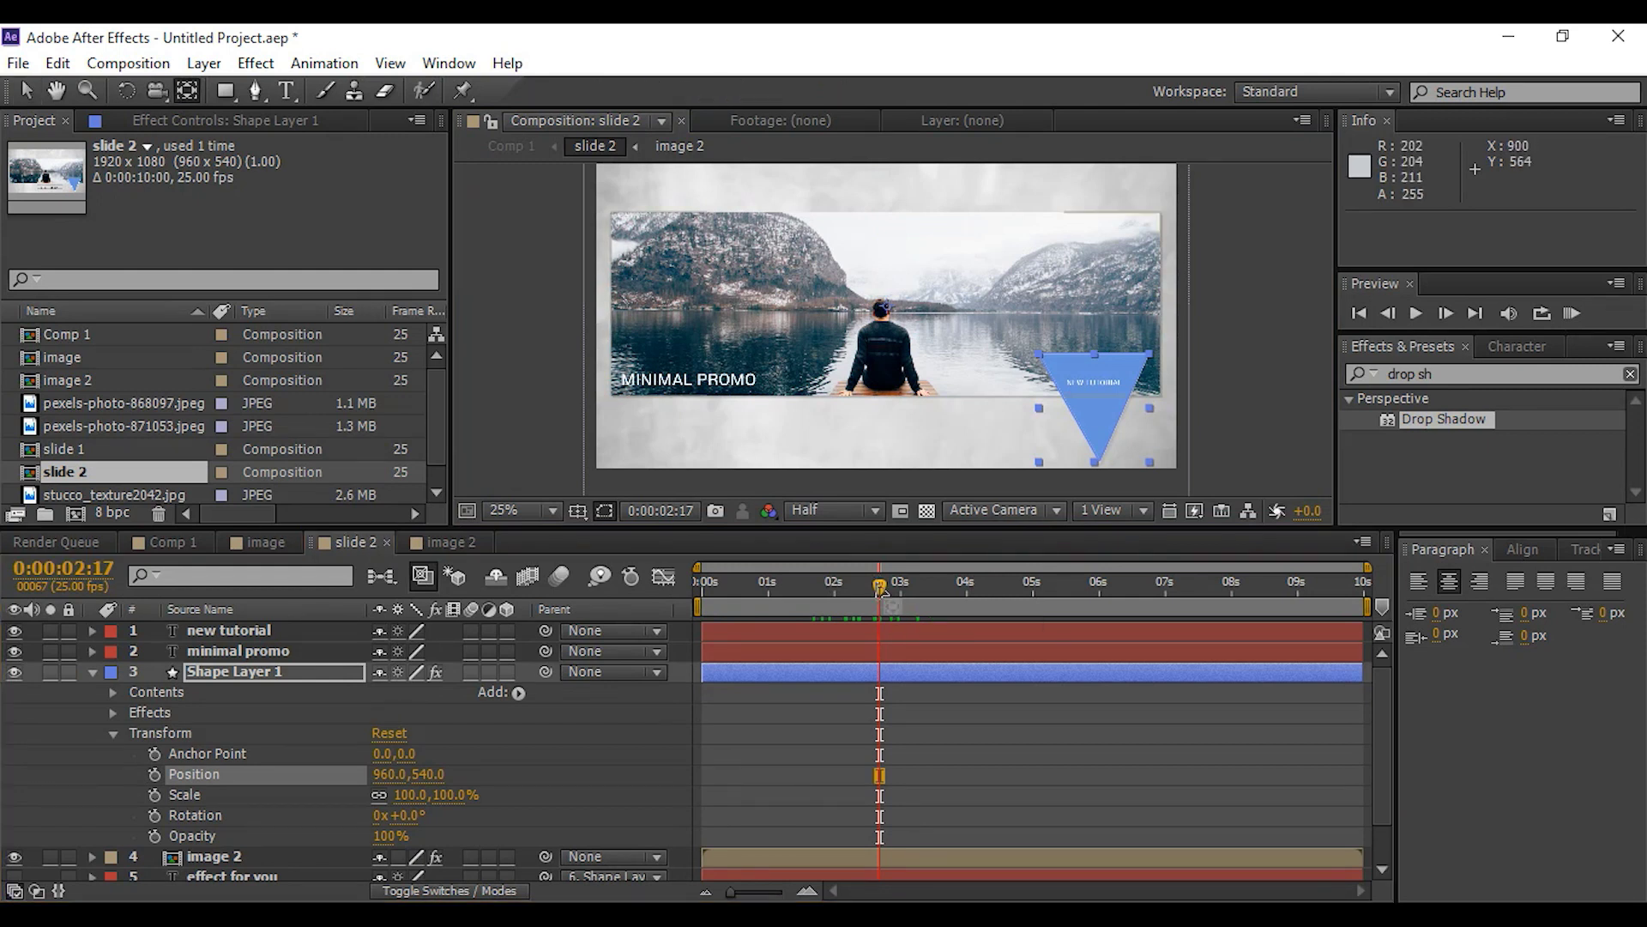
left_click_drag(886, 307, 1094, 409)
key("v")
left_click(879, 591)
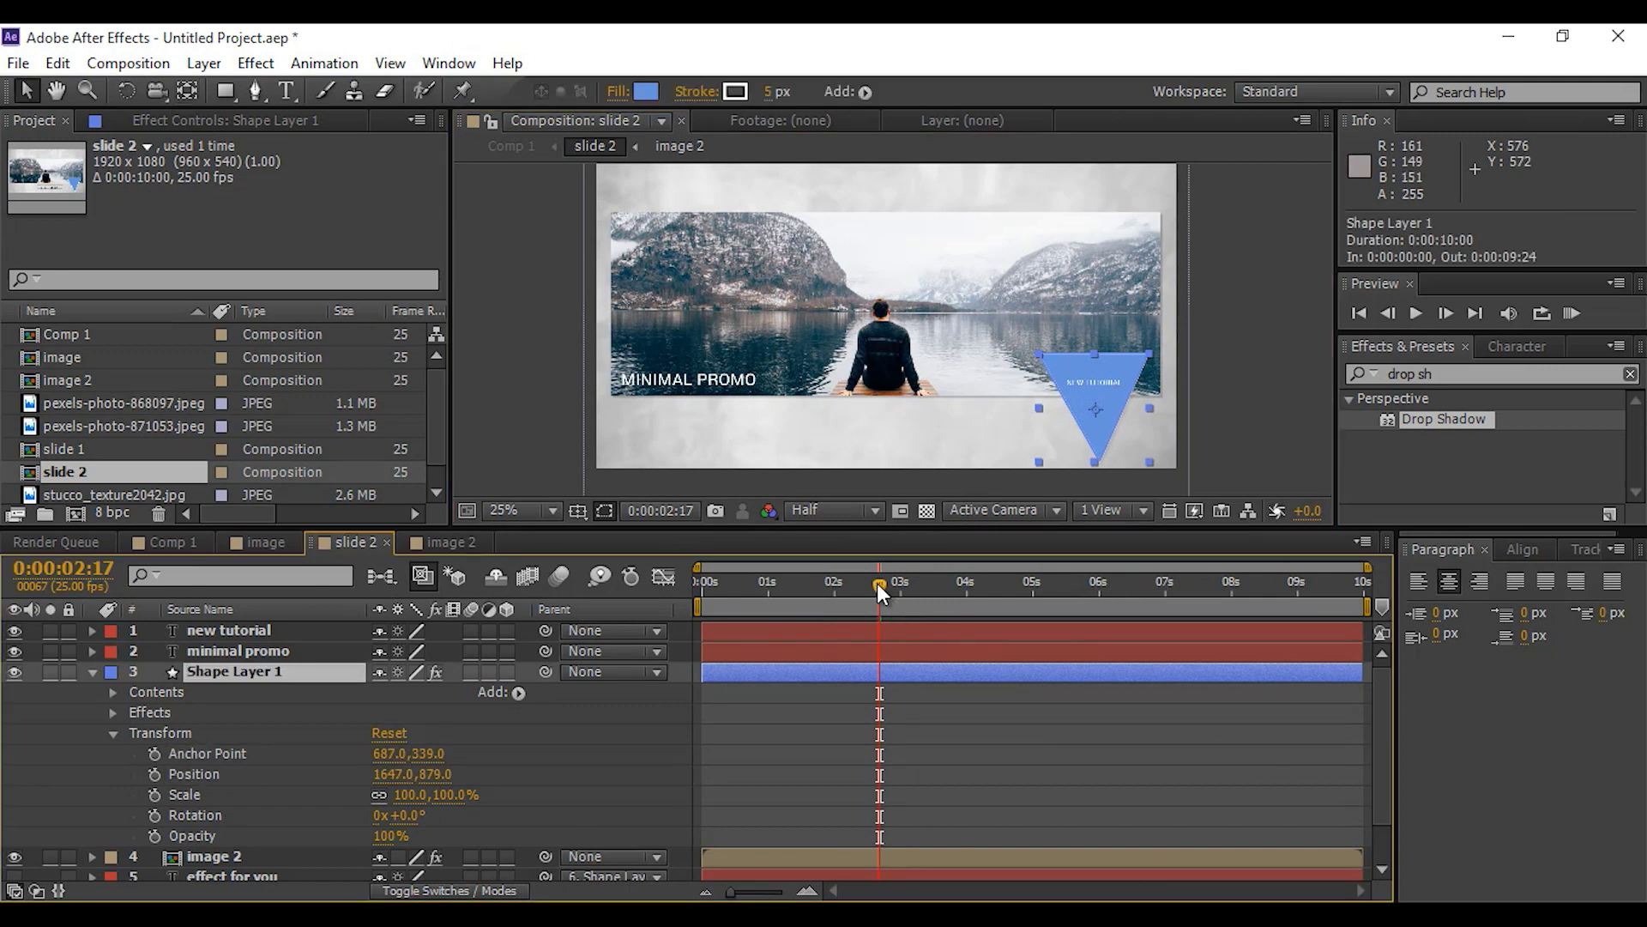
Animate the triangle's position from about -345, 879 at 0:00:00:00 to 1647, 879 at 0:00:02:01
key("alt+shift+p")
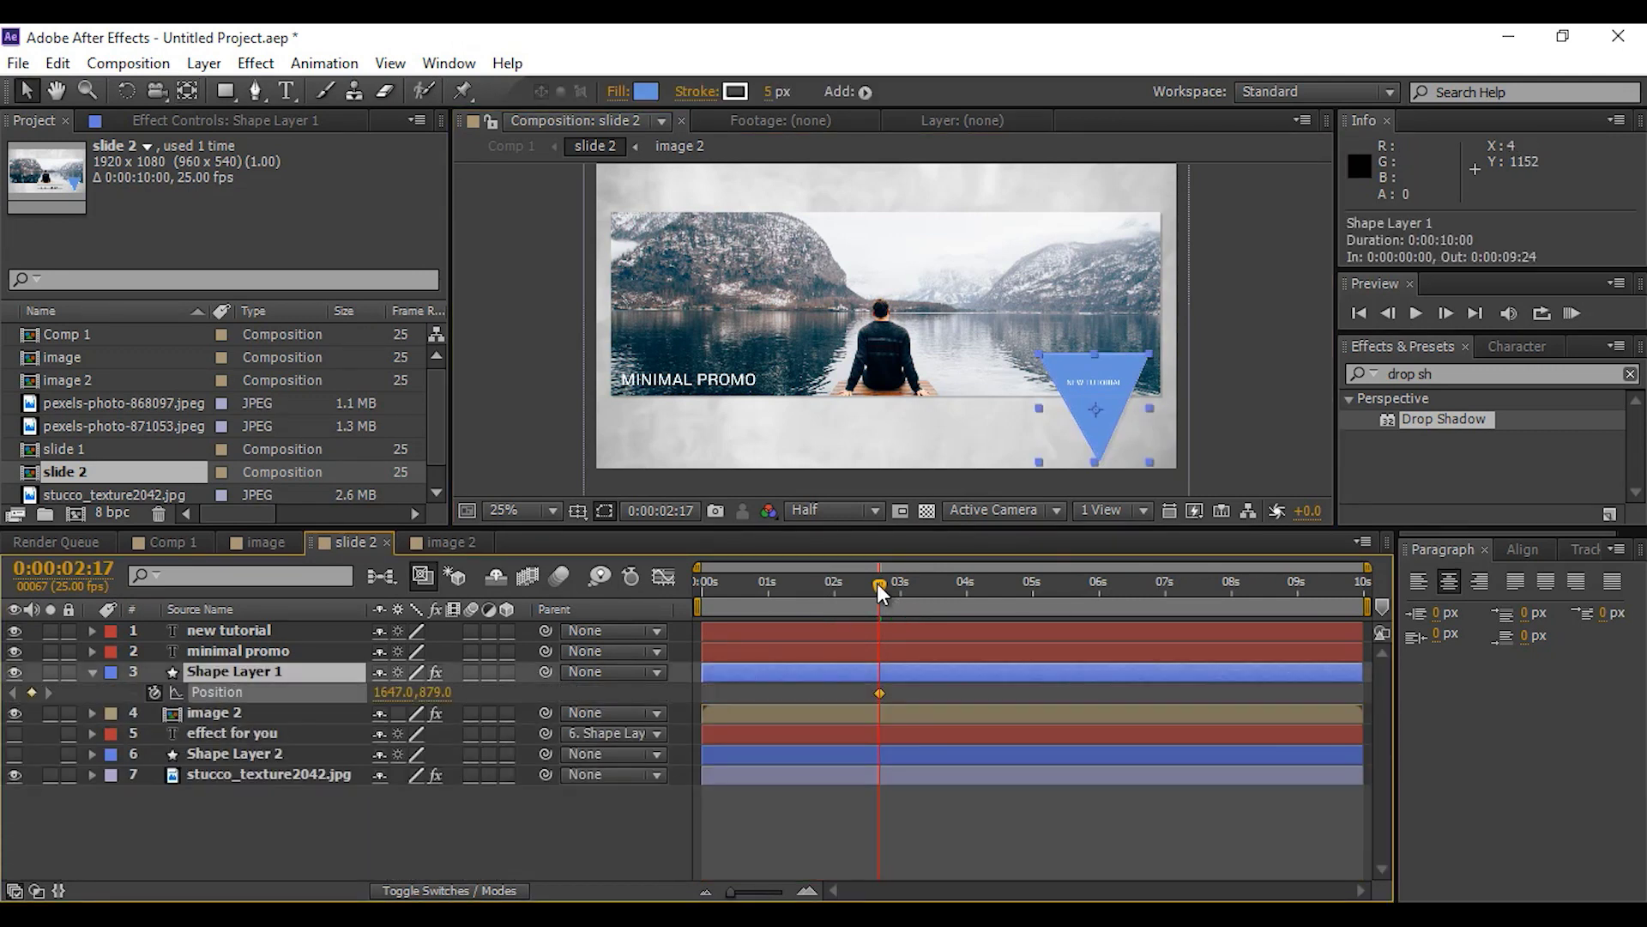
left_click_drag(879, 591, 700, 590)
scroll(1134, 371, "down", 1)
left_click_drag(1115, 391, 814, 412)
left_click_drag(702, 586, 754, 586)
left_click(879, 590)
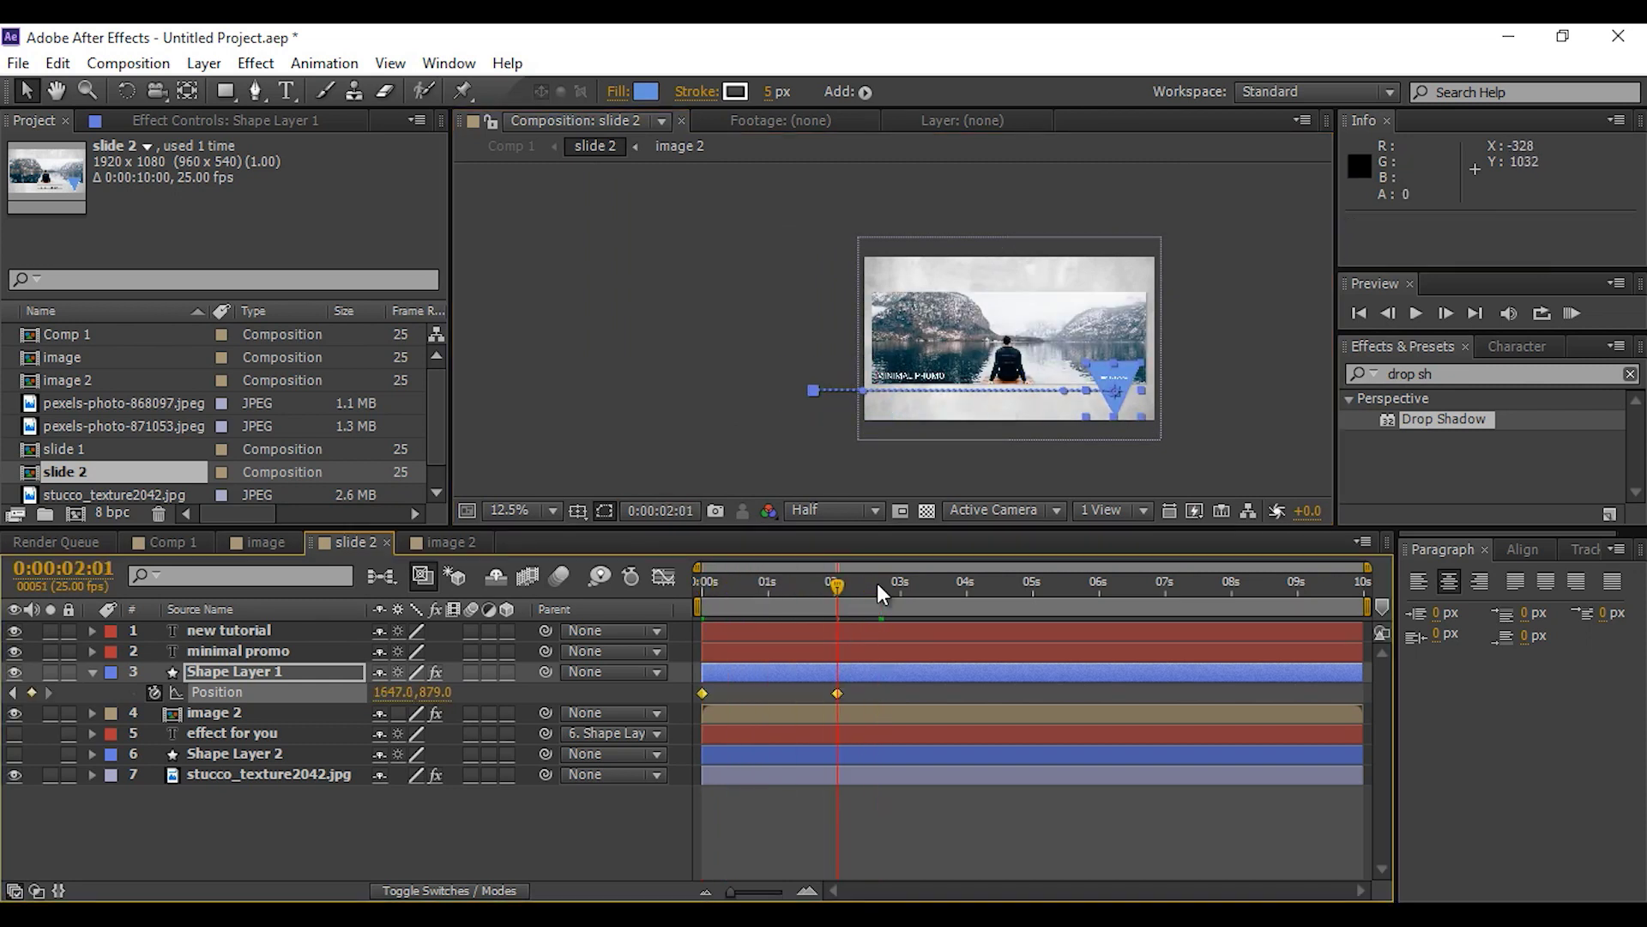
Apply Easy Ease to the triangle's Position keyframes and preview slide 2 from the beginning
key("F9")
left_click_drag(838, 586, 701, 586)
left_click(1040, 468)
scroll(1041, 391, "up", 1)
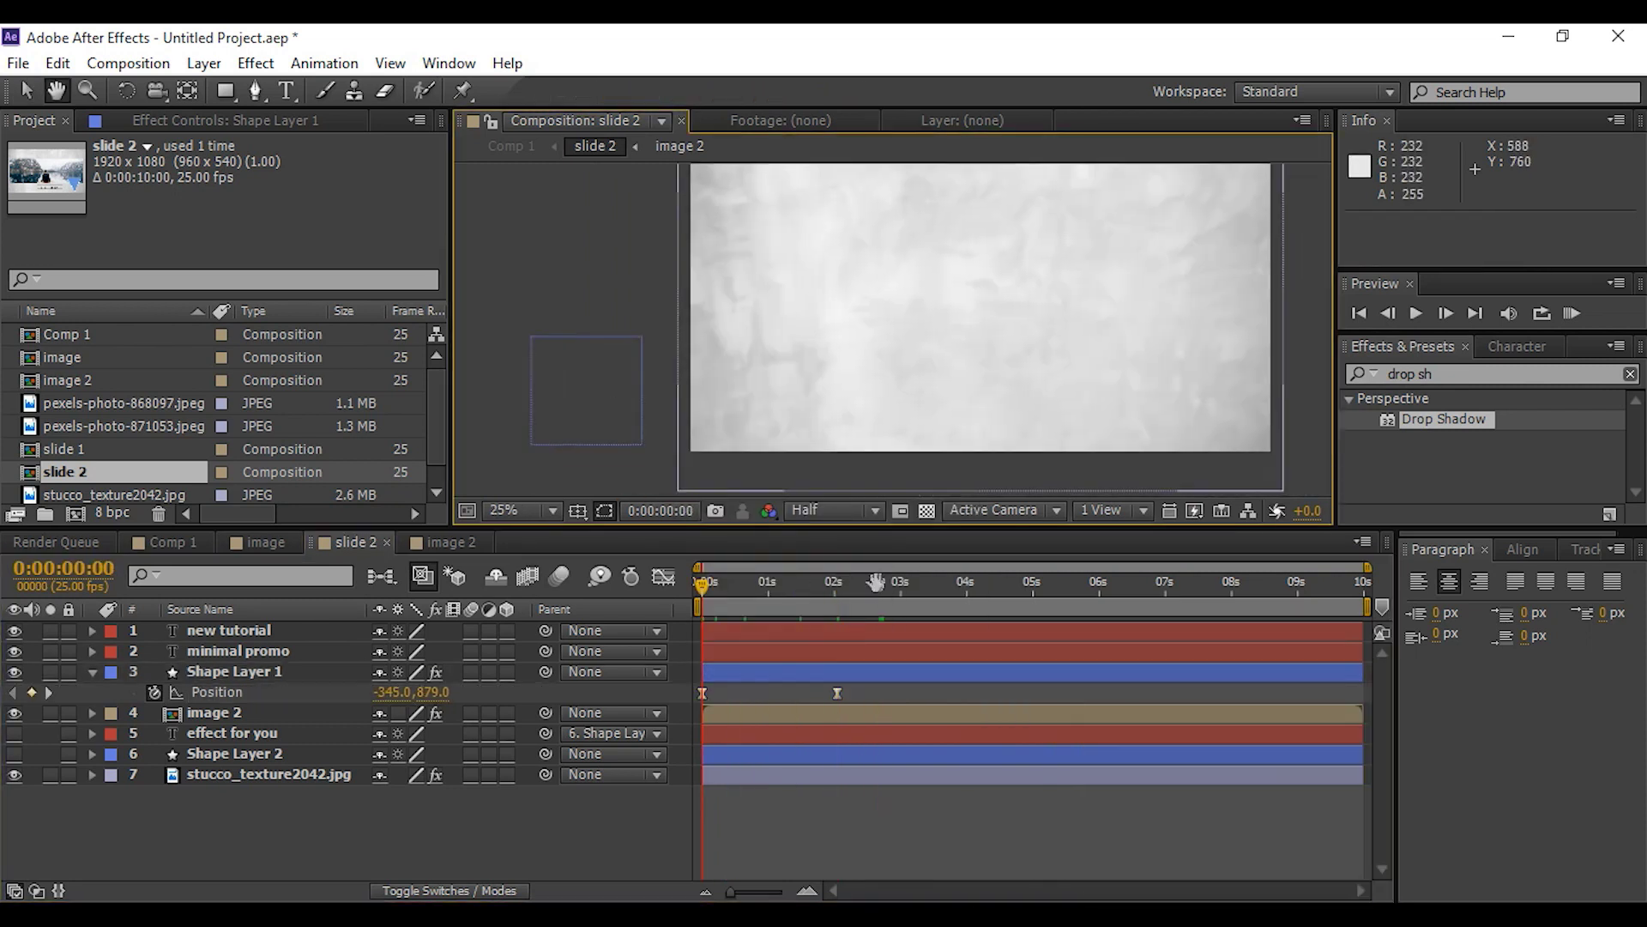
left_click_drag(1018, 467, 953, 484)
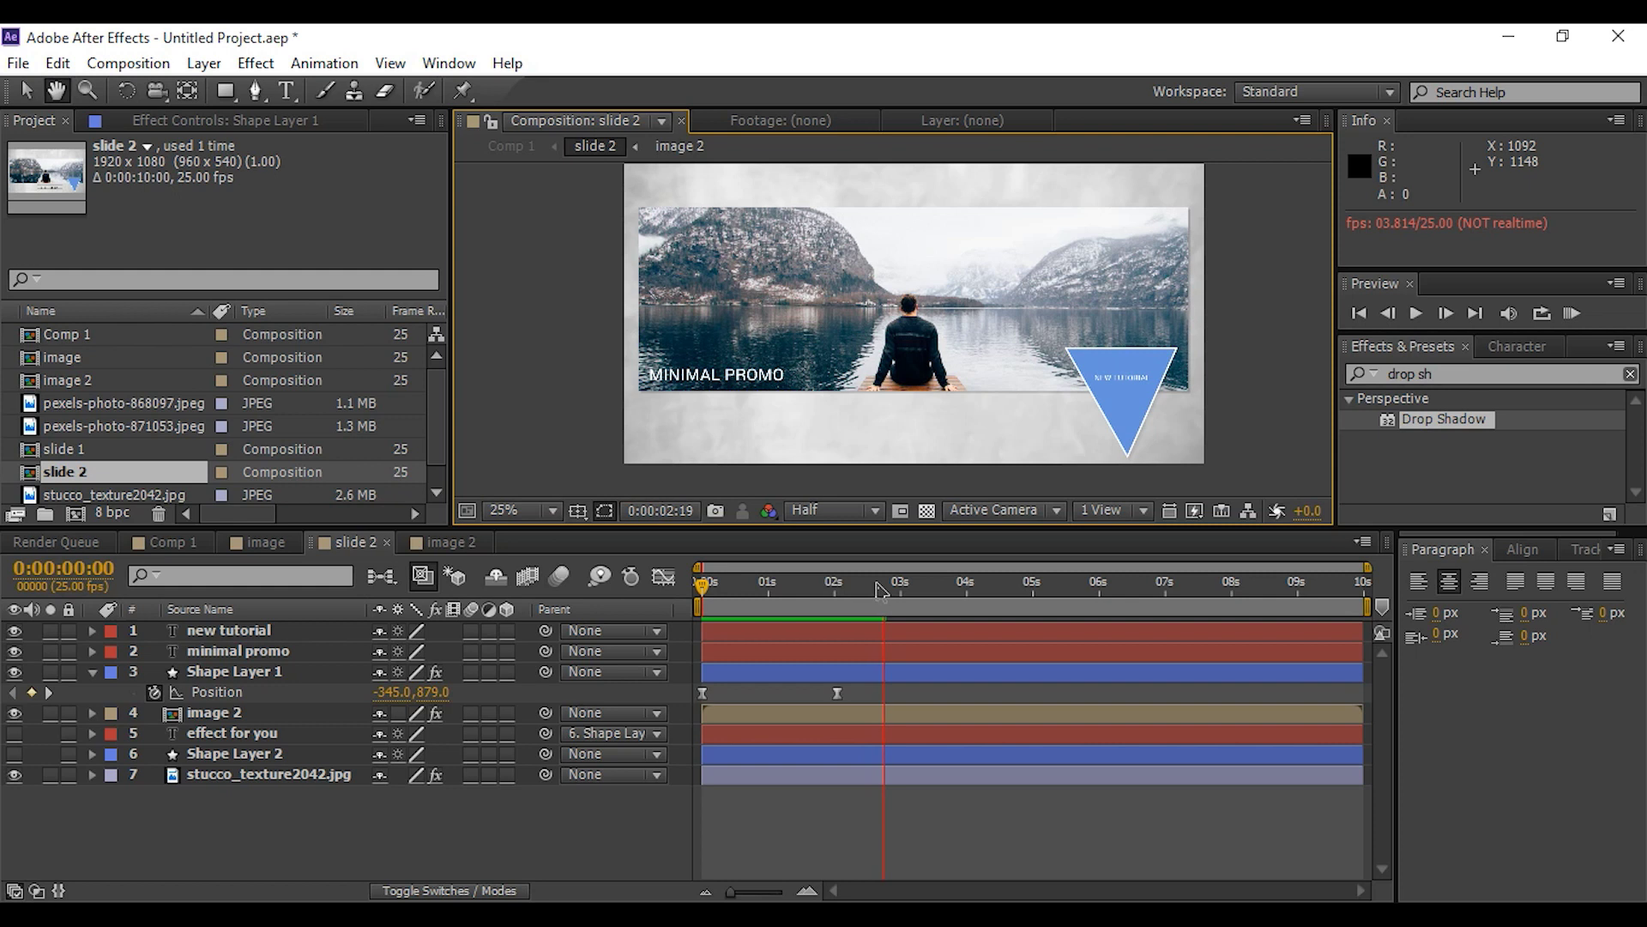
key("space")
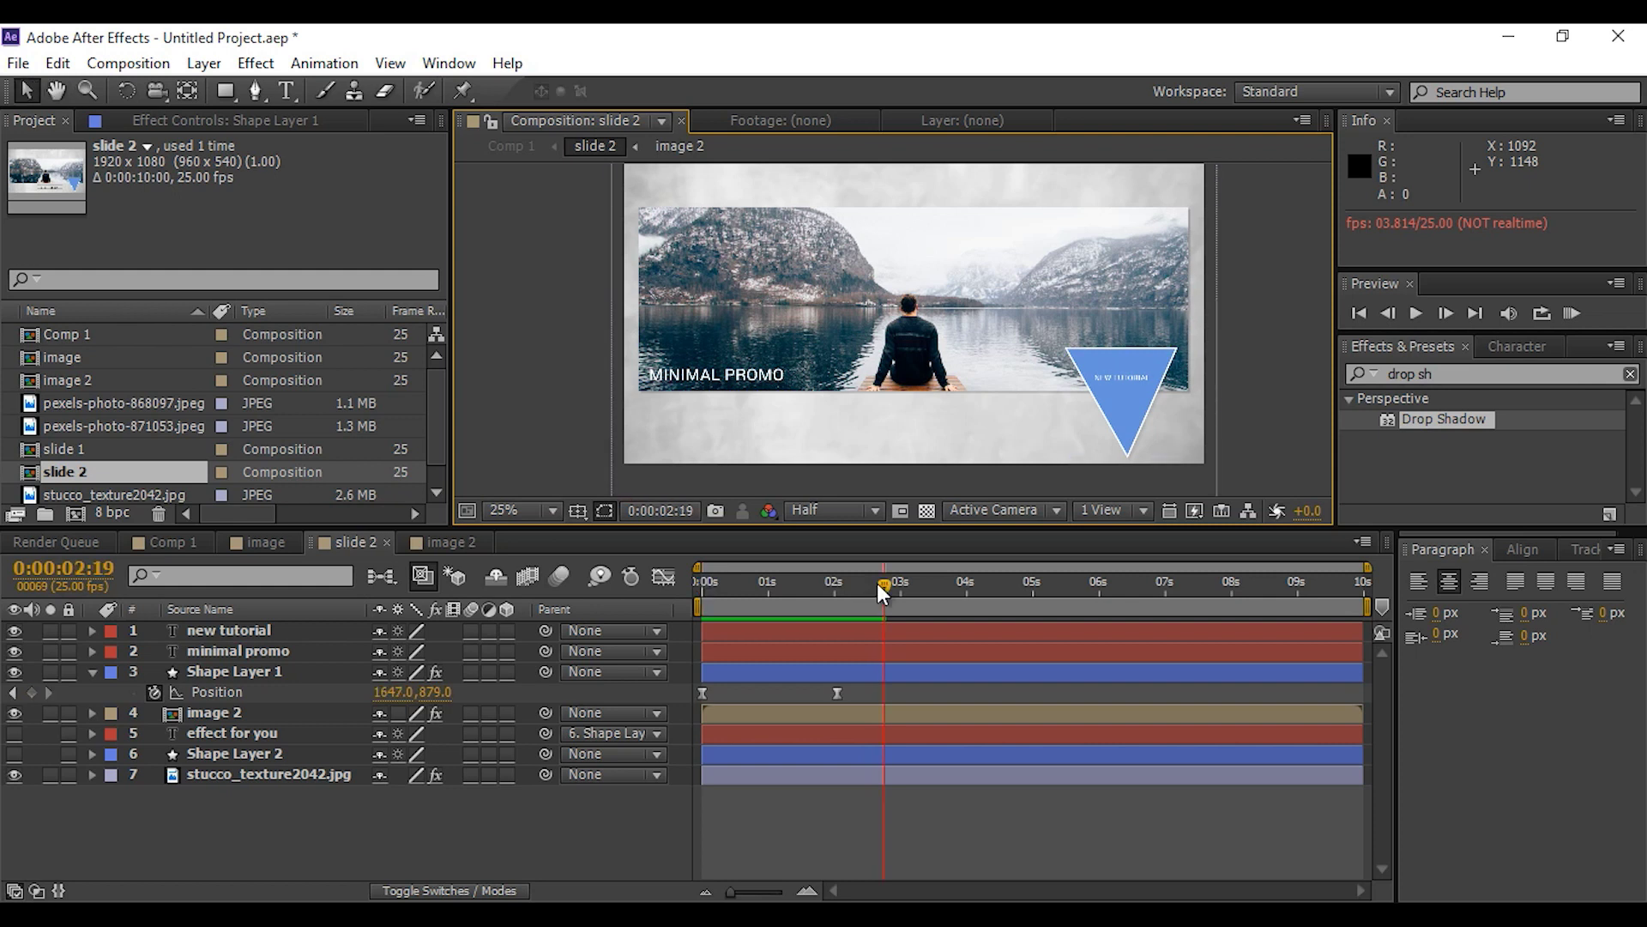
Return to Comp 1 and move the slide 2 layer beneath slide 1
key("shift+Escape")
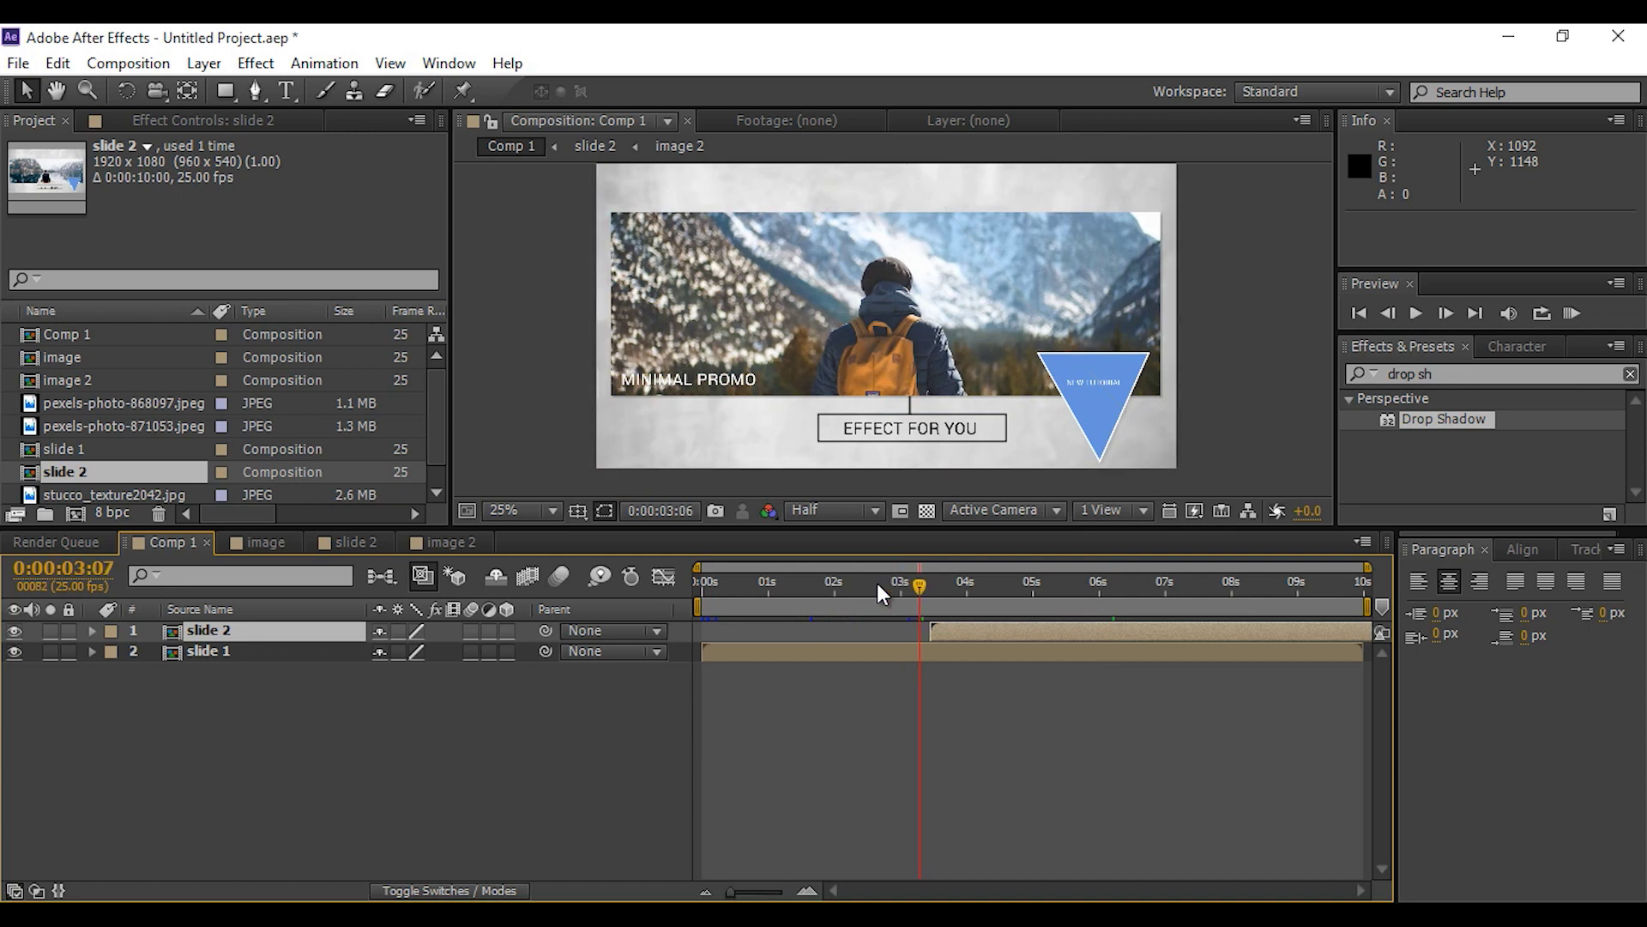
key("ctrl+bracketleft")
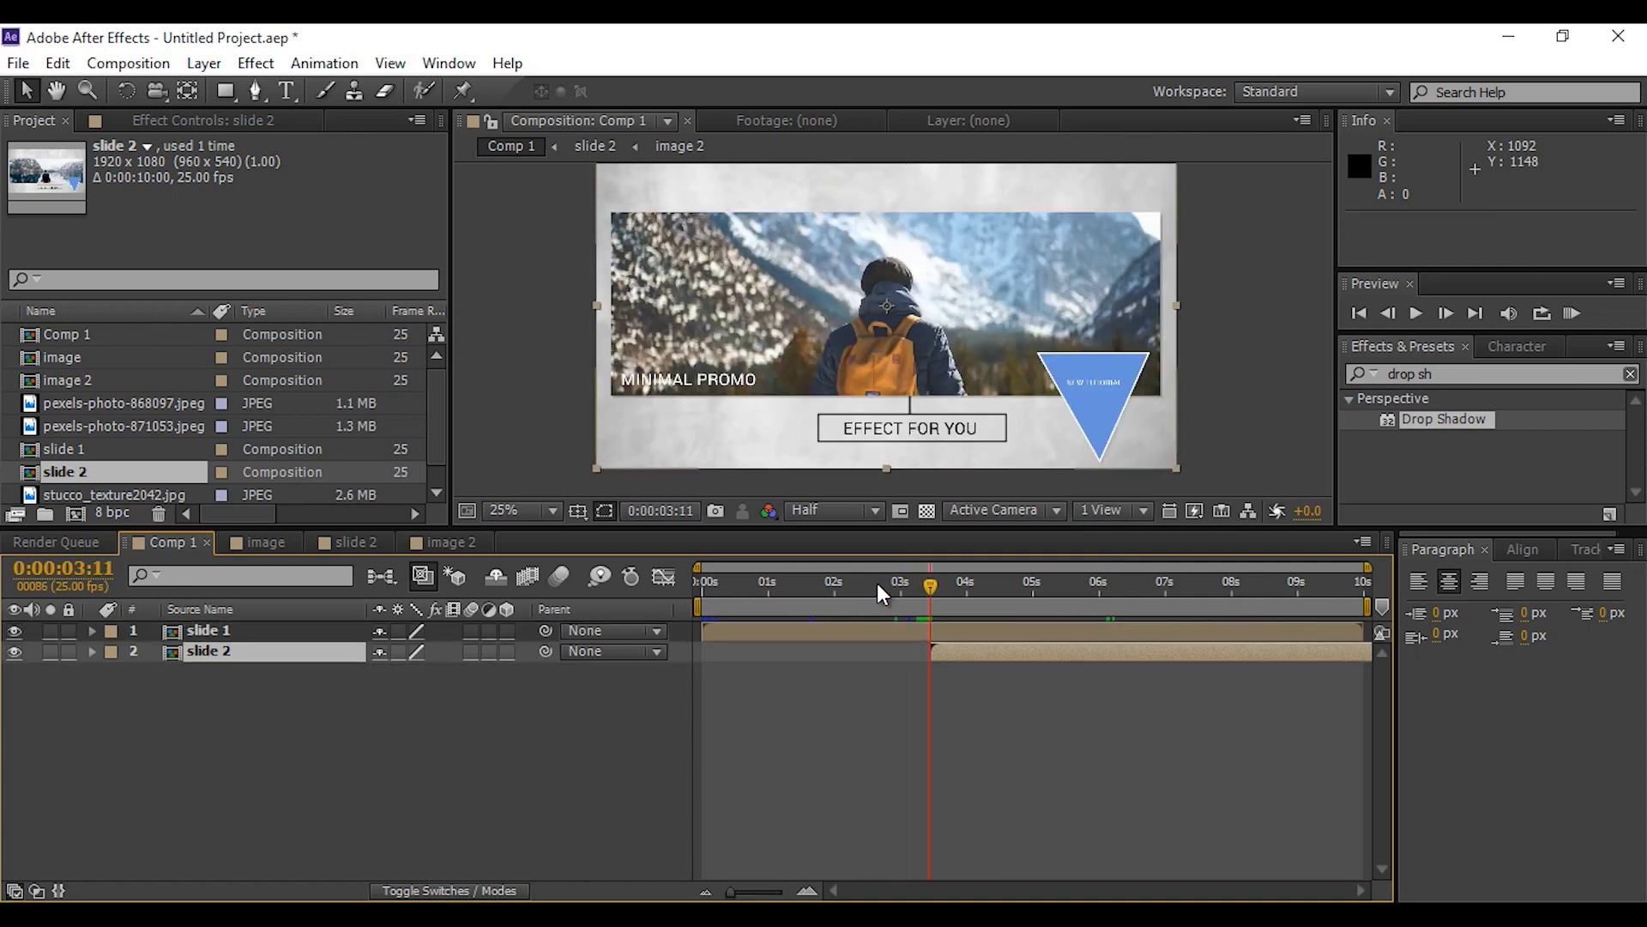
key("ctrl+Up")
Trim the slide 1 layer to end at about 4.5 seconds and reveal its Position property
left_click_drag(1362, 631, 997, 631)
key("p")
key("ctrl+Down")
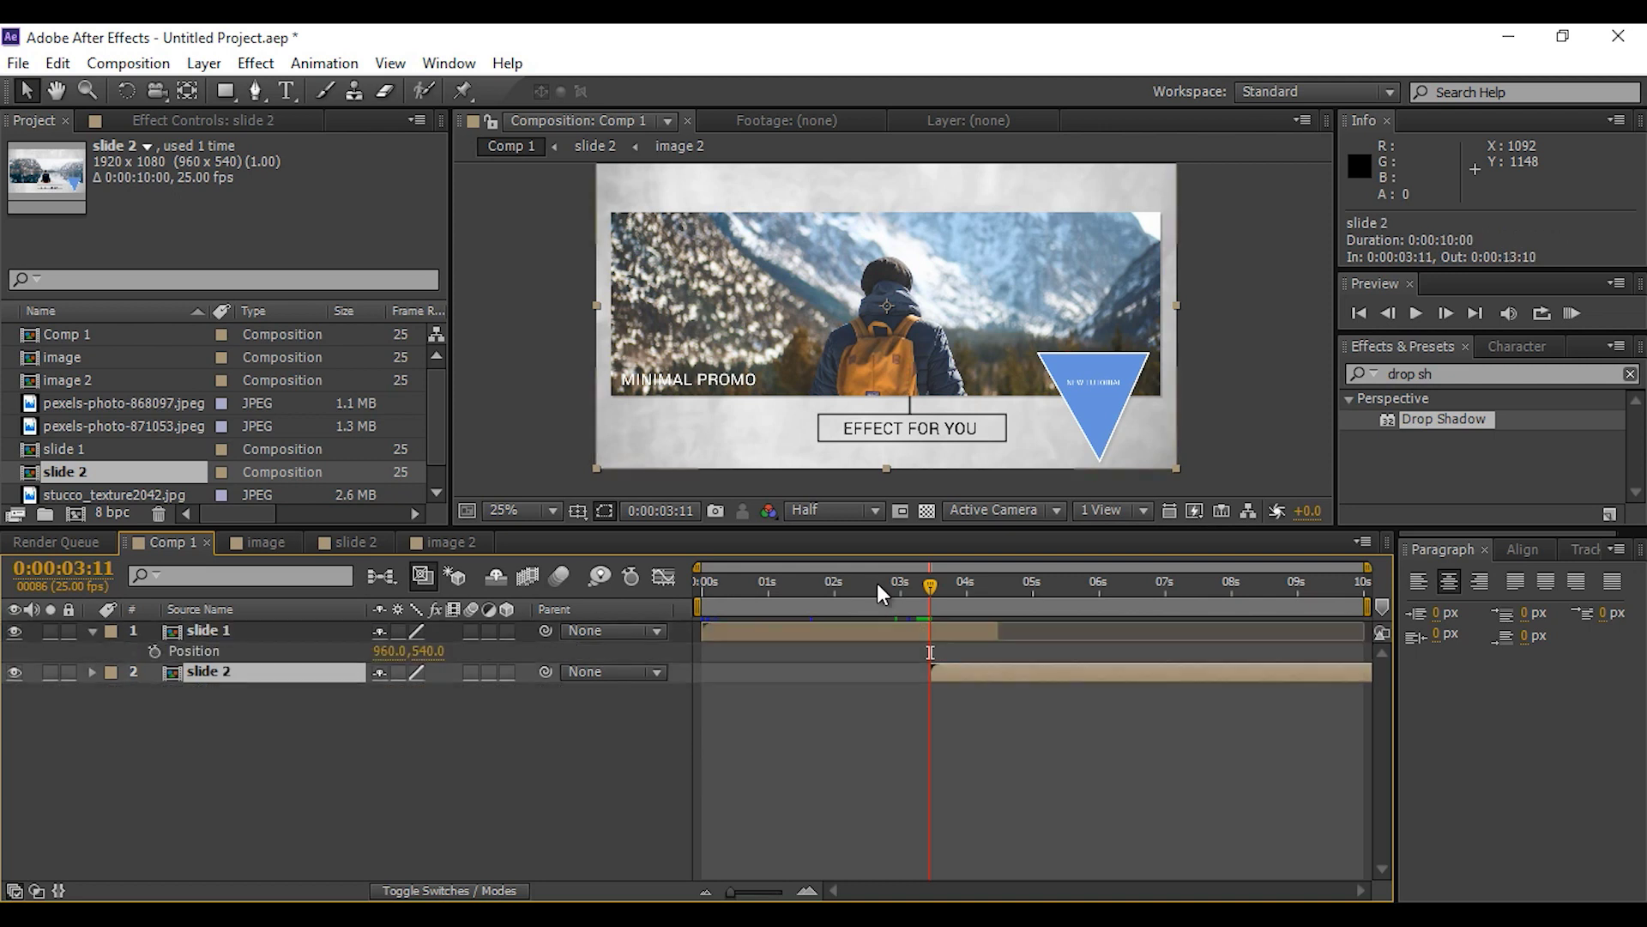
Reveal slide 2's Position property and set a Position keyframe on slide 1 at 0:00:03:11
key("p")
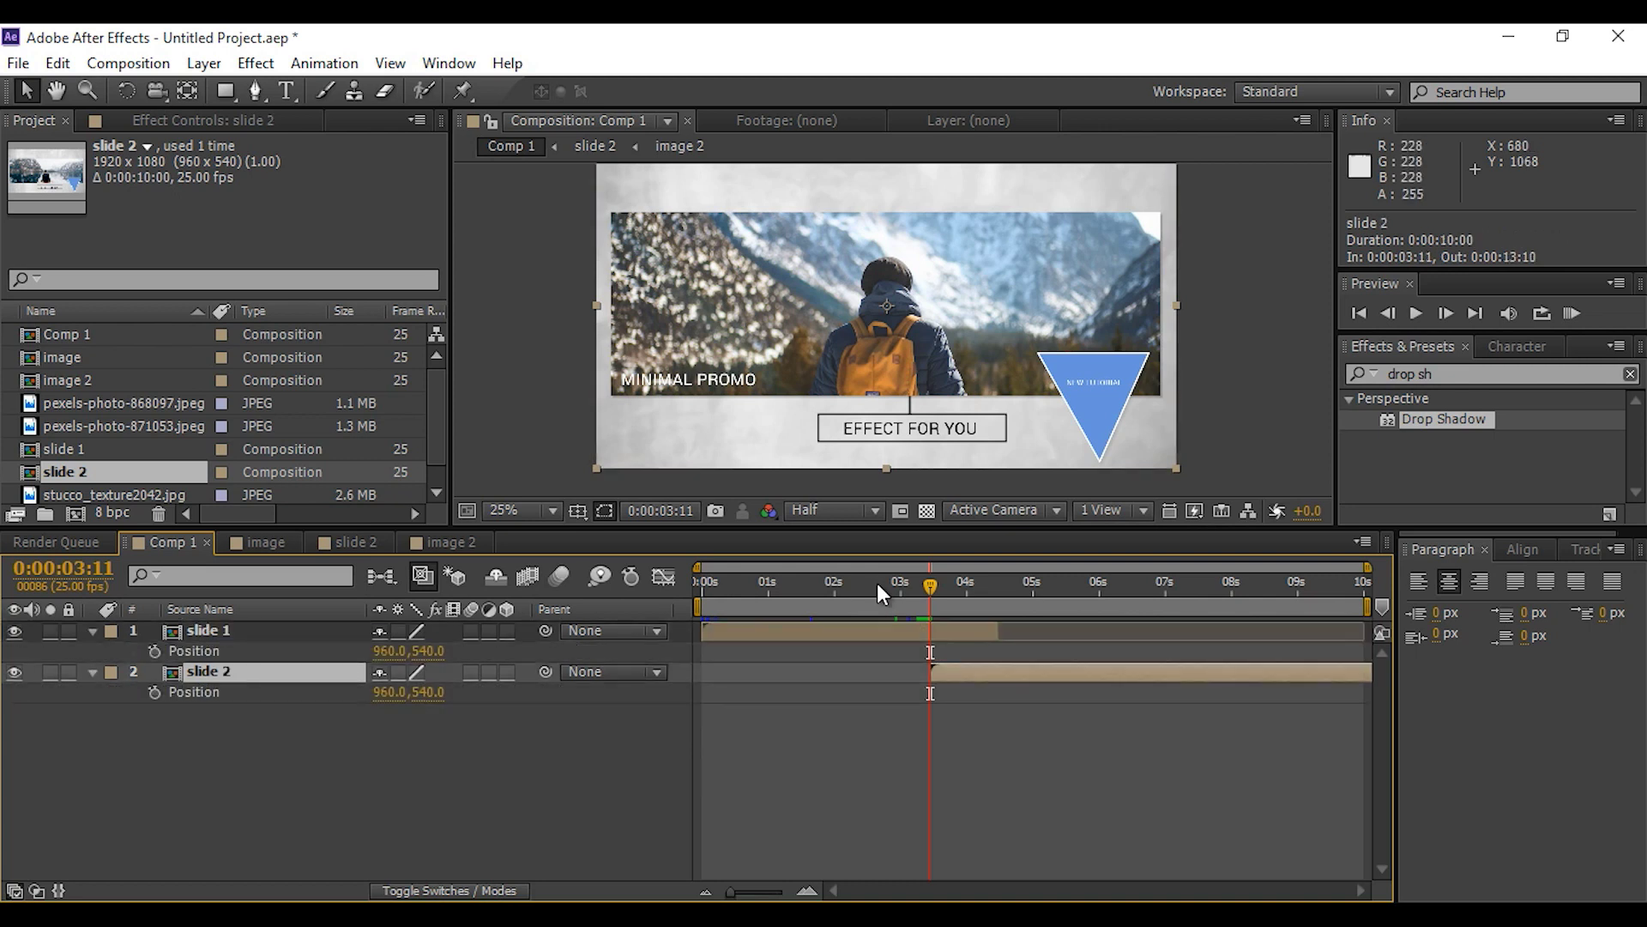
key("backslash")
key("ctrl+Up")
key("alt+shift+p")
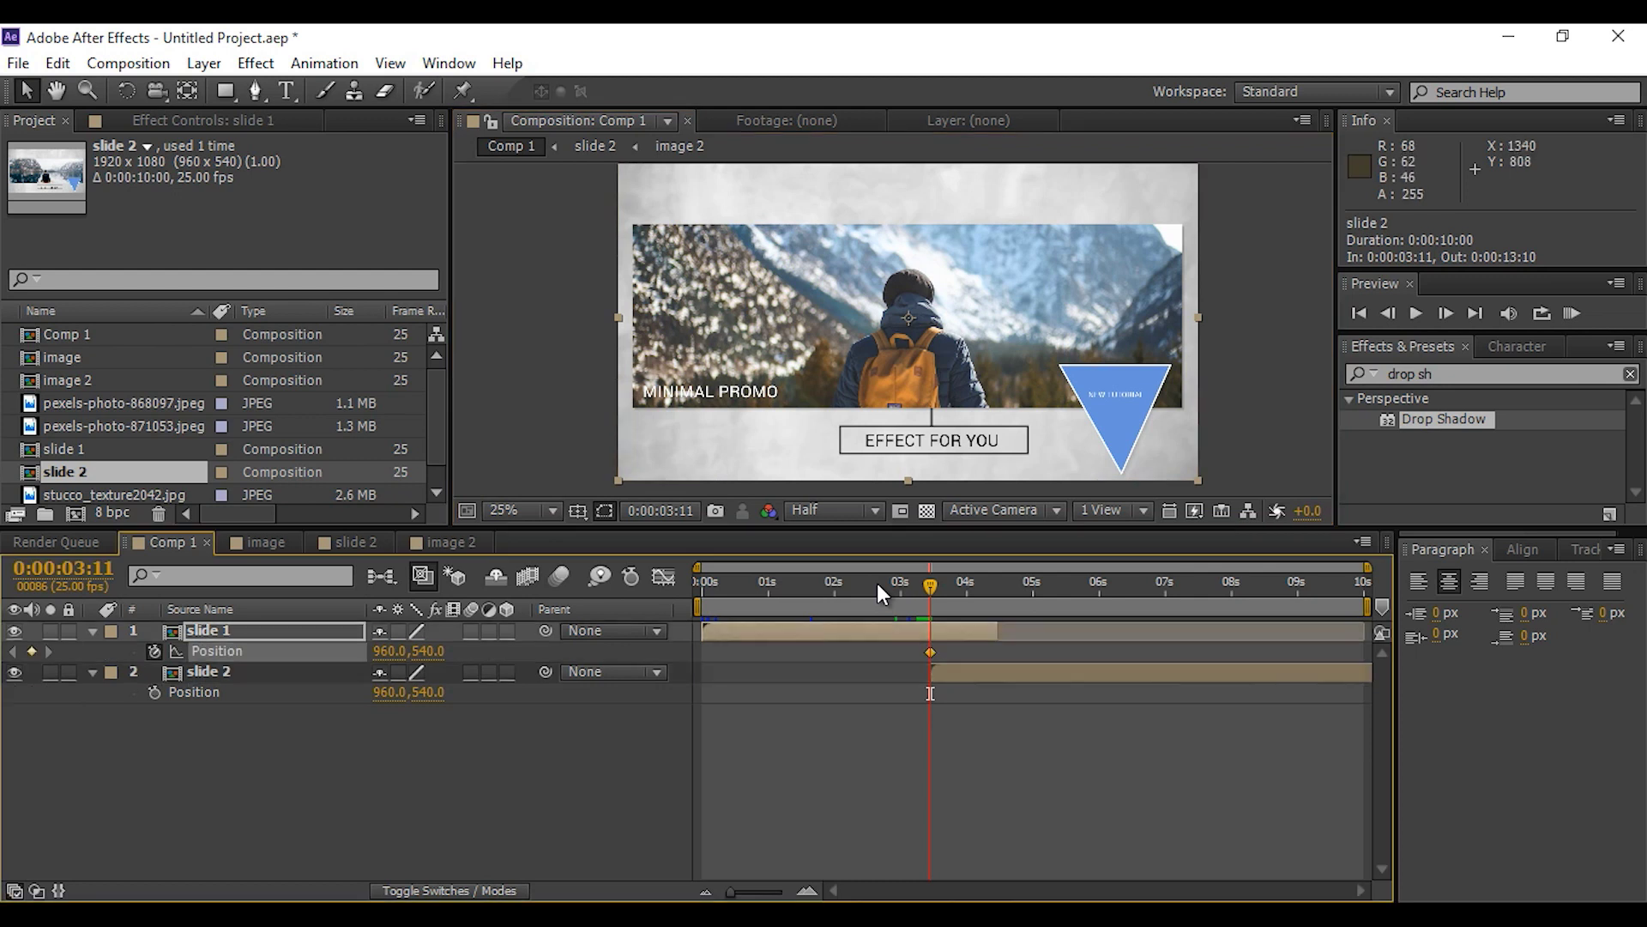
key("comma")
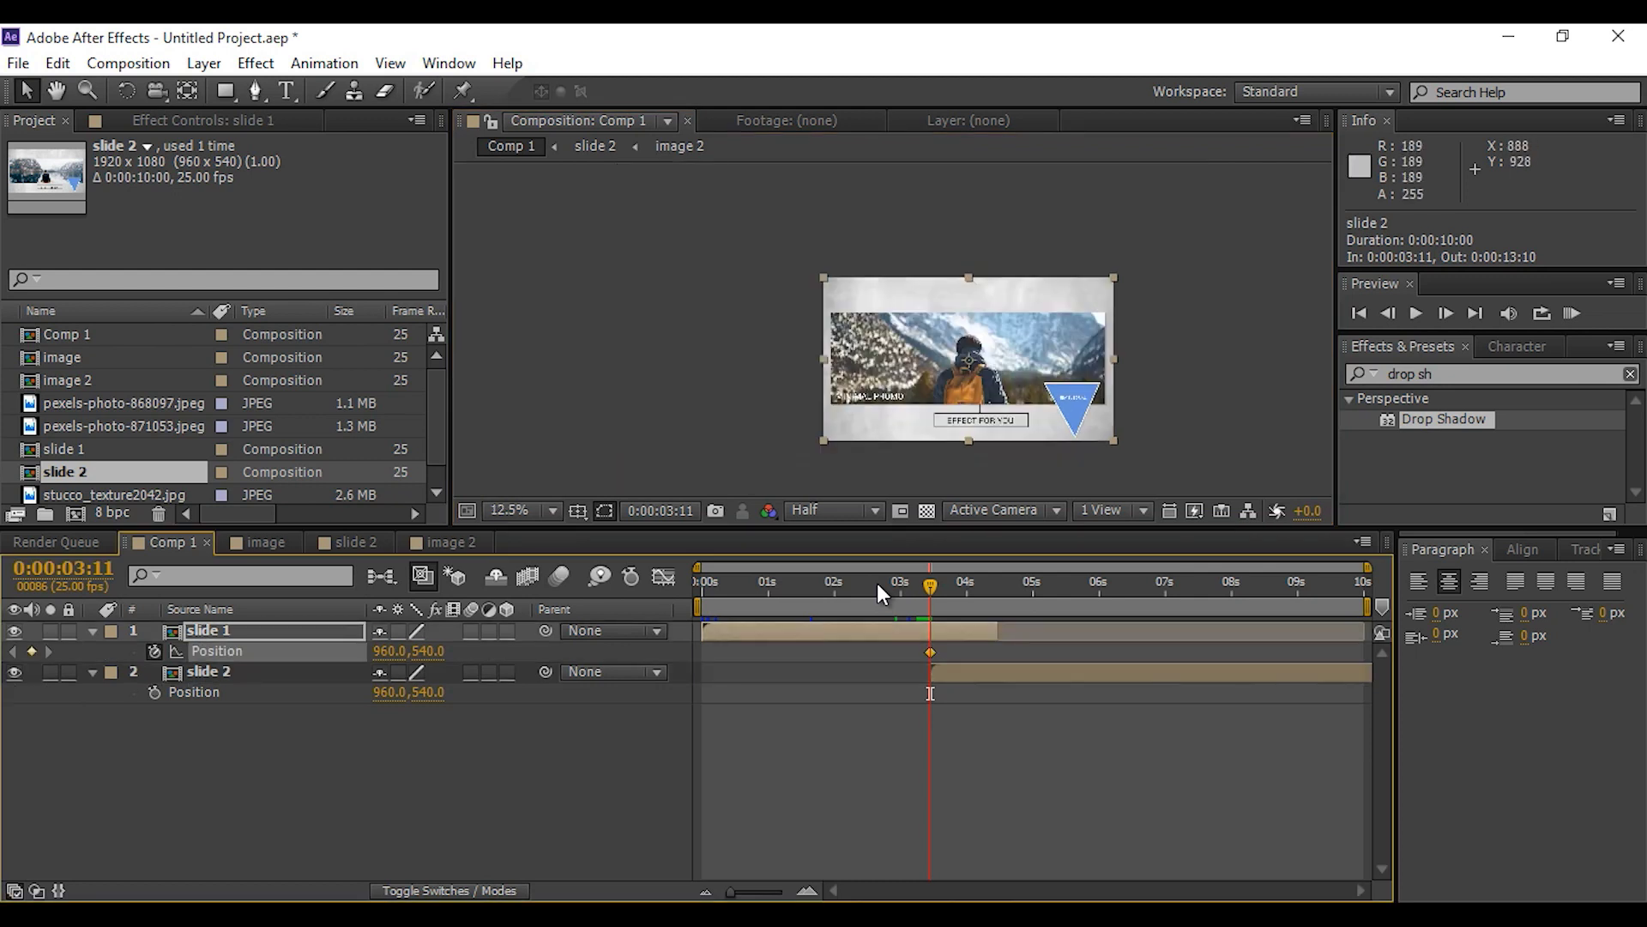
Move slide 1 horizontally out of the frame to position 2878, 540 at 0:00:04:10
key("space")
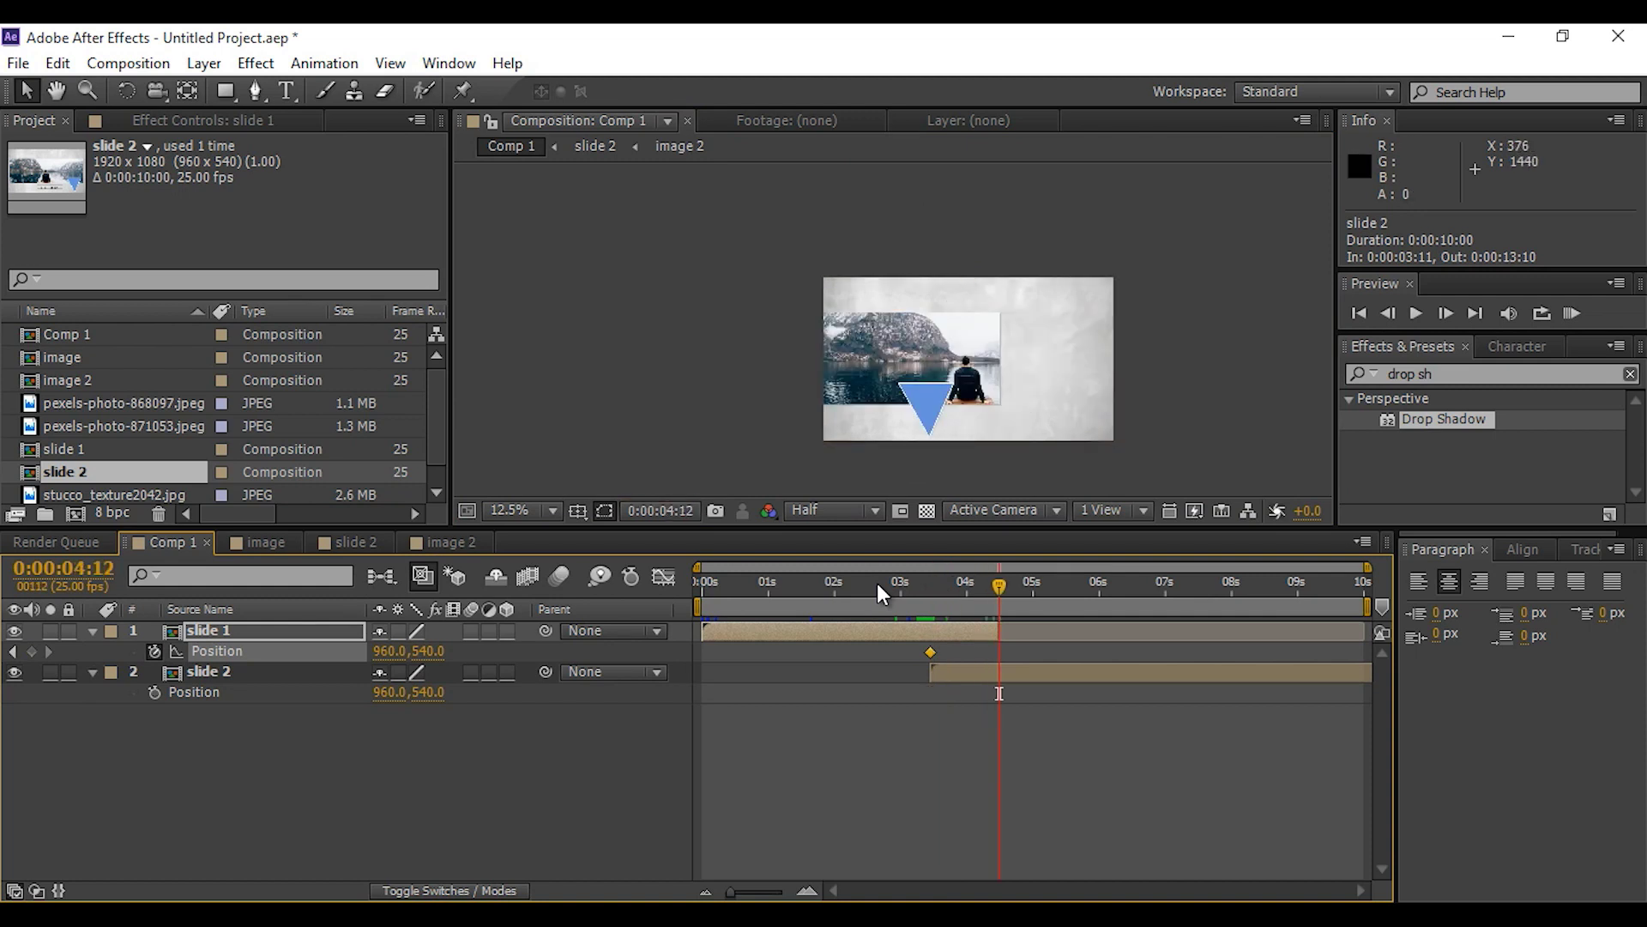
key("Page_Up")
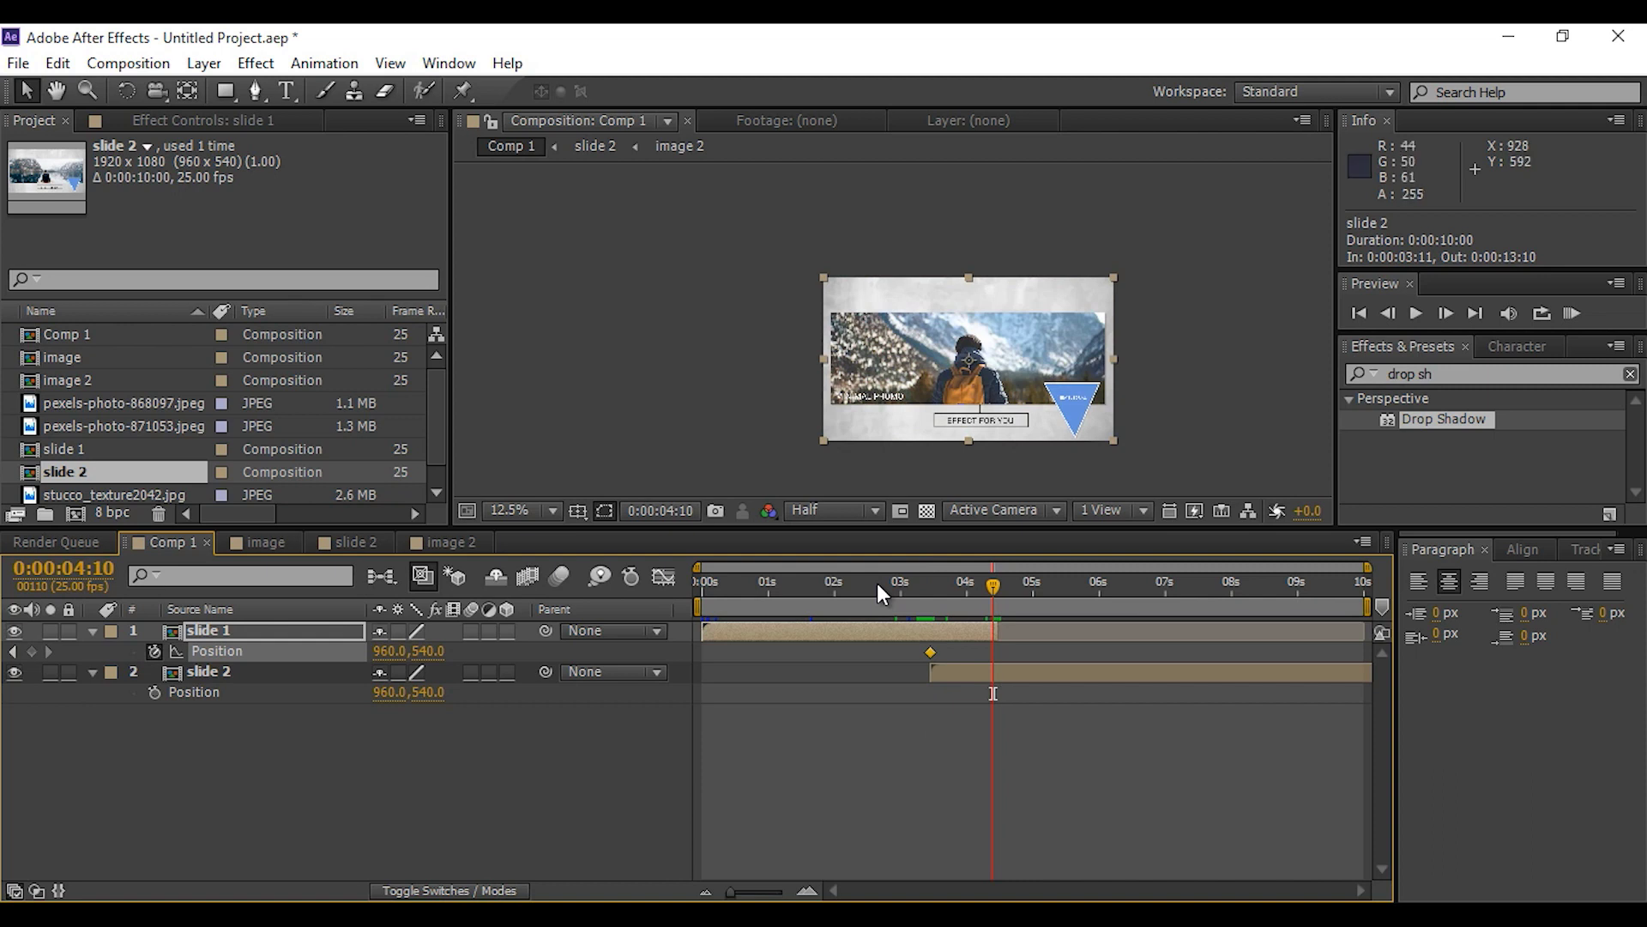
mouse_move(886, 406)
left_mouse_down()
mouse_move(1164, 388)
mouse_move(1182, 371)
left_mouse_up()
scroll(1184, 370, "up", 2)
key("Left")
key("Left")
key("shift+Left")
key("Left")
key("comma")
key("comma")
key("comma")
key("comma")
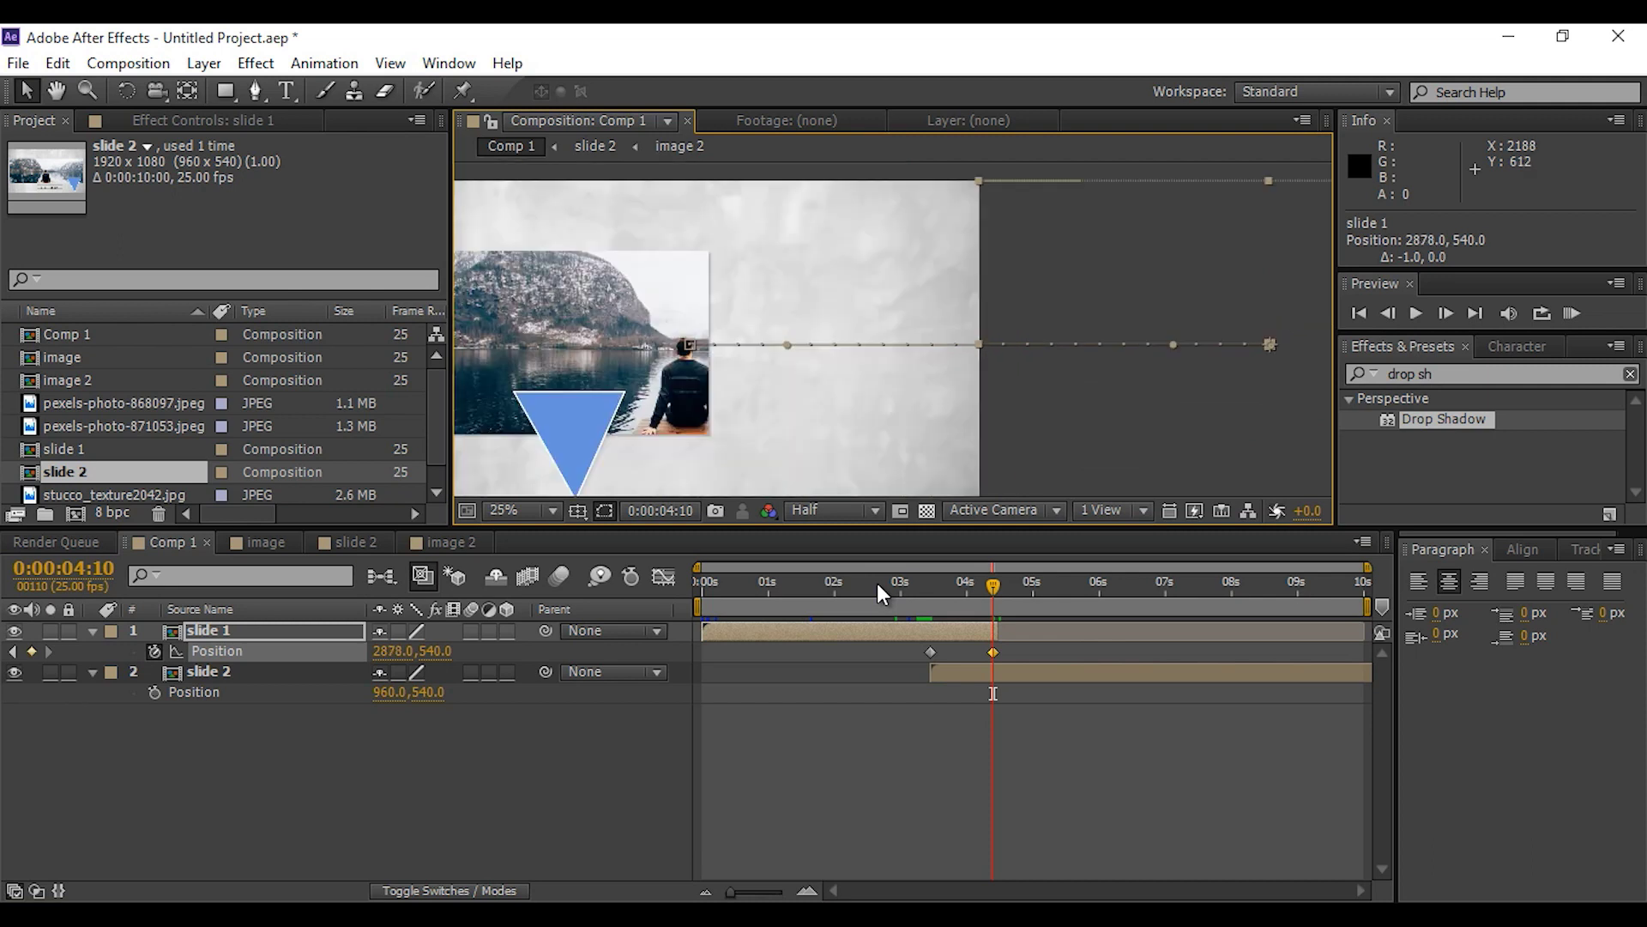
Keyframe slide 2's position at 960, 540 at 0:00:04:10 and at -1120, 540 at 0:00:03:11
key("ctrl+Down")
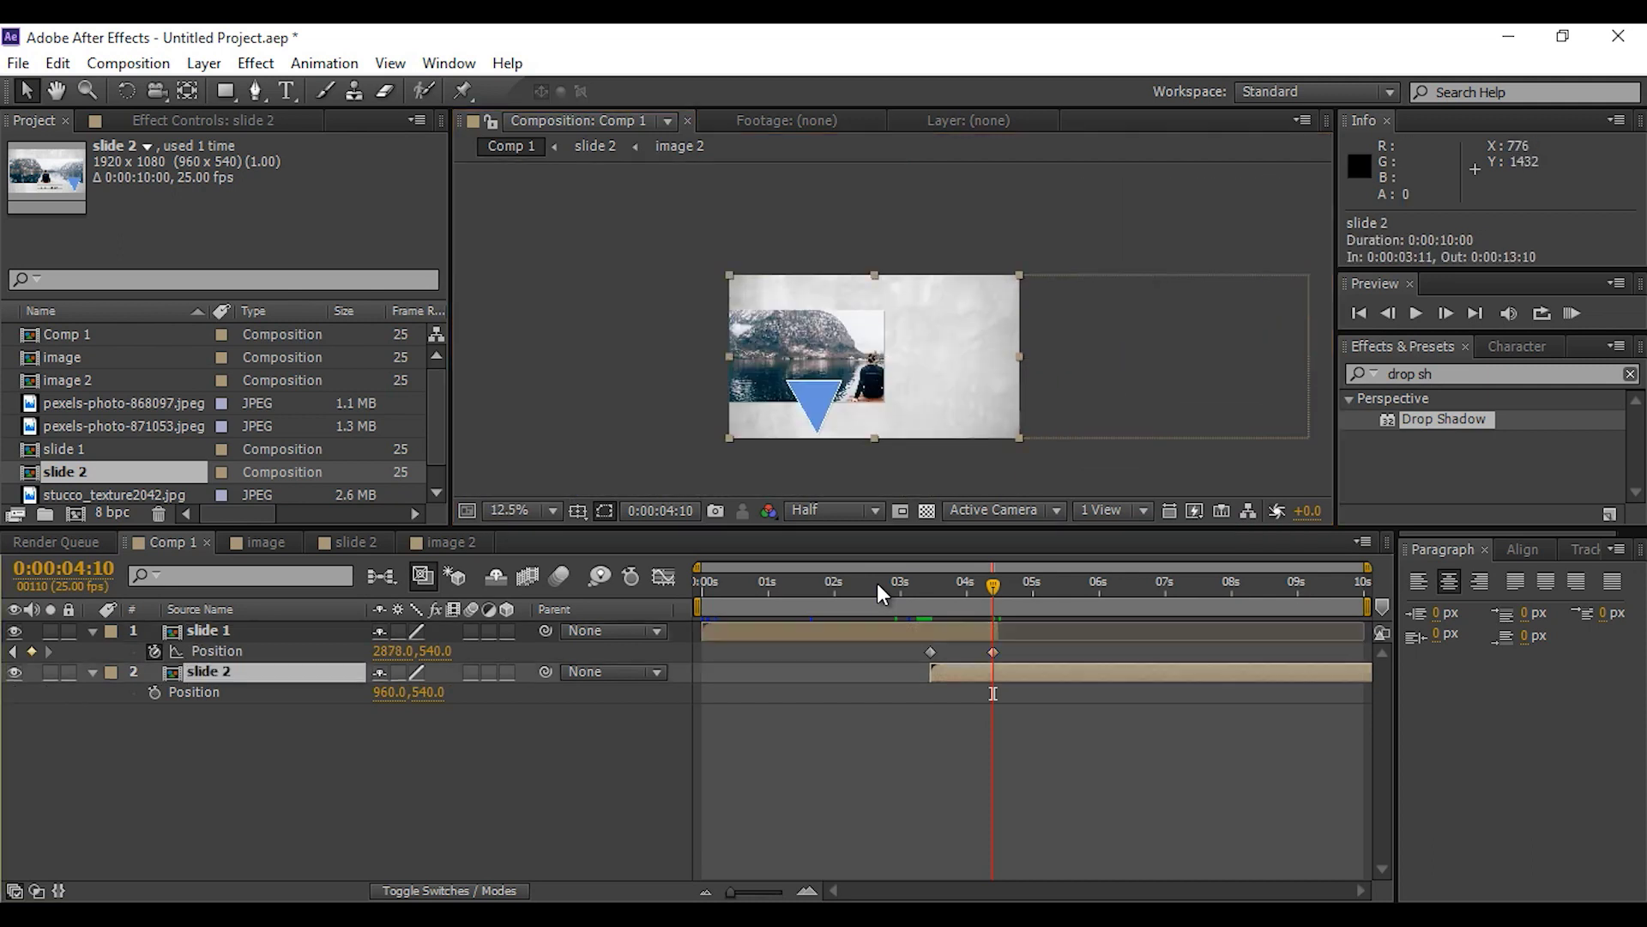
key("alt+shift+p")
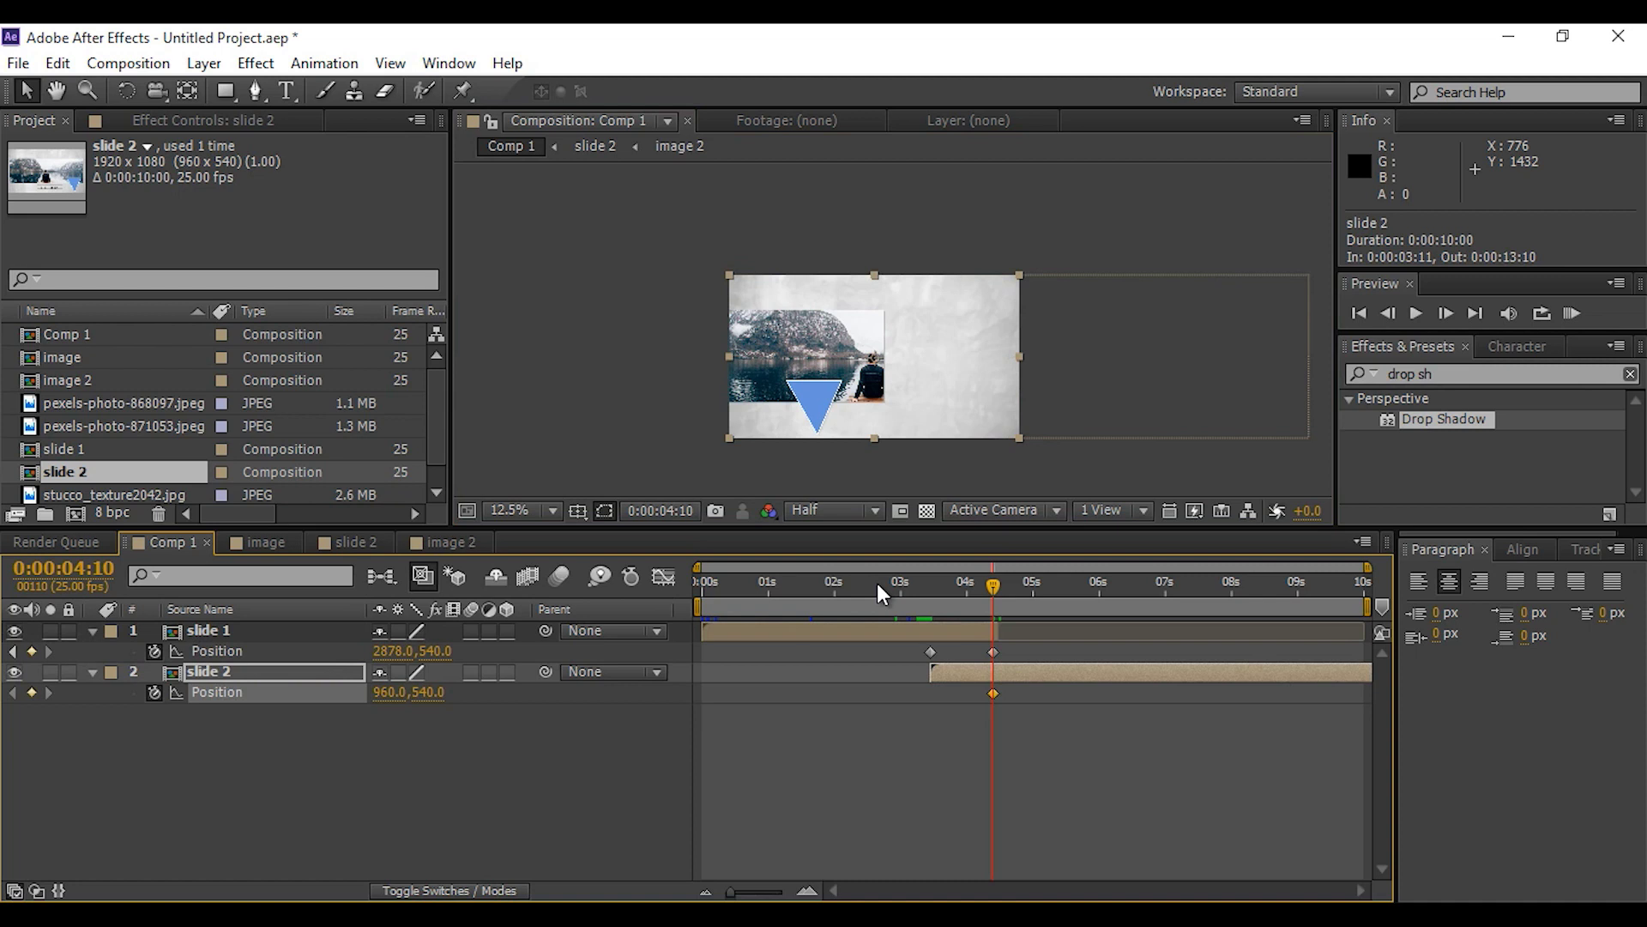
key("Page_Up")
key("Page_Up")
key("Page_Up")
key("Page_Up")
key("Page_Up")
key("Page_Up")
key("Page_Up")
key("Page_Up")
key("Page_Up")
key("Page_Up")
key("Page_Up")
key("Page_Up")
key("Page_Up")
key("Page_Up")
key("Page_Up")
key("Page_Up")
key("Page_Up")
key("Page_Up")
key("Page_Up")
key("Page_Up")
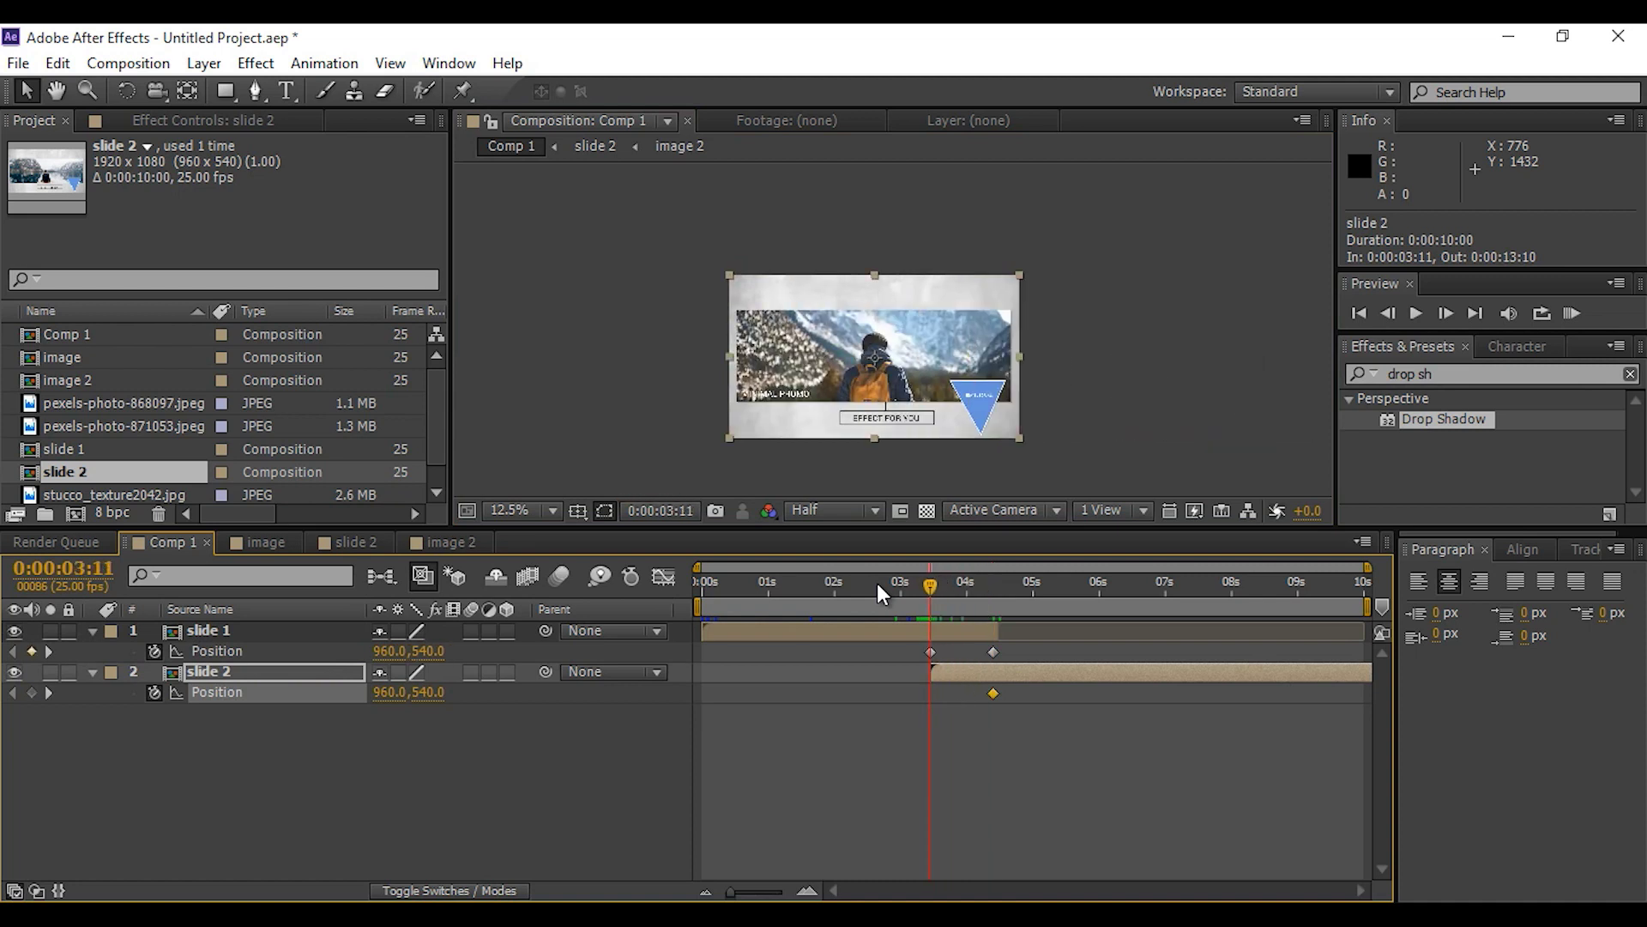
key("shift+Left")
key("shift+Left")
key("shift+Left")
key("shift+Left")
key("shift+Left")
key("shift+Left")
key("shift+Left")
key("shift+Left")
key("shift+Left")
key("shift+Left")
key("shift+Left")
key("shift+Left")
key("shift+Left")
key("shift+Left")
key("shift+Left")
key("shift+Left")
key("shift+Left")
key("shift+Left")
key("shift+Left")
key("shift+Left")
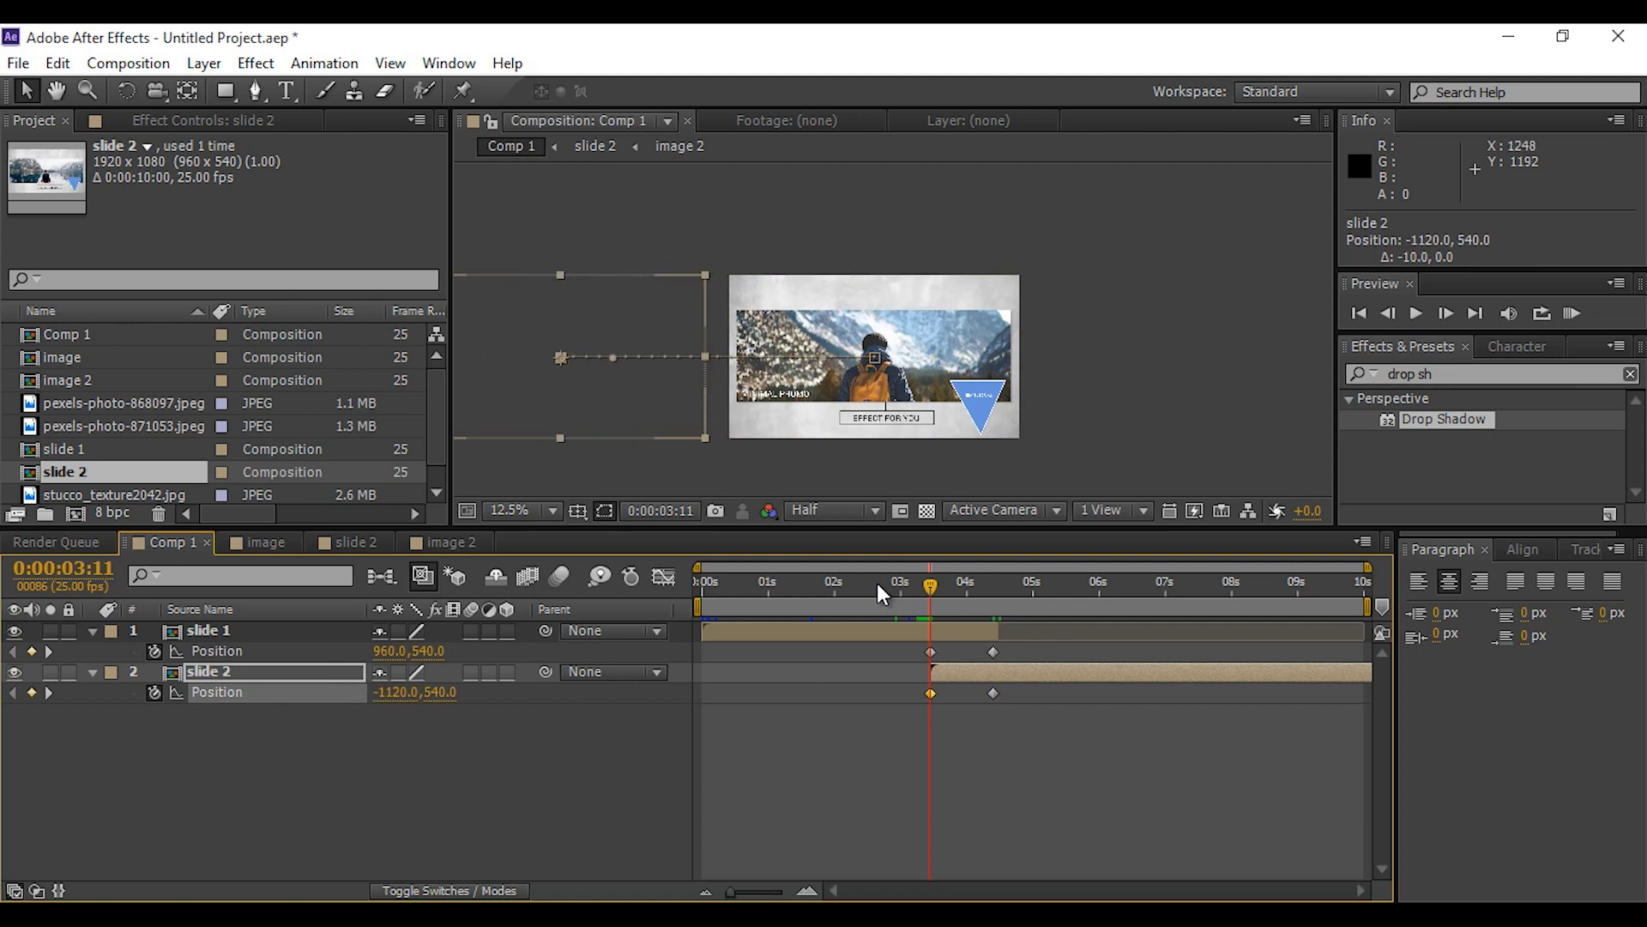
Fine-tune slide 2's starting position at 0:00:03:11 to -959.5, 540 so it meets the frame edge
key("period")
key("period")
key("shift+Right")
key("shift+Right")
key("shift+Right")
key("shift+Right")
key("shift+Right")
key("shift+Right")
key("shift+Right")
key("shift+Right")
key("shift+Right")
key("shift+Right")
key("shift+Right")
key("shift+Right")
key("shift+Right")
key("shift+Right")
key("shift+Right")
key("shift+Right")
key("period")
key("period")
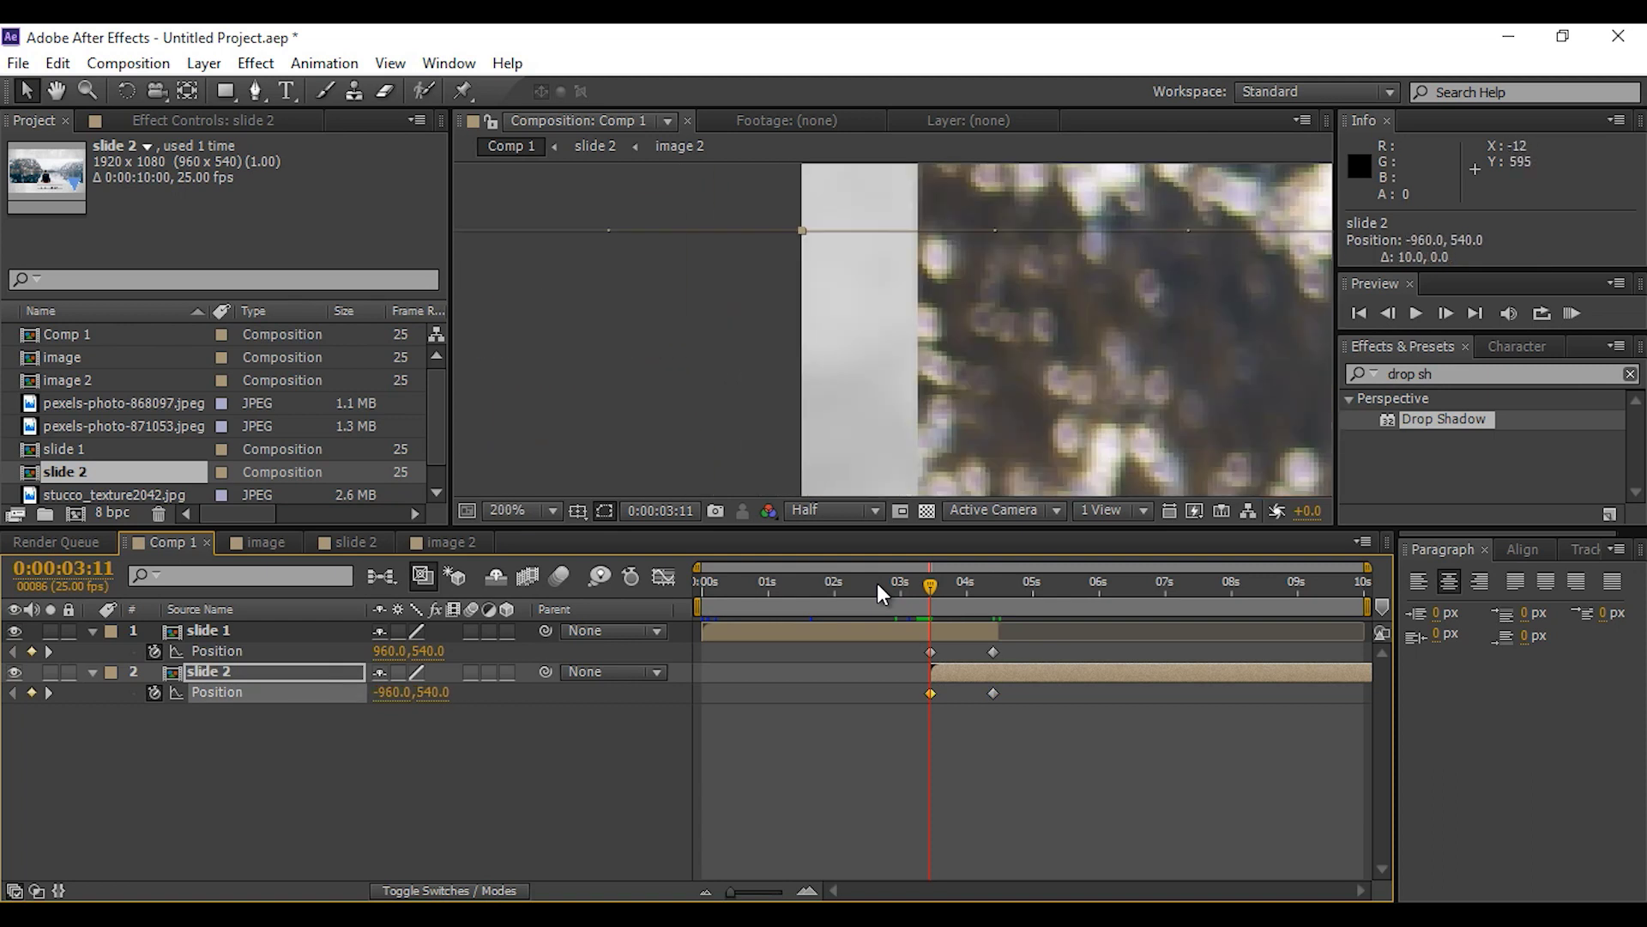
key("Right")
Apply Easy Ease to all Position keyframes of slide 1 and slide 2
key("comma")
key("comma")
key("comma")
left_click_drag(1018, 753, 863, 645)
right_click(992, 652)
mouse_move(1106, 629)
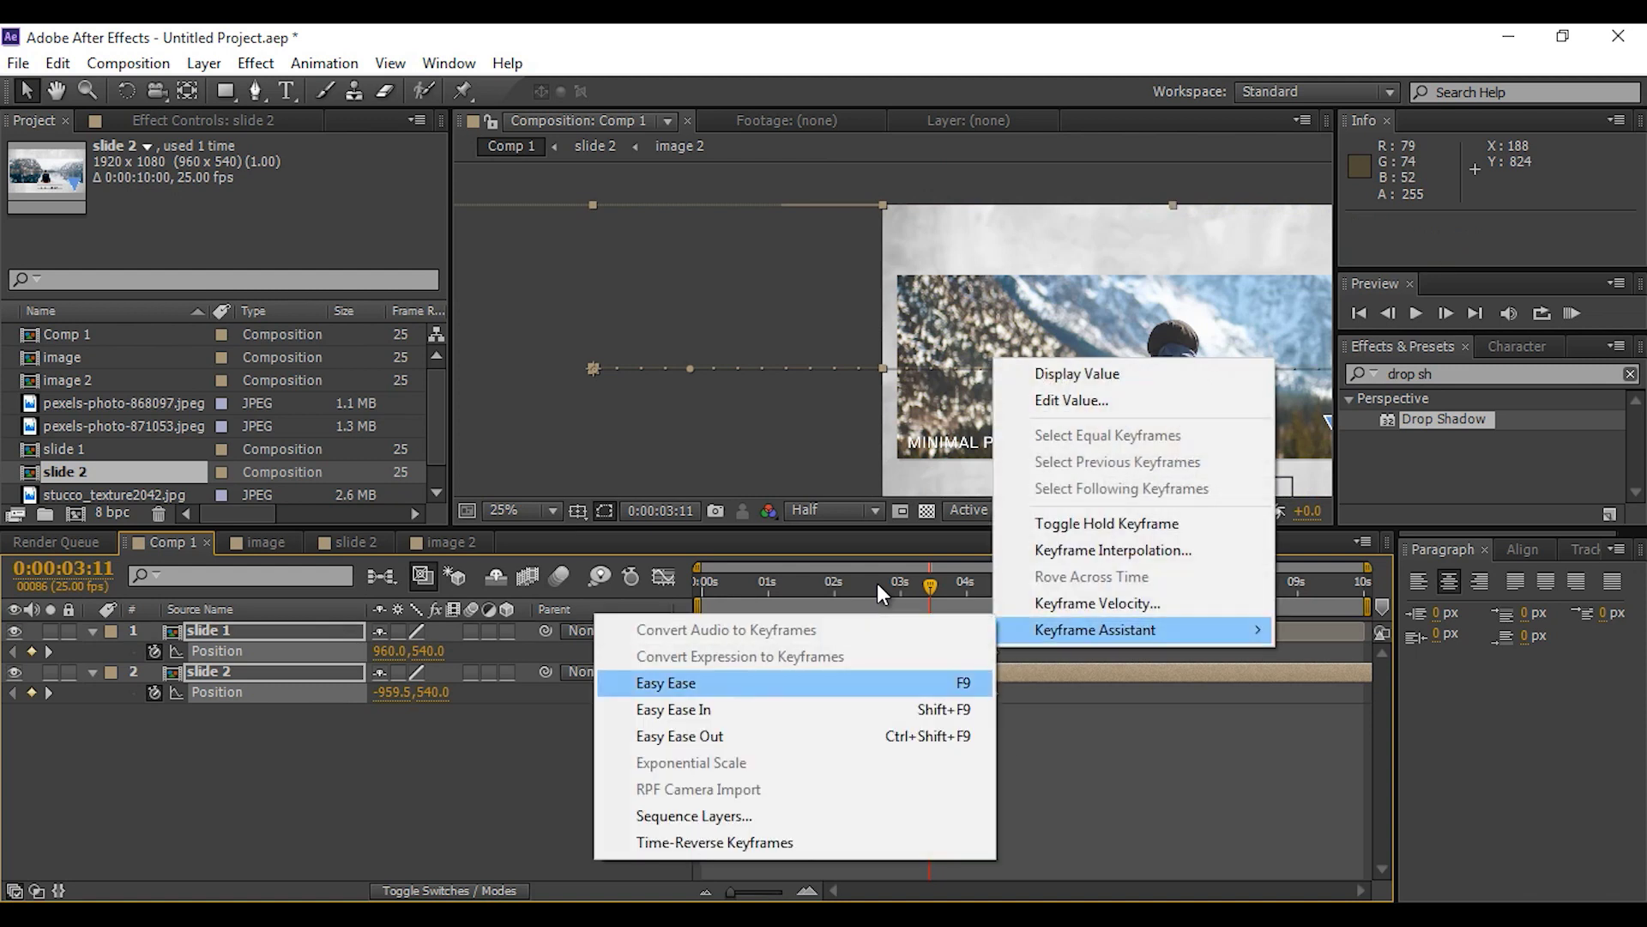
left_click(666, 683)
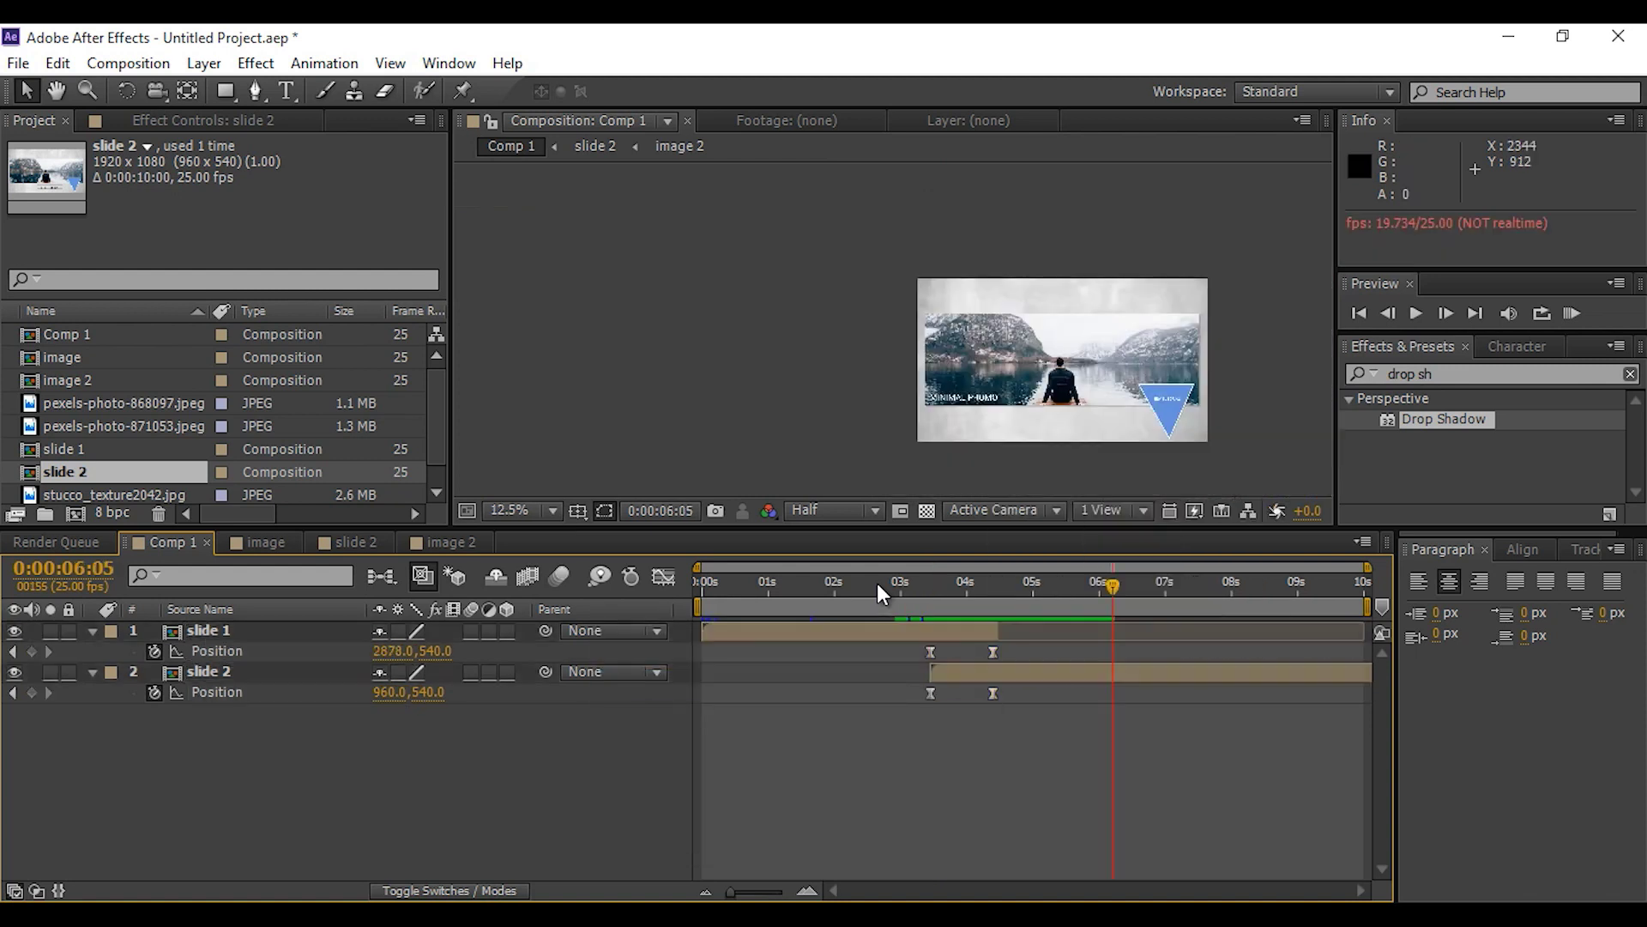
Preview the slide transition and examine the join between the two backgrounds at 0:00:04:05
key("period")
key("space")
key("j")
key("j")
key("shift+Page_Up")
key("Page_Down")
key("space")
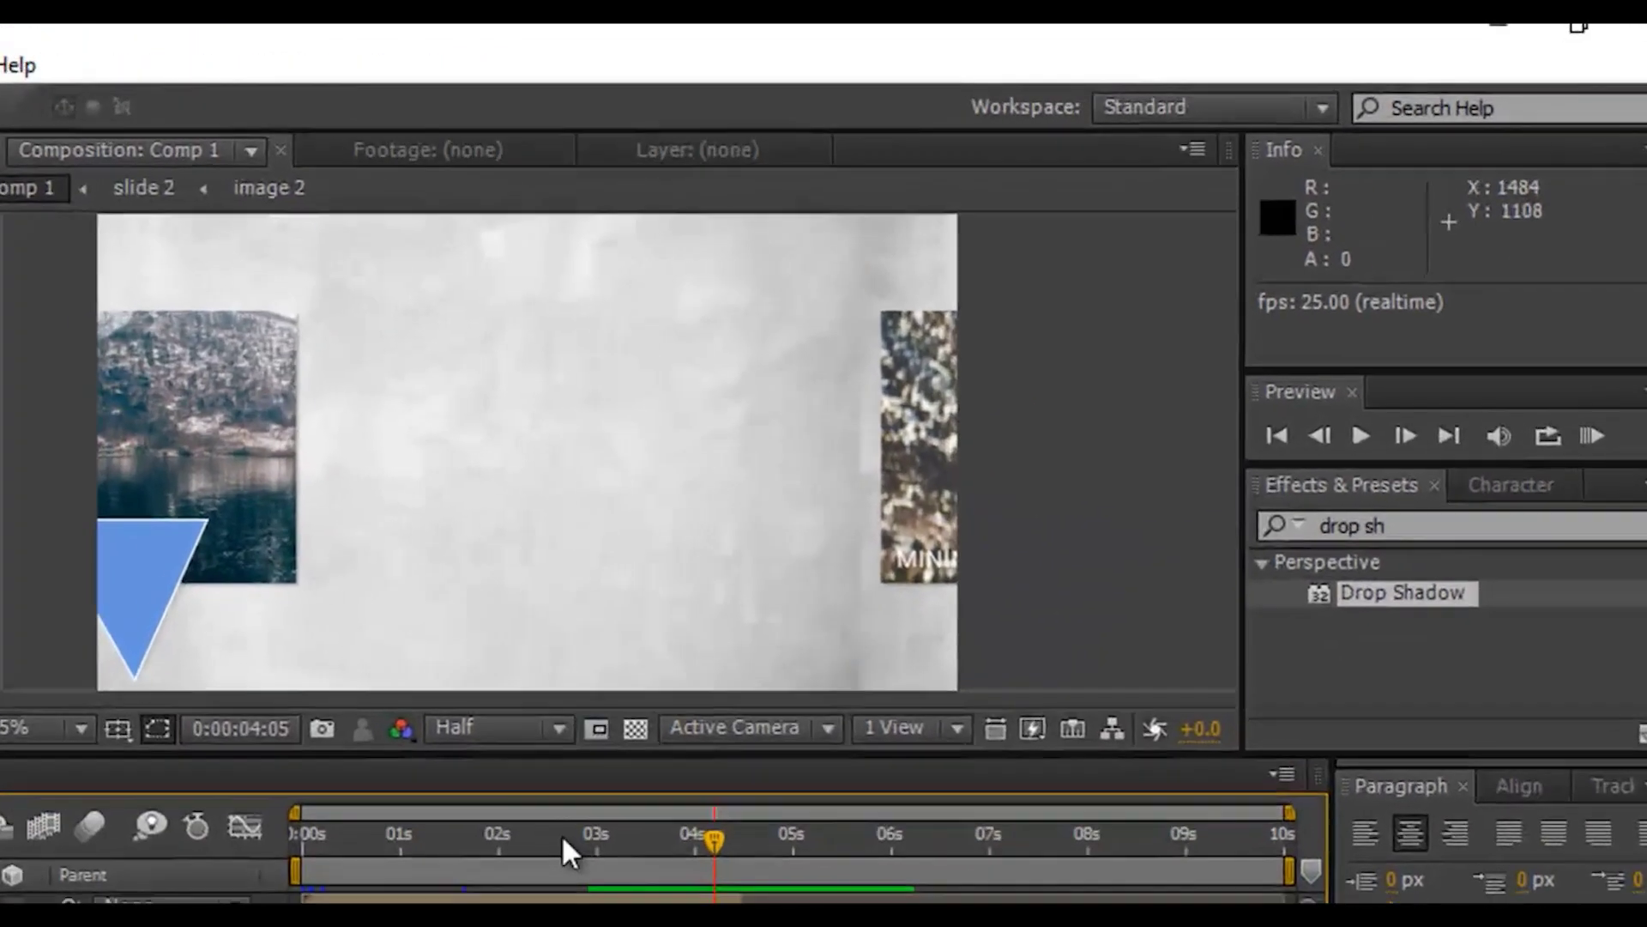
Open the slide 2 composition and flip the stucco_texture2042.jpg background layer horizontally
key("ctrl+Down")
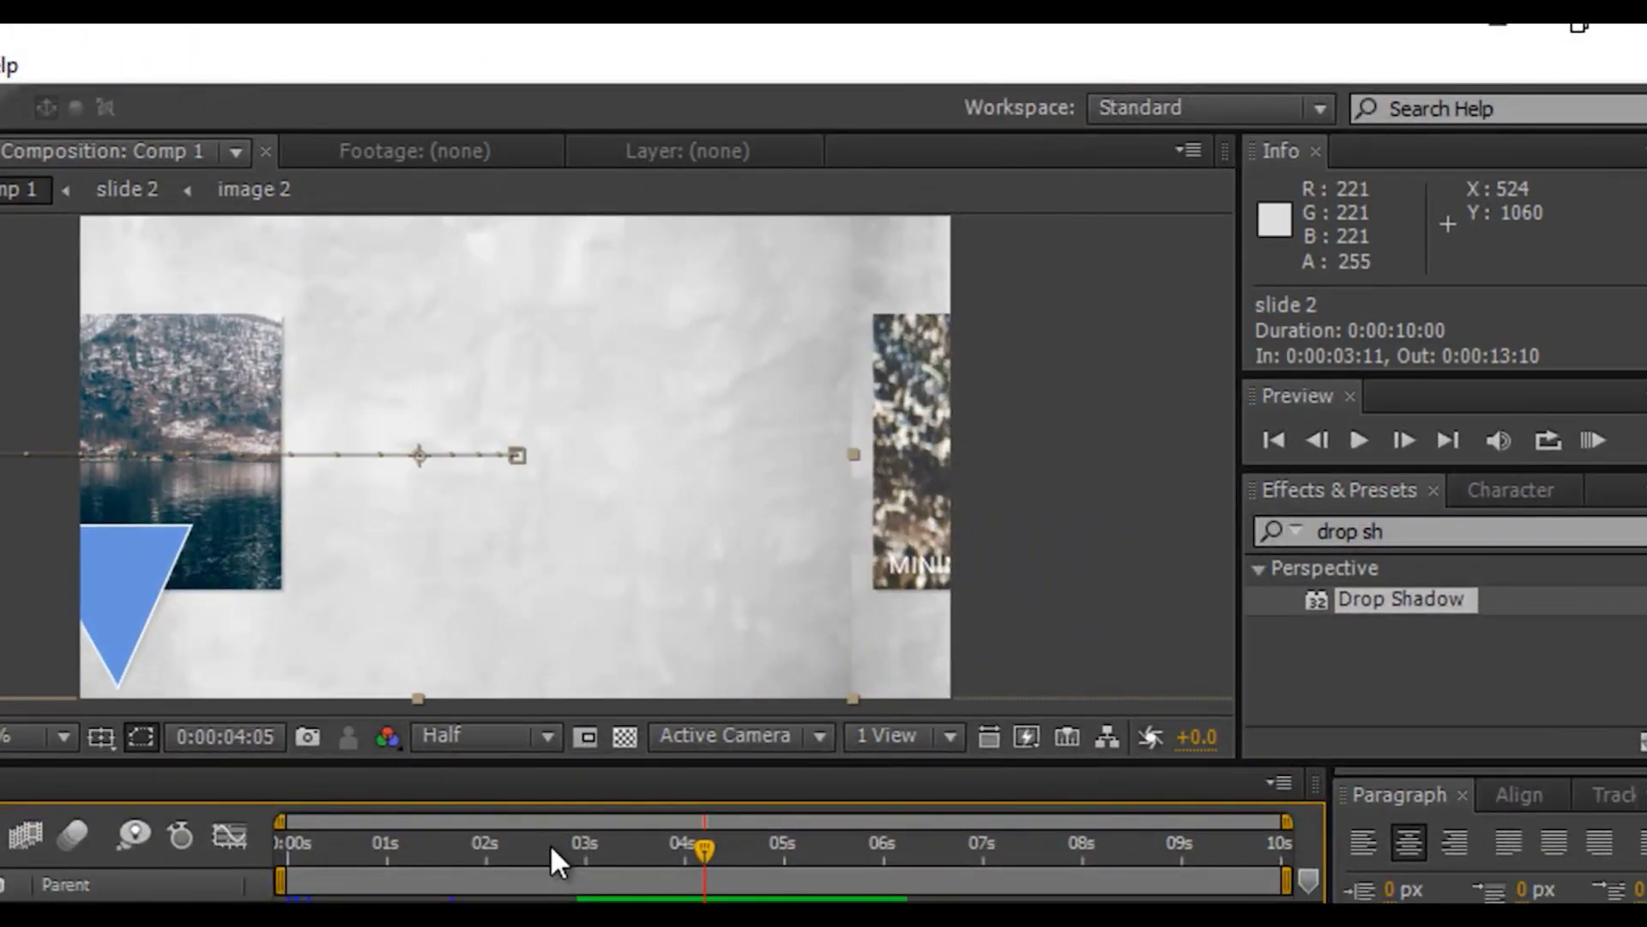
key("ctrl+shift+a")
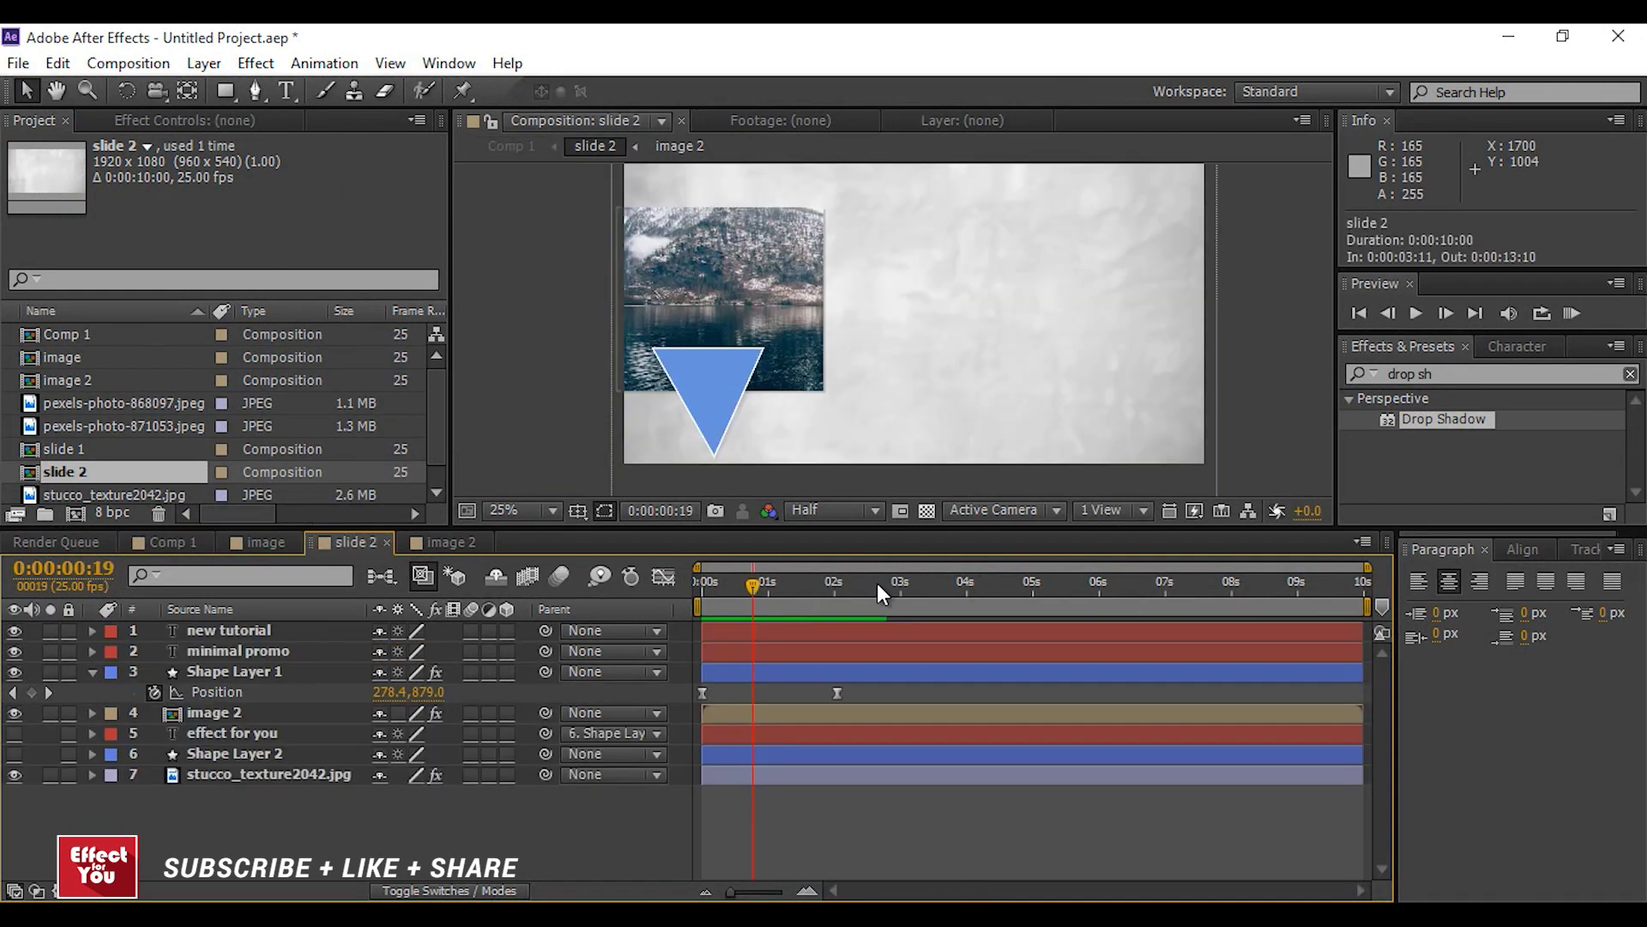
key("4")
key("7")
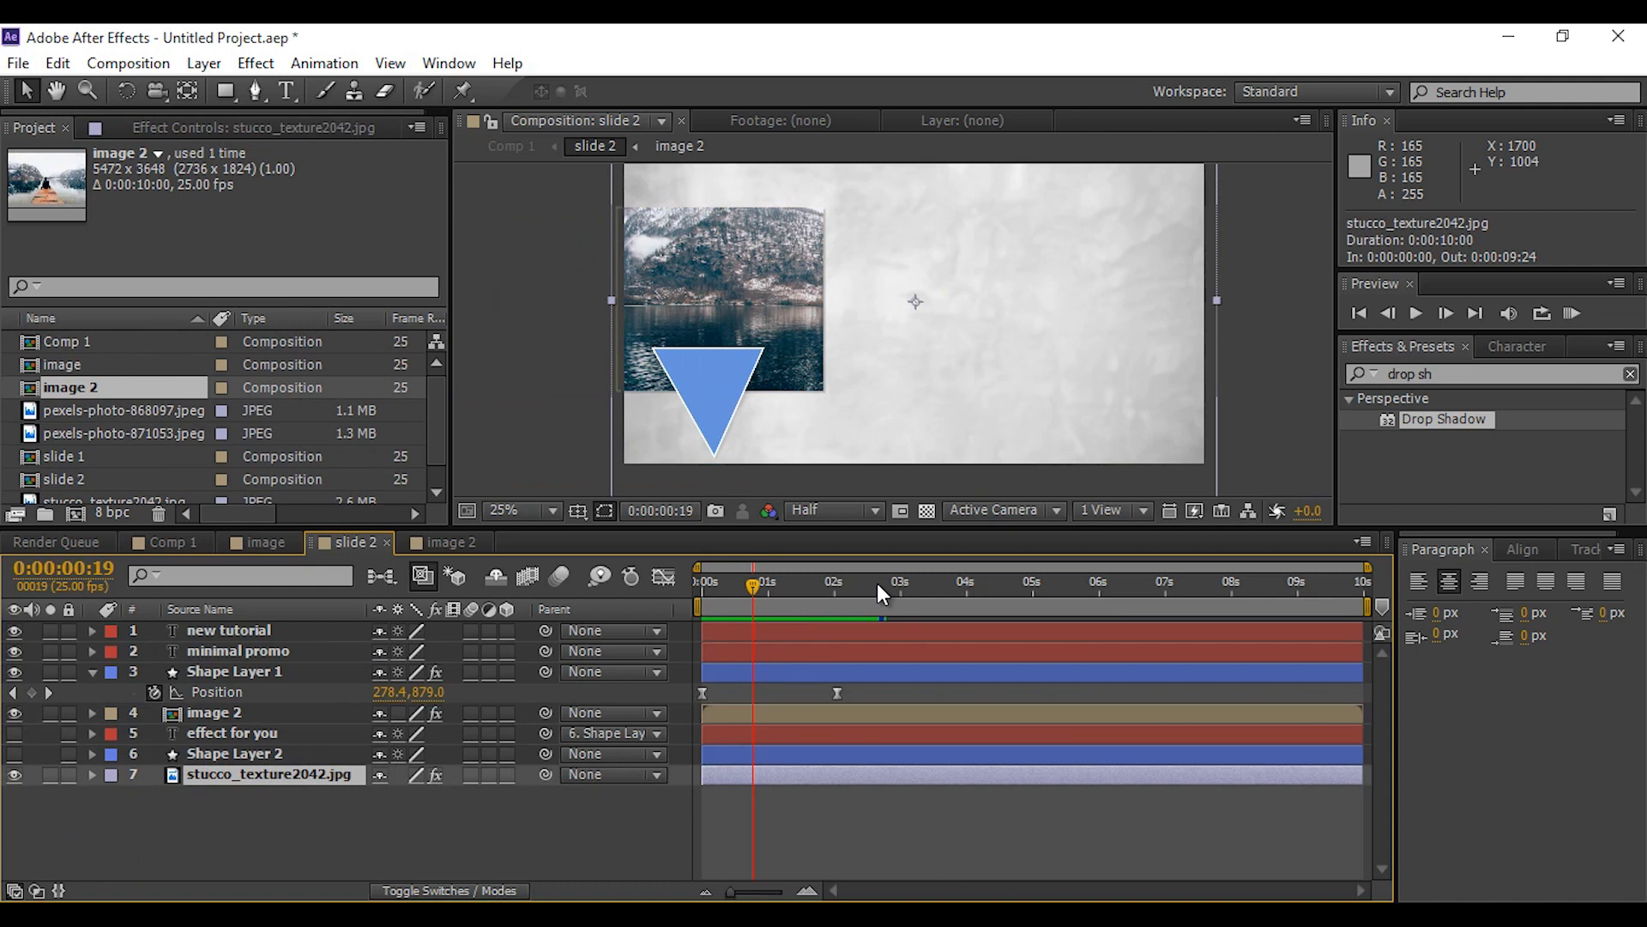
right_click(315, 774)
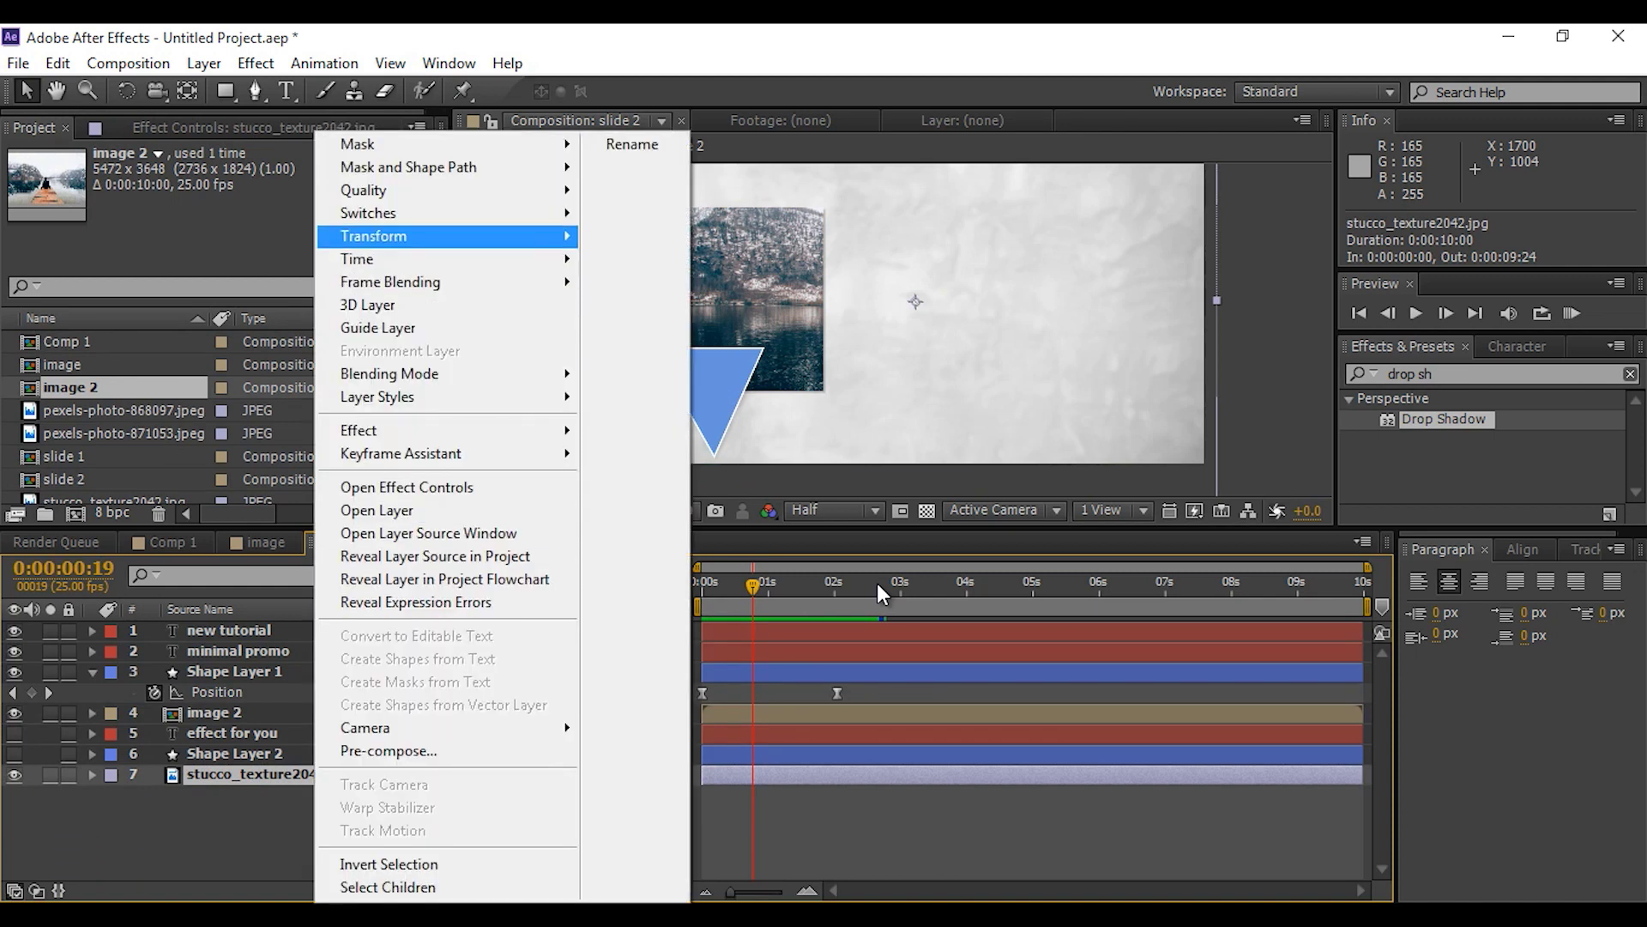
mouse_move(447, 236)
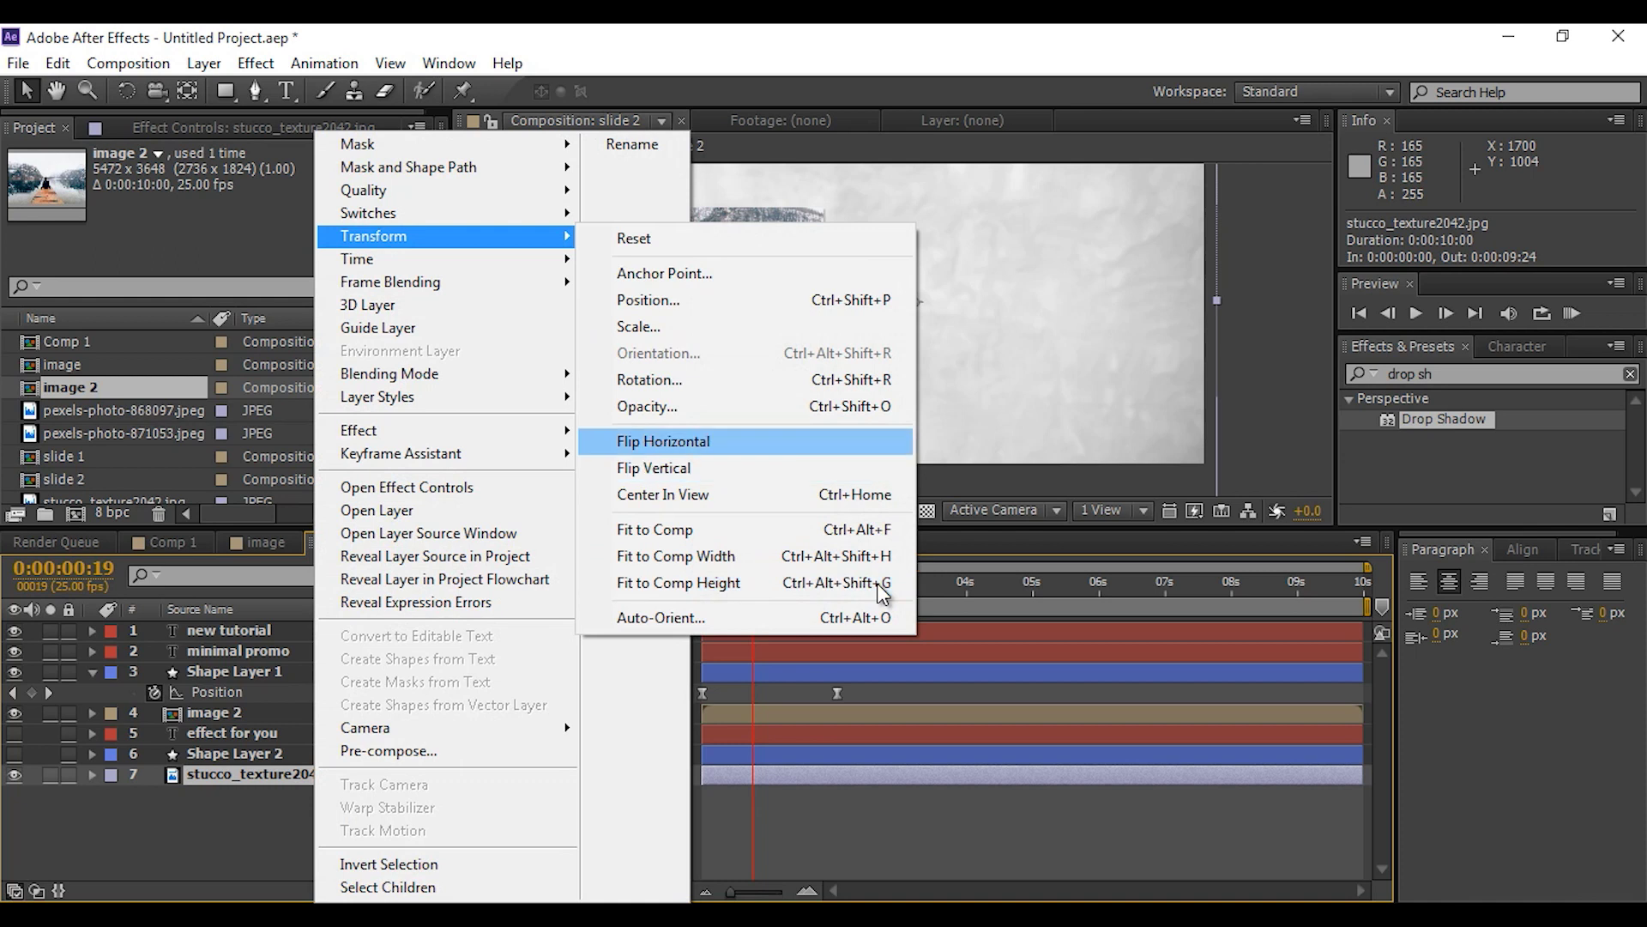
key("Return")
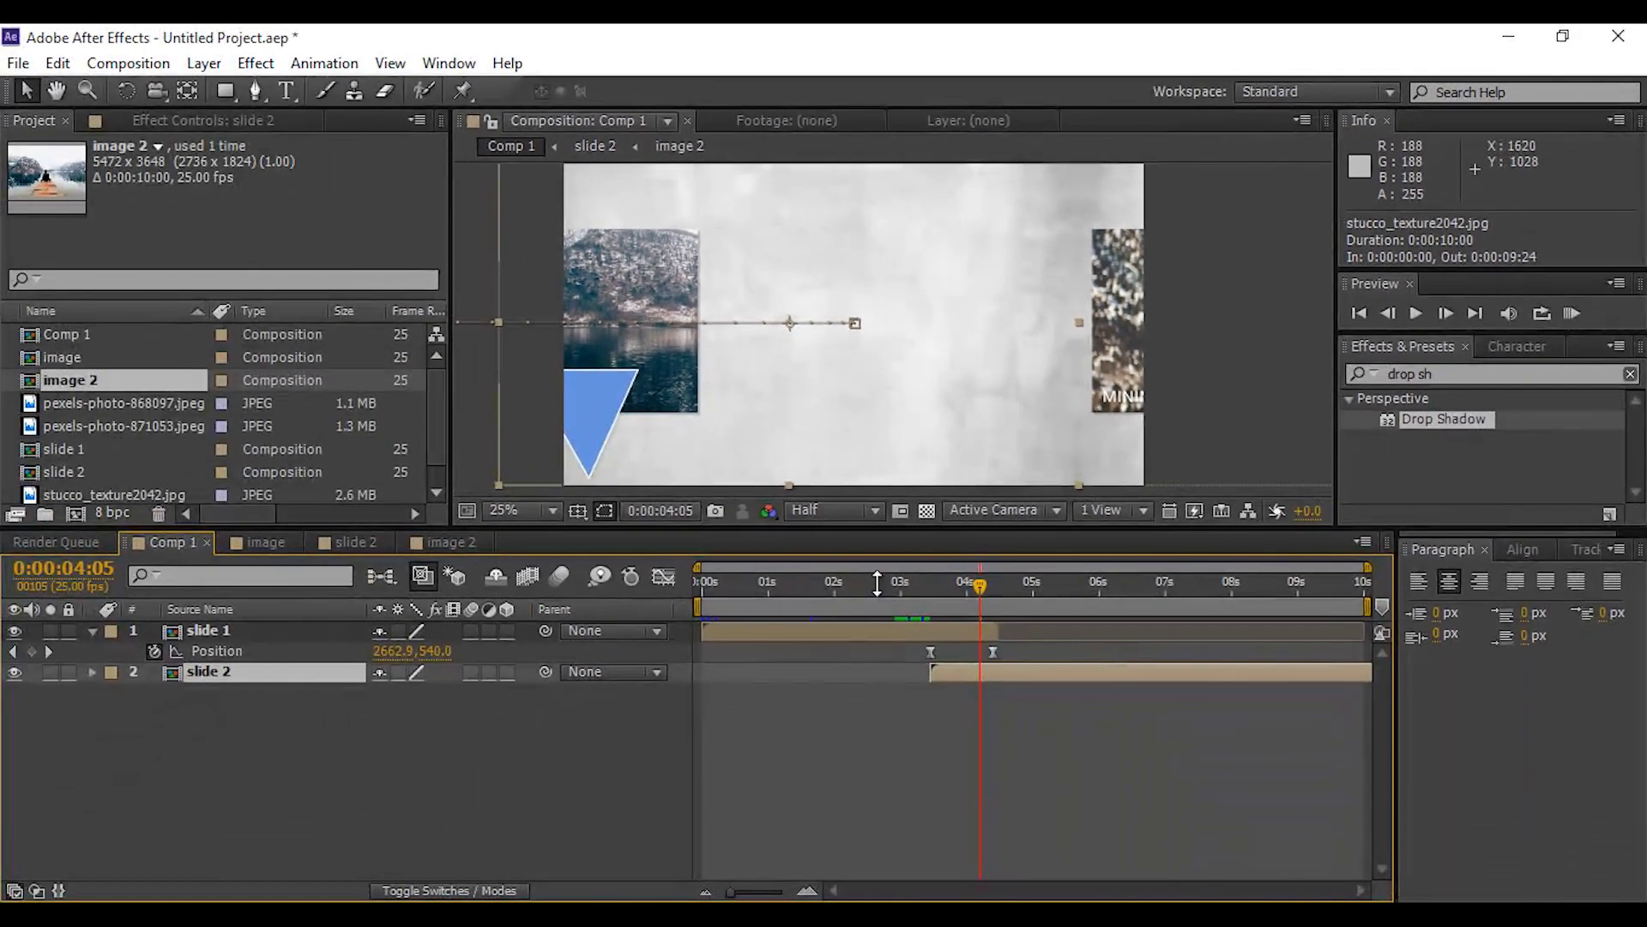
Deselect all layers in Comp 1 and preview the promo in an enlarged composition view
key("ctrl+shift+a")
left_click(881, 591)
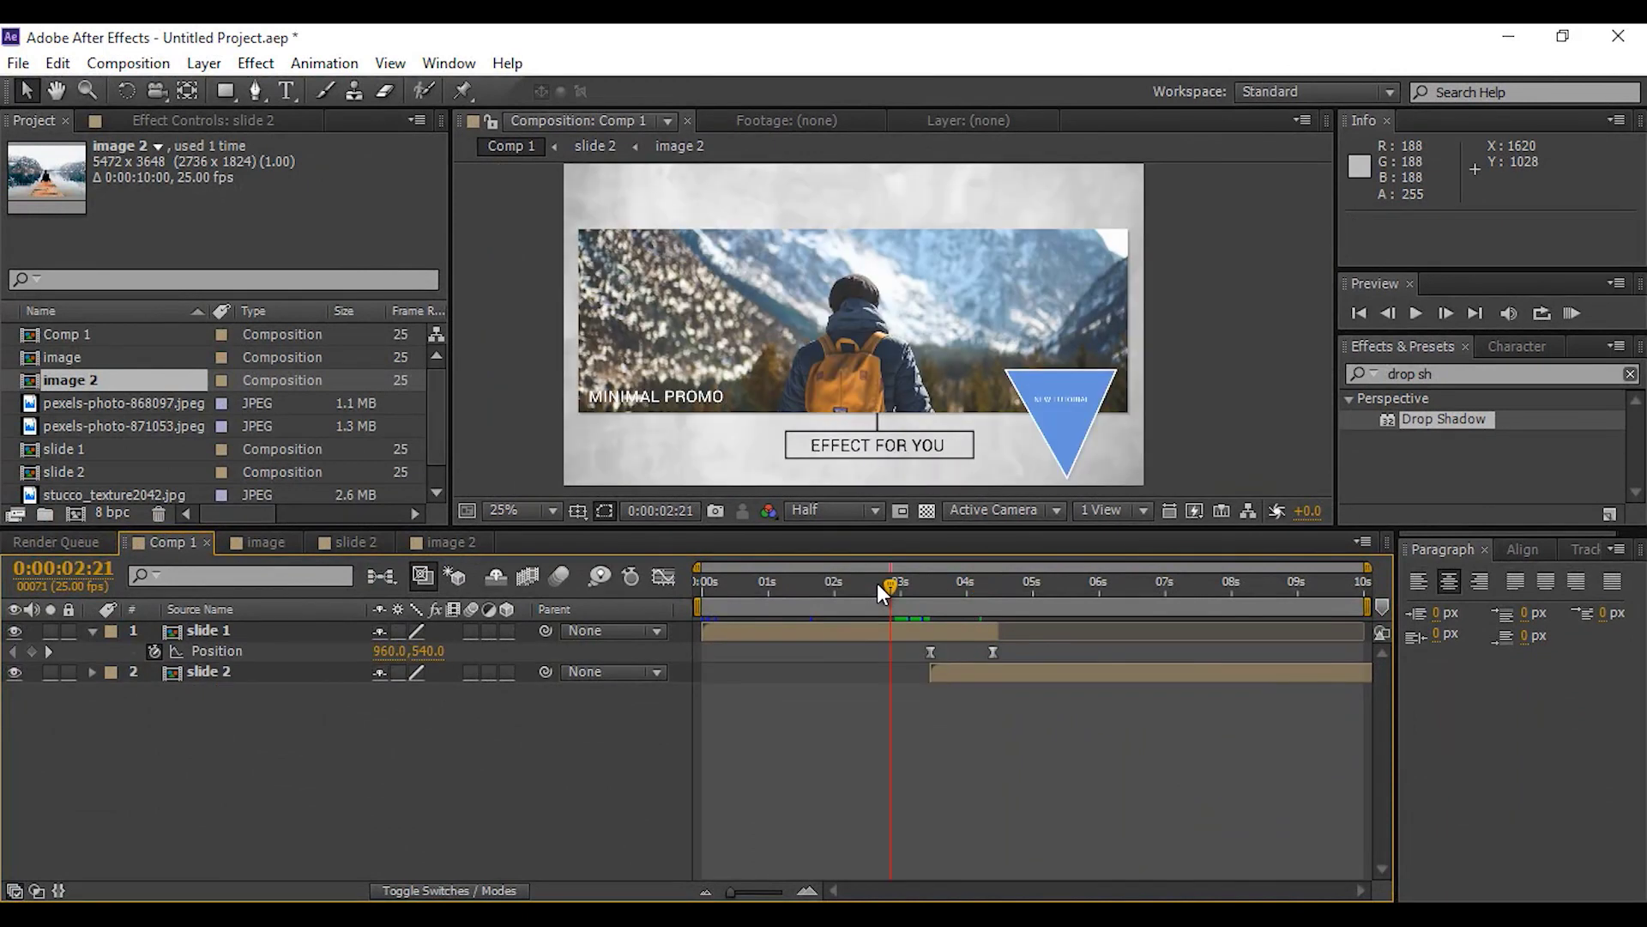
scroll(987, 343, "down", 1)
scroll(1004, 352, "up", 1)
left_click_drag(1017, 361, 1090, 353)
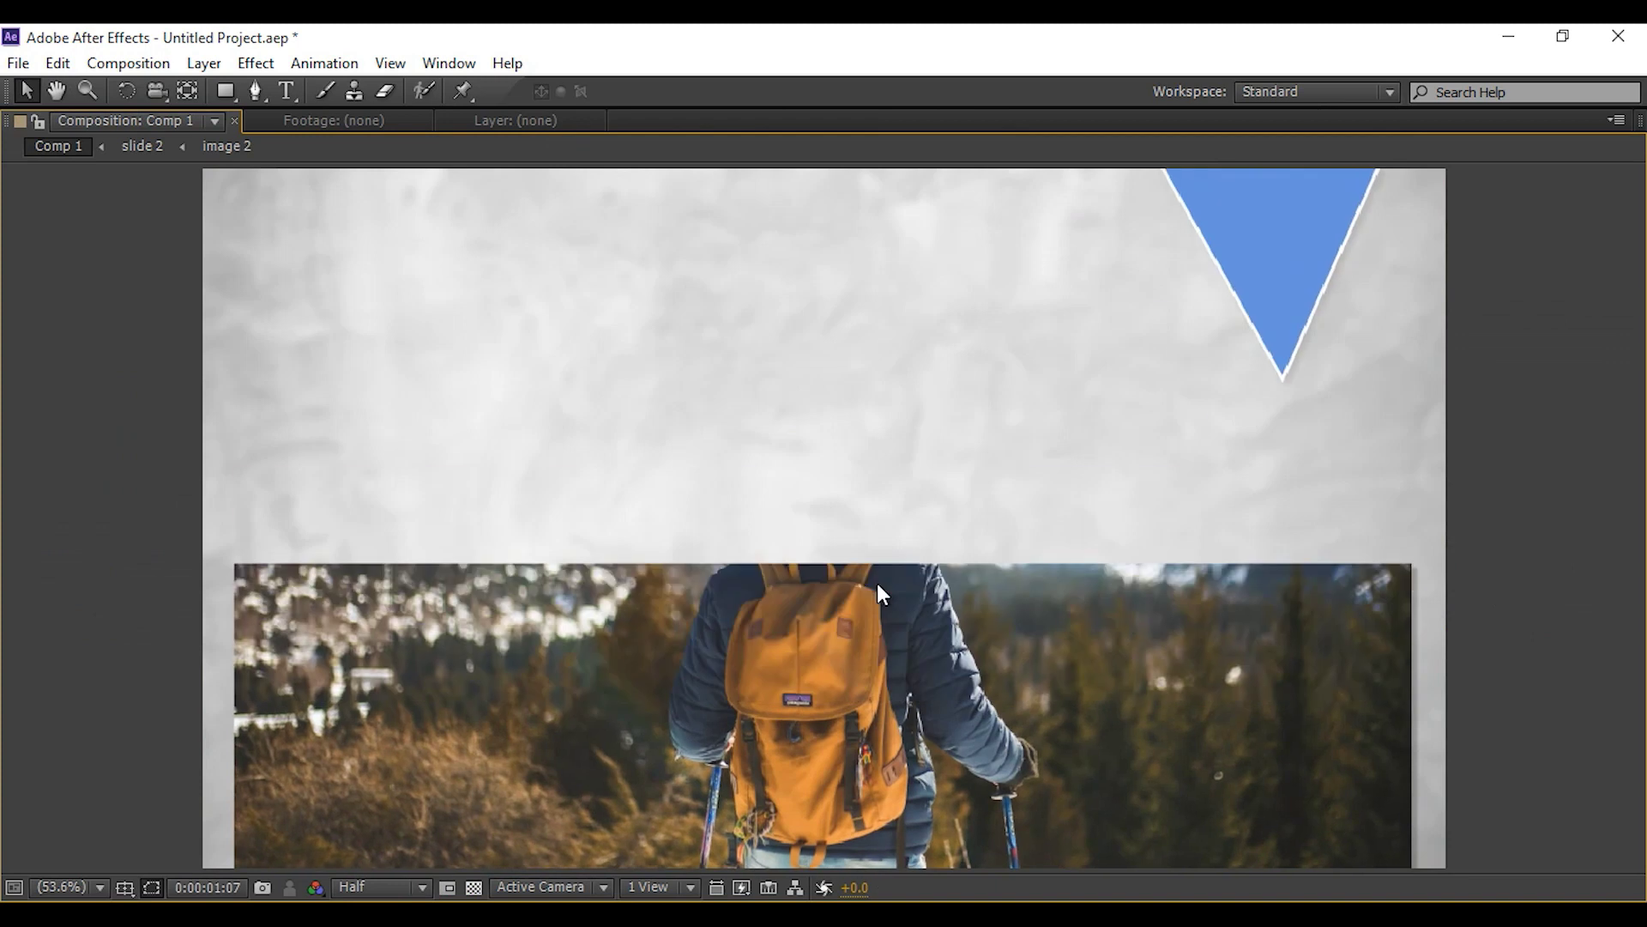